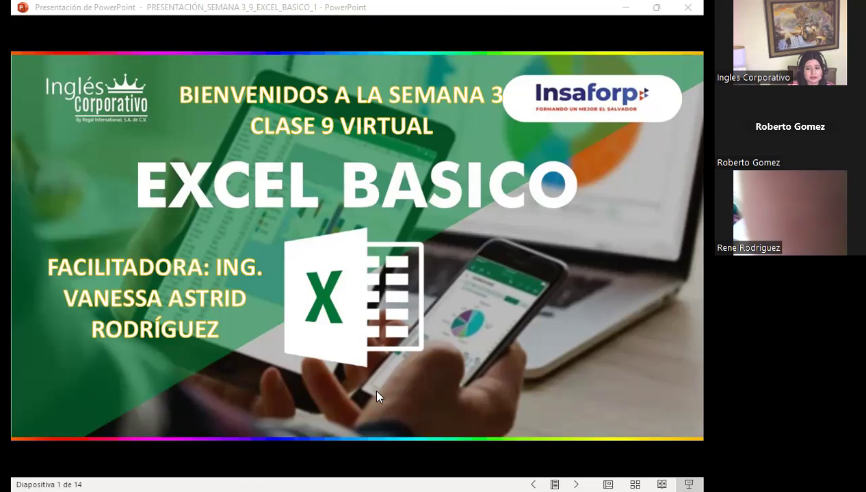
# Step: Switch from the PowerPoint slide show to the Excel básico course page in Firefox
pyautogui.click(374, 320)
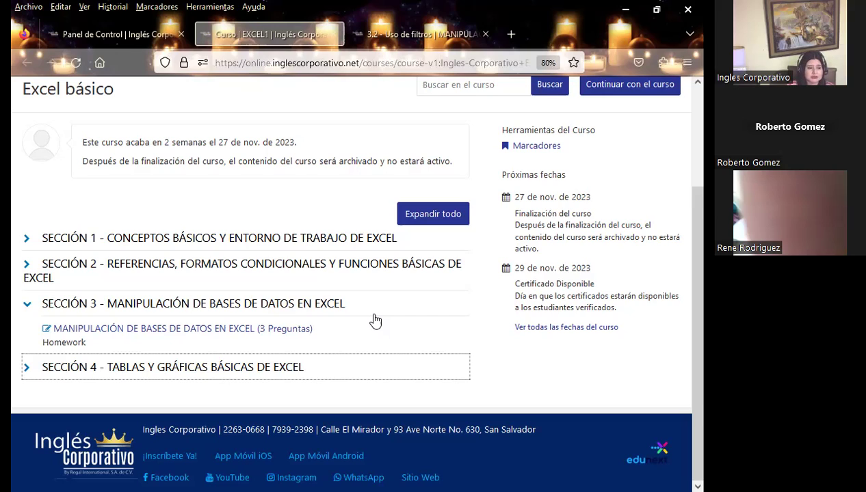
pyautogui.click(27, 369)
pyautogui.scroll(-2, 30, 376)
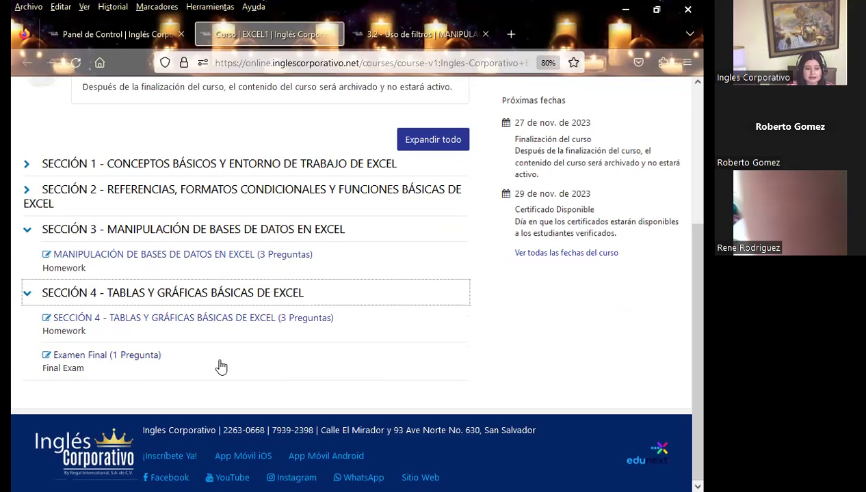
pyautogui.click(25, 294)
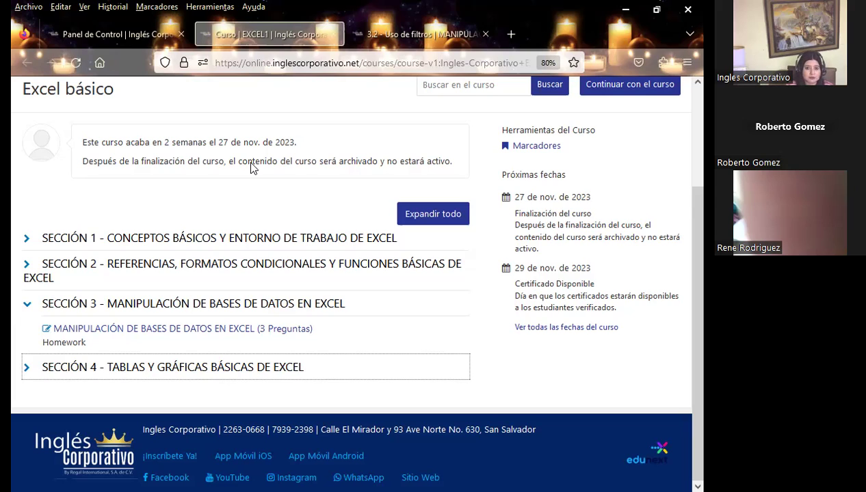
# Step: Open the '3.2 - Uso de filtros' lesson tab and browse its filters video lesson page
pyautogui.click(402, 43)
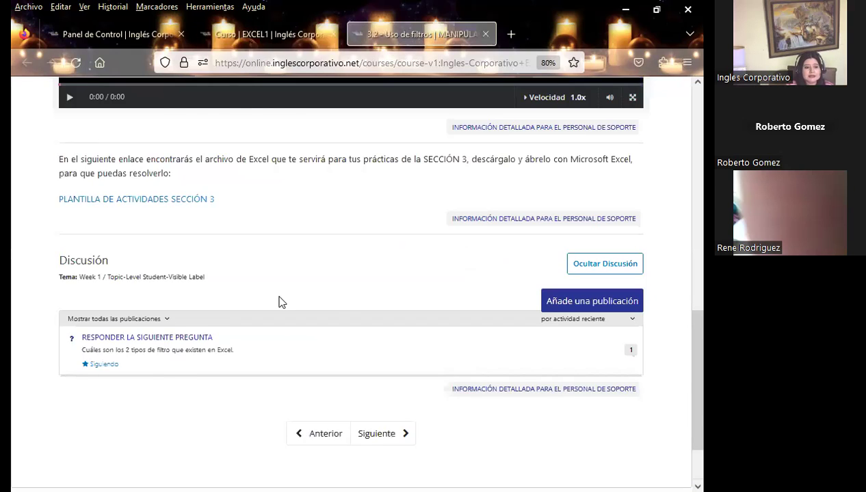
pyautogui.scroll(1, 279, 303)
pyautogui.scroll(7, 71, 261)
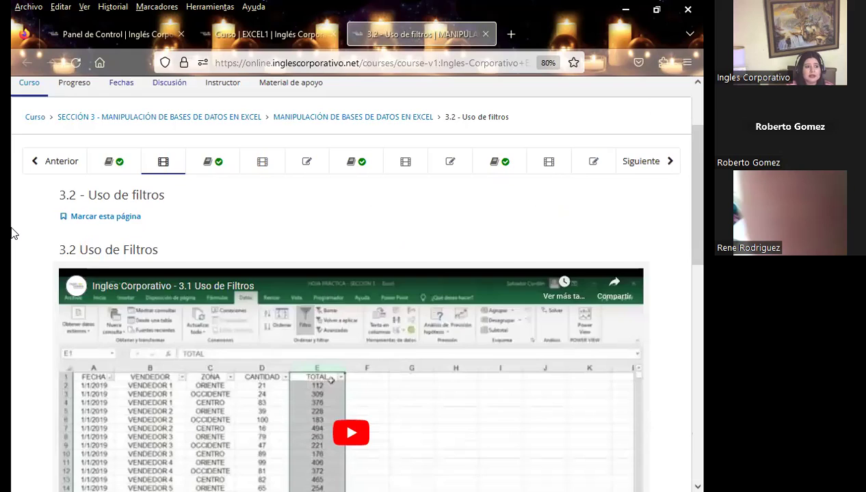
pyautogui.scroll(1, 12, 229)
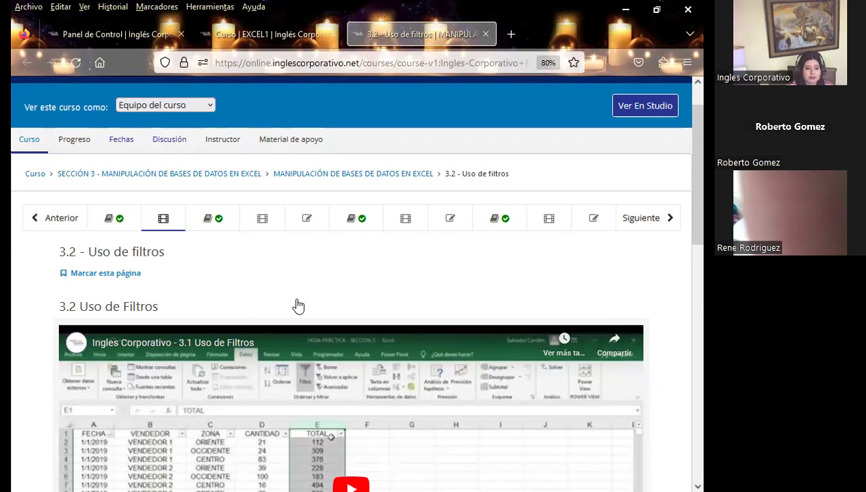
pyautogui.scroll(-3, 298, 307)
pyautogui.scroll(-5, 179, 259)
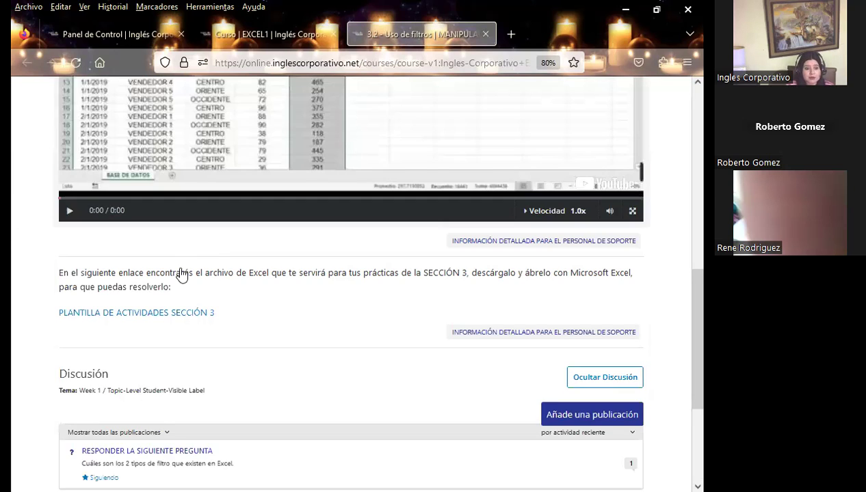
pyautogui.scroll(5, 182, 275)
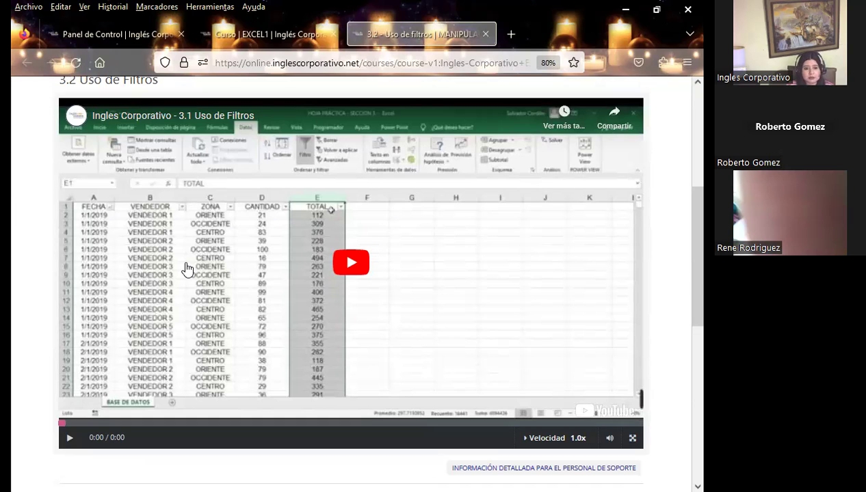
pyautogui.scroll(-3, 199, 263)
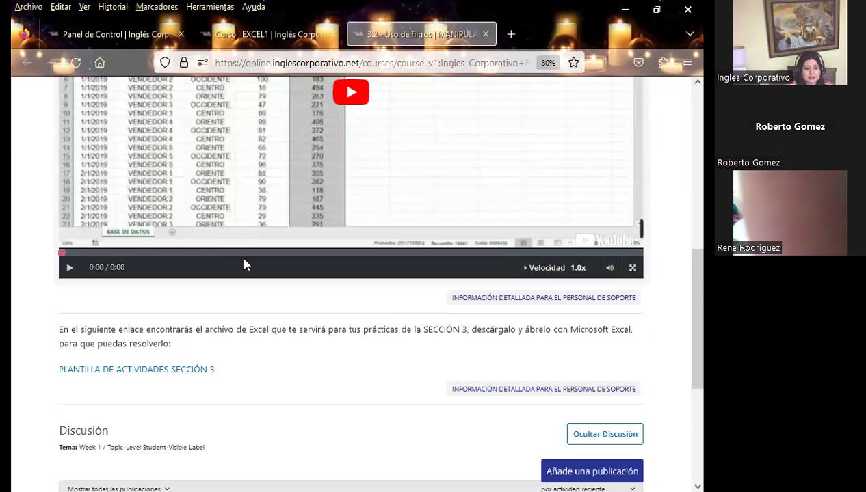
pyautogui.scroll(-2, 277, 266)
pyautogui.scroll(-2, 282, 267)
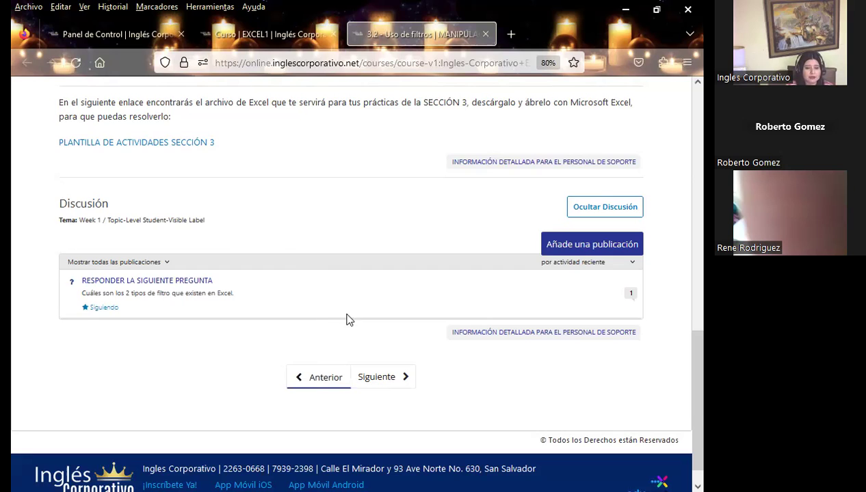
pyautogui.scroll(5, 348, 318)
pyautogui.scroll(6, 361, 294)
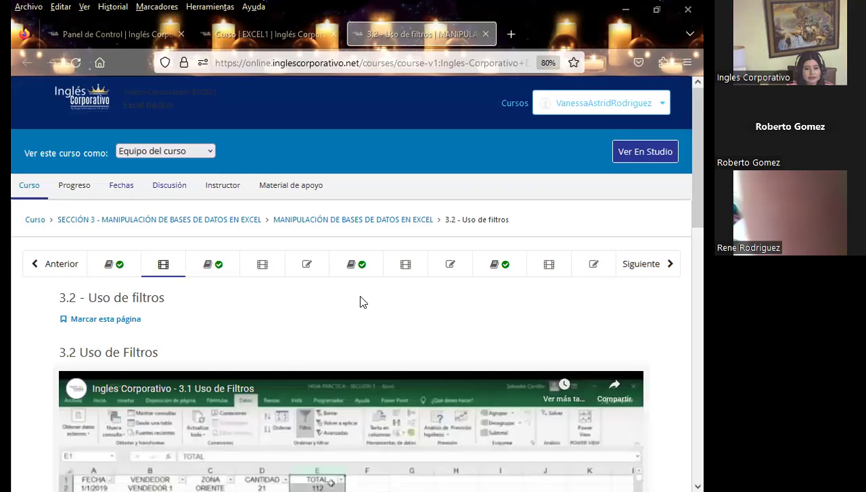
# Step: Return to the PowerPoint show and advance past the Agenda to slide 4, the general objective
pyautogui.hotkey('alt', 'Tab')
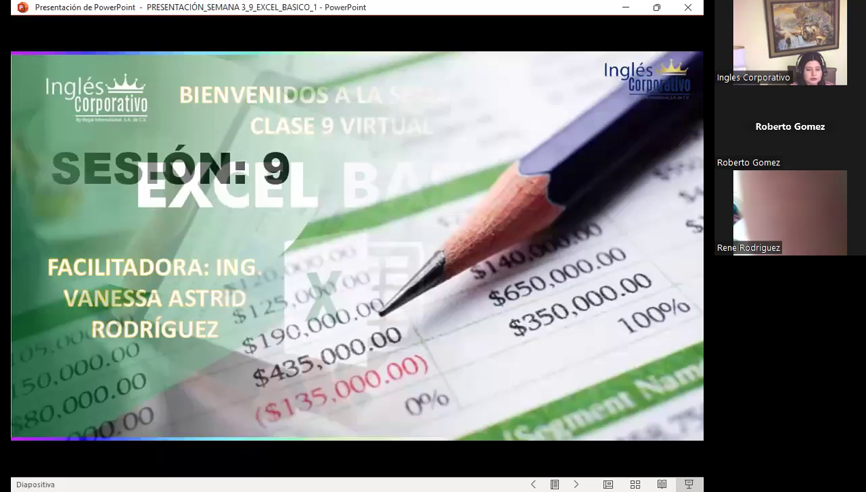
pyautogui.press('Right')
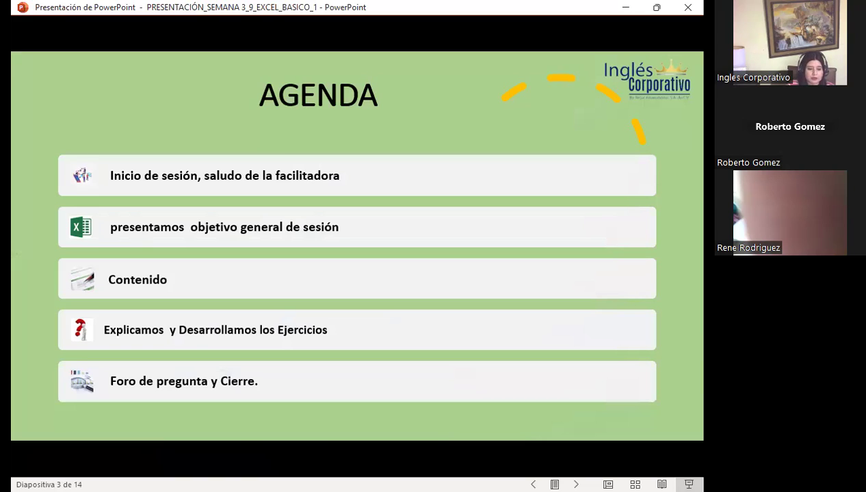
pyautogui.press('Right')
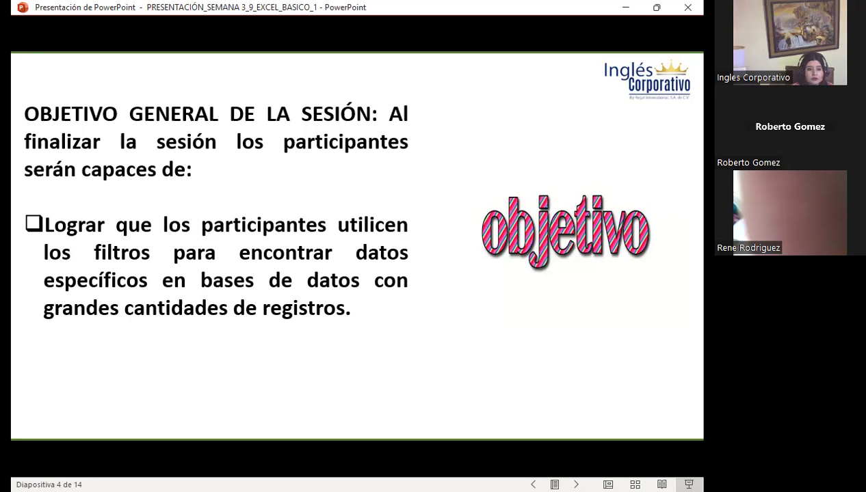
# Step: Advance the slideshow to slide 5, USO DE FILTROS
pyautogui.press('Right')
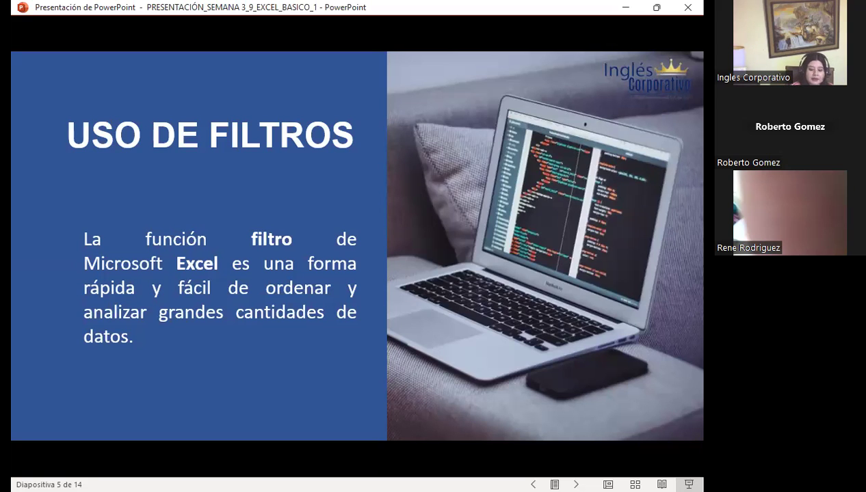
# Step: Advance the slideshow to slide 6, Auto Filtros
pyautogui.press('Right')
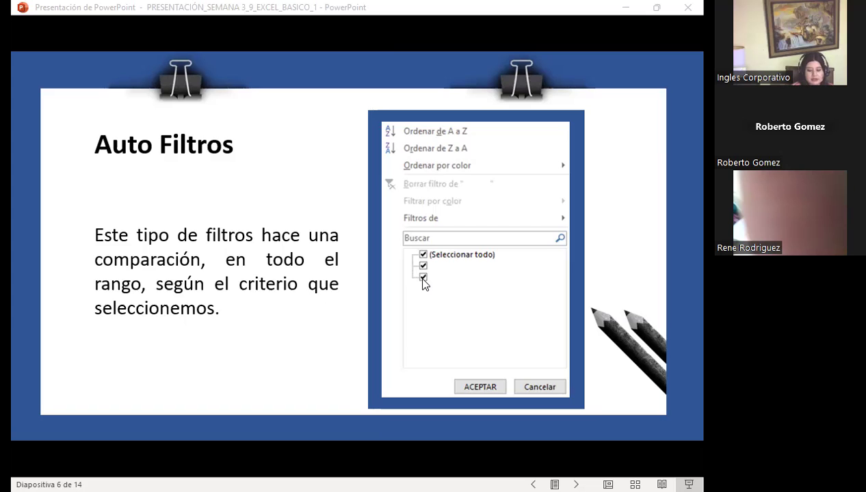
# Step: Advance to slide 7, showing the Datos ribbon's Filtro group and ways to reach filters
pyautogui.click(457, 344)
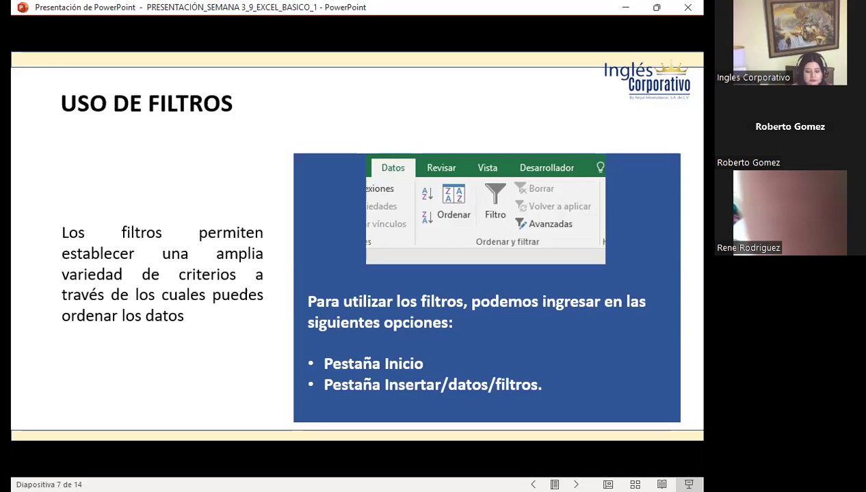
# Step: Advance the slideshow to slide 8, ¿Qué son filtros avanzados?
pyautogui.press('Right')
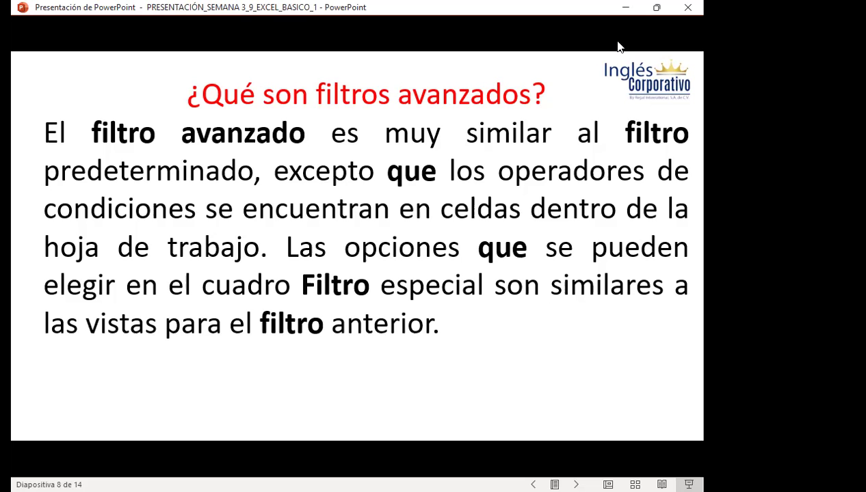
# Step: Step to slide 9 and back to slide 8 on advanced filters, then bring the window into focus
pyautogui.press('Right')
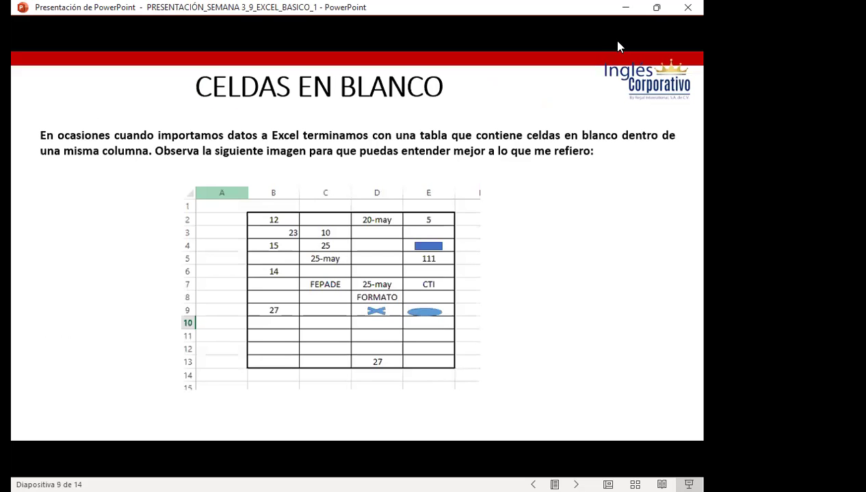
pyautogui.press('Left')
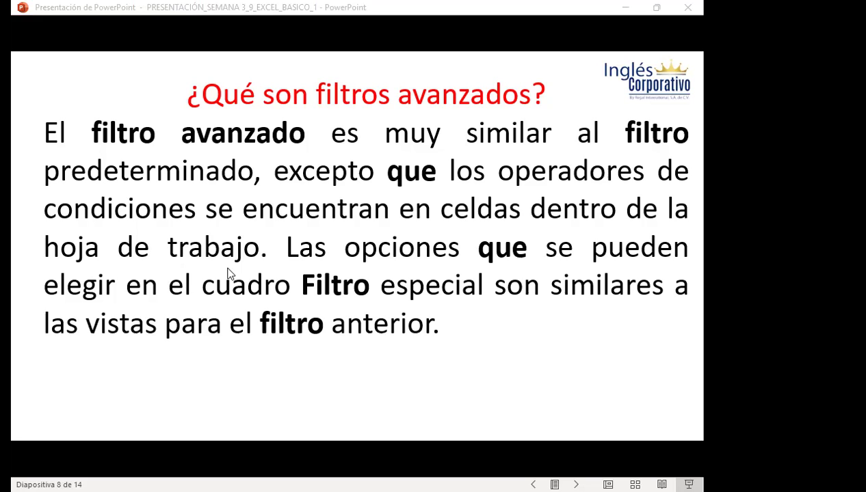
pyautogui.click(525, 137)
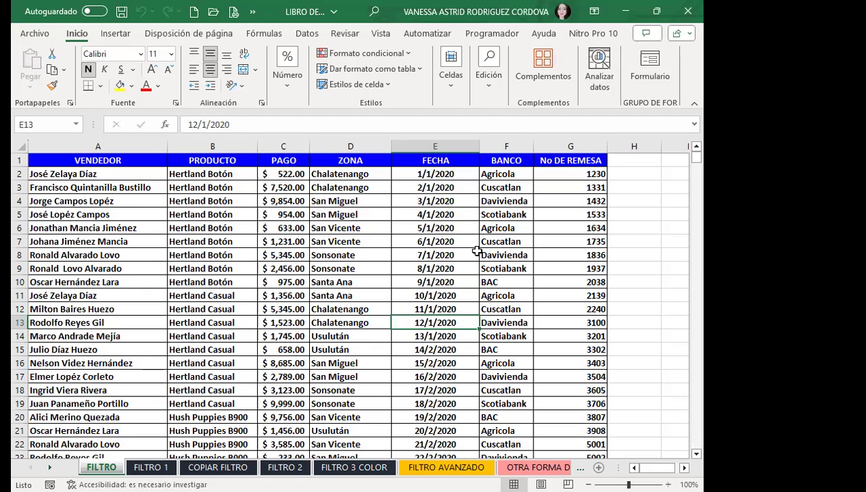
pyautogui.click(312, 335)
pyautogui.click(286, 278)
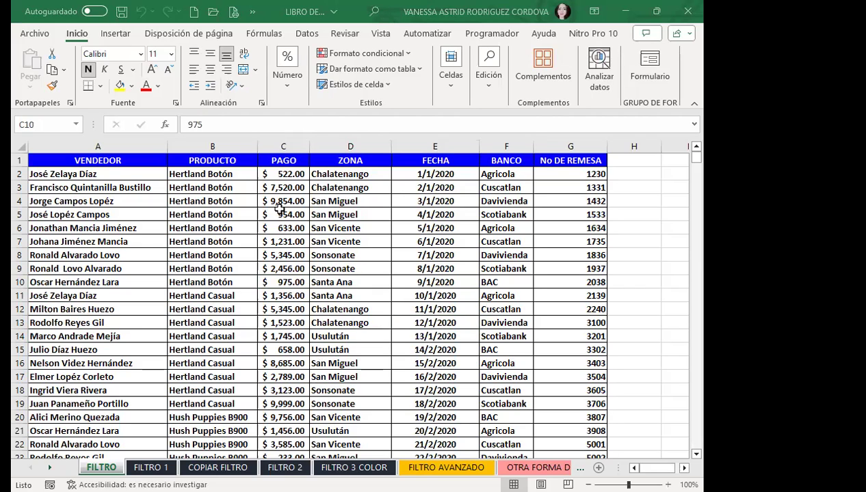
pyautogui.click(341, 187)
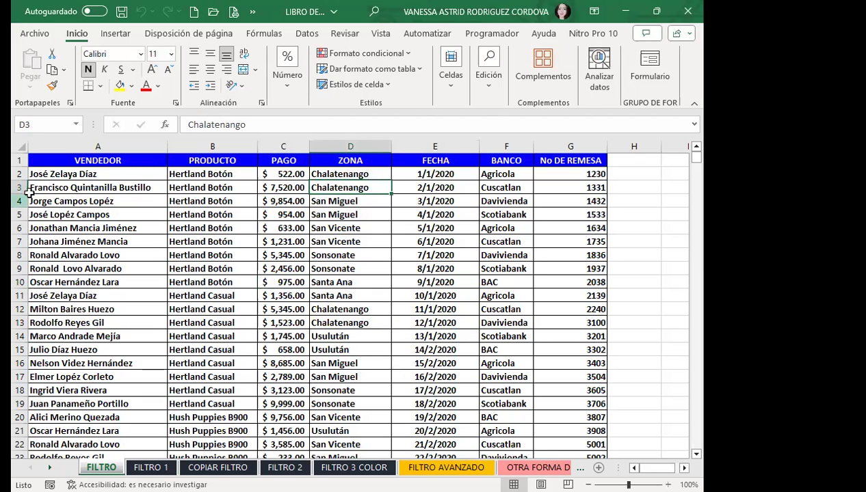
pyautogui.click(133, 165)
pyautogui.moveTo(134, 168); pyautogui.dragTo(539, 400)
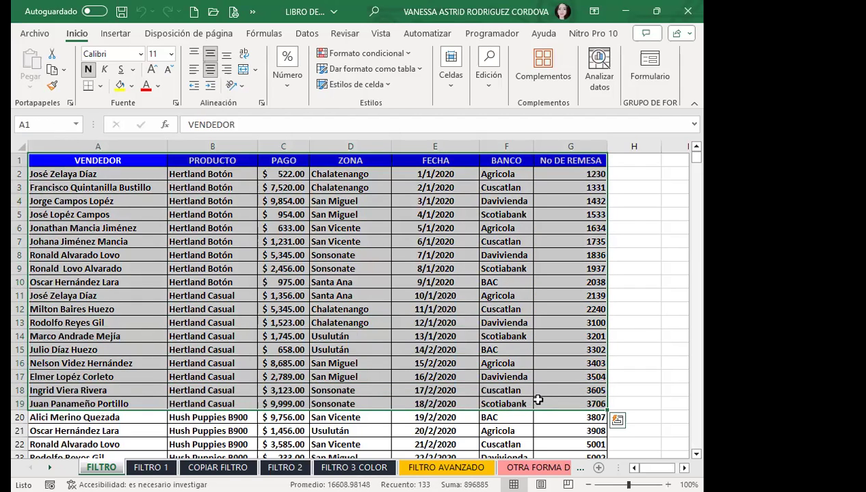
pyautogui.click(307, 33)
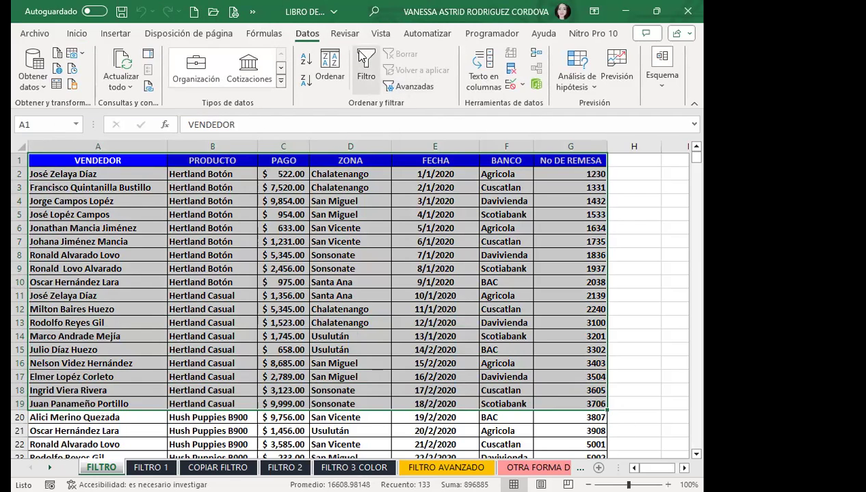
pyautogui.click(279, 241)
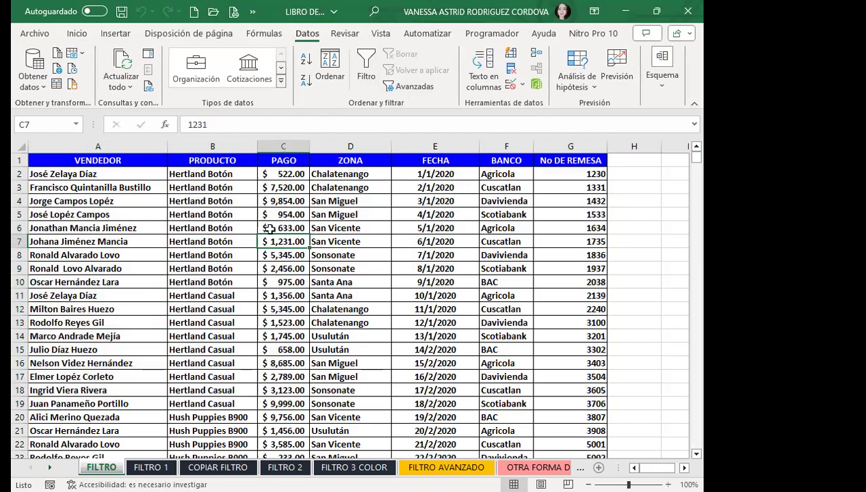
pyautogui.click(336, 292)
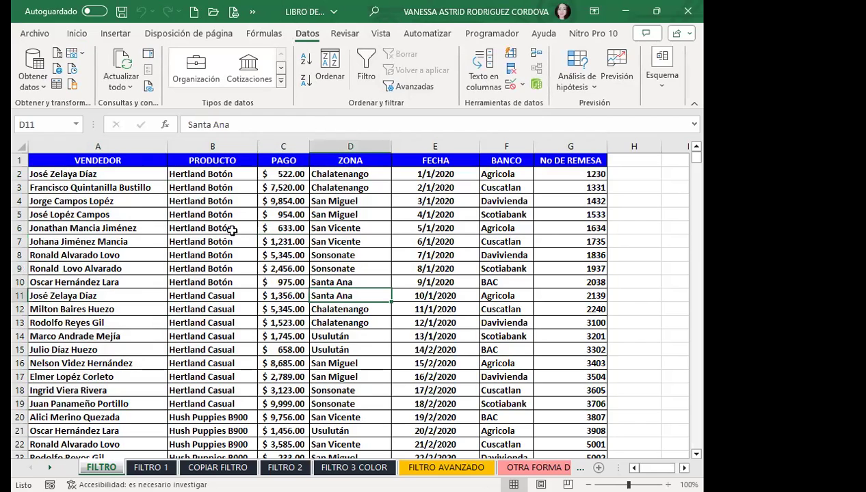
pyautogui.moveTo(97, 333); pyautogui.dragTo(141, 309)
pyautogui.click(251, 349)
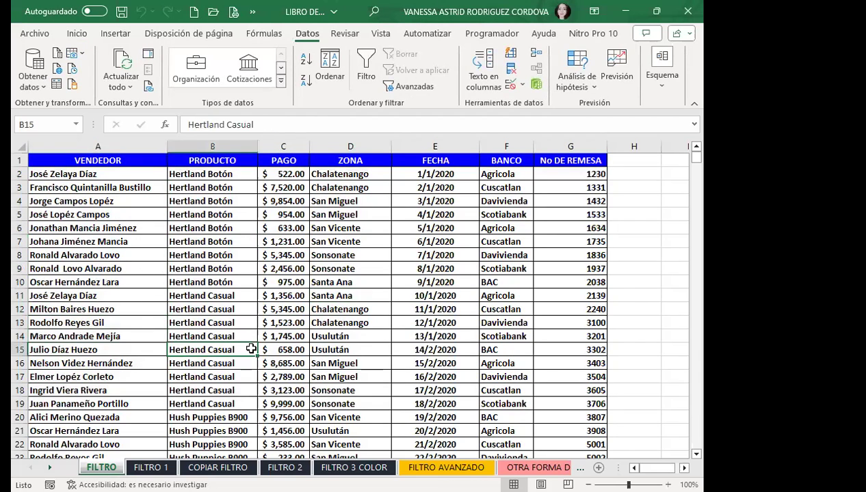
pyautogui.click(296, 362)
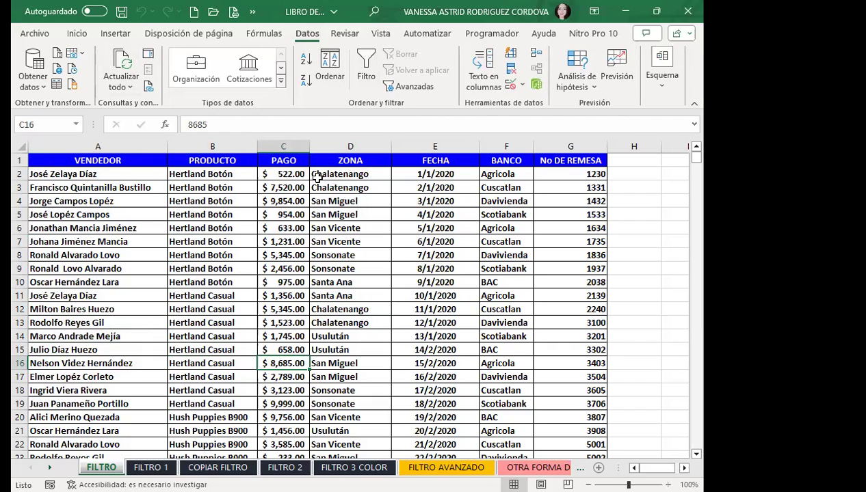
pyautogui.click(492, 241)
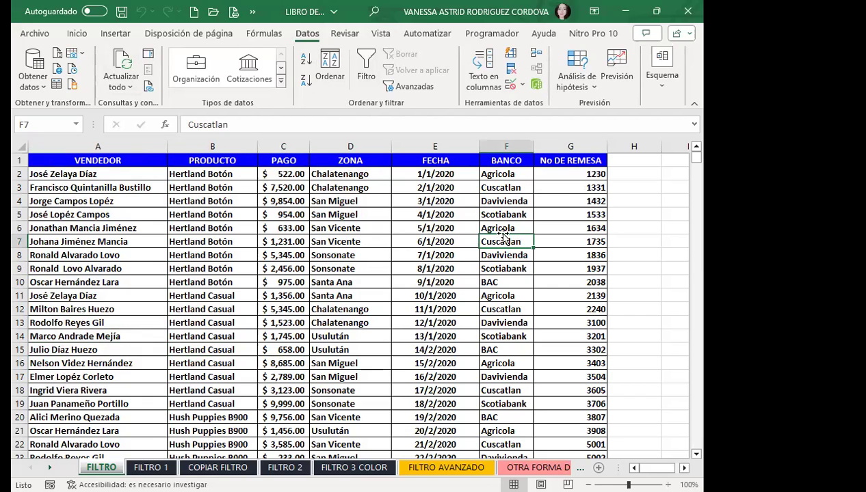
pyautogui.click(562, 197)
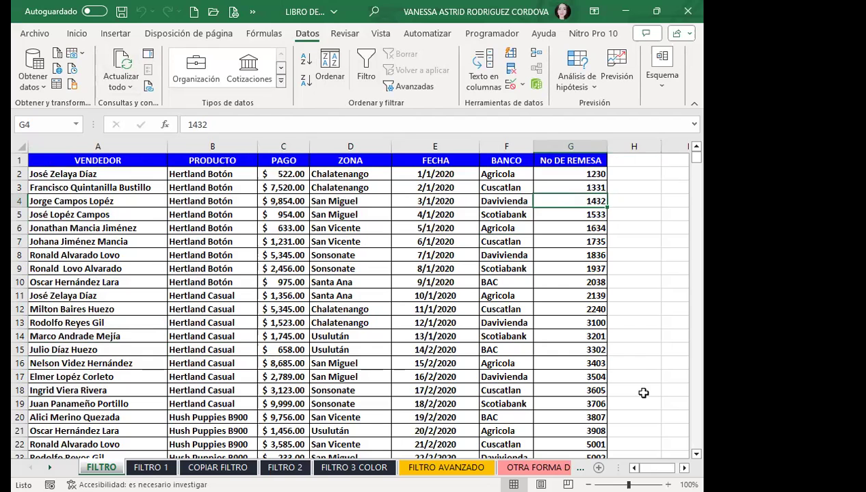
pyautogui.click(684, 468)
pyautogui.click(684, 468)
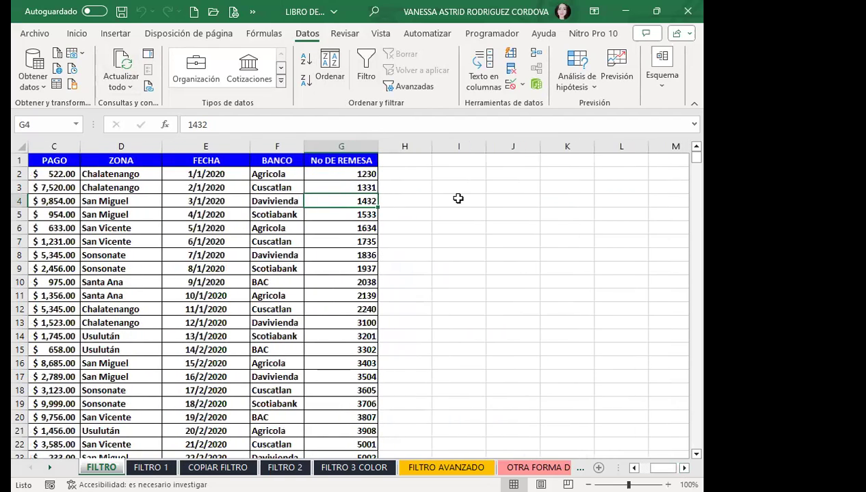
pyautogui.click(458, 198)
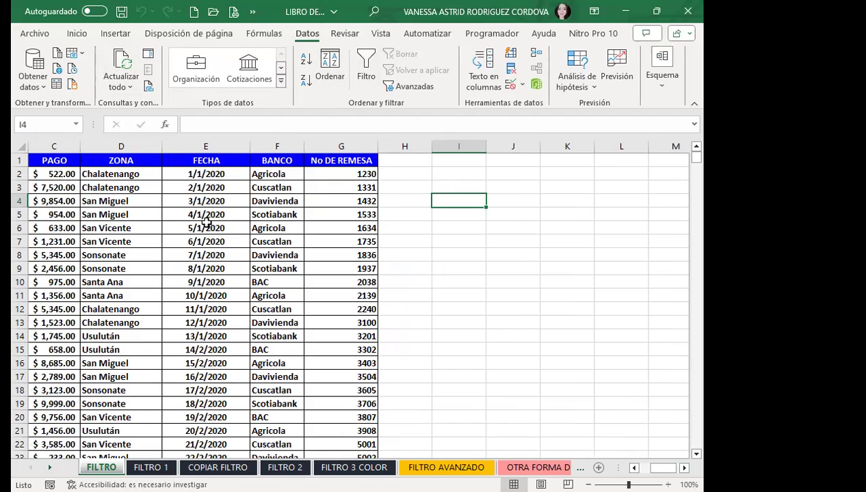
pyautogui.click(366, 63)
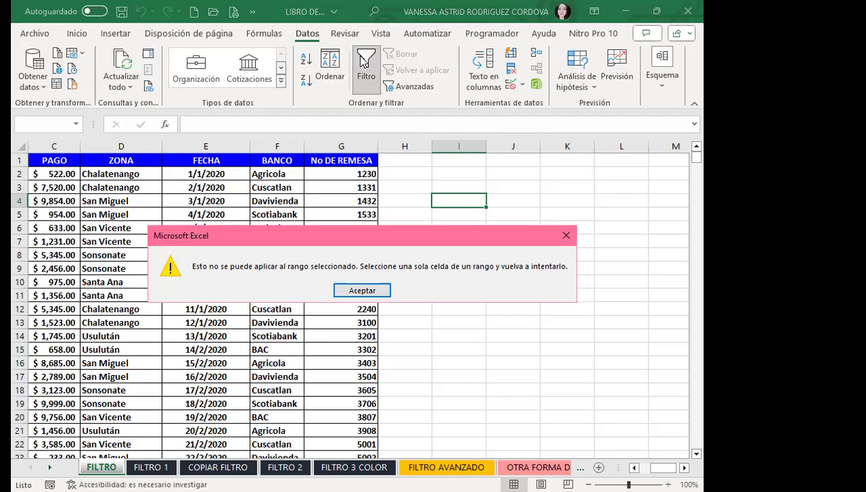
pyautogui.click(367, 291)
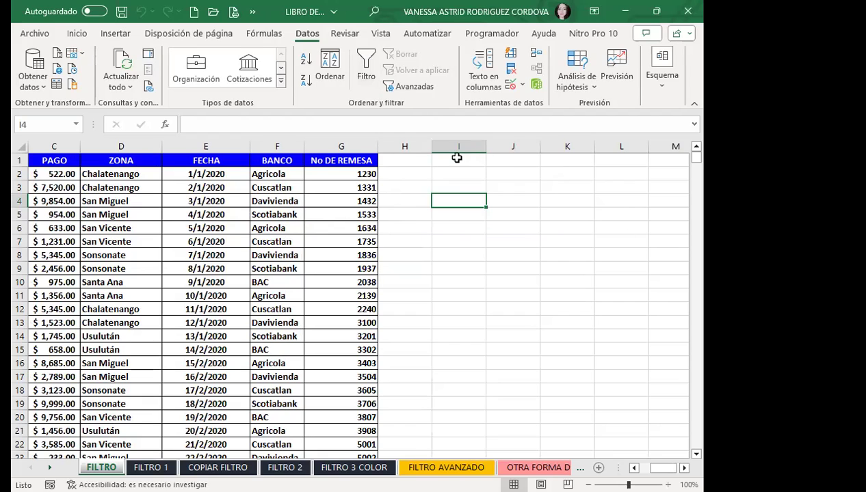
pyautogui.click(397, 189)
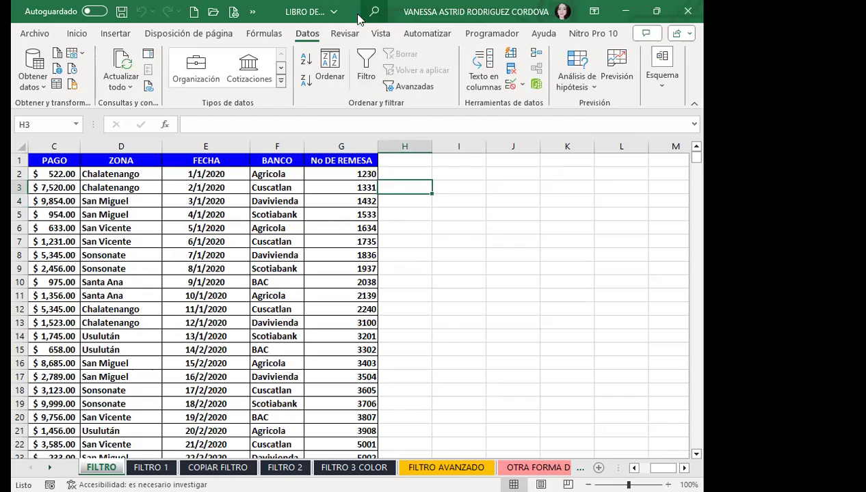
# Step: Turn on AutoFilter for the FILTRO sales table with Datos > Filtro, then select empty cell H3
pyautogui.click(366, 67)
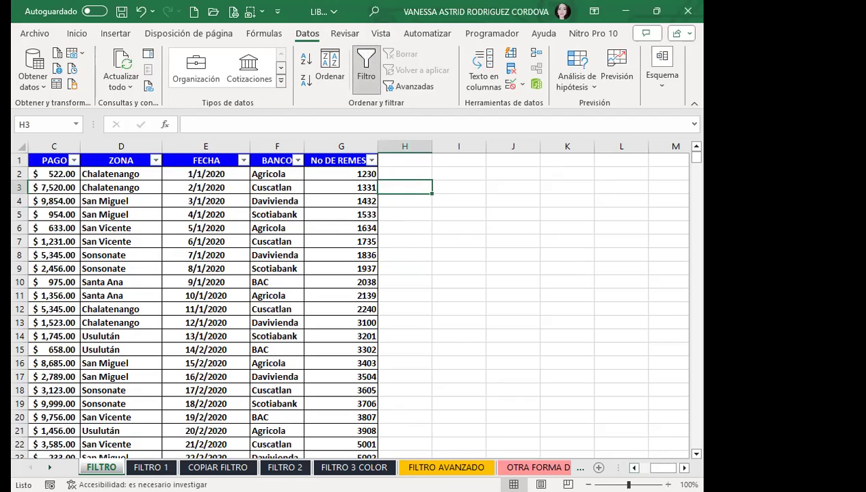
pyautogui.hscroll(-3, 616, 183)
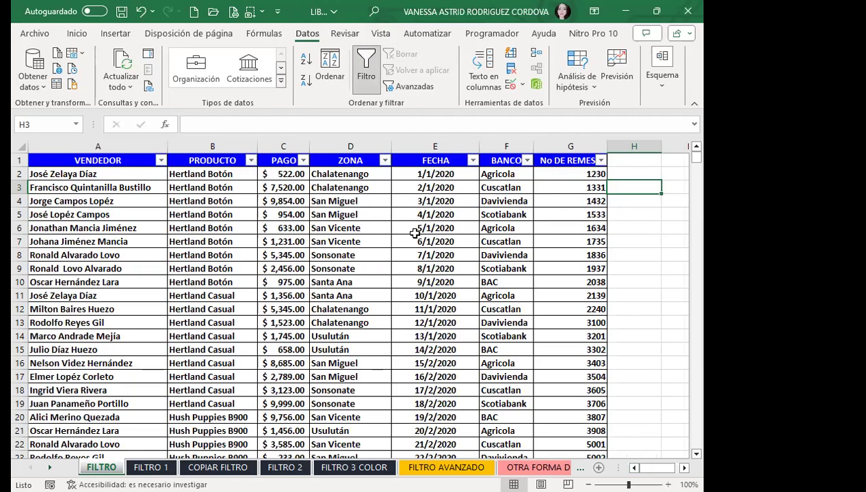
pyautogui.click(630, 213)
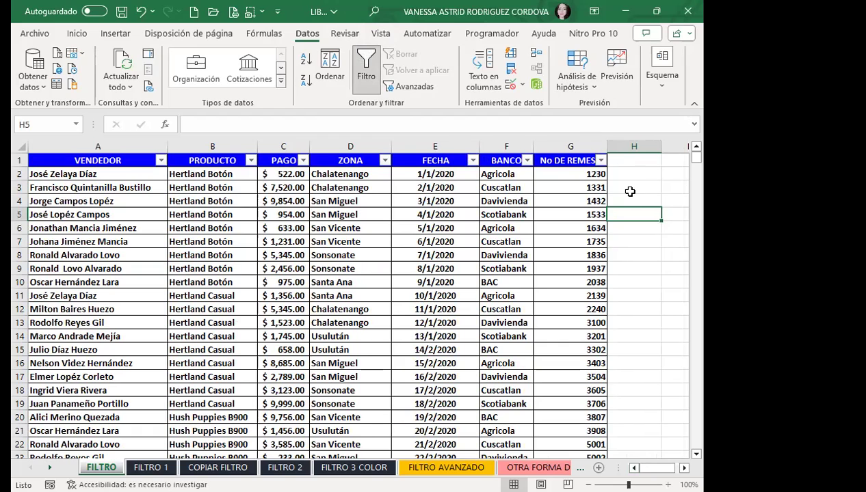
pyautogui.click(630, 191)
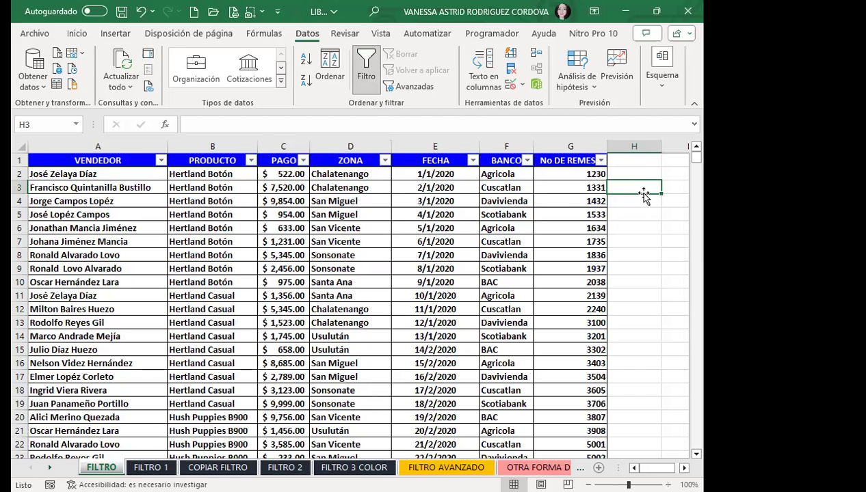
# Step: Toggle the table's filter off and back on, then select cells in ZONA, VENDEDOR and beside the table
pyautogui.click(627, 308)
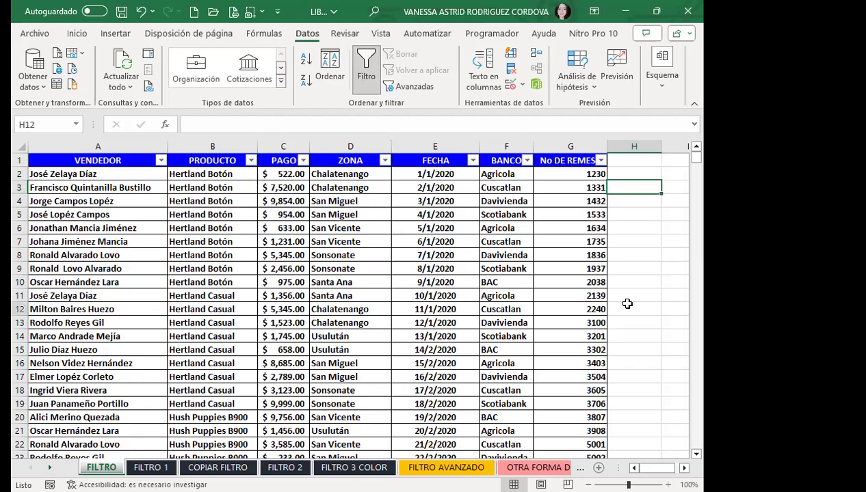
pyautogui.click(366, 65)
pyautogui.click(367, 64)
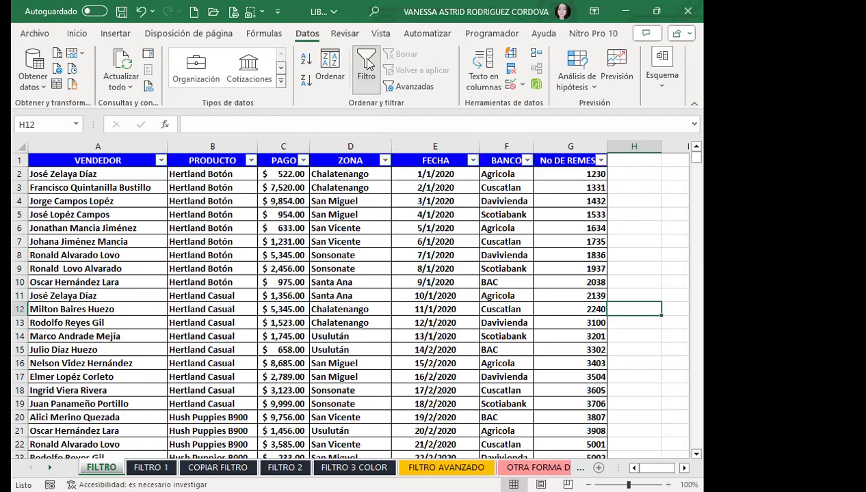
pyautogui.click(349, 251)
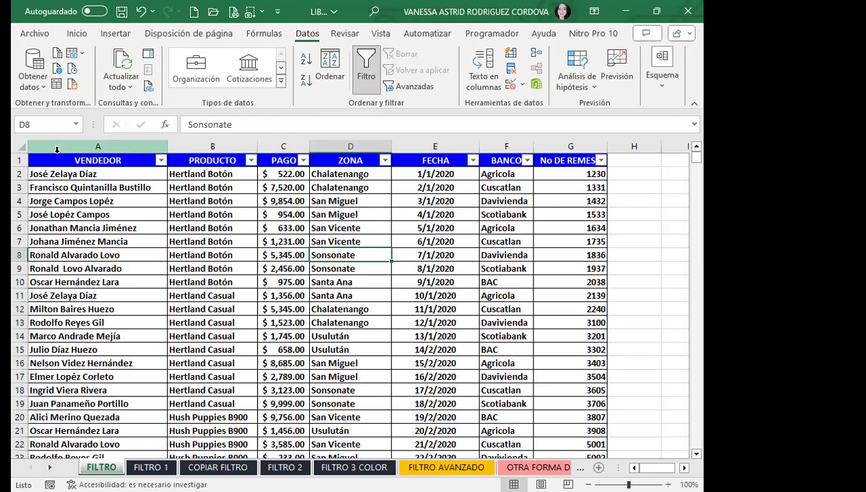
pyautogui.click(103, 298)
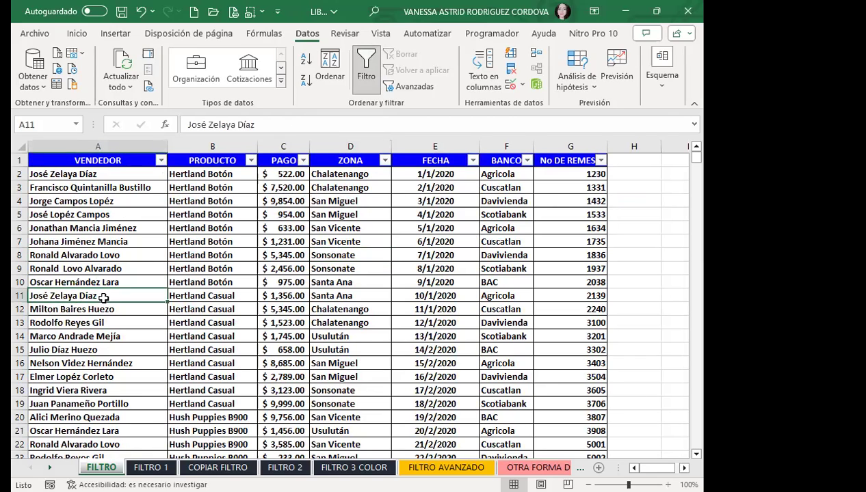
pyautogui.click(621, 244)
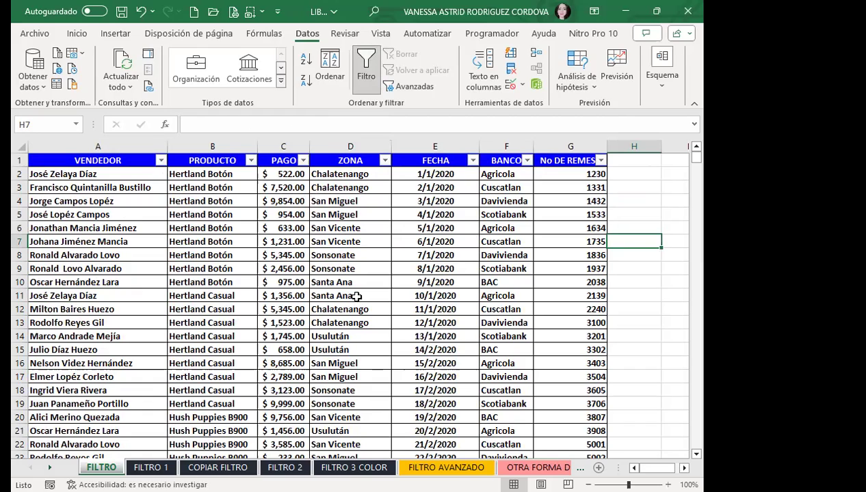
pyautogui.click(676, 304)
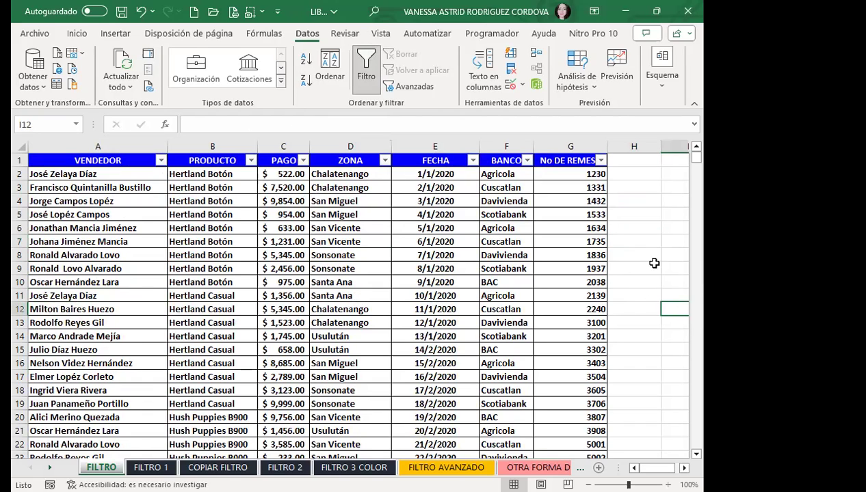
# Step: Check the sales rows, then switch the AutoFilter off and select San Miguel cell D5
pyautogui.scroll(-13, 381, 322)
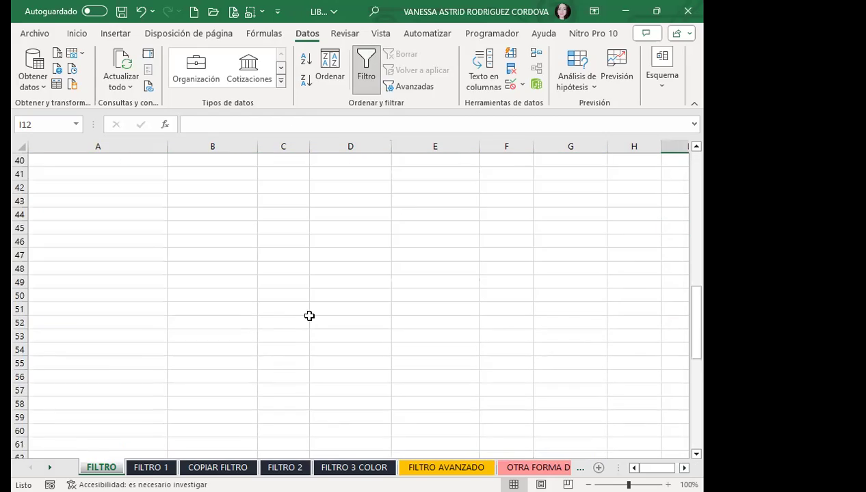
pyautogui.click(263, 318)
pyautogui.scroll(5, 228, 309)
pyautogui.scroll(8, 205, 260)
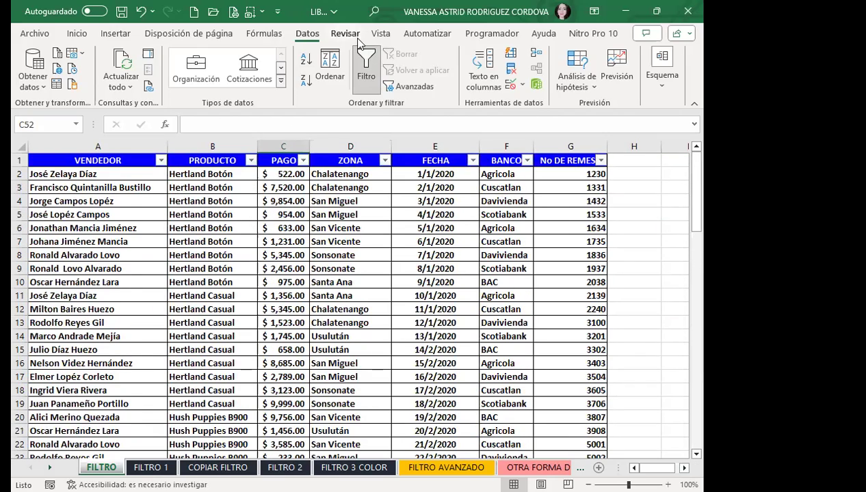
pyautogui.click(369, 376)
pyautogui.click(325, 277)
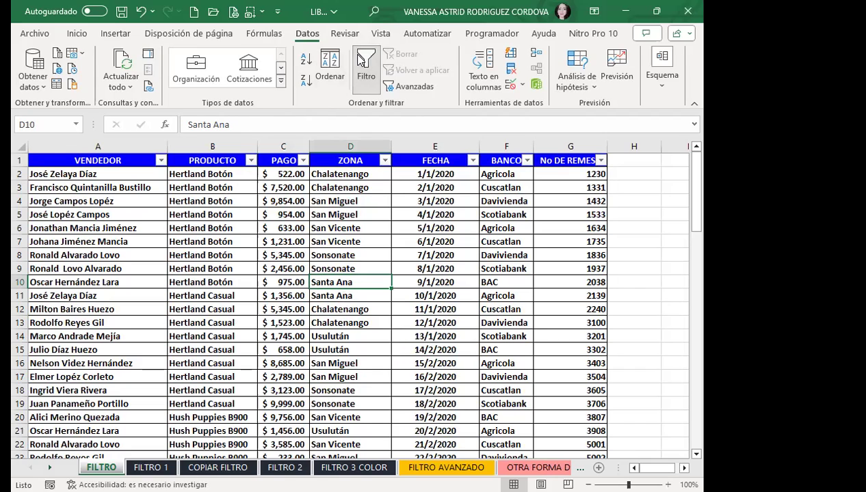
pyautogui.click(366, 68)
pyautogui.click(319, 215)
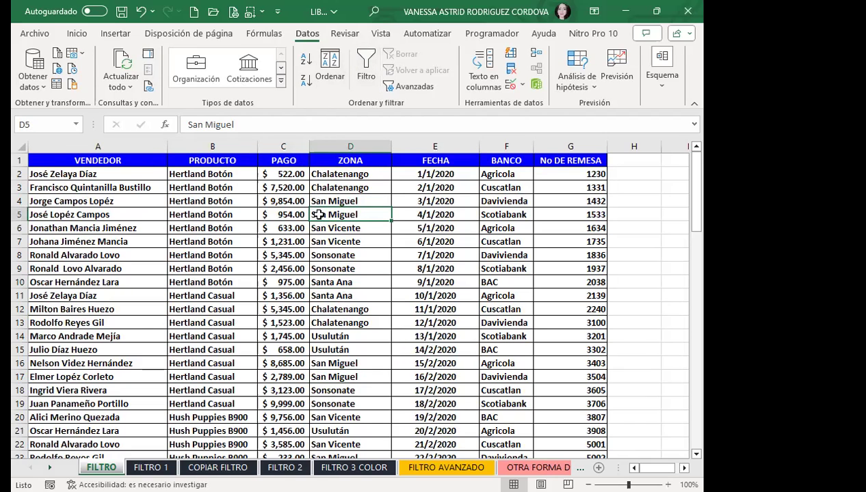
# Step: Select cells inside the sales table, including FECHA cells E6:E7 and the San Vicente cell D6
pyautogui.click(190, 336)
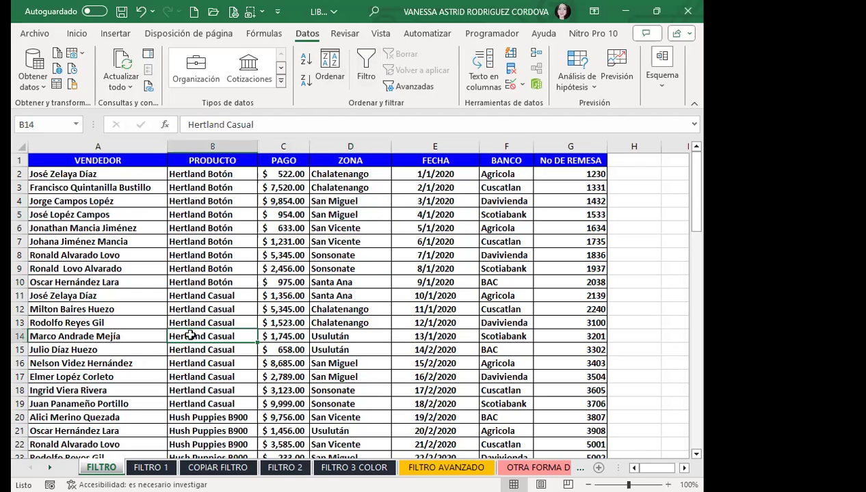
pyautogui.click(638, 205)
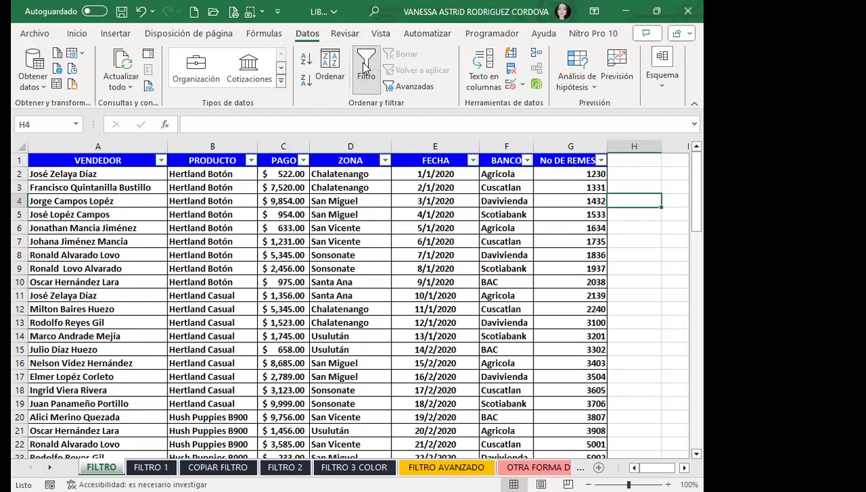
pyautogui.click(633, 228)
pyautogui.moveTo(419, 229); pyautogui.dragTo(421, 236)
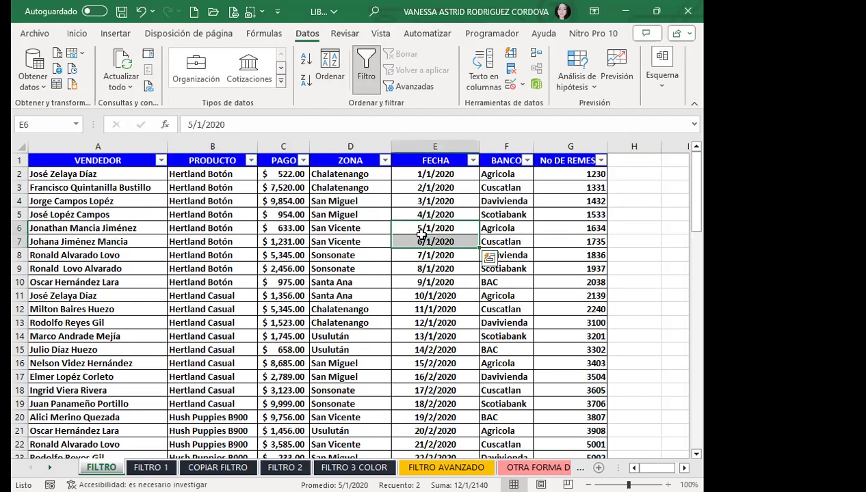
pyautogui.click(330, 223)
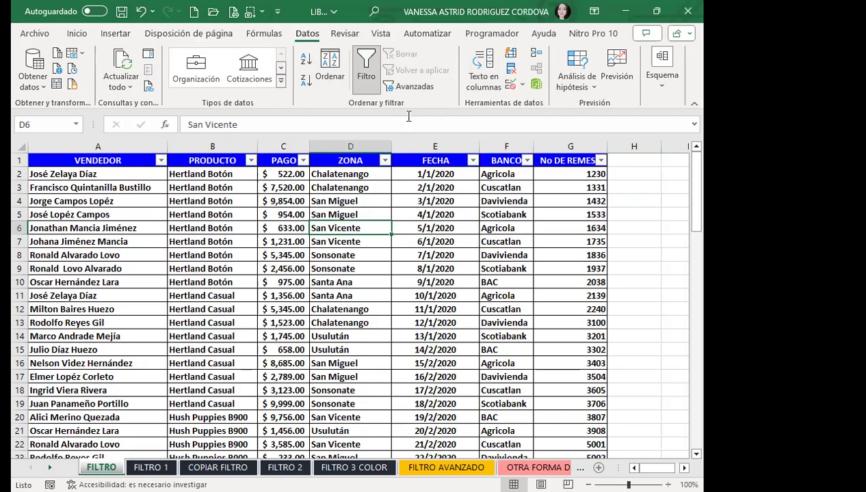
# Step: Turn AutoFilter off from cell D3 using Inicio > Edición > Ordenar y filtrar > Filtro
pyautogui.click(320, 188)
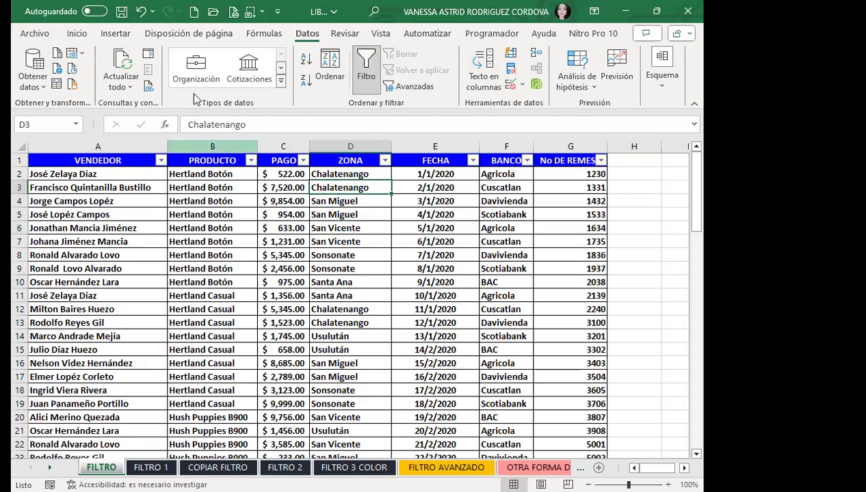
pyautogui.click(77, 35)
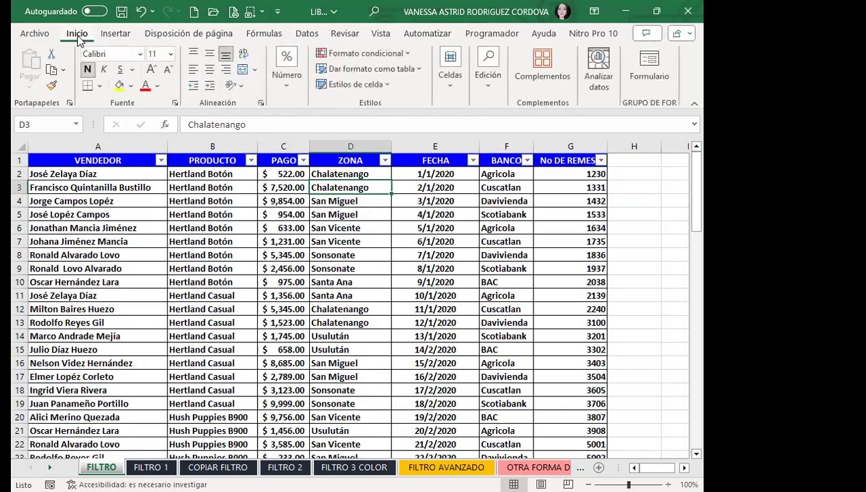
pyautogui.click(486, 94)
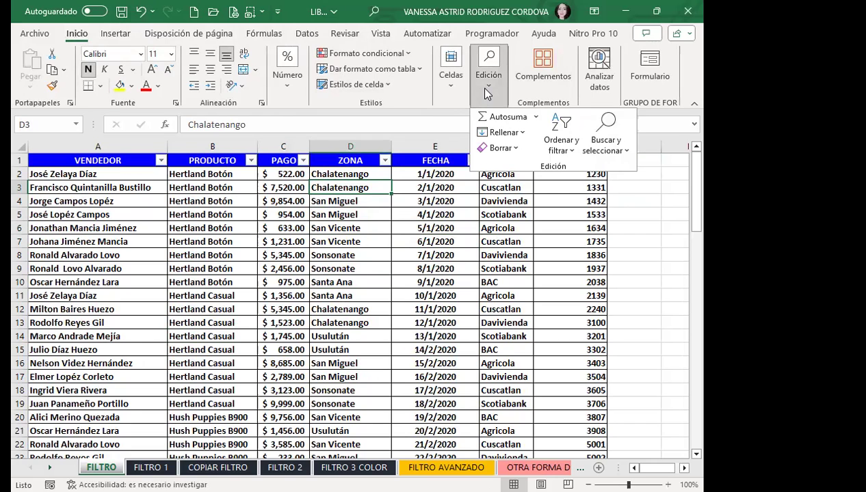
pyautogui.click(561, 140)
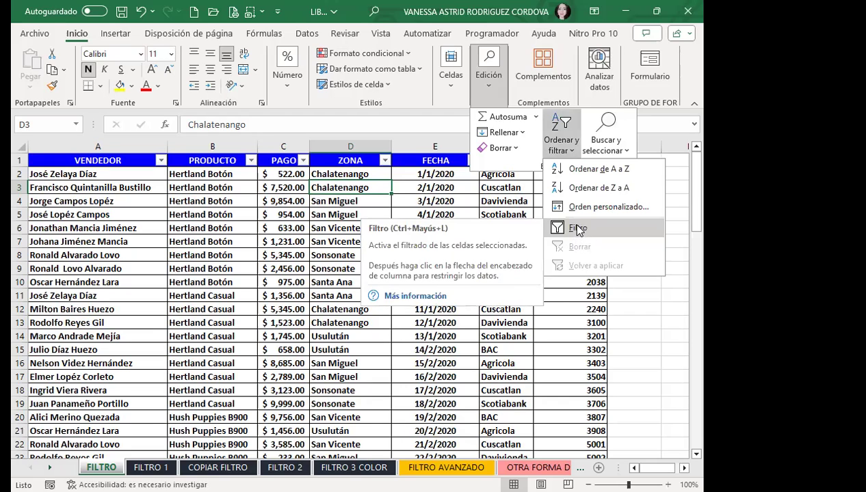
pyautogui.click(578, 228)
pyautogui.click(342, 213)
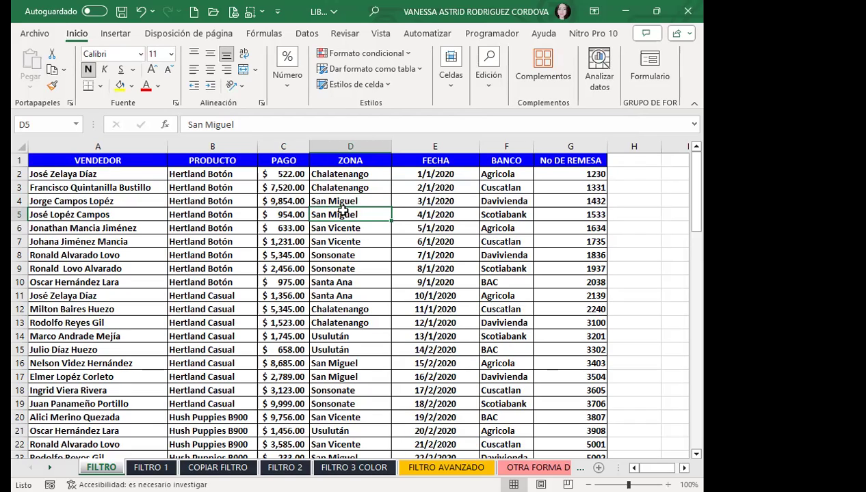
# Step: Toggle AutoFilter on, off and on again with Ctrl+Shift+L, then select Sonsonate cell D8
pyautogui.hotkey('ctrl', 'shift', 'l')
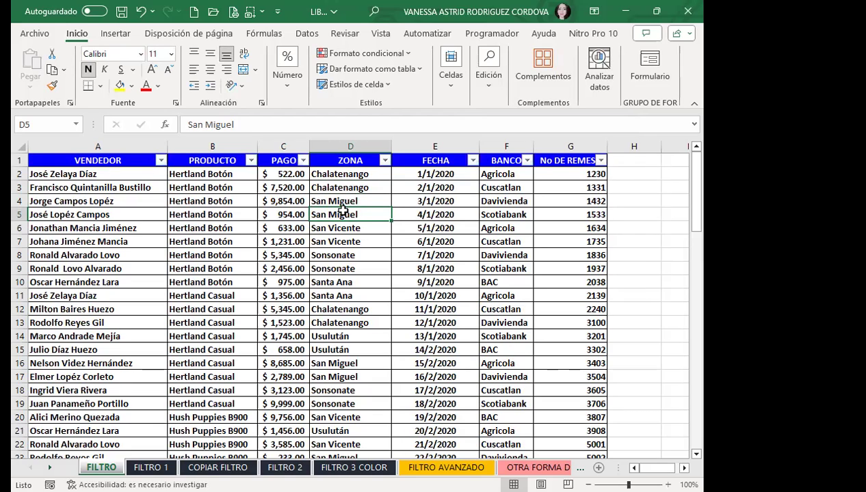
pyautogui.hotkey('ctrl', 'shift', 'l')
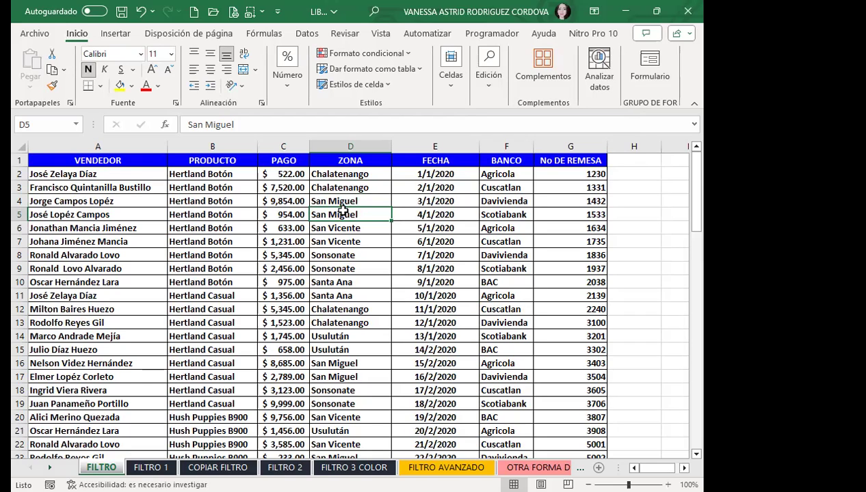
pyautogui.hotkey('ctrl', 'shift', 'l')
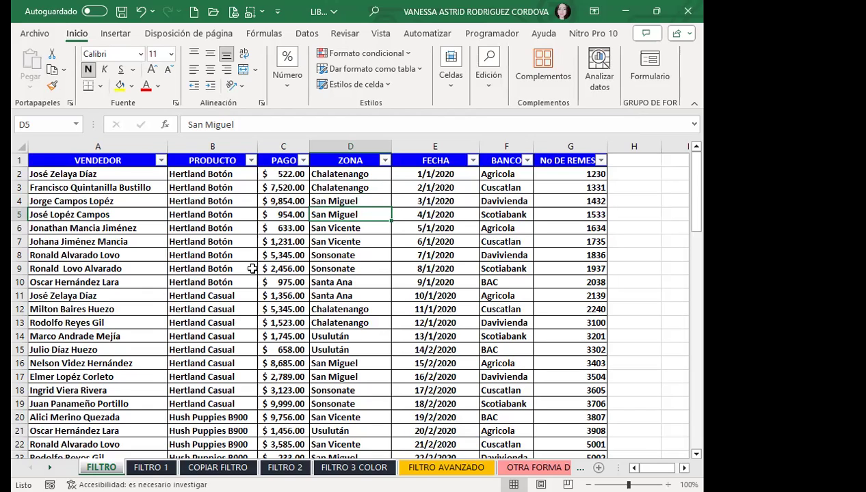
pyautogui.click(360, 257)
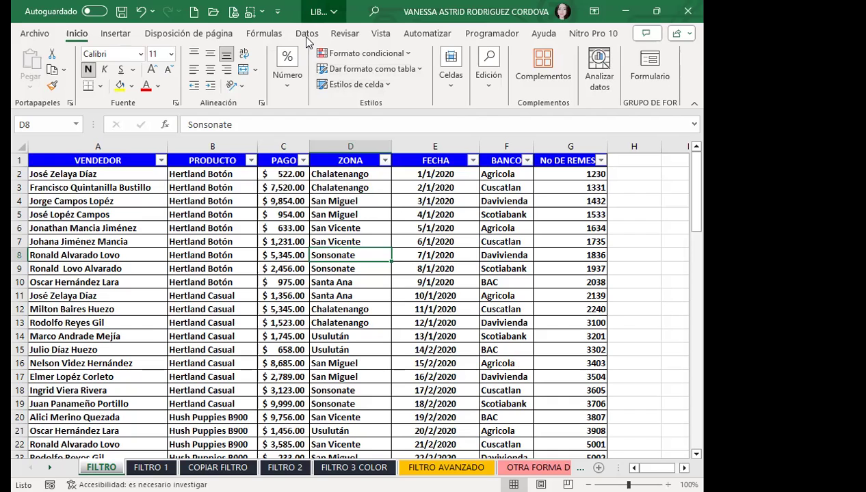
# Step: Switch to the Datos tab and scroll down the sales table to the salesperson in A24
pyautogui.click(314, 12)
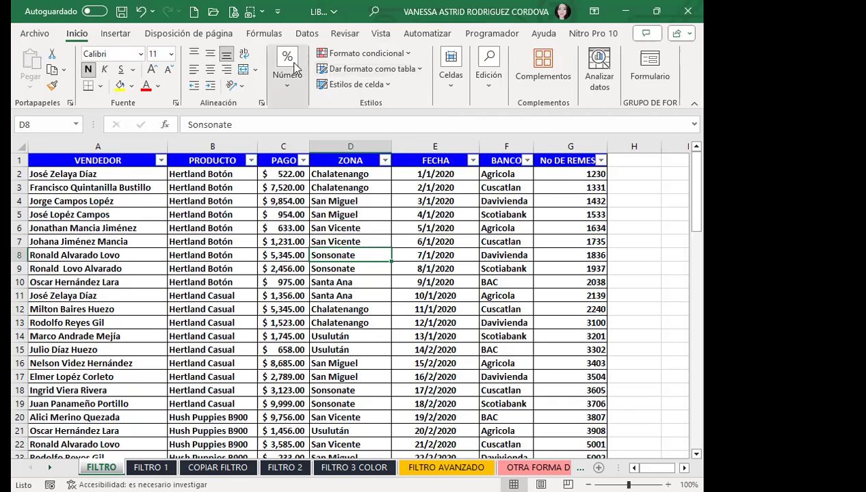
pyautogui.click(308, 34)
pyautogui.click(315, 263)
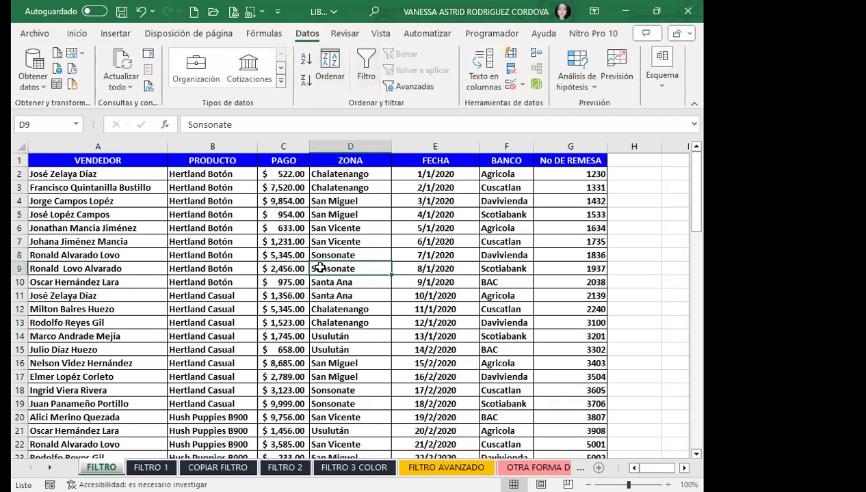
pyautogui.scroll(-3, 253, 318)
pyautogui.scroll(-3, 240, 322)
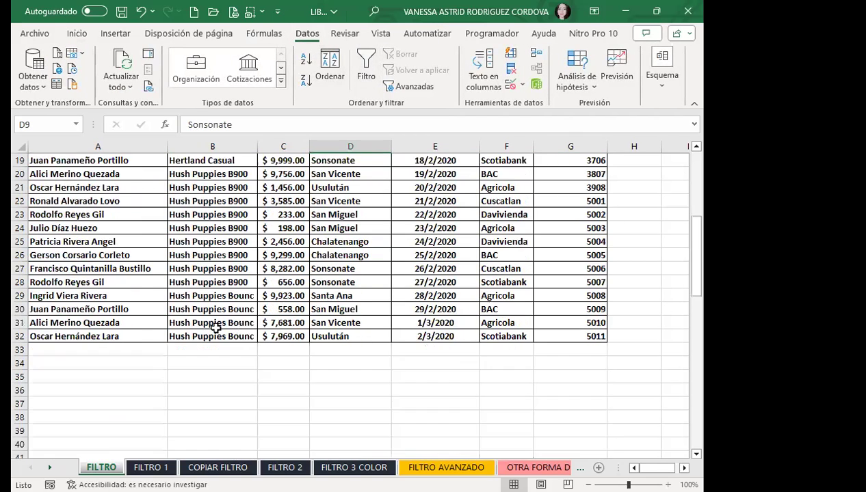
pyautogui.click(136, 229)
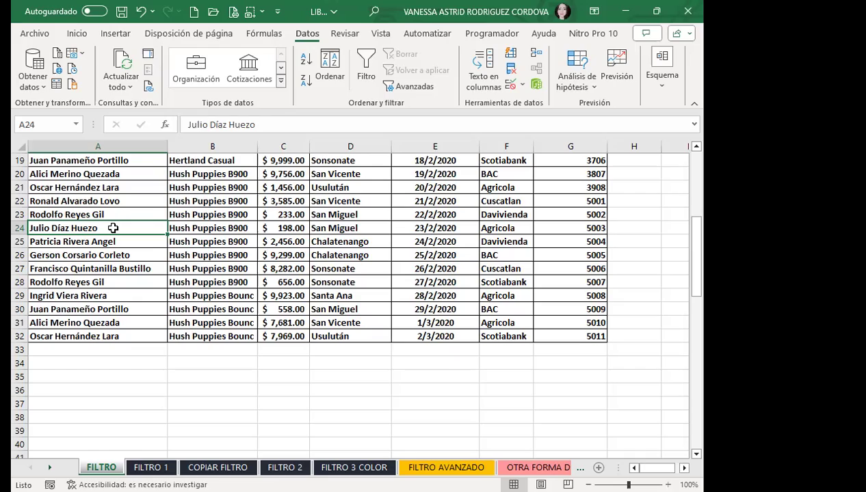
# Step: Check salesperson cells A4, A5, A7 and A29, then re-enable the header filters with Filtro
pyautogui.scroll(1, 130, 275)
pyautogui.scroll(4, 140, 284)
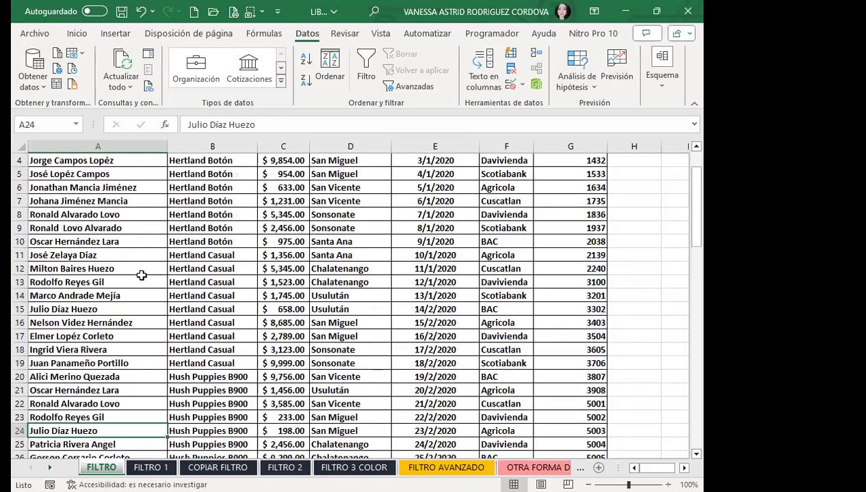
pyautogui.scroll(1, 137, 270)
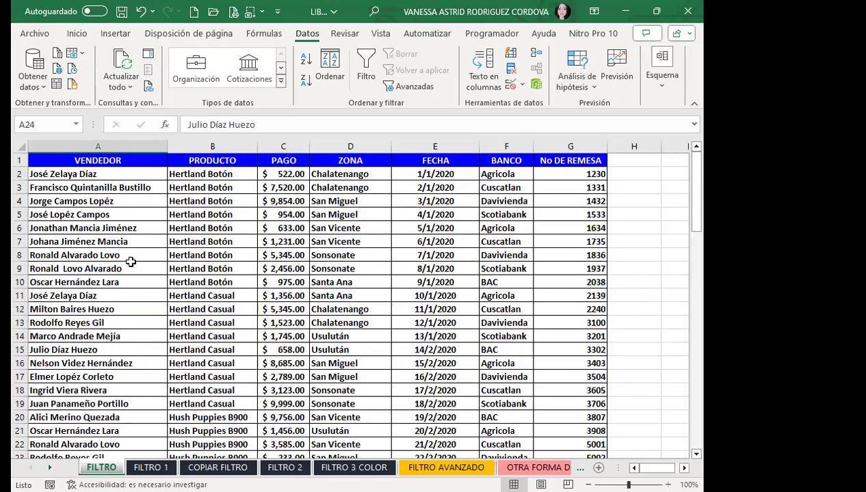
pyautogui.click(128, 237)
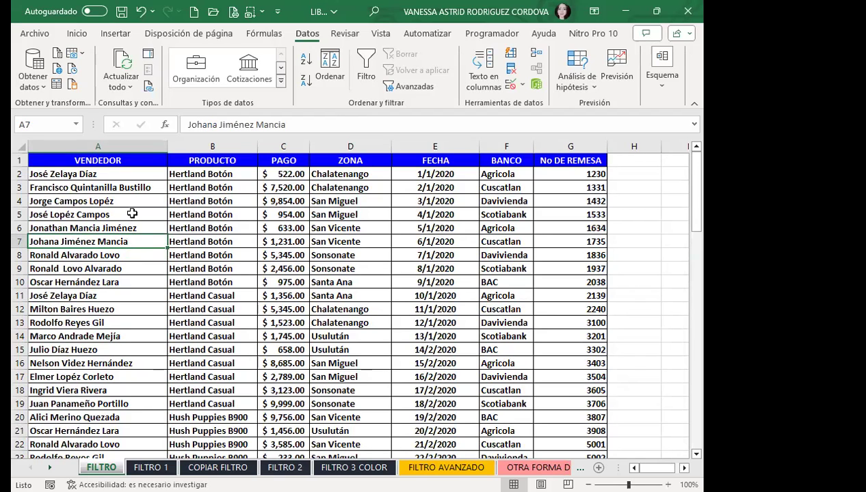
pyautogui.click(130, 213)
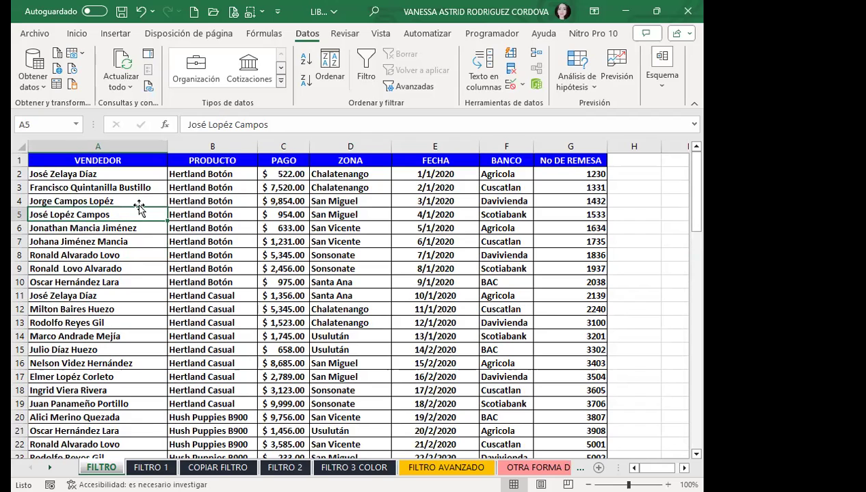
pyautogui.click(116, 199)
pyautogui.click(89, 240)
pyautogui.scroll(-6, 64, 319)
pyautogui.click(140, 294)
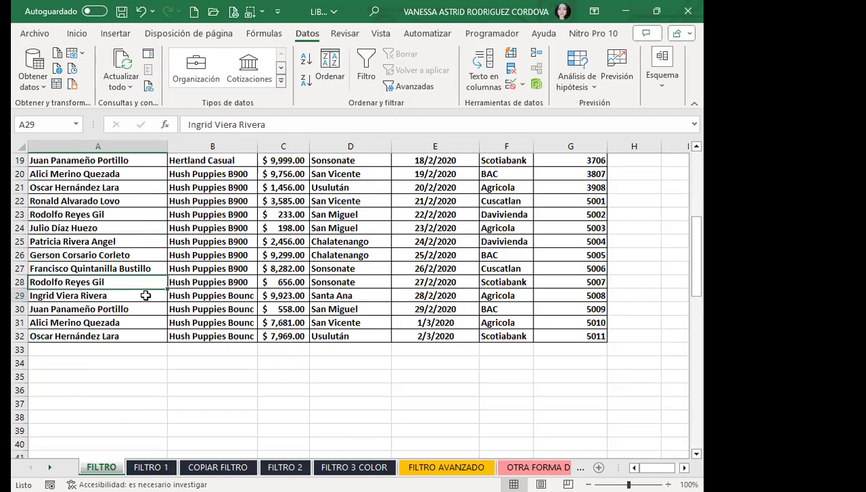
pyautogui.click(363, 68)
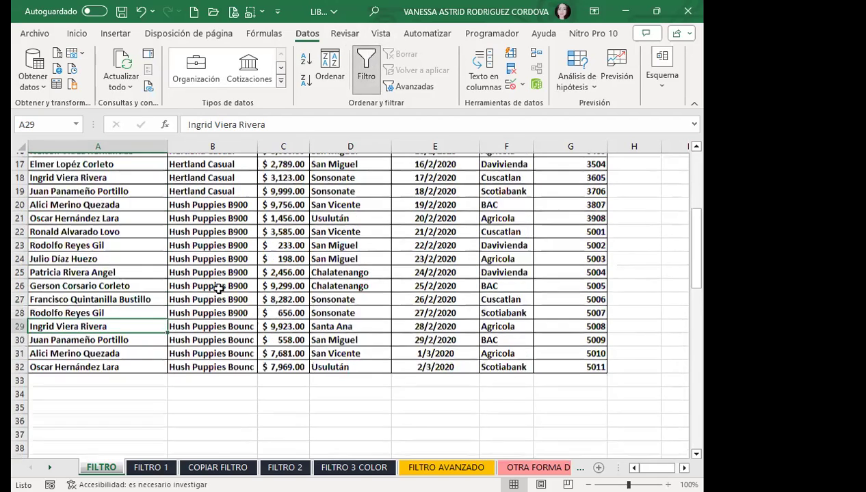
# Step: Scroll back to the top and remove the header filter arrows with Datos > Filtro
pyautogui.scroll(6, 212, 286)
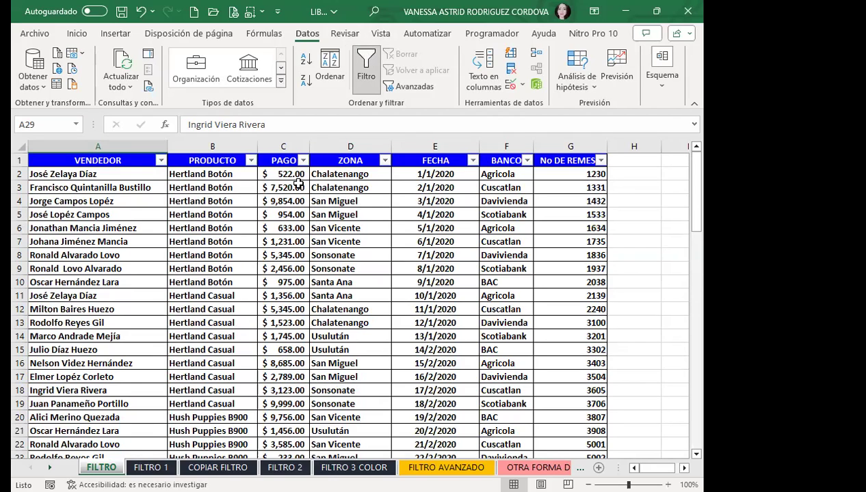
pyautogui.click(367, 89)
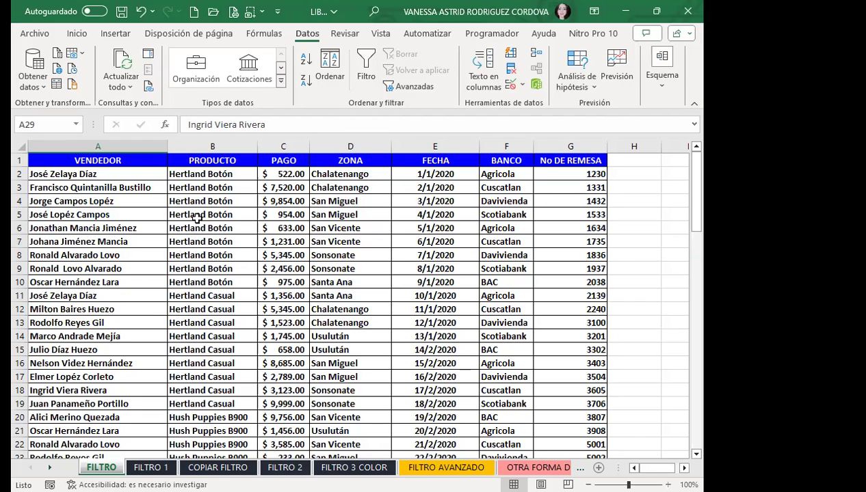
pyautogui.click(125, 175)
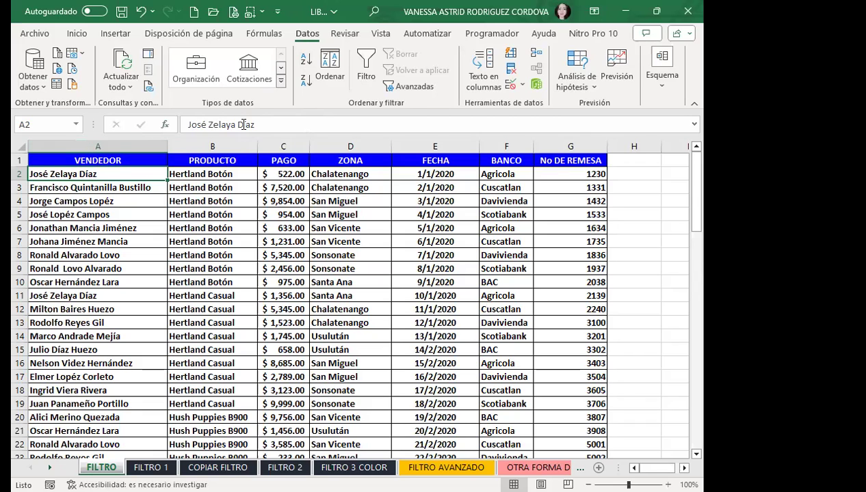
# Step: In the Ordenar dialog, moved aside, keep BANCO as Ordenar por and add a second level
pyautogui.click(329, 62)
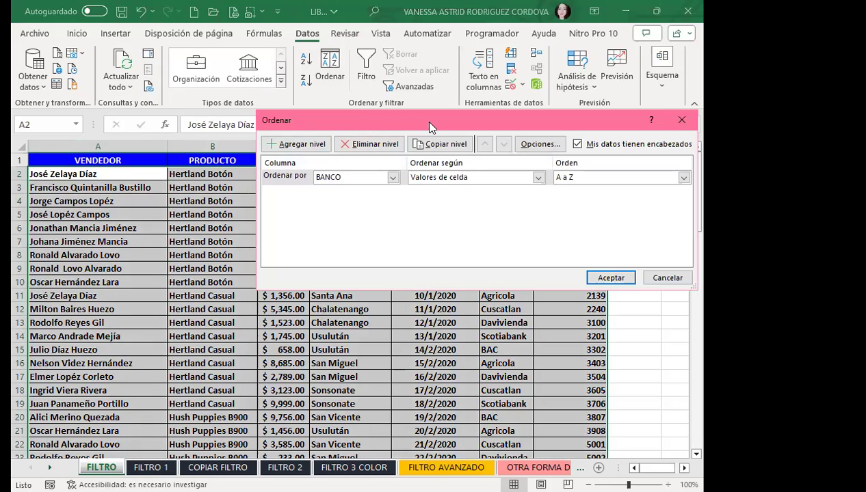
pyautogui.moveTo(424, 121); pyautogui.dragTo(204, 33)
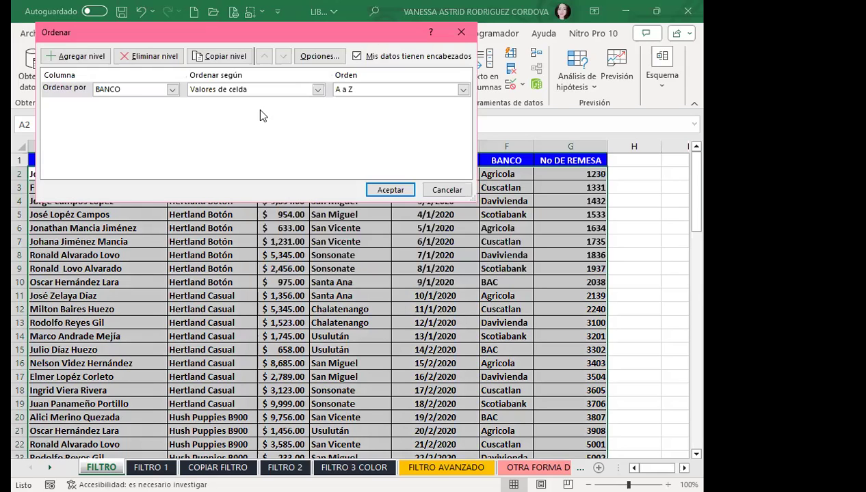
pyautogui.click(172, 89)
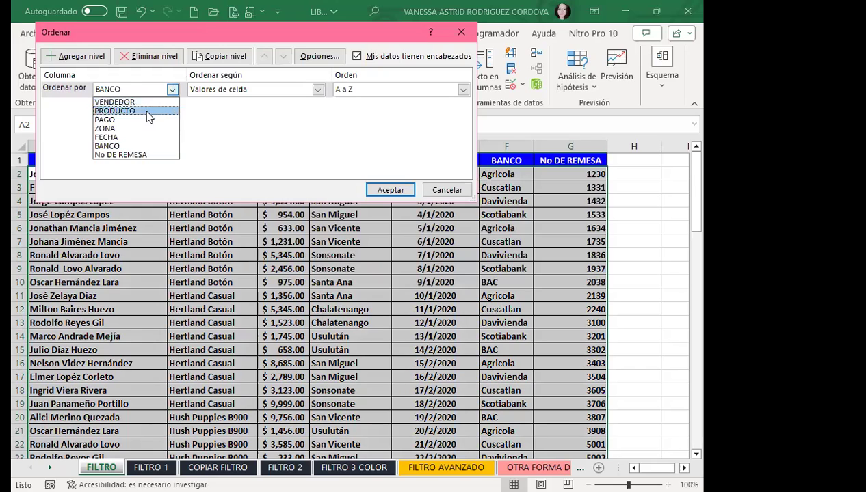
pyautogui.click(119, 146)
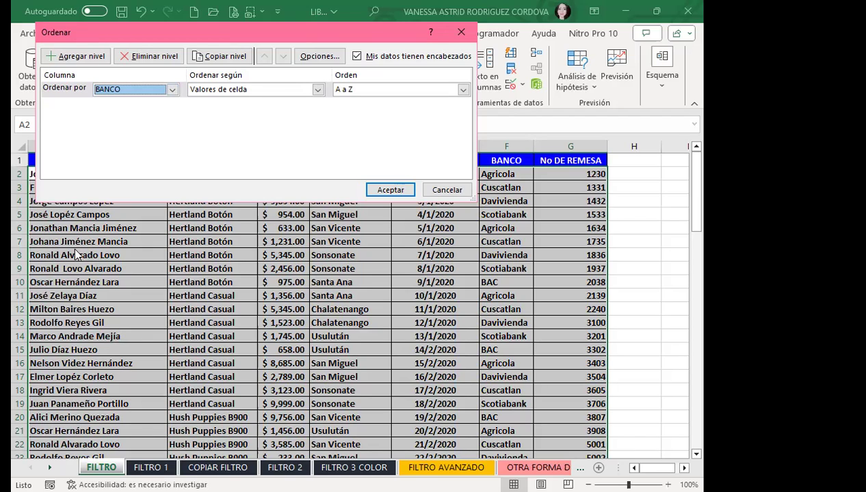
pyautogui.click(171, 89)
pyautogui.click(172, 90)
pyautogui.click(75, 57)
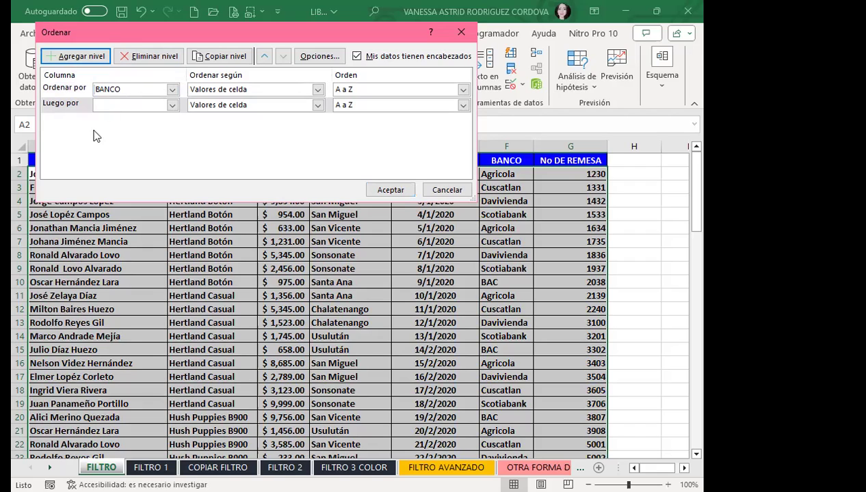
# Step: Set Luego por to VENDEDOR, review the Ordenar según and Orden choices, then close the dialog
pyautogui.click(172, 105)
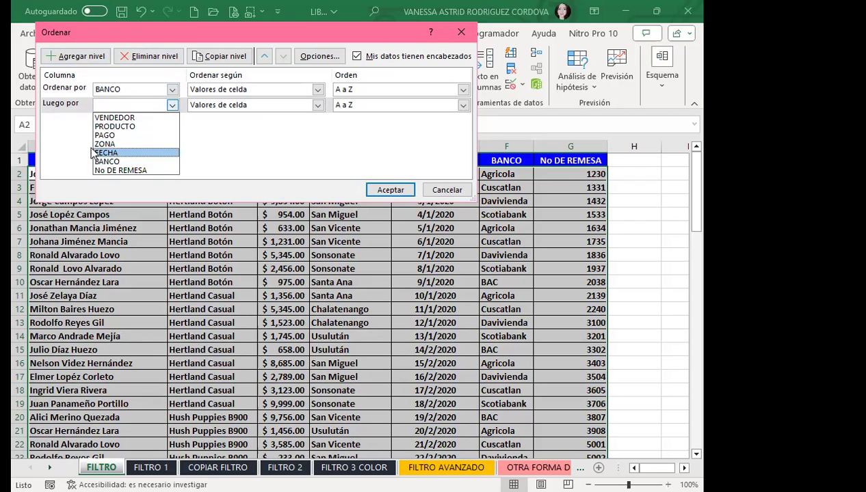
pyautogui.click(113, 118)
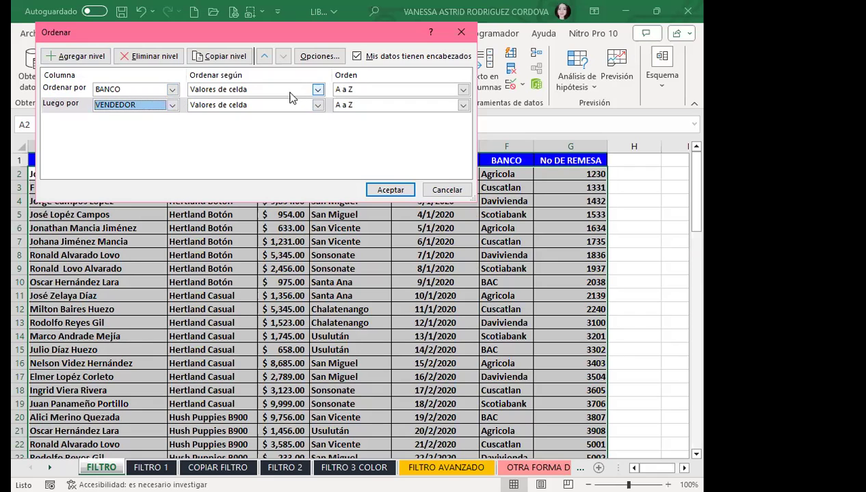
pyautogui.click(317, 90)
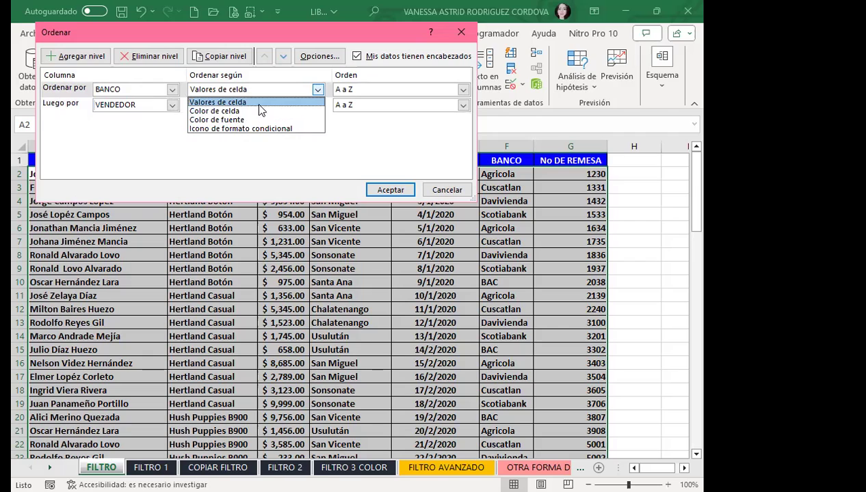
pyautogui.click(463, 91)
pyautogui.click(463, 91)
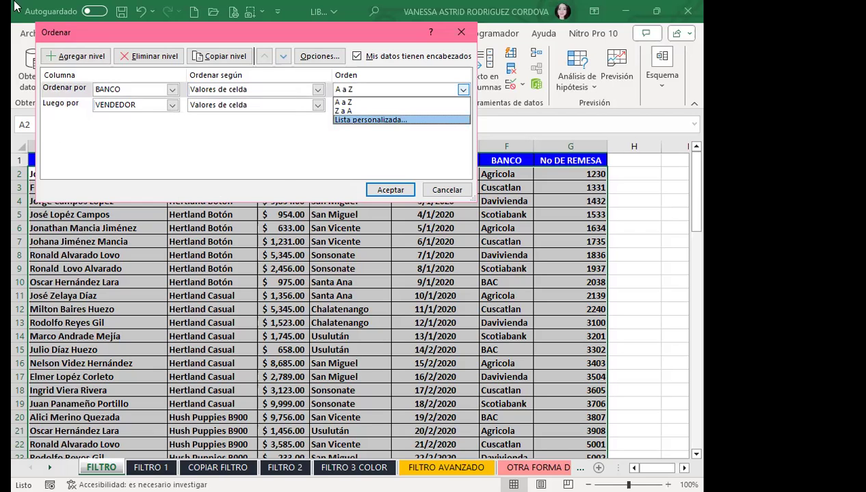
pyautogui.click(445, 192)
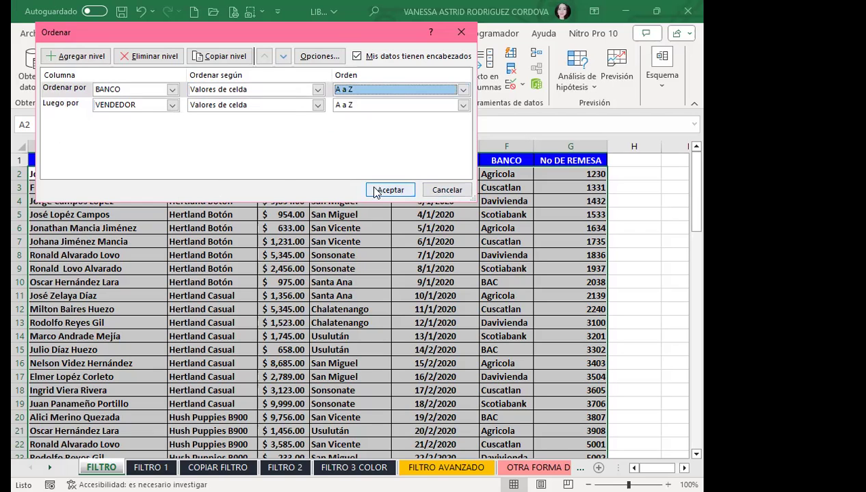
pyautogui.click(445, 190)
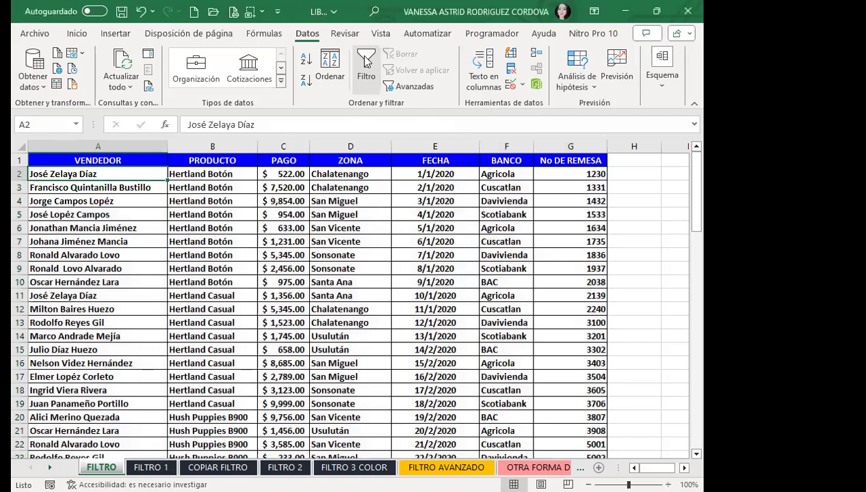
# Step: Turn on filtering and uncheck BAC and Scotiabank in the BANCO filter
pyautogui.click(365, 61)
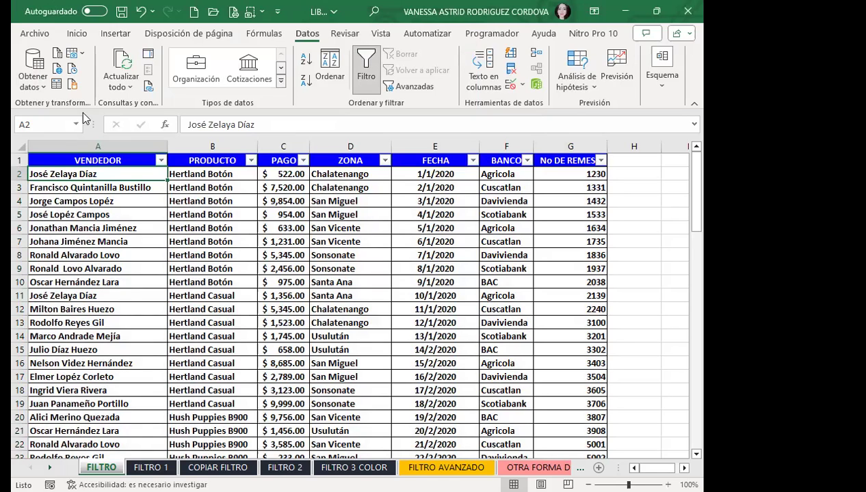
pyautogui.click(525, 160)
pyautogui.click(392, 361)
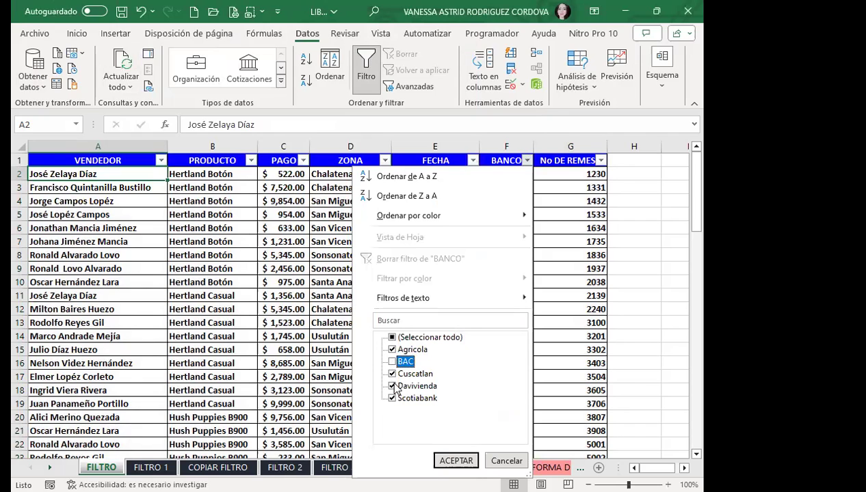
pyautogui.click(392, 398)
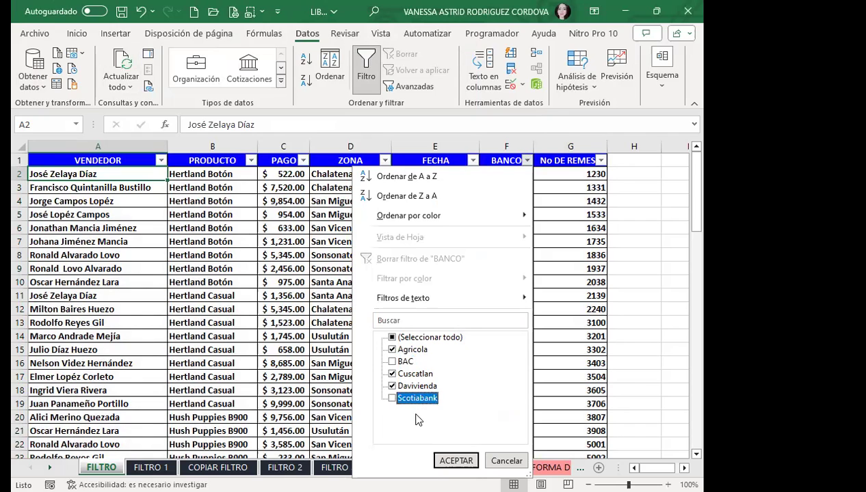
pyautogui.click(456, 461)
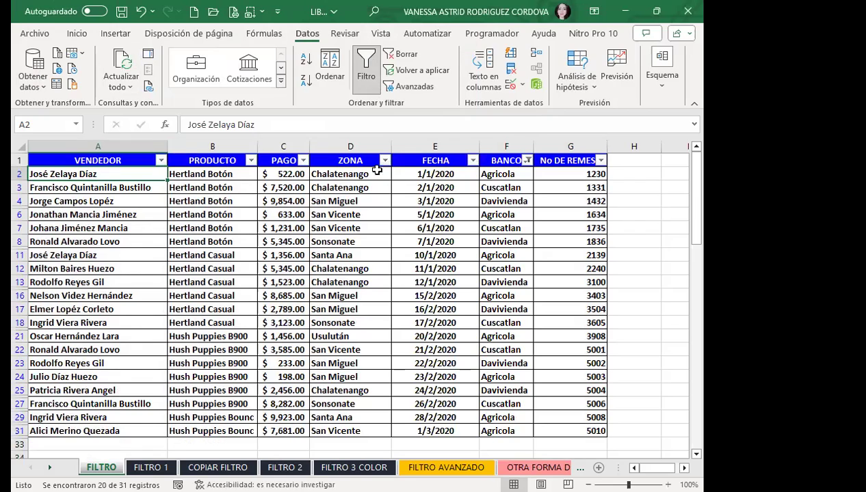
# Step: Filter ZONA to only Santa Ana and Sonsonate, leaving five rows, then reopen the ZONA filter
pyautogui.click(385, 158)
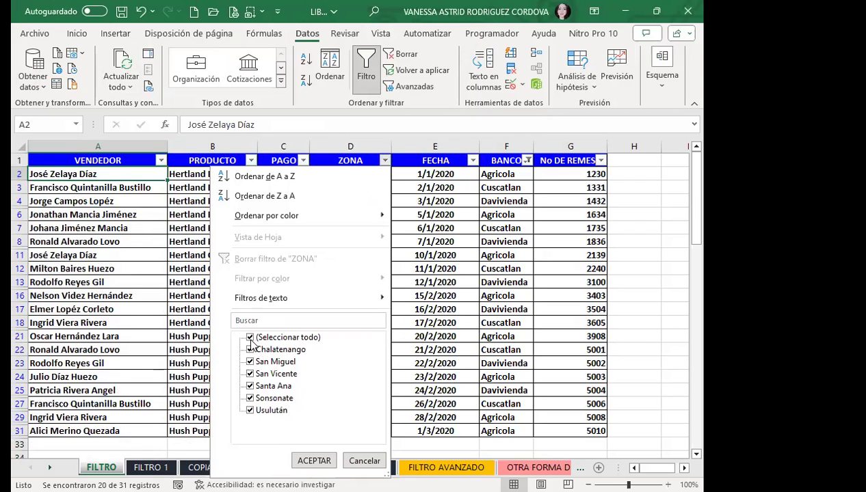
pyautogui.click(249, 338)
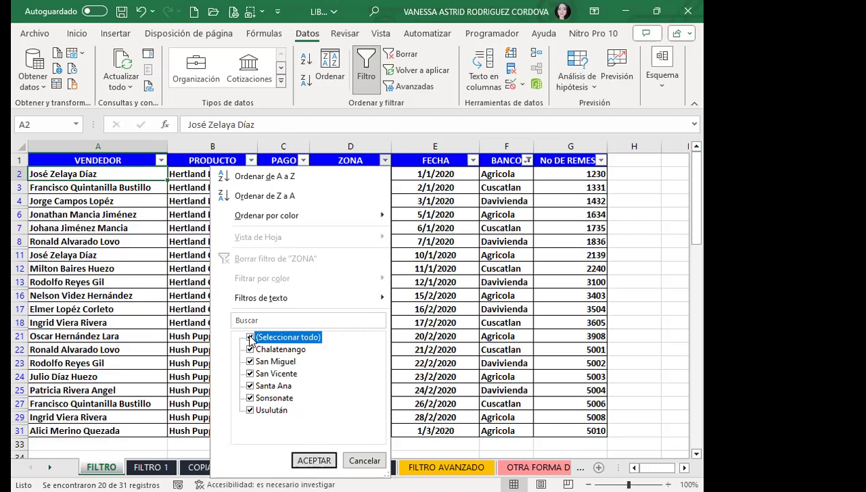
pyautogui.click(249, 386)
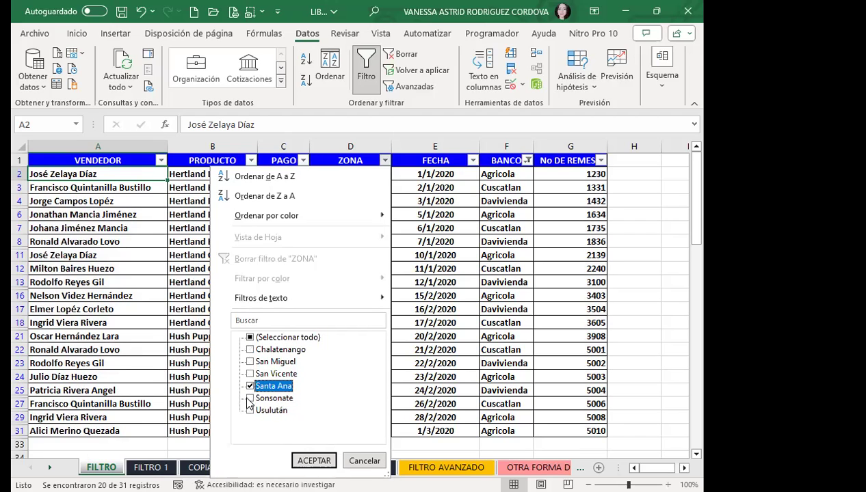
pyautogui.click(250, 398)
pyautogui.click(315, 462)
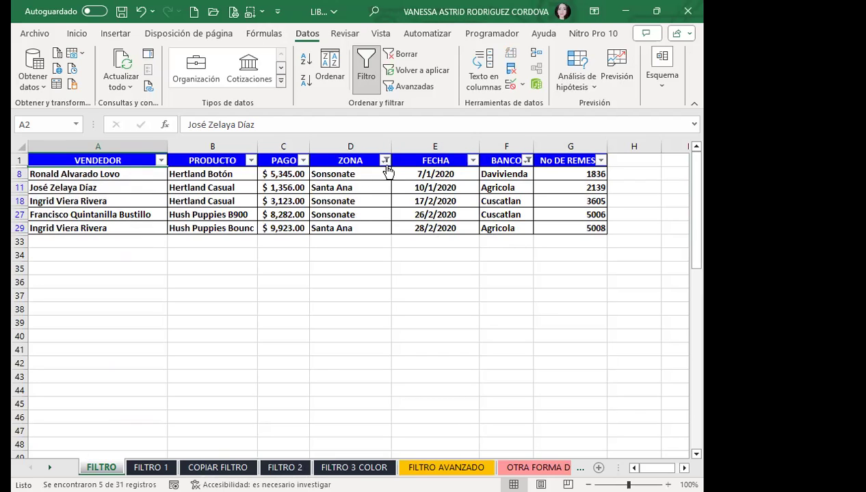
pyautogui.click(385, 160)
# Step: Change the ZONA filter to show every zone except Santa Ana and Sonsonate
pyautogui.click(250, 338)
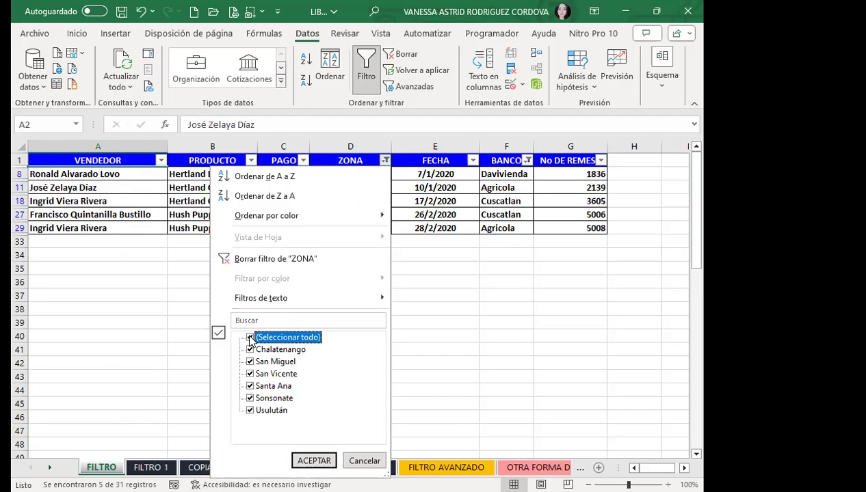
pyautogui.click(251, 386)
pyautogui.click(250, 398)
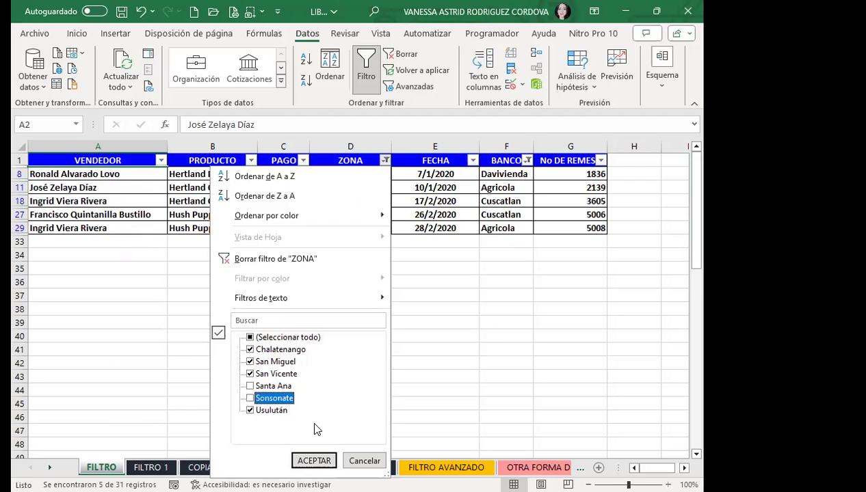
pyautogui.click(315, 462)
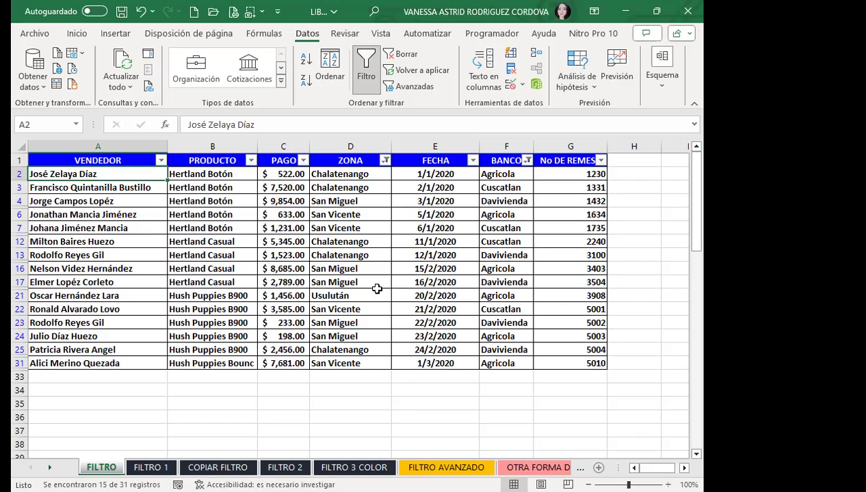
# Step: Filter PRODUCTO to Hertland Botón and Hush Puppies B900, then turn filtering off
pyautogui.click(249, 160)
pyautogui.click(116, 362)
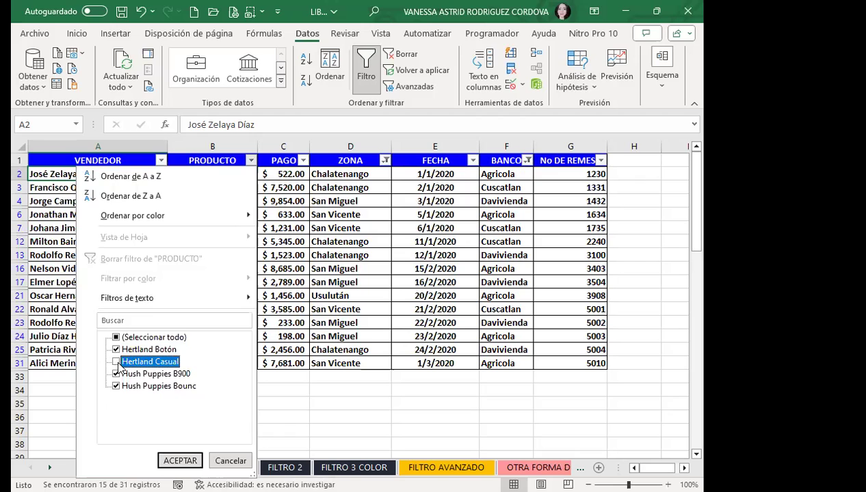
pyautogui.click(116, 375)
pyautogui.click(115, 386)
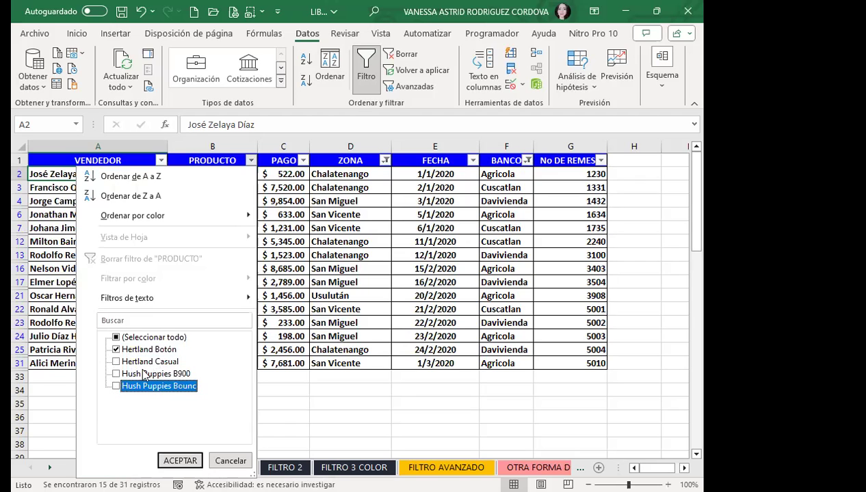
pyautogui.click(115, 374)
pyautogui.click(179, 461)
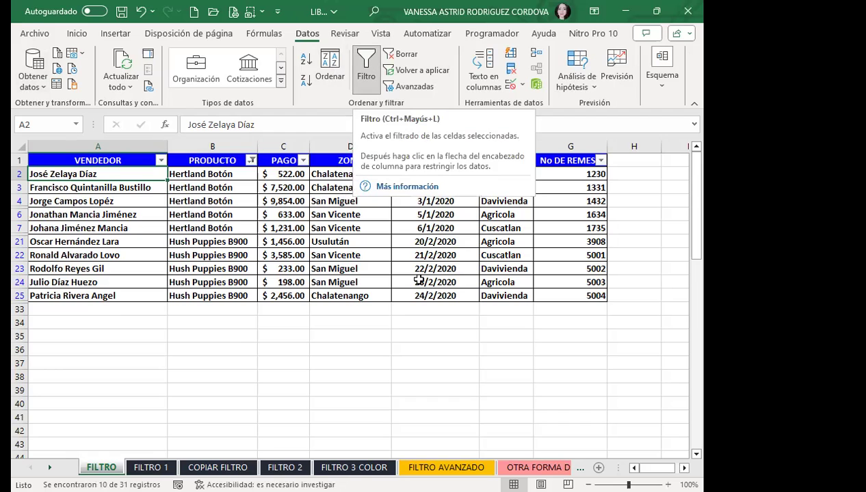
pyautogui.click(365, 62)
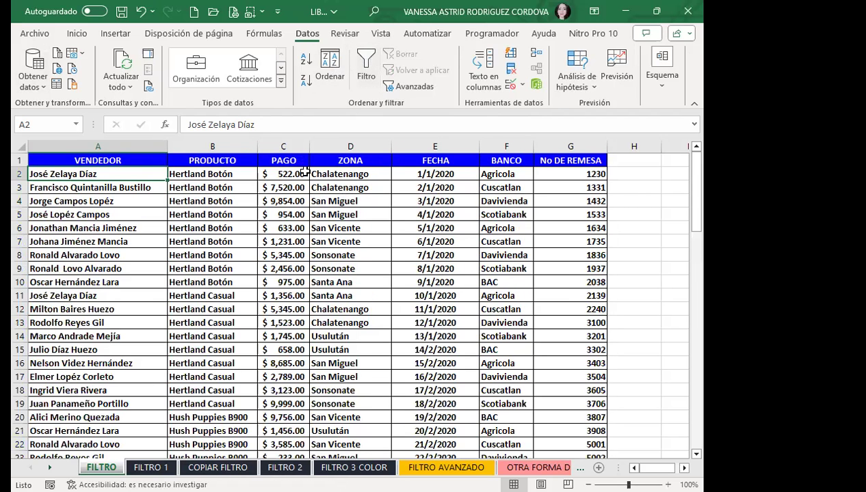
# Step: Re-enable filtering and limit ZONA to San Miguel, San Vicente and Sonsonate
pyautogui.click(342, 161)
pyautogui.hotkey('ctrl', 'shift', 'l')
pyautogui.click(385, 160)
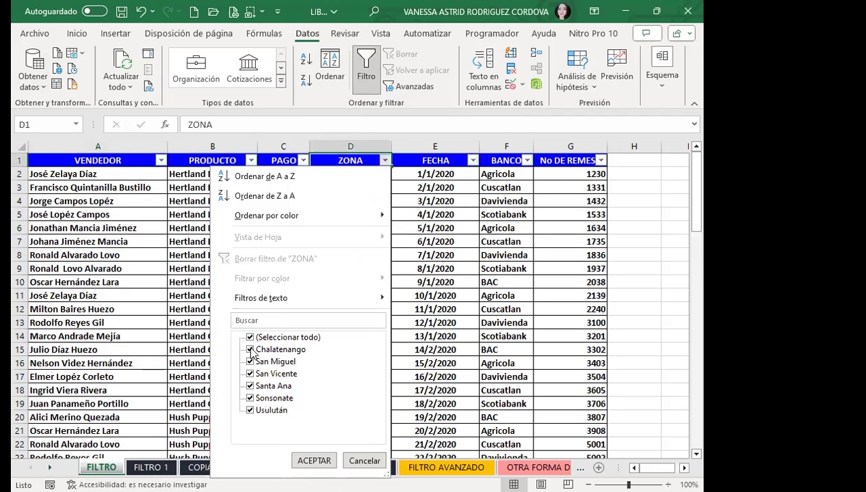
pyautogui.click(250, 349)
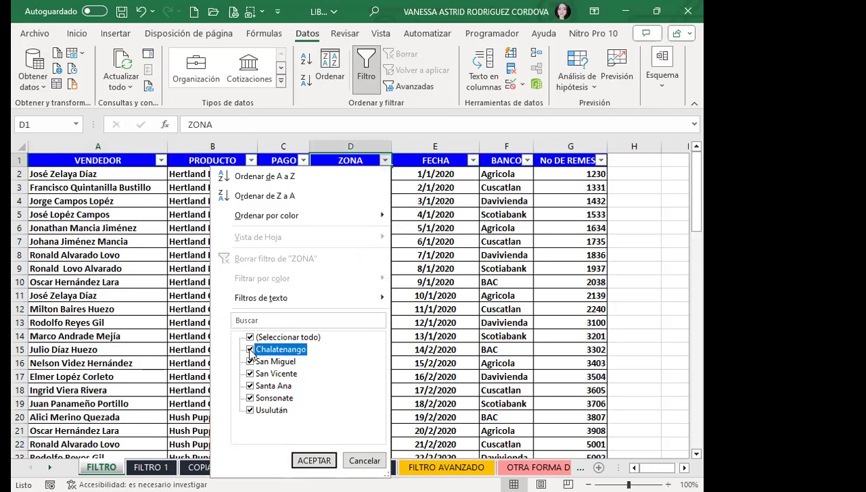
pyautogui.click(249, 386)
pyautogui.click(249, 411)
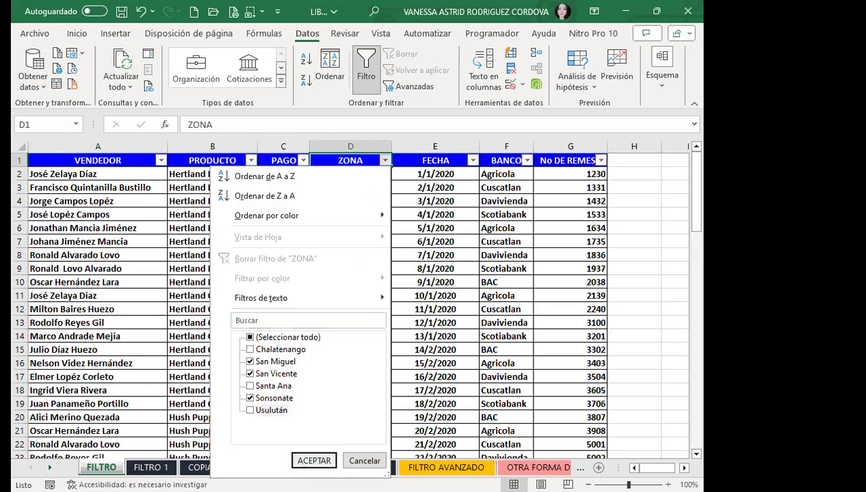
pyautogui.click(314, 460)
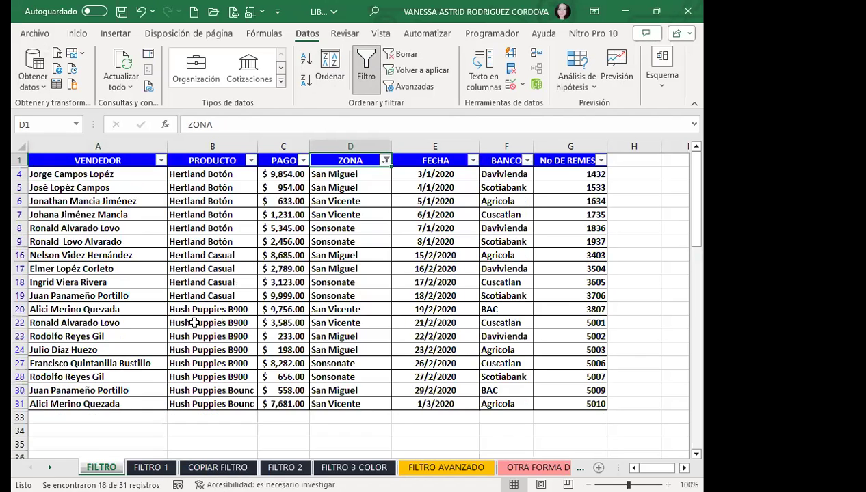
# Step: Exclude Hertland Botón in the PRODUCTO filter, then review the ZONA filter unchanged
pyautogui.click(251, 160)
pyautogui.click(115, 349)
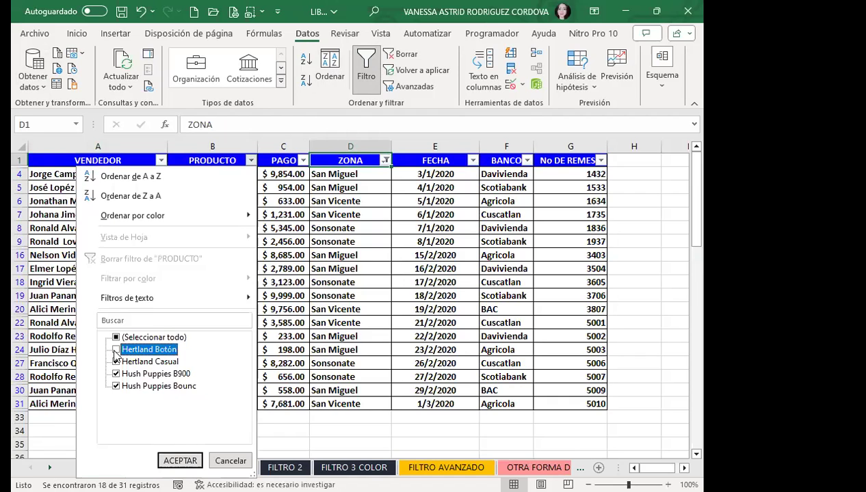
pyautogui.click(180, 460)
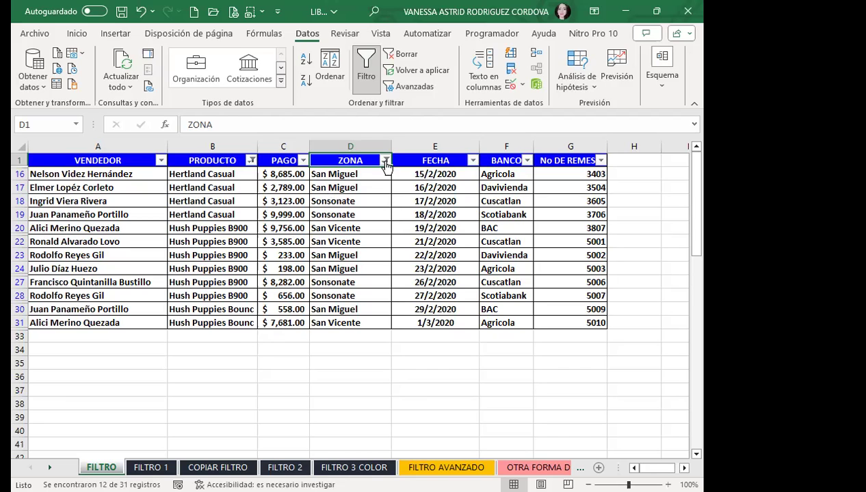
pyautogui.click(380, 164)
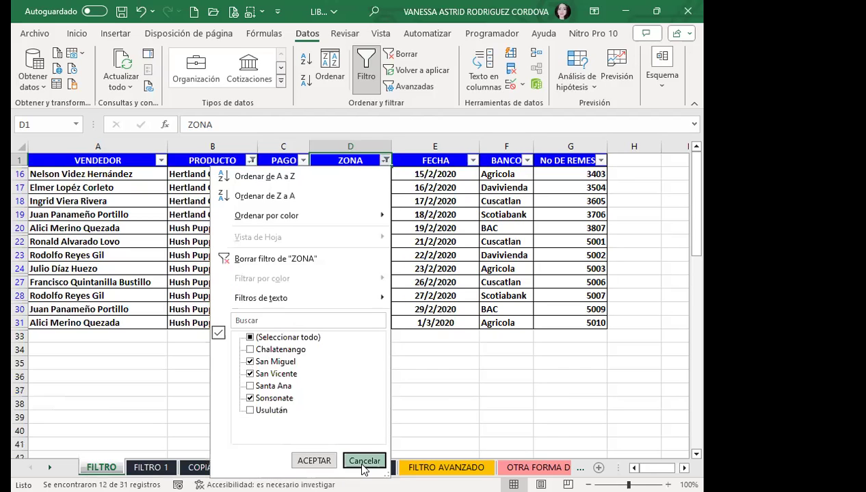
pyautogui.click(363, 463)
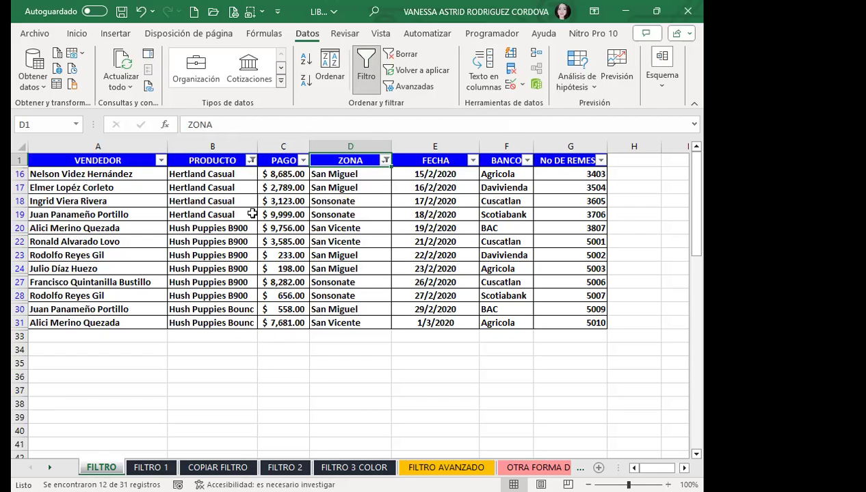
# Step: On FILTRO 1, turn on filtering and exclude BAC and Cuscatlan from the BANCO column
pyautogui.click(151, 468)
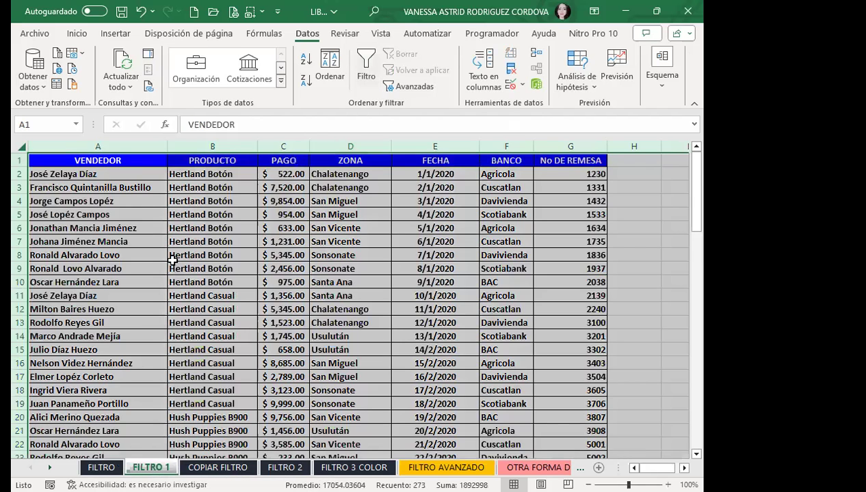
pyautogui.click(274, 268)
pyautogui.click(362, 65)
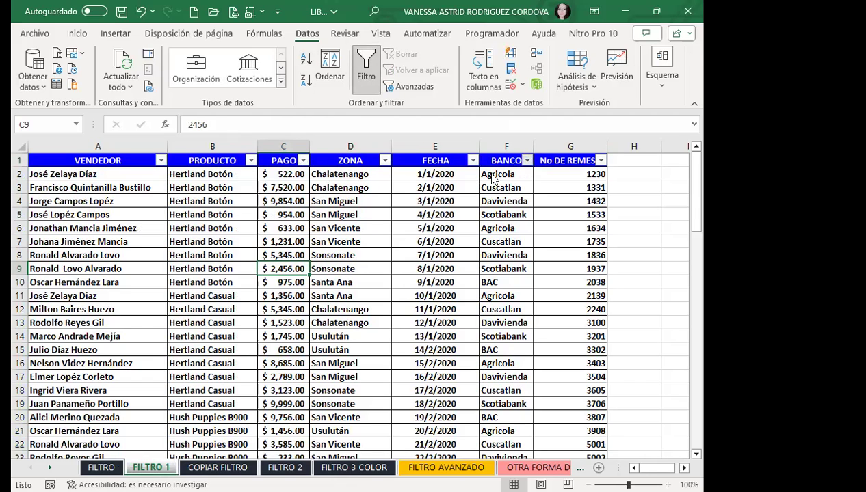
pyautogui.click(525, 160)
pyautogui.click(392, 362)
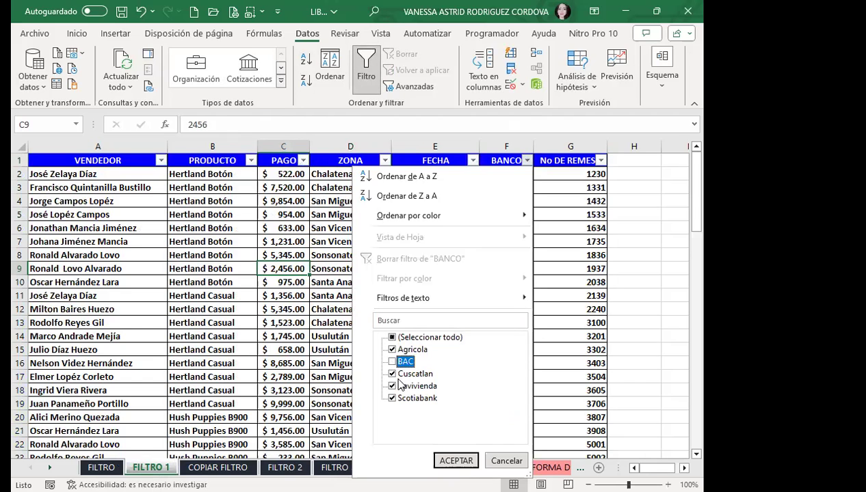
pyautogui.click(392, 374)
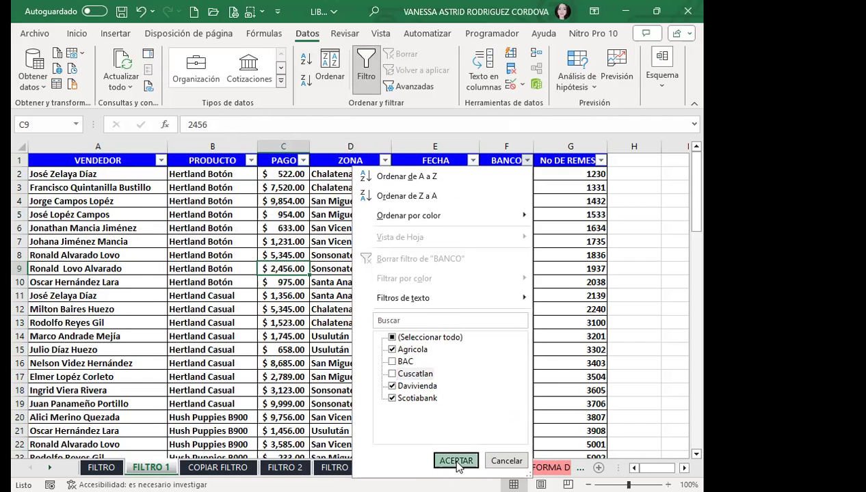
pyautogui.click(455, 461)
# Step: Exclude Santa Ana and Sonsonate from the ZONA filter
pyautogui.click(385, 160)
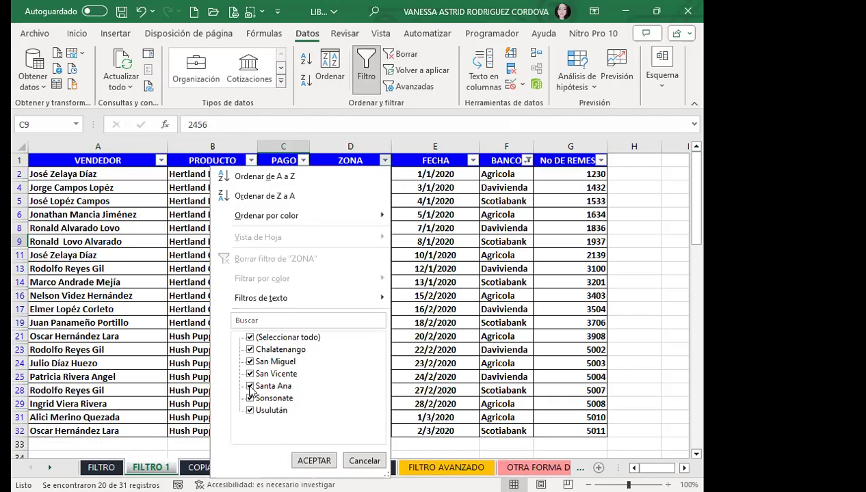
pyautogui.click(249, 386)
pyautogui.click(250, 398)
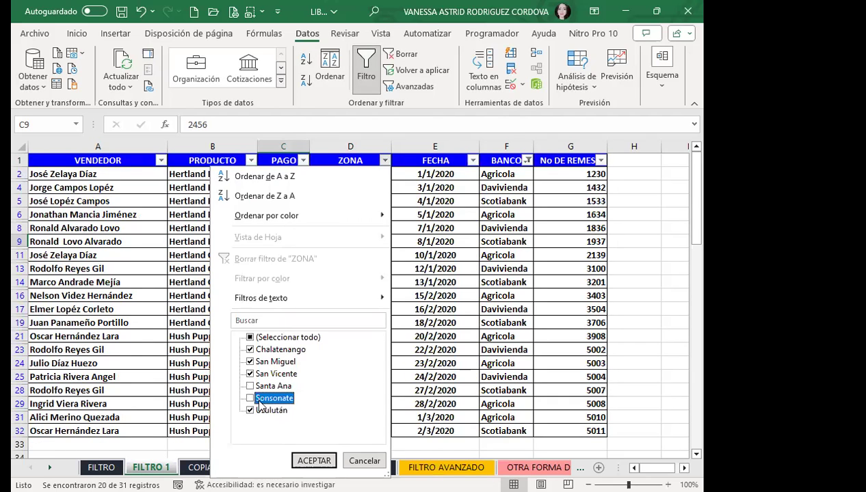
pyautogui.click(314, 461)
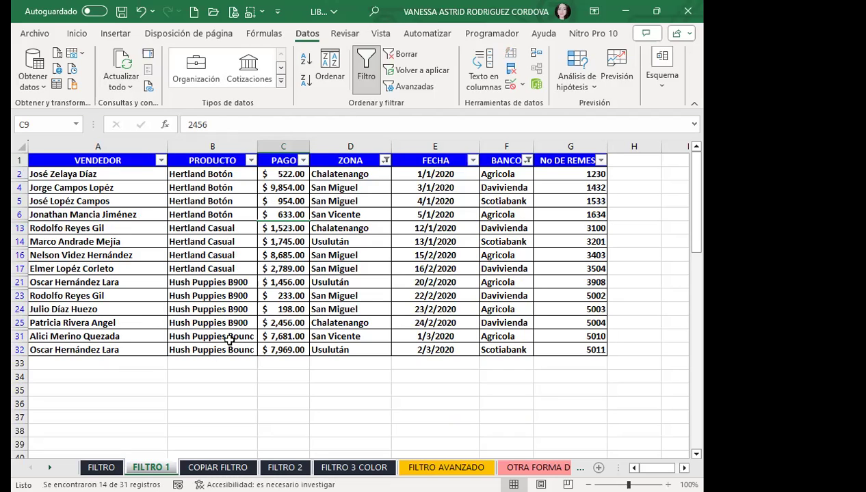
pyautogui.click(234, 309)
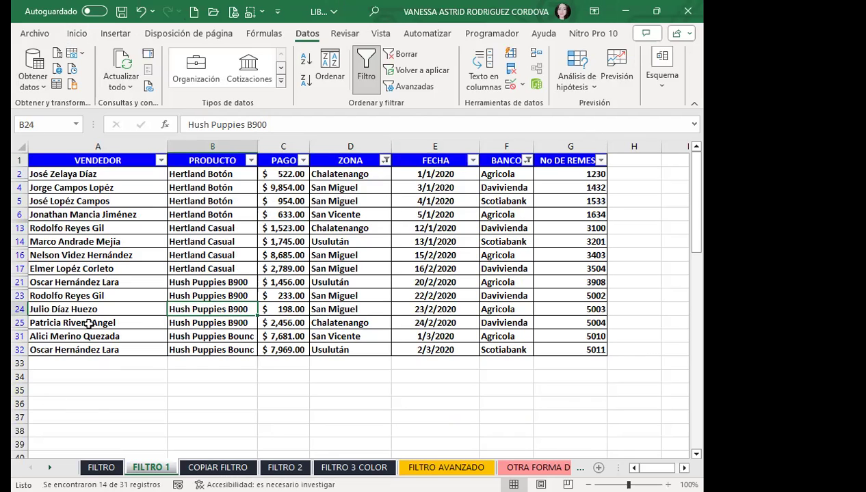
# Step: Copy the filtered range A1:G32, after cancelling an accidental copy of blank A35:G45
pyautogui.scroll(-4, 89, 325)
pyautogui.moveTo(61, 229); pyautogui.dragTo(588, 363)
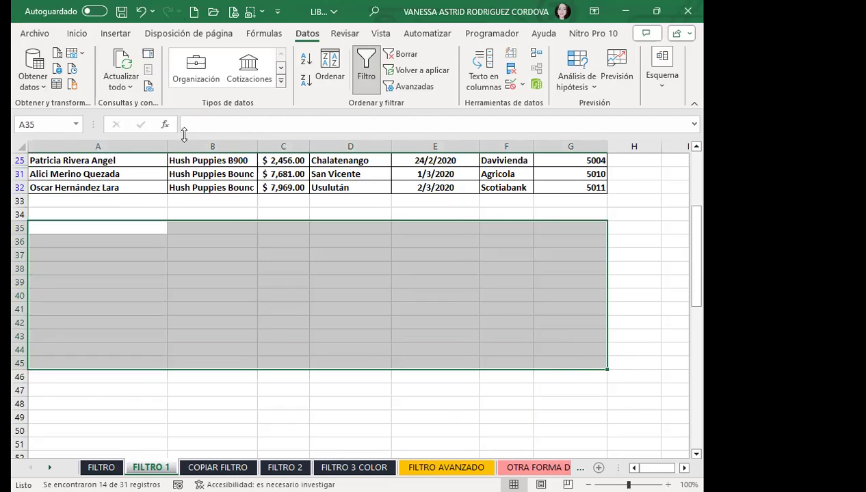
pyautogui.click(81, 34)
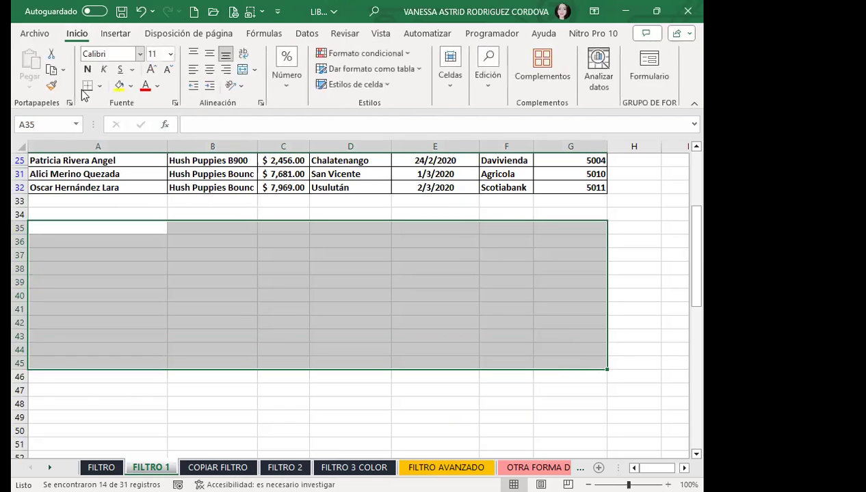
pyautogui.click(51, 69)
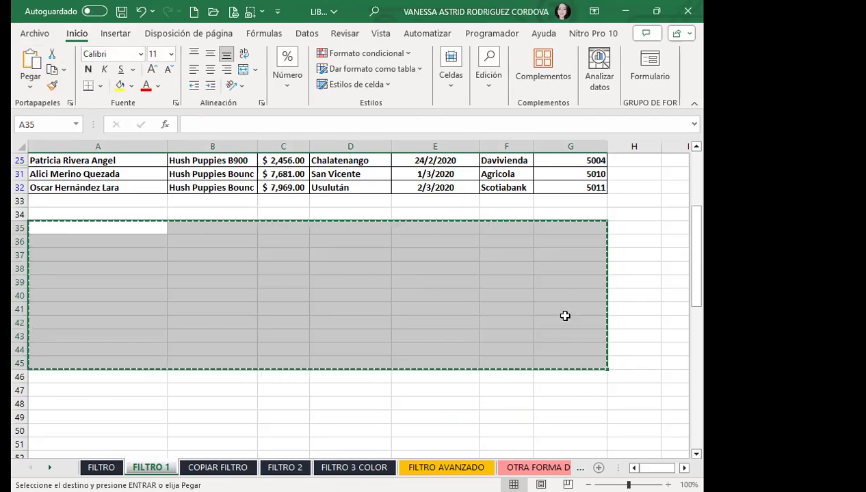
pyautogui.press('Escape')
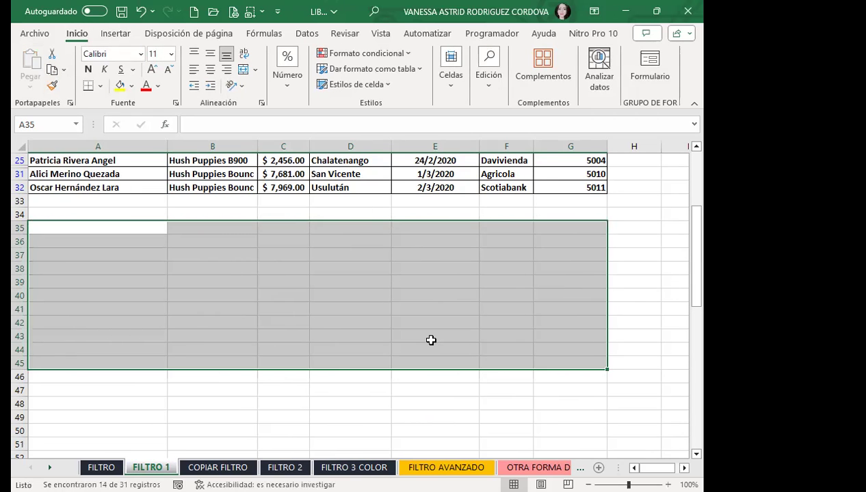
pyautogui.scroll(5, 181, 209)
pyautogui.moveTo(77, 158)
pyautogui.mouseDown()
pyautogui.moveTo(404, 230)
pyautogui.moveTo(596, 350)
pyautogui.mouseUp()
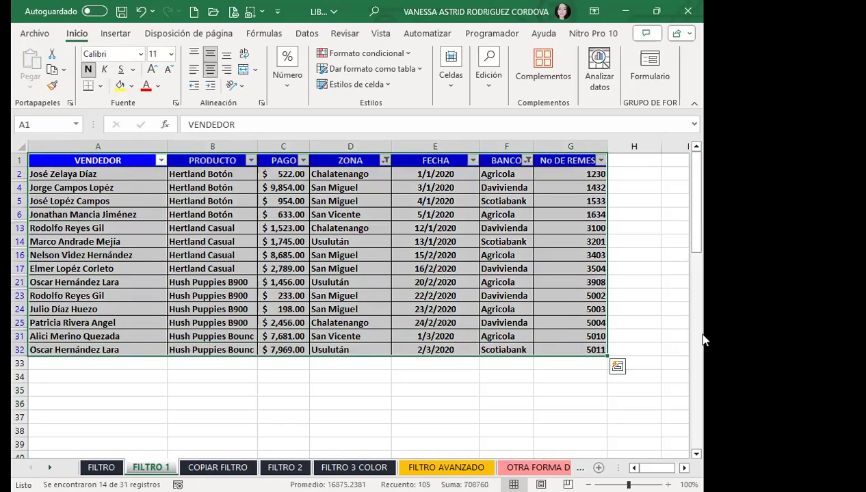
pyautogui.click(53, 71)
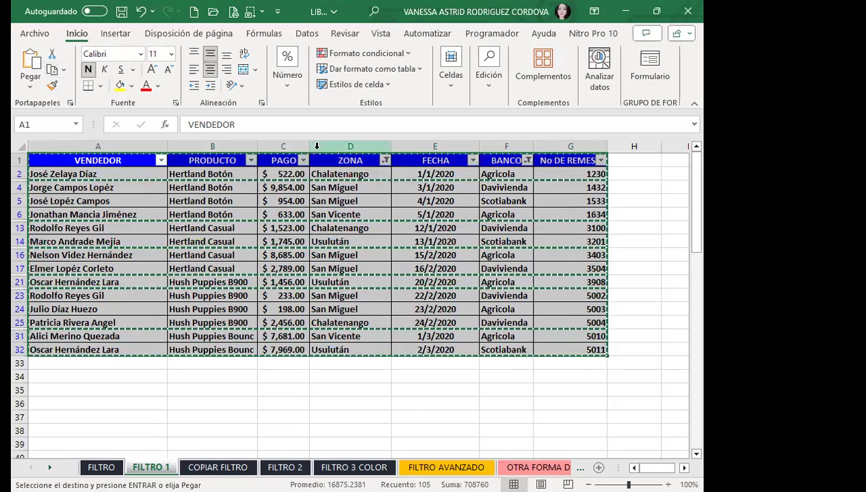
# Step: Paste the filtered rows at A1 of COPIAR FILTRO and widen columns D and B
pyautogui.click(194, 468)
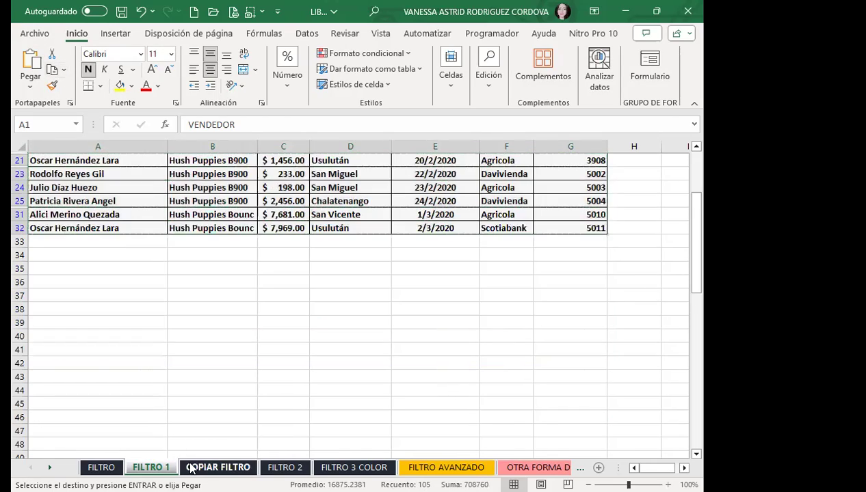
pyautogui.click(31, 65)
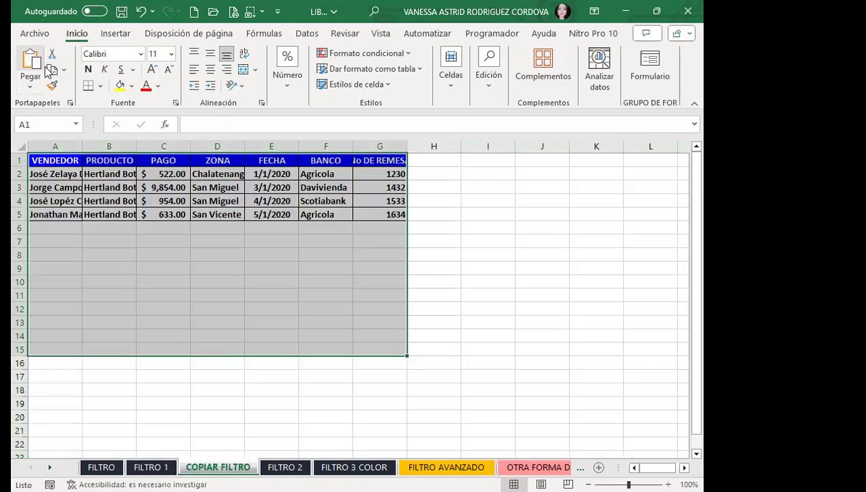
pyautogui.moveTo(244, 147); pyautogui.dragTo(252, 146)
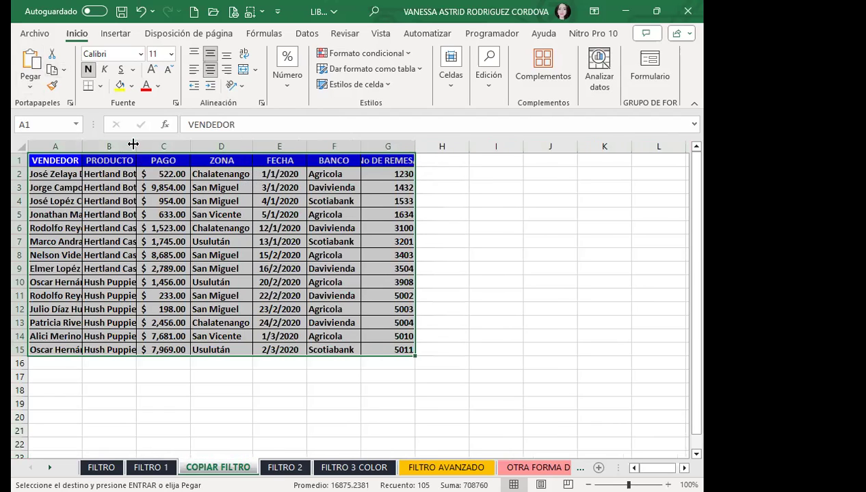
pyautogui.moveTo(136, 146); pyautogui.dragTo(173, 146)
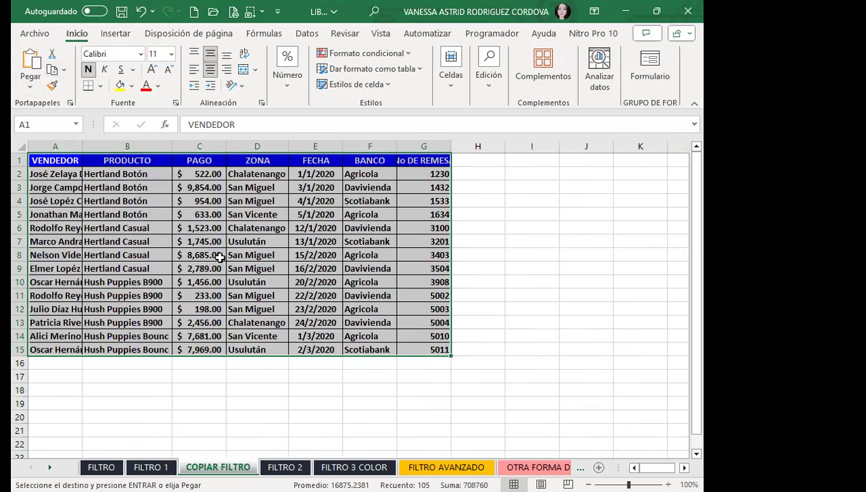
pyautogui.click(219, 257)
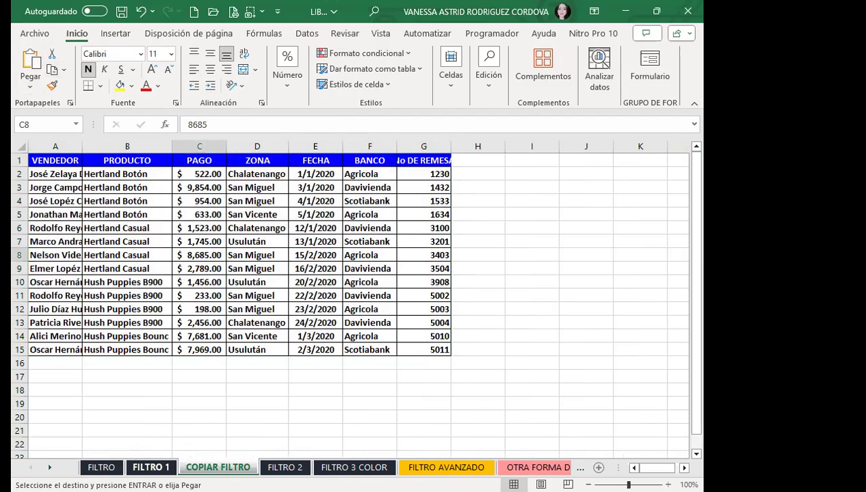
# Step: Cancel the pending copy on FILTRO 1, then return to COPIAR FILTRO
pyautogui.click(150, 467)
pyautogui.scroll(3, 238, 232)
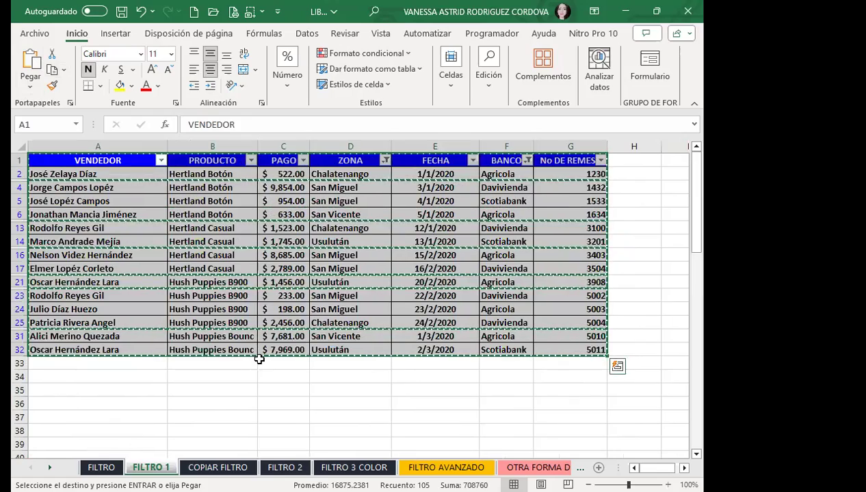
pyautogui.press('Escape')
pyautogui.click(291, 378)
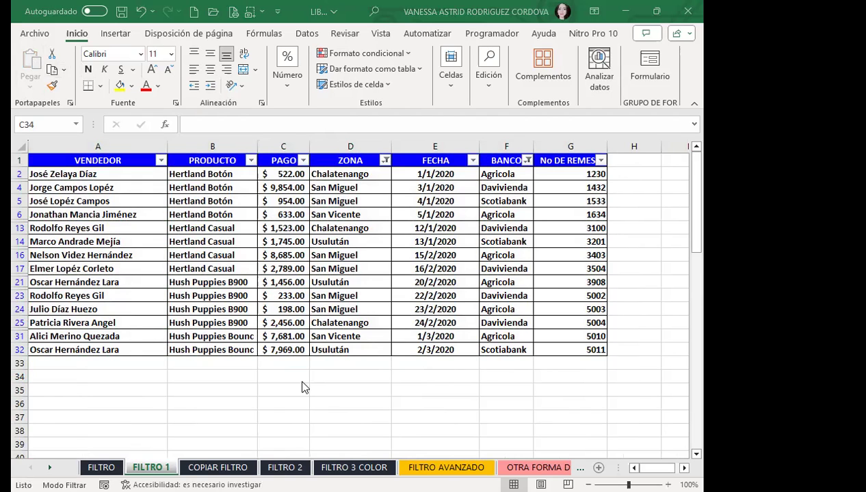
pyautogui.click(217, 467)
pyautogui.scroll(-4, 35, 251)
# Step: Paste the filtered table as a picture at A18 and shift it about three rows lower
pyautogui.click(41, 228)
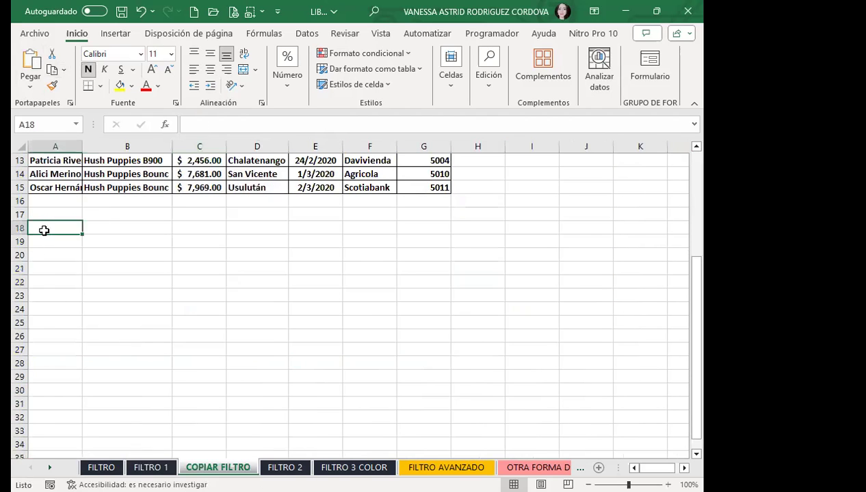
pyautogui.click(25, 75)
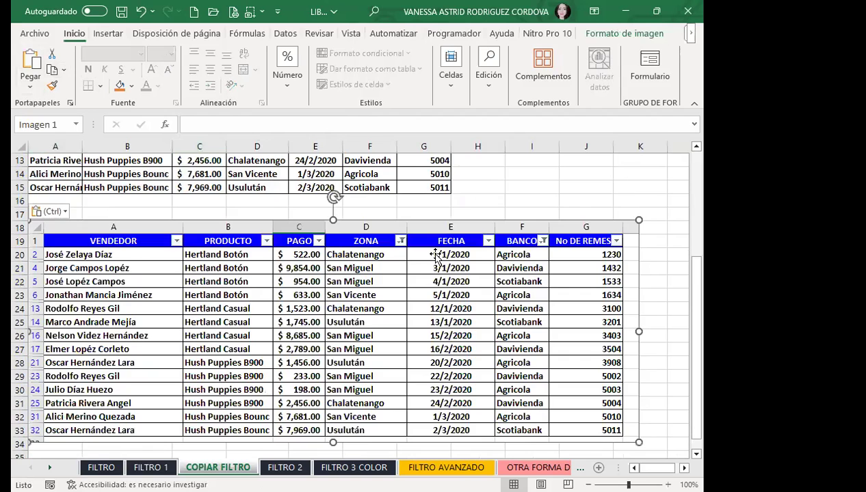
pyautogui.scroll(-4, 435, 255)
pyautogui.click(400, 309)
pyautogui.scroll(2, 406, 305)
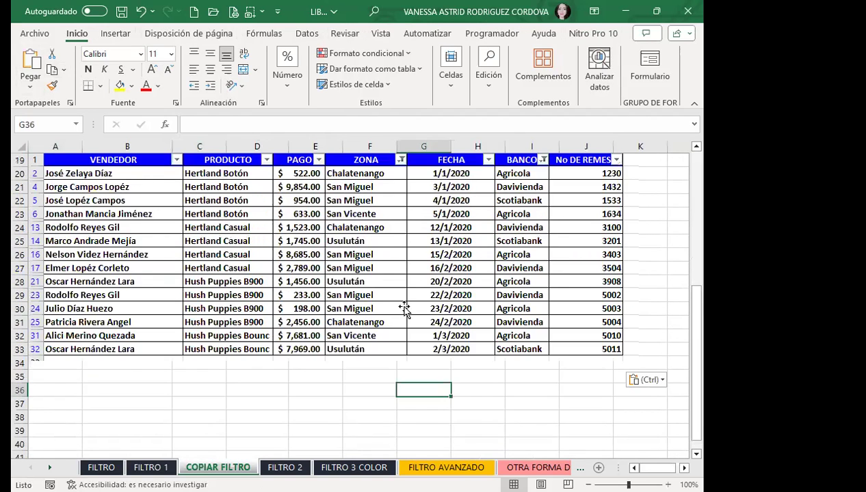
pyautogui.click(413, 295)
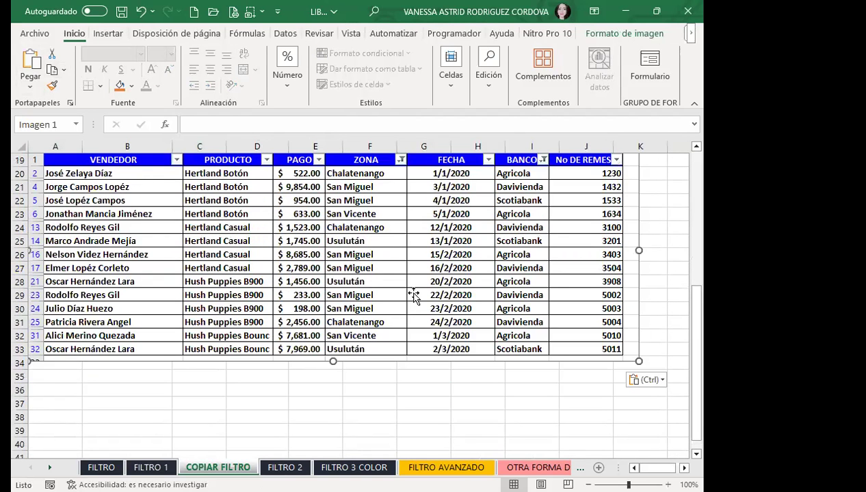
pyautogui.moveTo(426, 283)
pyautogui.mouseDown()
pyautogui.moveTo(422, 323)
pyautogui.moveTo(440, 286)
pyautogui.mouseUp()
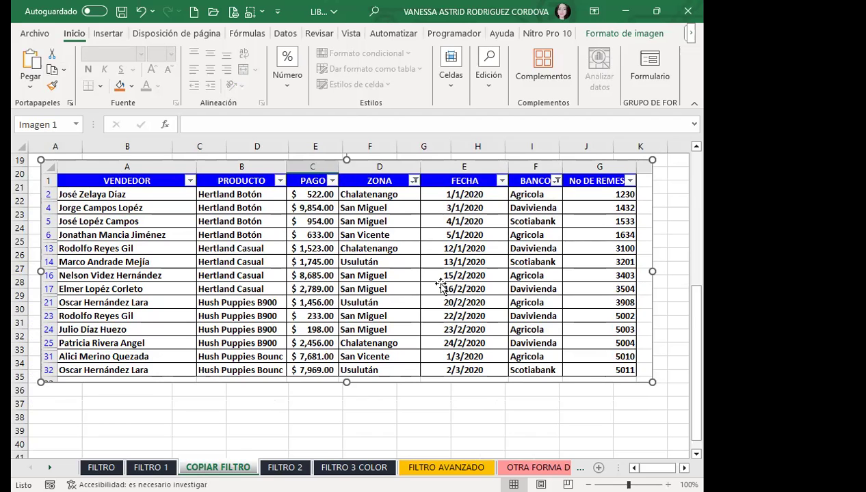
# Step: Select and copy the pasted data A1:G15, then cancel the copy
pyautogui.scroll(6, 294, 260)
pyautogui.click(62, 268)
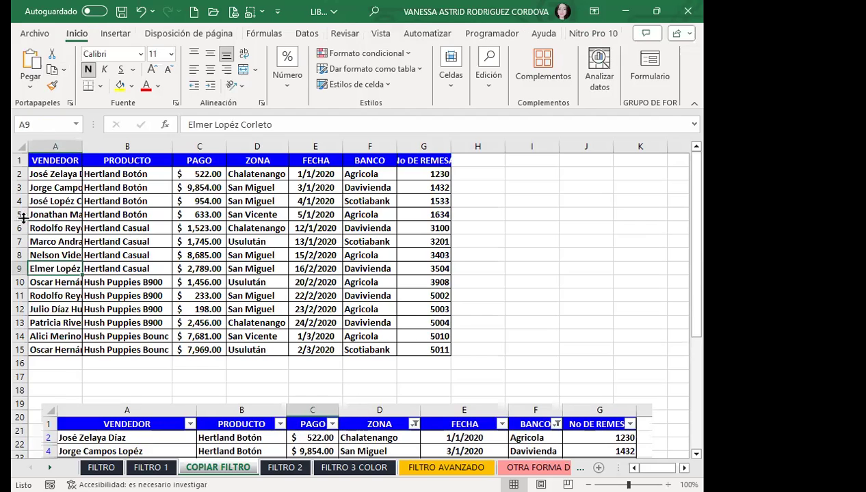
pyautogui.moveTo(34, 161); pyautogui.dragTo(423, 348)
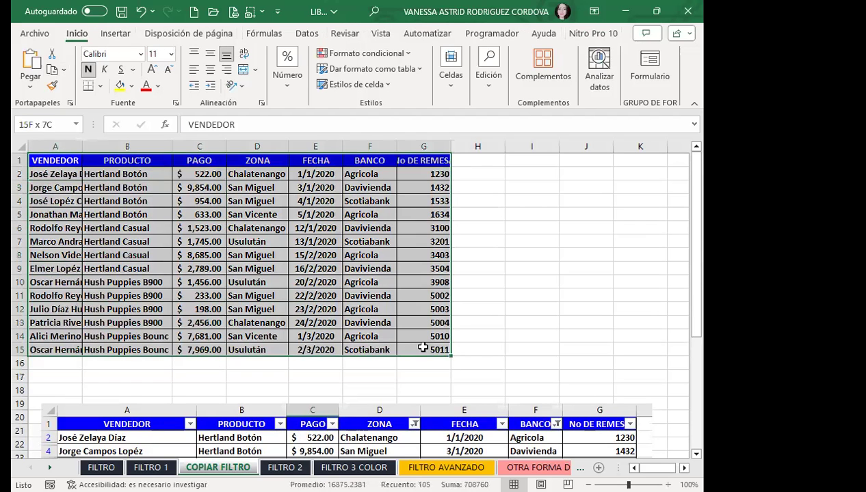
pyautogui.click(53, 70)
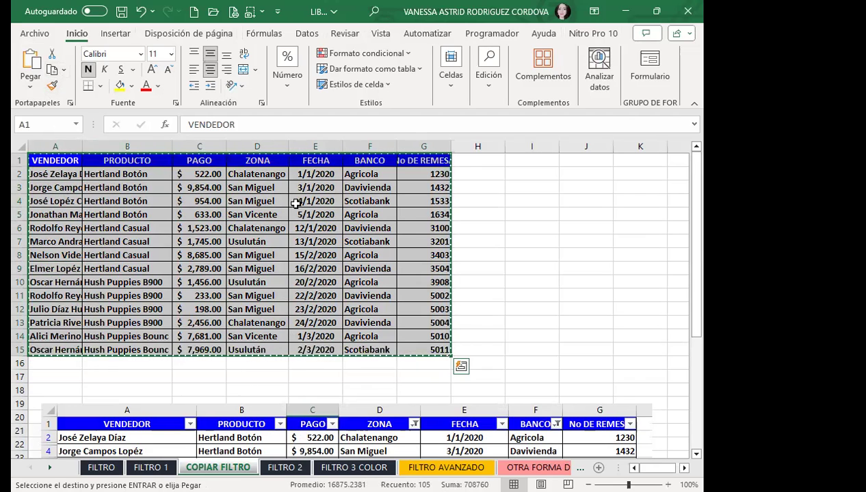
pyautogui.press('Escape')
# Step: Move the table picture up to start near row 16, just below the data
pyautogui.scroll(-4, 294, 204)
pyautogui.scroll(-4, 215, 185)
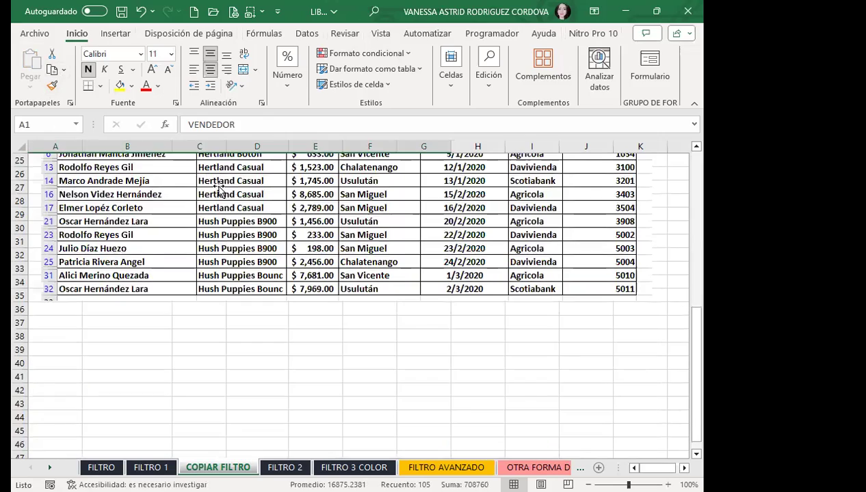
pyautogui.click(267, 287)
pyautogui.scroll(3, 272, 282)
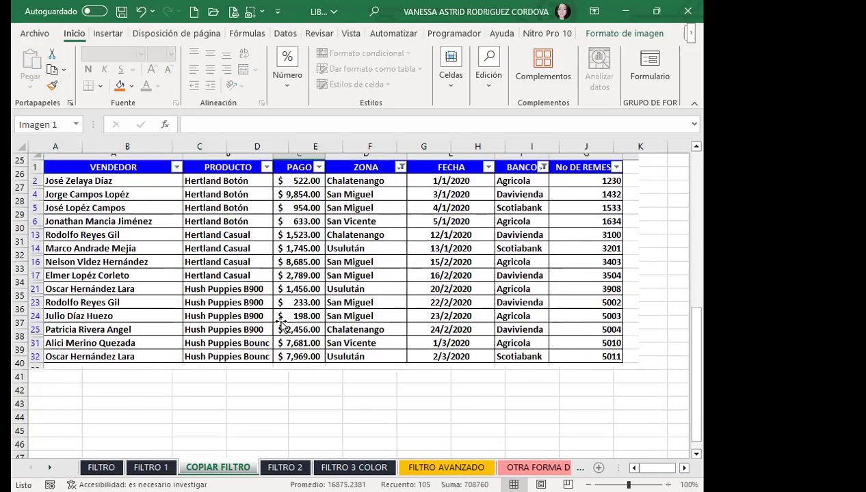
pyautogui.moveTo(315, 285)
pyautogui.mouseDown()
pyautogui.moveTo(345, 349)
pyautogui.moveTo(341, 236)
pyautogui.mouseUp()
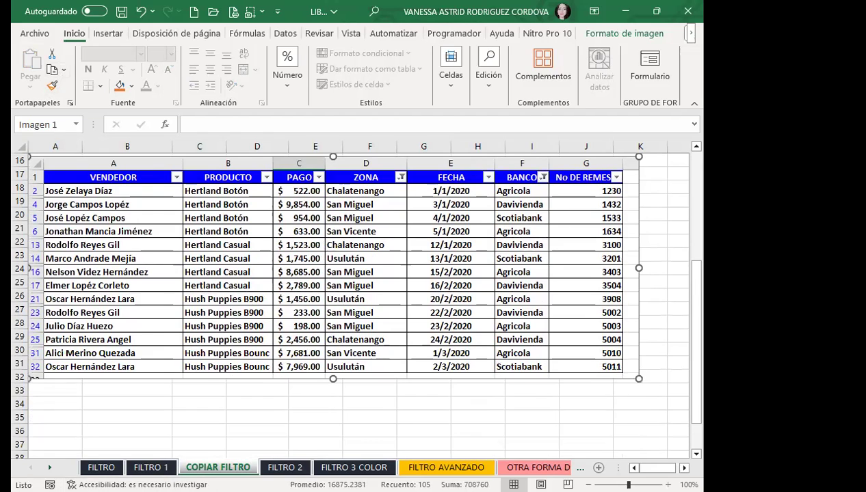
pyautogui.rightClick(207, 467)
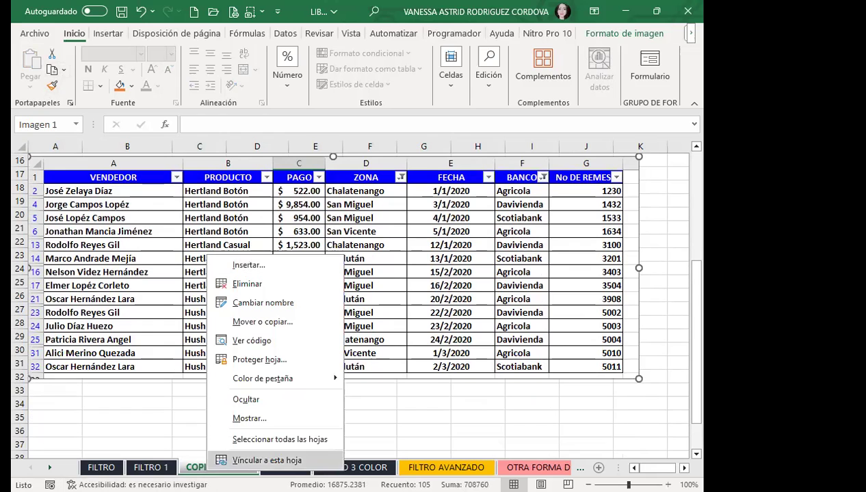
pyautogui.click(157, 389)
pyautogui.scroll(4, 212, 349)
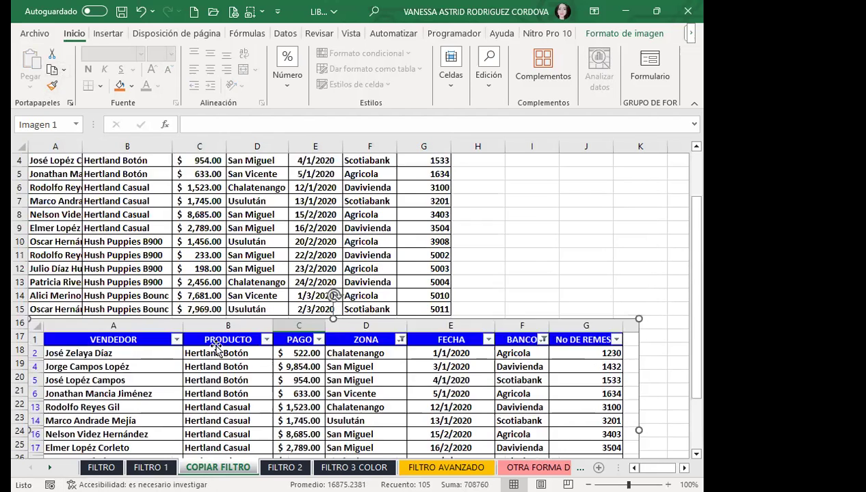
pyautogui.scroll(1, 212, 348)
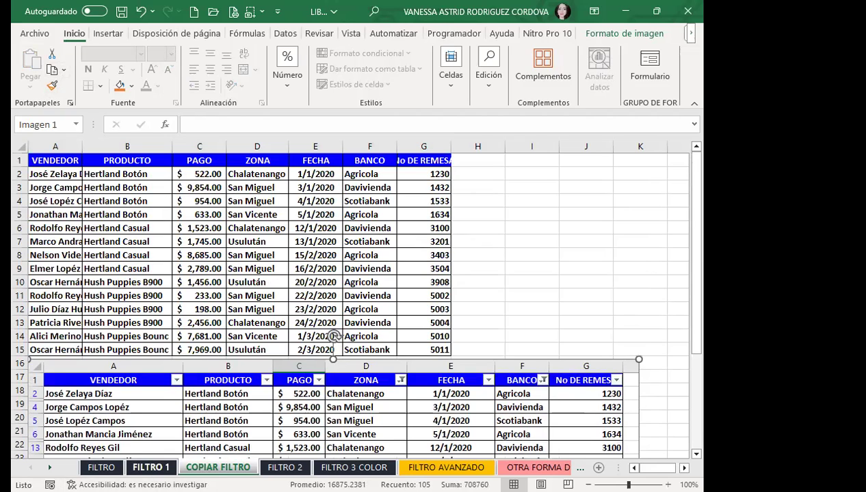
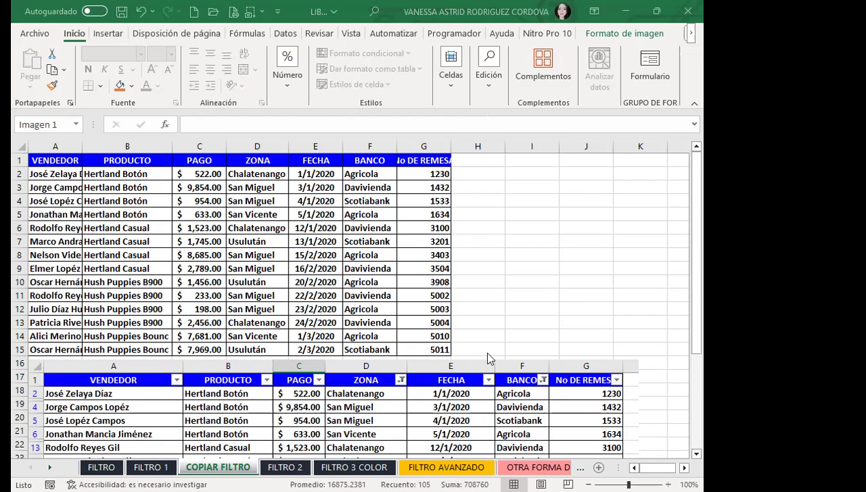
# Step: Go to the FILTRO 2 sheet and select a cell inside the sales table with the Datos tools showing
pyautogui.hotkey('ctrl', 'pagedown')
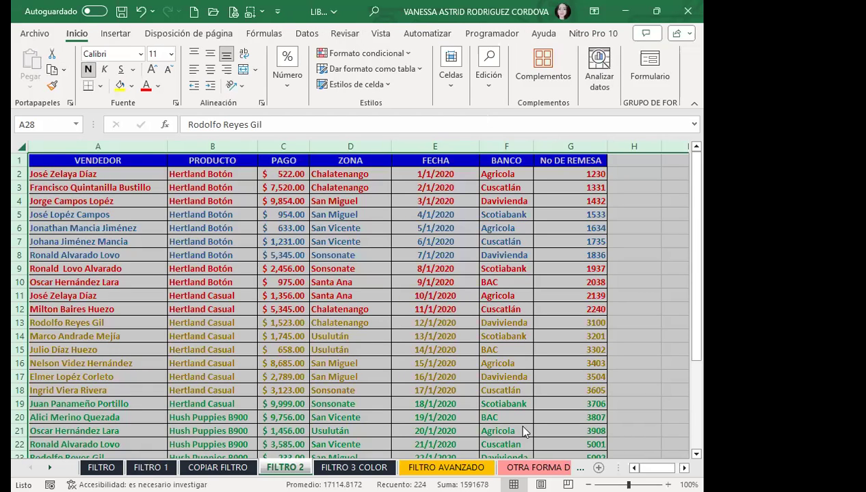
pyautogui.click(342, 280)
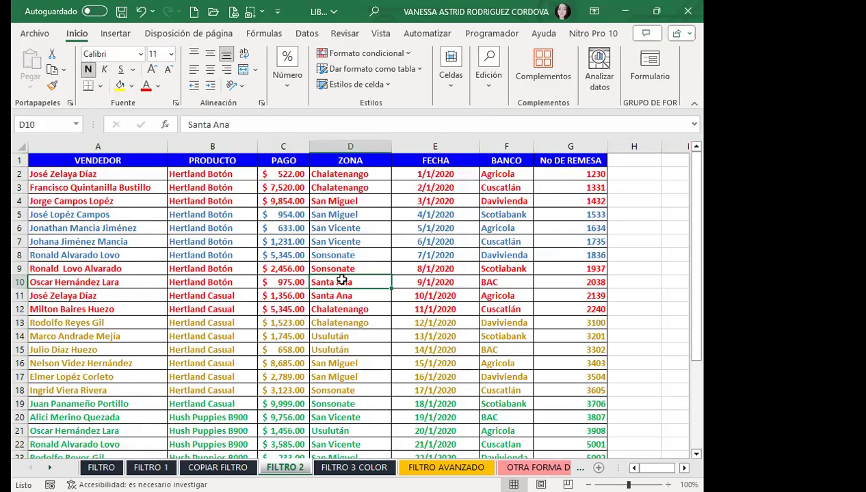
pyautogui.click(308, 32)
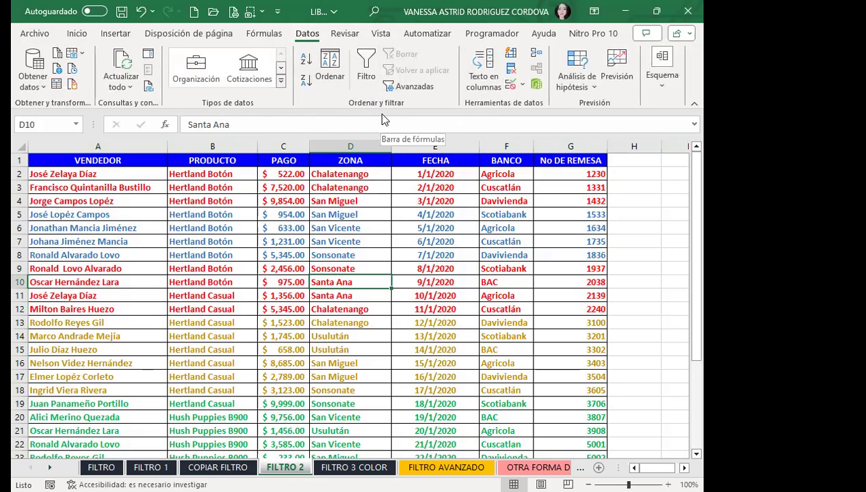
pyautogui.click(195, 199)
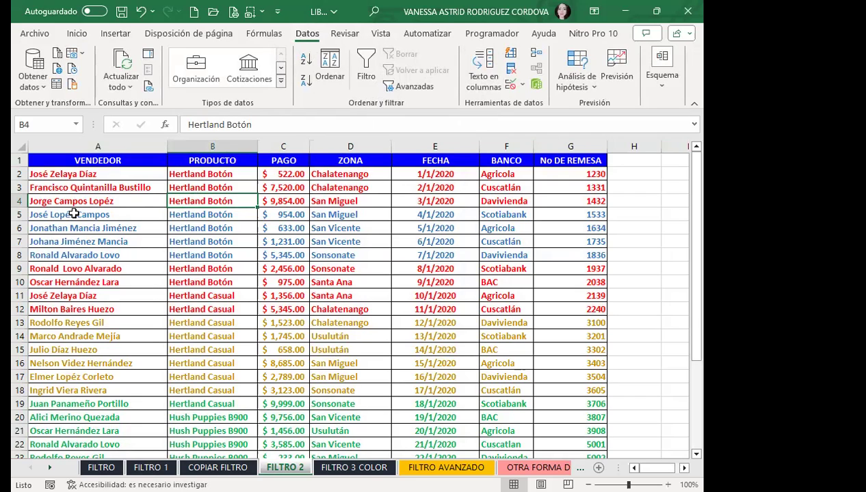
pyautogui.click(71, 192)
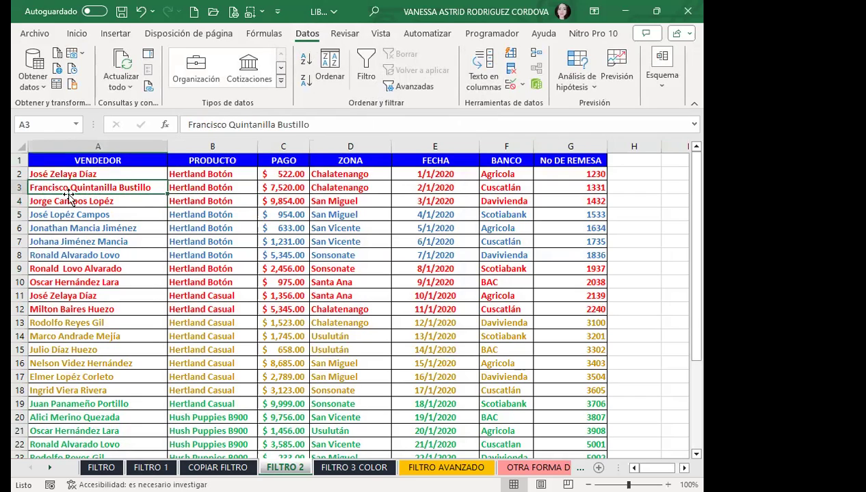
# Step: Sort the table on PRODUCTO by font colour with green rows on top
pyautogui.click(328, 69)
pyautogui.click(172, 89)
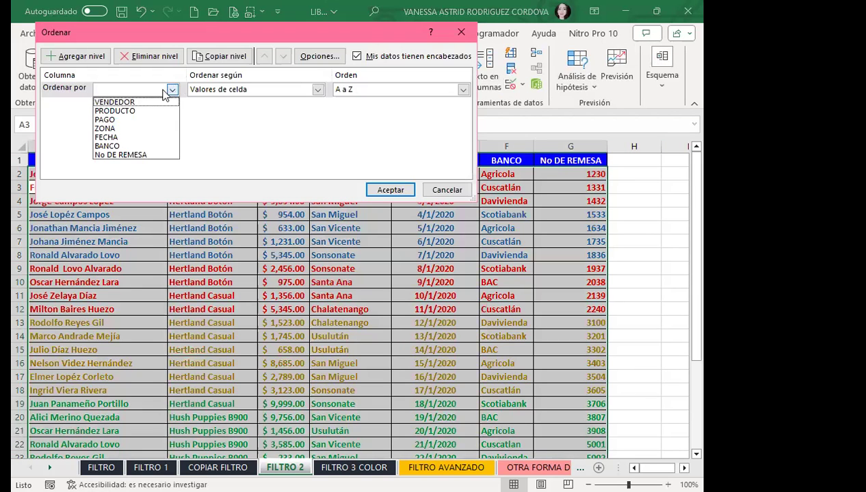
pyautogui.click(134, 110)
pyautogui.click(317, 92)
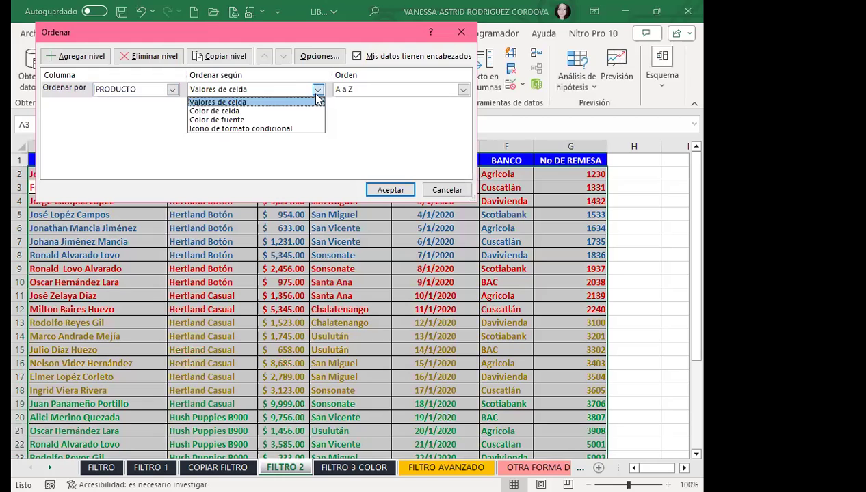
pyautogui.click(215, 111)
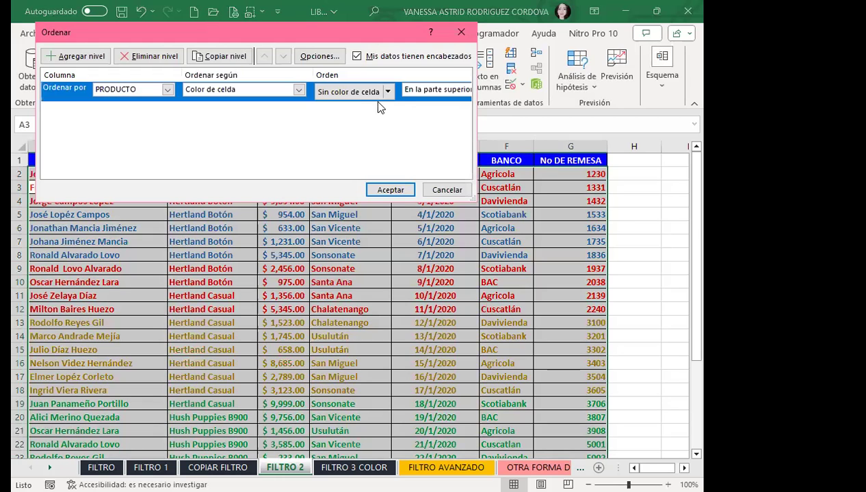
pyautogui.click(385, 93)
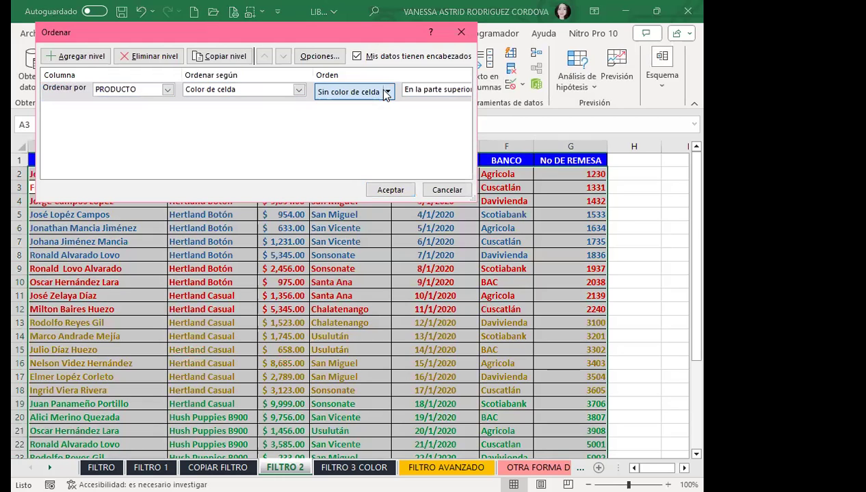
pyautogui.click(299, 91)
pyautogui.click(233, 121)
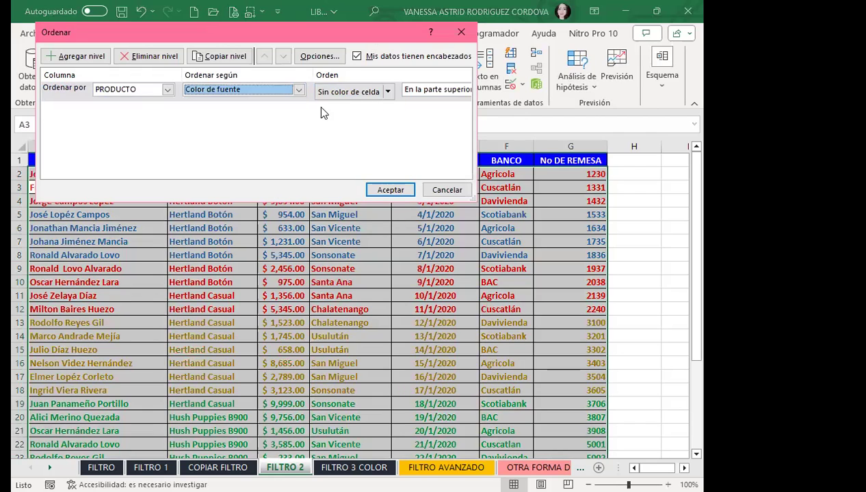
pyautogui.click(367, 93)
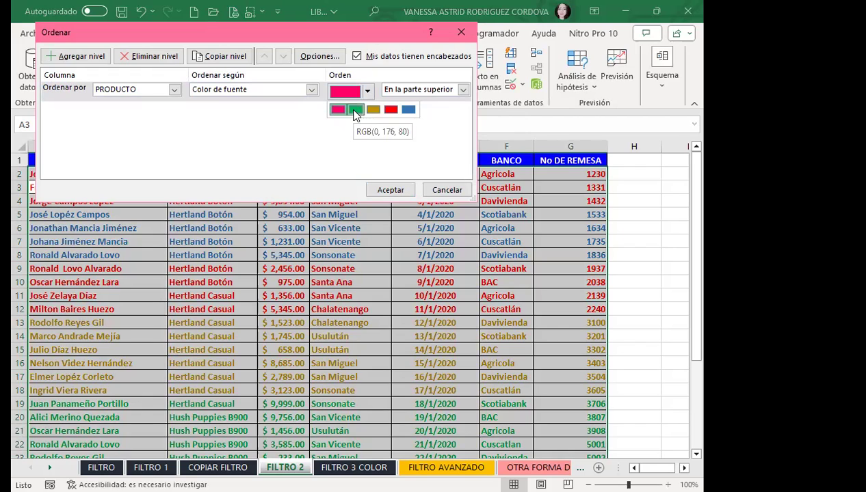
pyautogui.click(354, 110)
# Step: Add a second PRODUCTO font-colour sort level placing blue rows next, and apply the sort
pyautogui.click(88, 56)
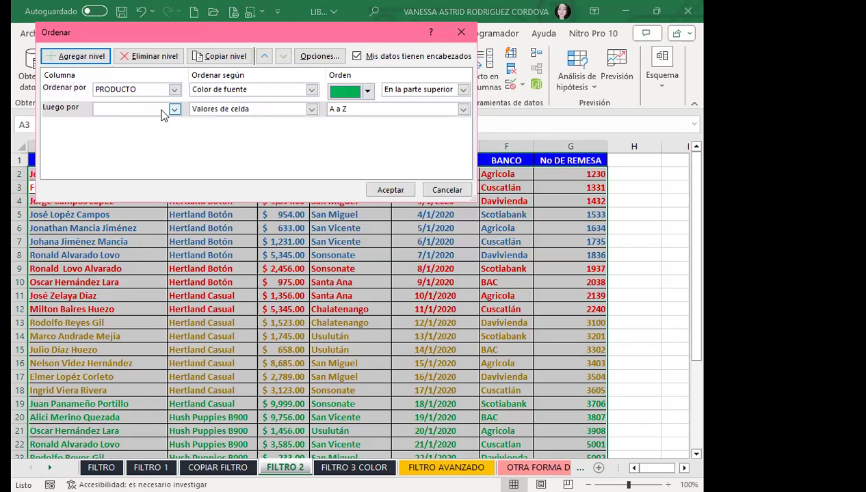
pyautogui.click(174, 108)
pyautogui.click(116, 130)
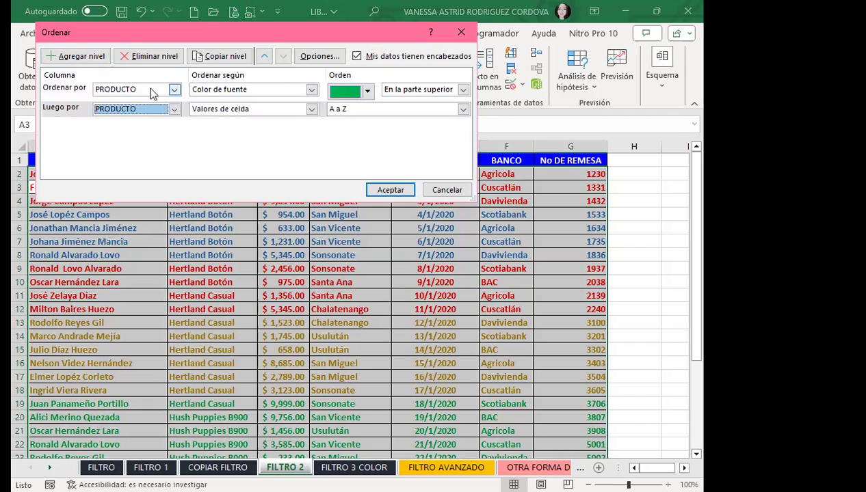
pyautogui.click(311, 108)
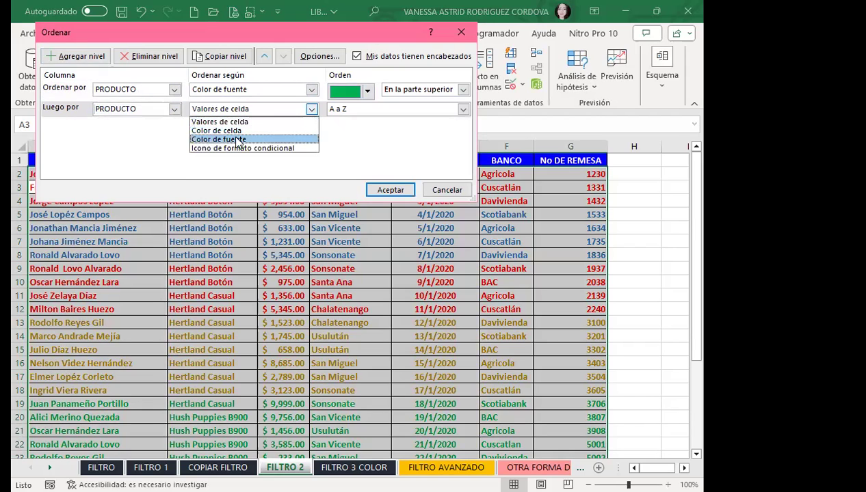
pyautogui.click(218, 140)
pyautogui.click(367, 110)
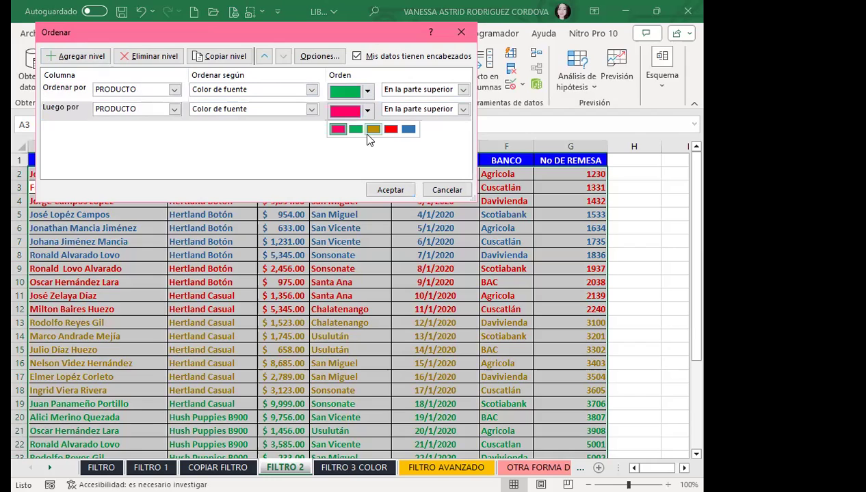
pyautogui.click(408, 128)
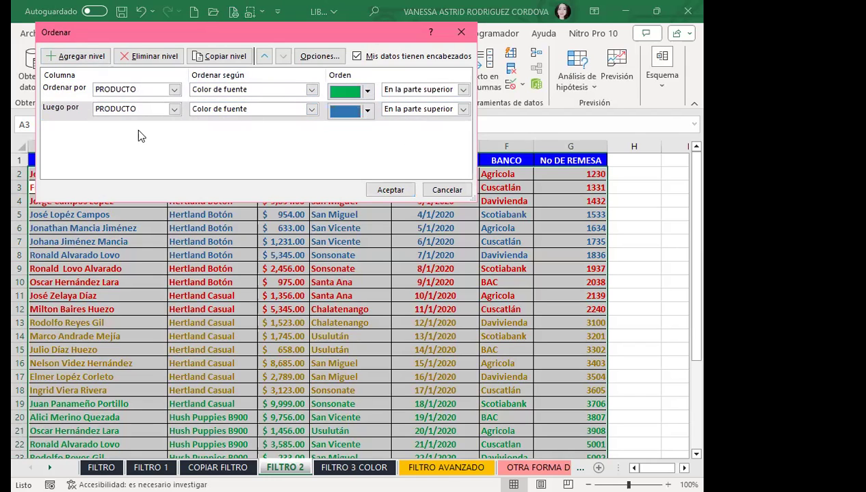
pyautogui.click(389, 194)
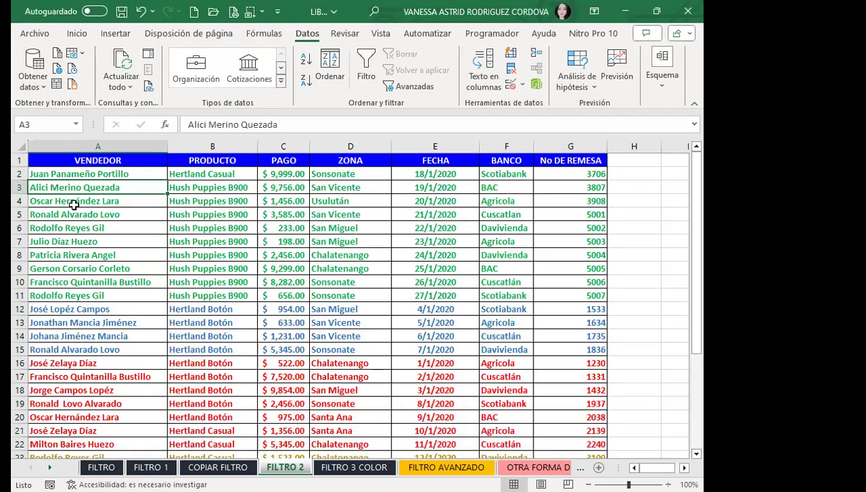
# Step: Check the green-then-blue row order and add filter arrows from the PRODUCTO header
pyautogui.scroll(-1, 56, 282)
pyautogui.scroll(-2, 56, 282)
pyautogui.scroll(3, 55, 287)
pyautogui.scroll(-3, 82, 351)
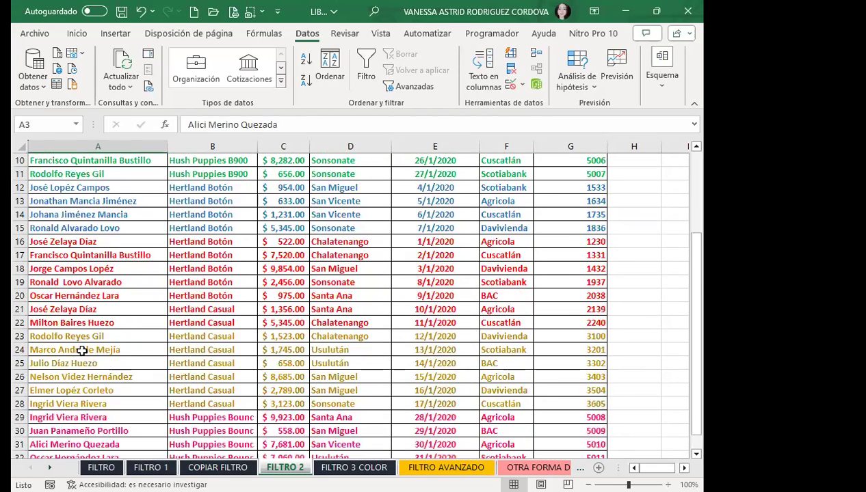
pyautogui.scroll(-3, 82, 351)
pyautogui.scroll(-4, 82, 353)
pyautogui.scroll(5, 82, 354)
pyautogui.scroll(5, 83, 355)
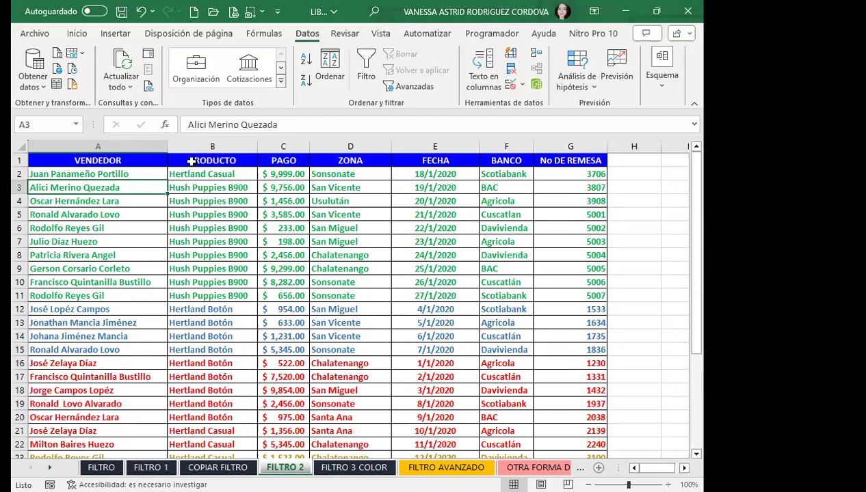
pyautogui.click(195, 157)
pyautogui.click(366, 65)
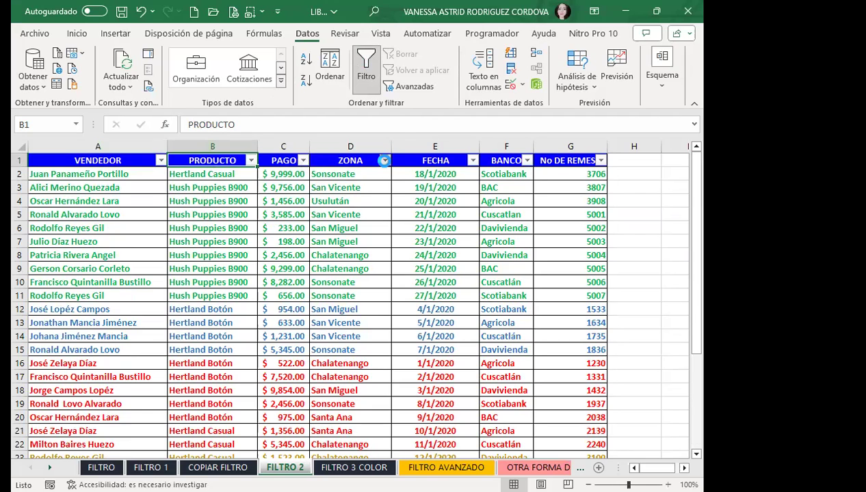
# Step: Filter the ZONA column by pink font colour, leaving only rows 29–32
pyautogui.click(385, 160)
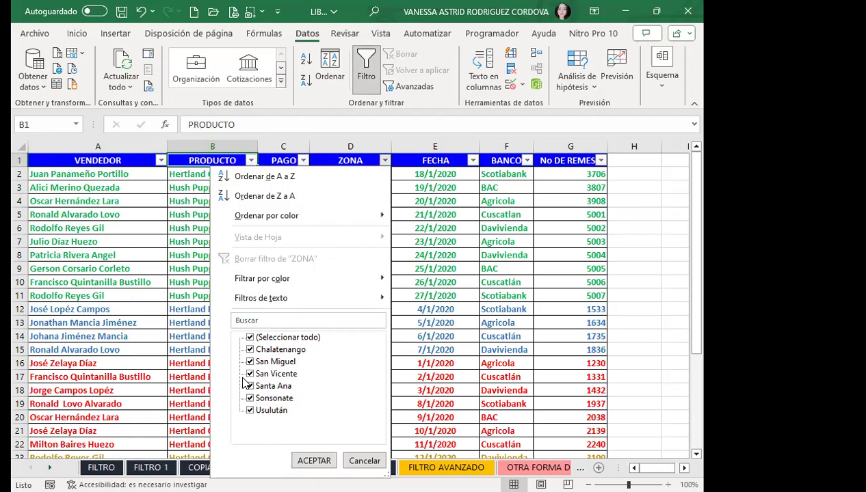
pyautogui.click(269, 281)
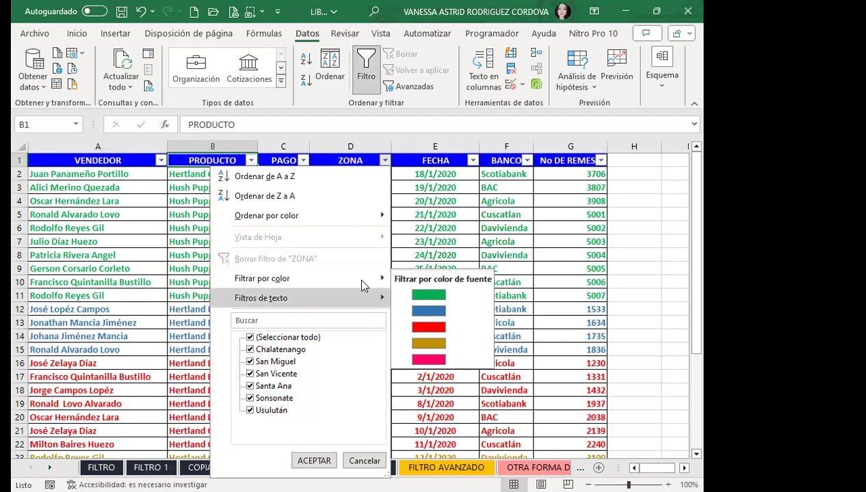
pyautogui.click(433, 361)
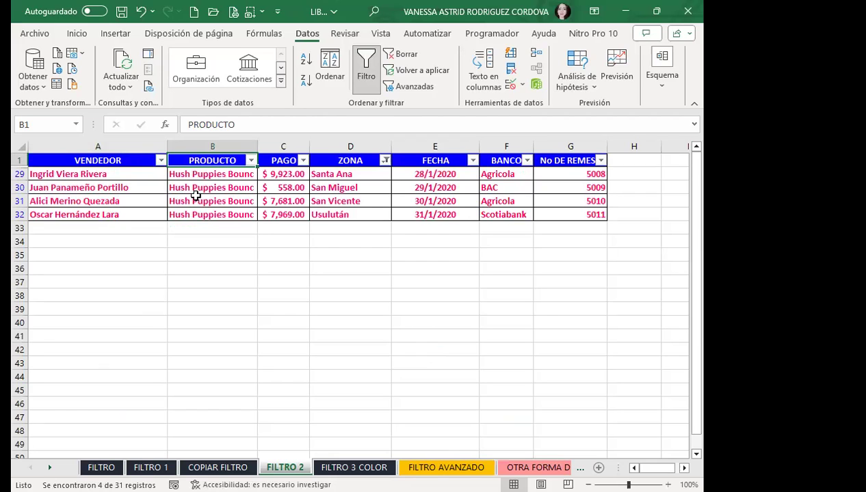
# Step: Look at the FECHA filter options, then filter ZONA to show only red-font rows
pyautogui.click(394, 161)
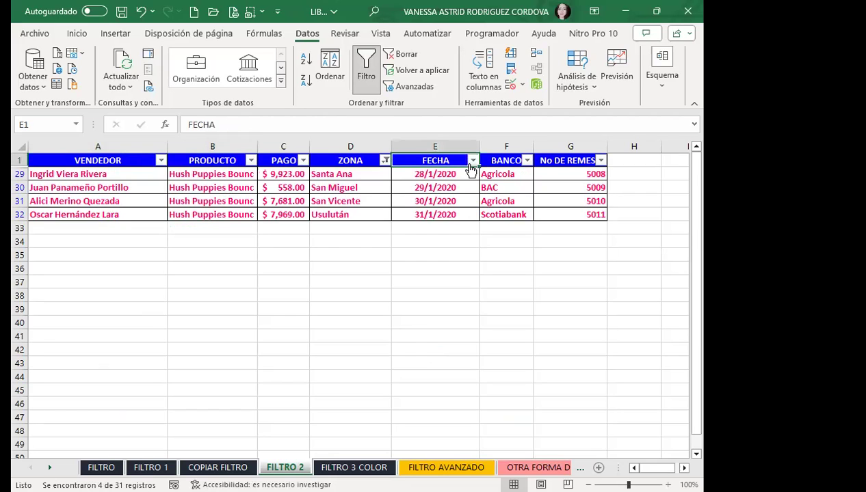
pyautogui.click(472, 162)
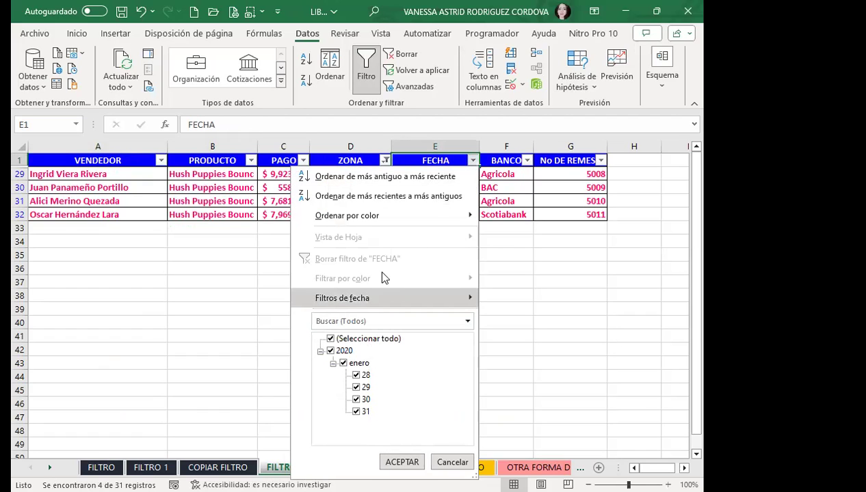
pyautogui.moveTo(346, 215)
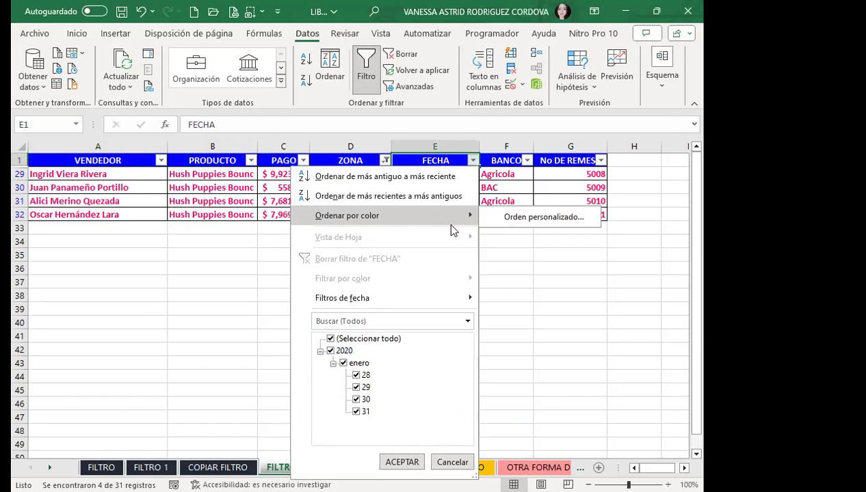
pyautogui.click(227, 230)
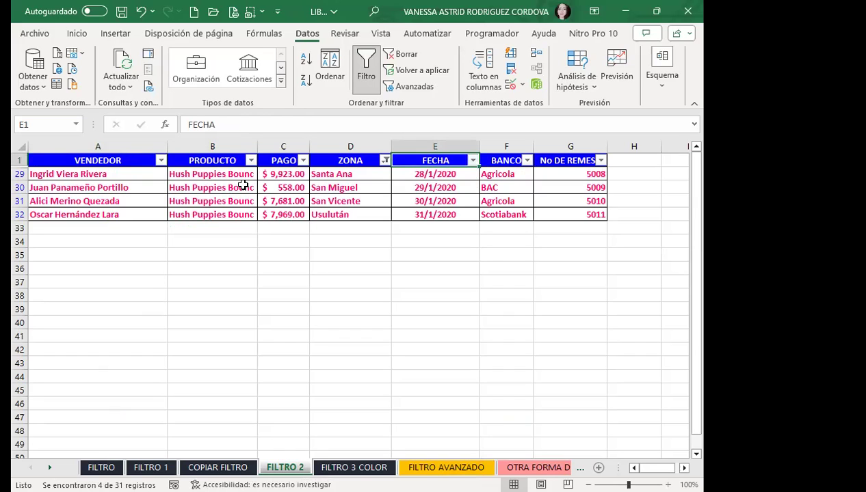
pyautogui.click(385, 160)
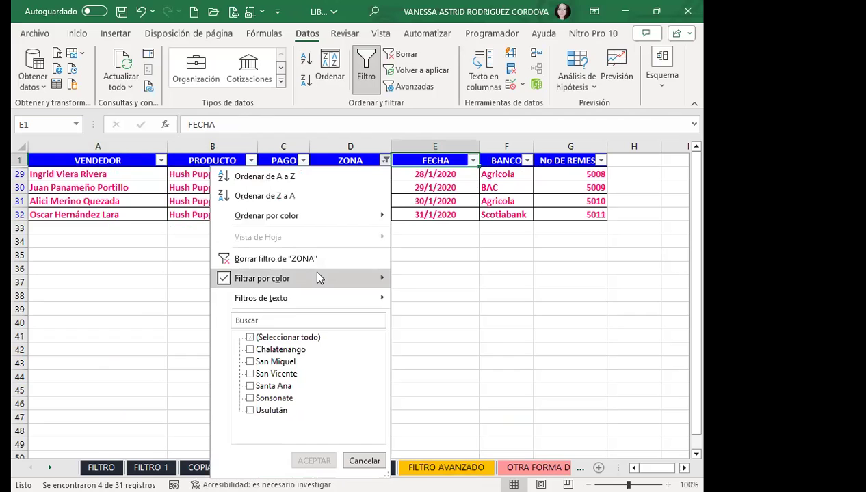
pyautogui.click(431, 327)
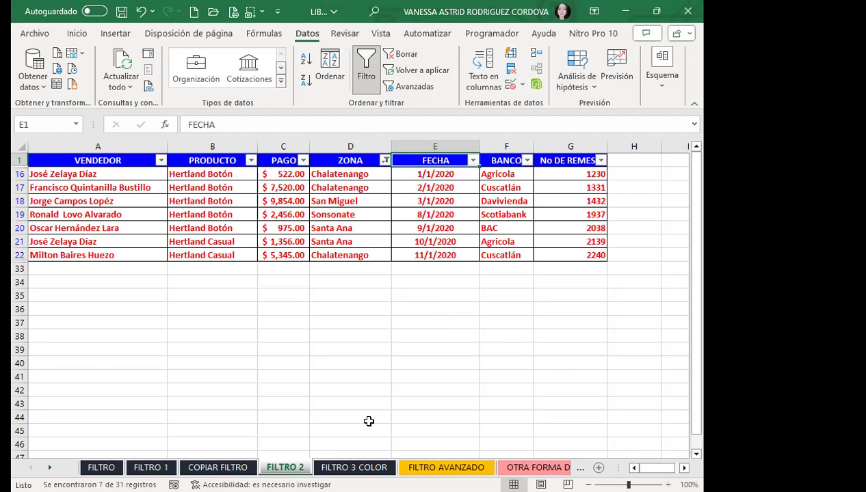
# Step: Refilter ZONA to the green-font records and move to the FILTRO 3 COLOR sheet
pyautogui.click(385, 160)
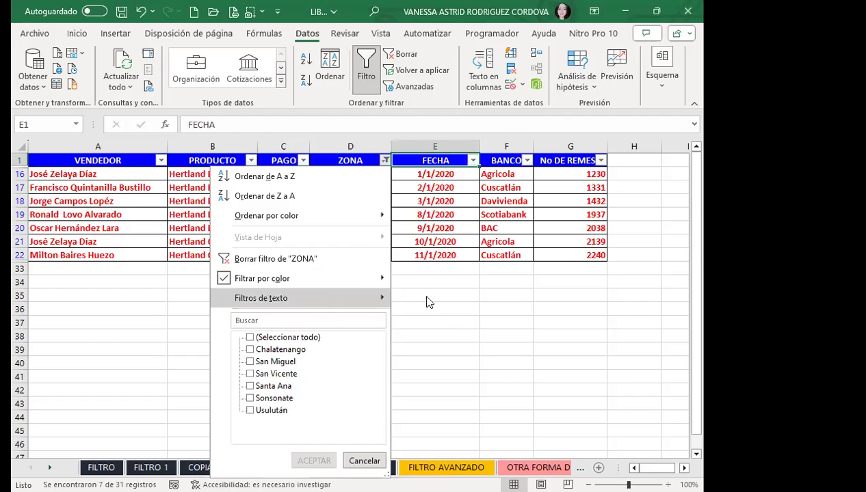
pyautogui.moveTo(262, 278)
pyautogui.press('Return')
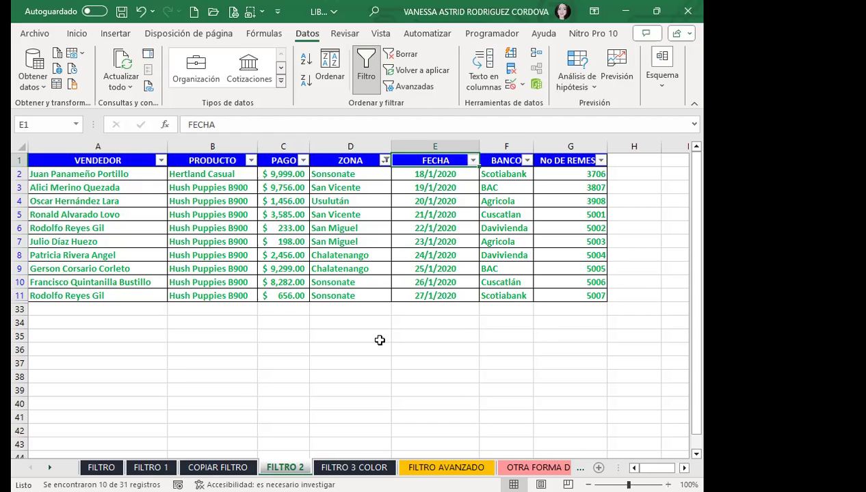
pyautogui.hotkey('ctrl', 'pagedown')
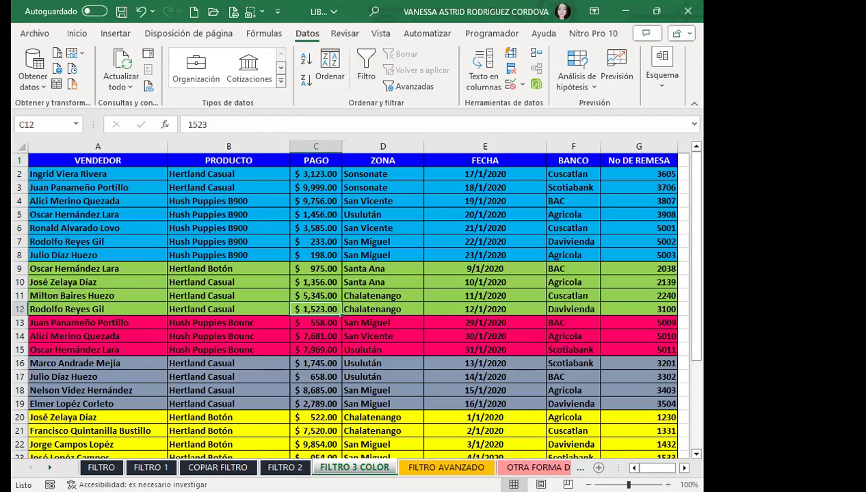
# Step: Turn on filter arrows for the FILTRO 3 COLOR table headers
pyautogui.click(100, 197)
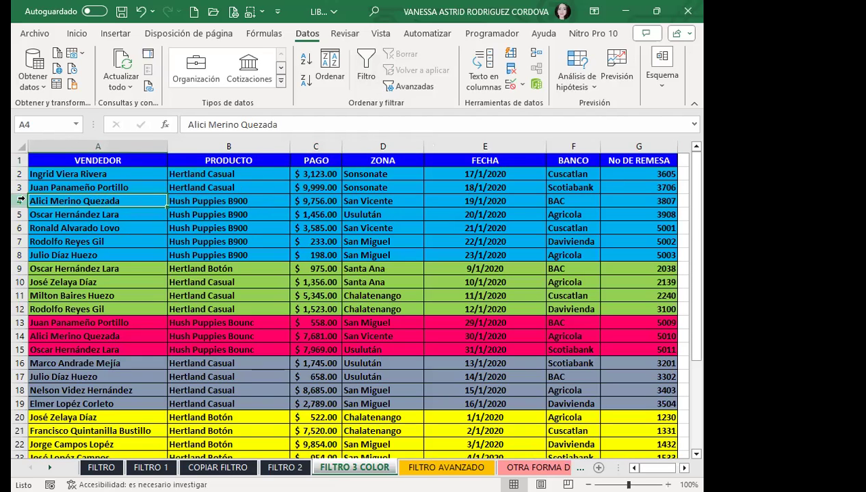
pyautogui.moveTo(31, 198); pyautogui.dragTo(670, 216)
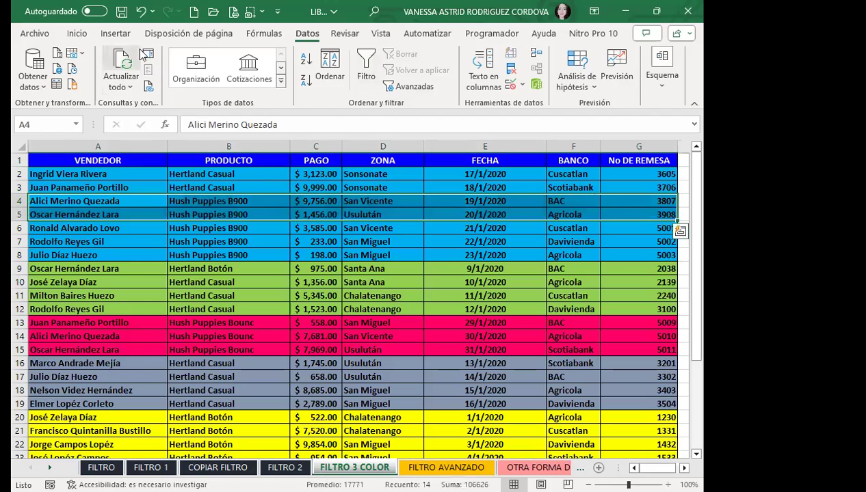
pyautogui.click(77, 33)
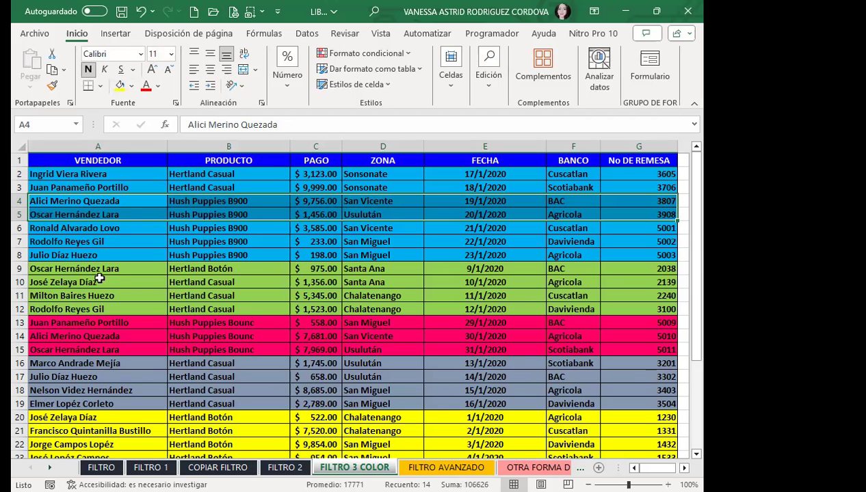
pyautogui.click(306, 35)
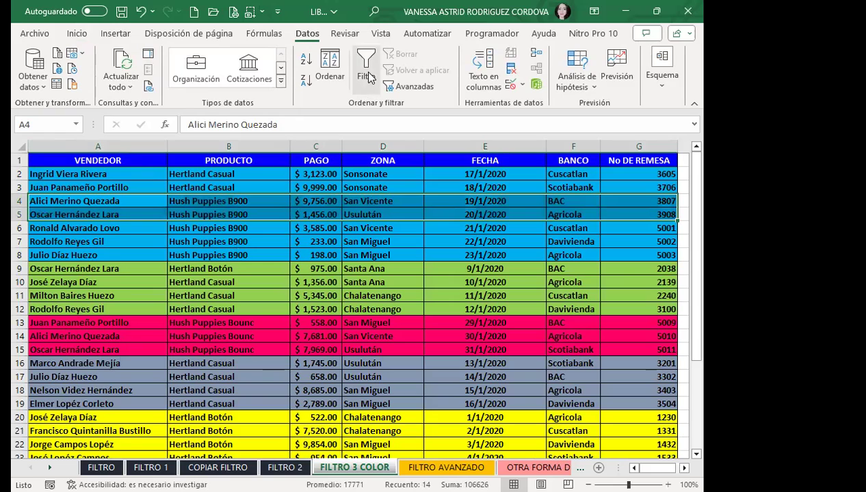
pyautogui.click(366, 225)
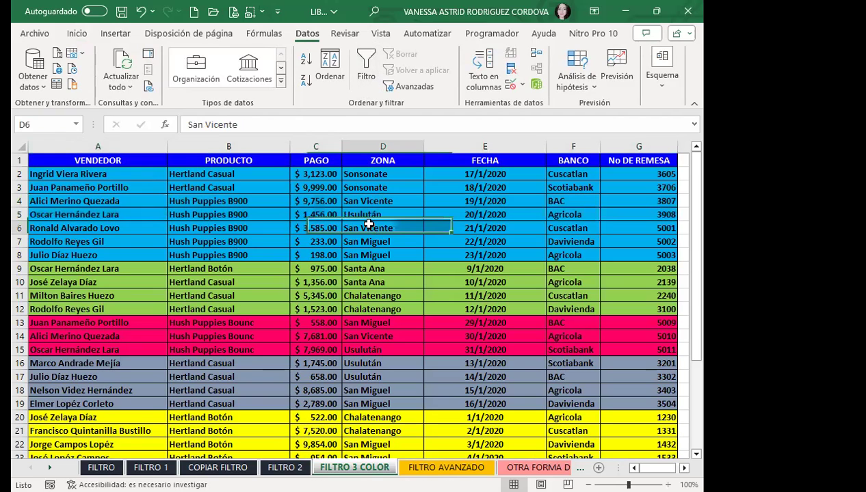
pyautogui.click(370, 158)
pyautogui.click(366, 68)
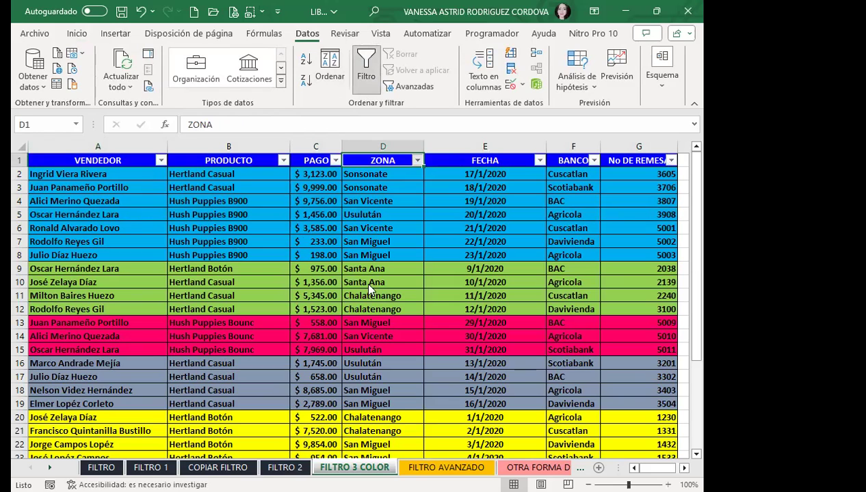
# Step: Filter ZONA by fill colour: pink, then green, finally yellow (rows 20–27)
pyautogui.click(416, 160)
pyautogui.moveTo(295, 278)
pyautogui.click(458, 328)
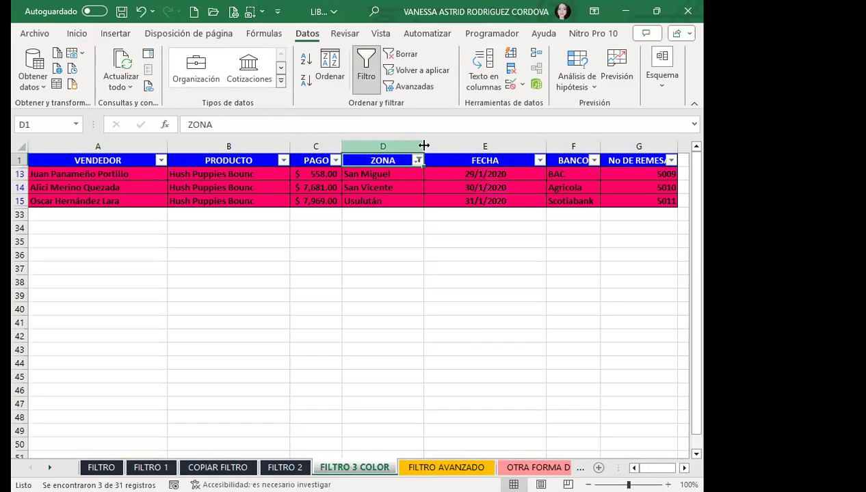
pyautogui.click(417, 161)
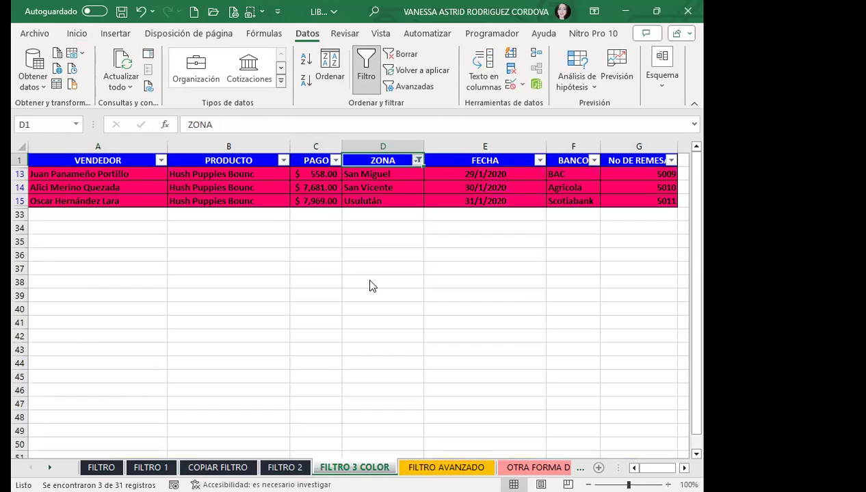
pyautogui.moveTo(335, 278)
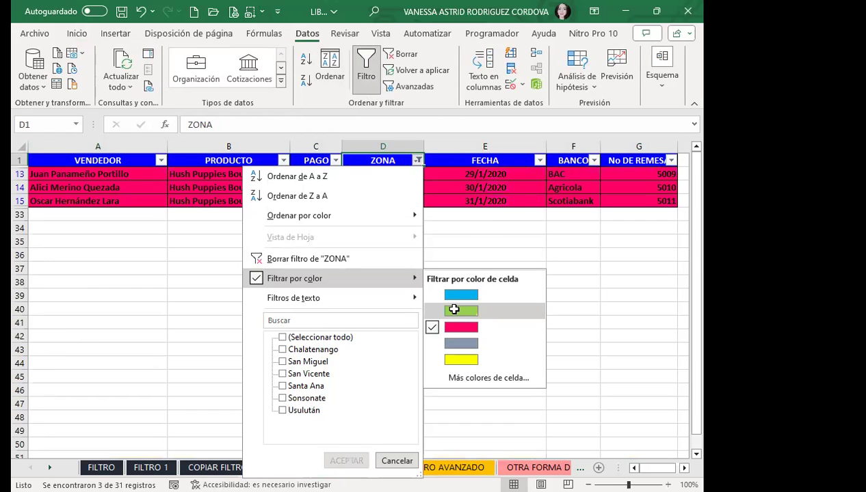
pyautogui.click(461, 311)
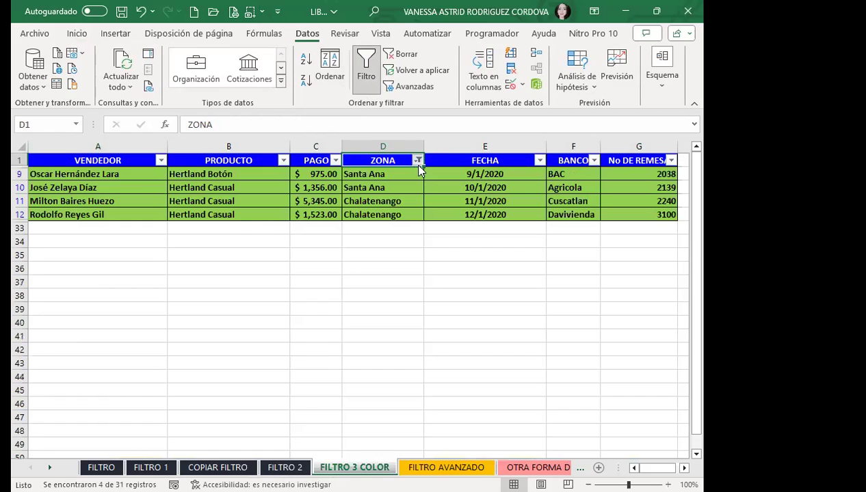
pyautogui.click(418, 163)
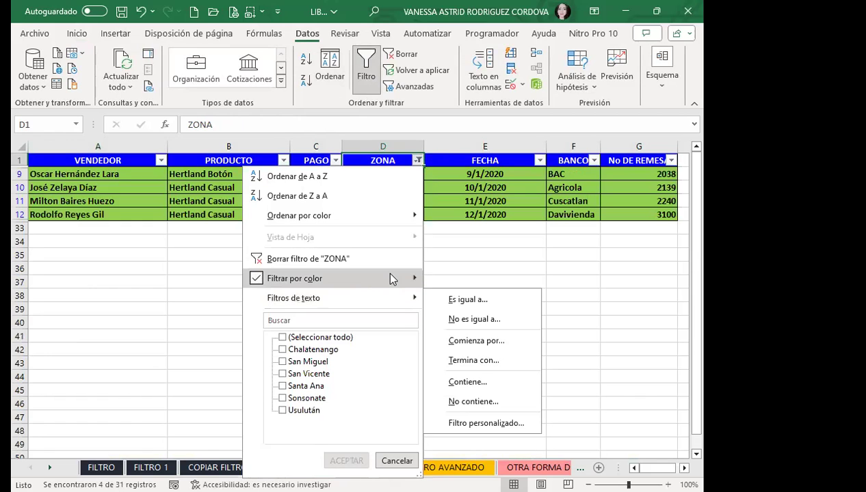
pyautogui.click(461, 356)
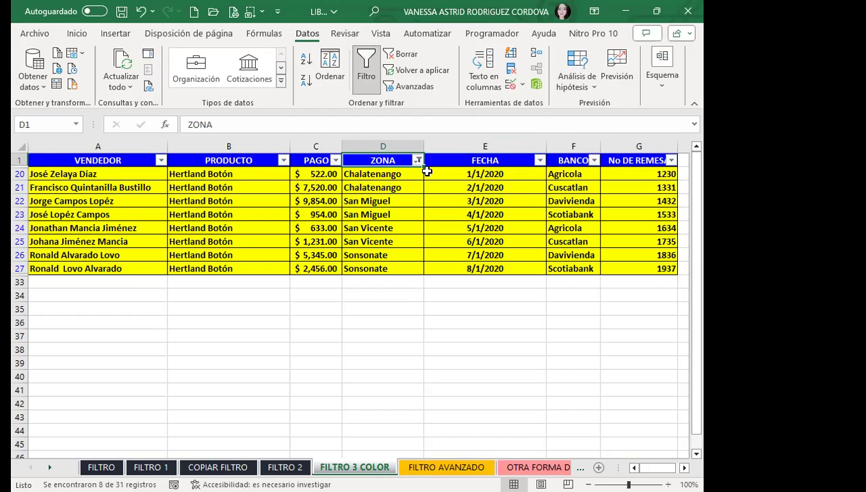
pyautogui.click(418, 160)
pyautogui.moveTo(295, 279)
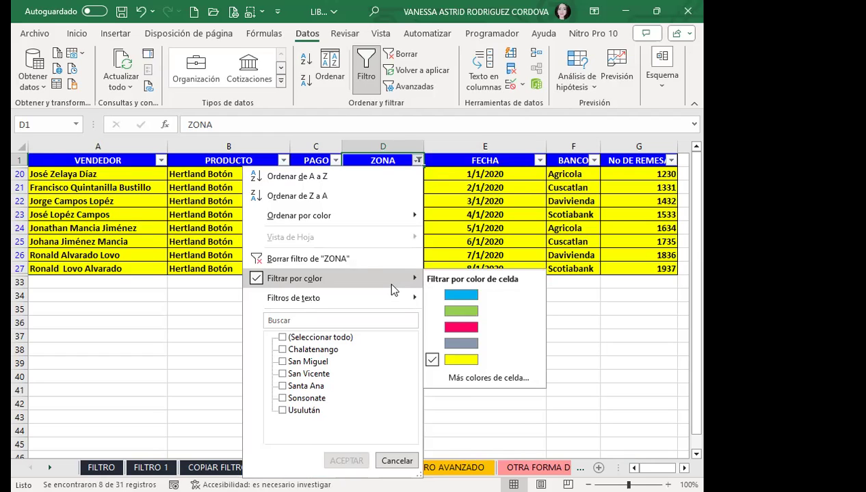
# Step: Show blue-filled rows with only Agricola and BAC banks, then switch filtering off
pyautogui.click(460, 296)
pyautogui.click(594, 160)
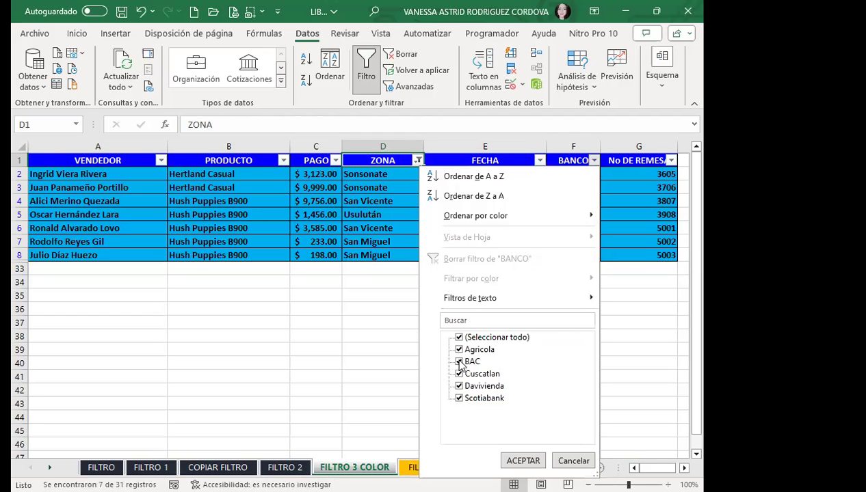
pyautogui.click(457, 335)
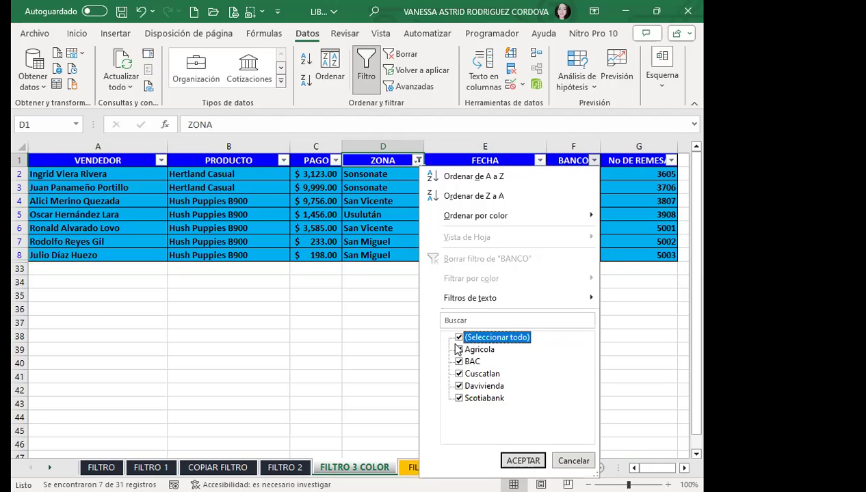
pyautogui.click(458, 337)
pyautogui.click(459, 350)
pyautogui.click(458, 362)
pyautogui.click(522, 460)
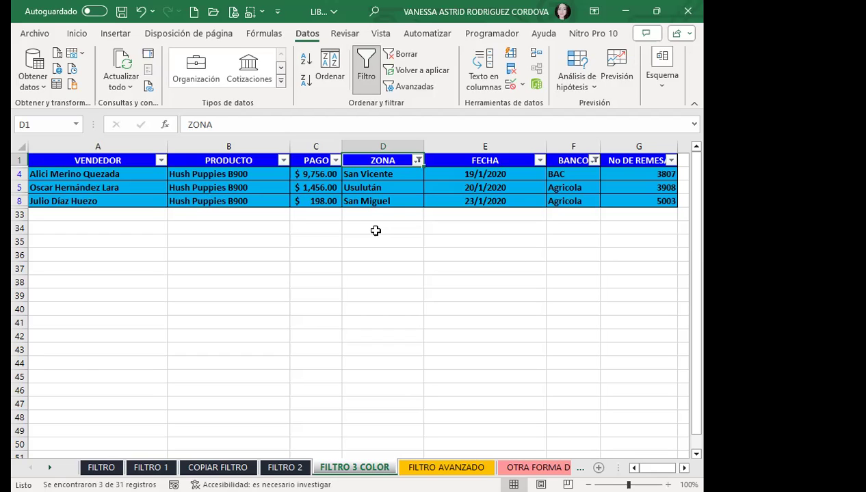
pyautogui.click(365, 67)
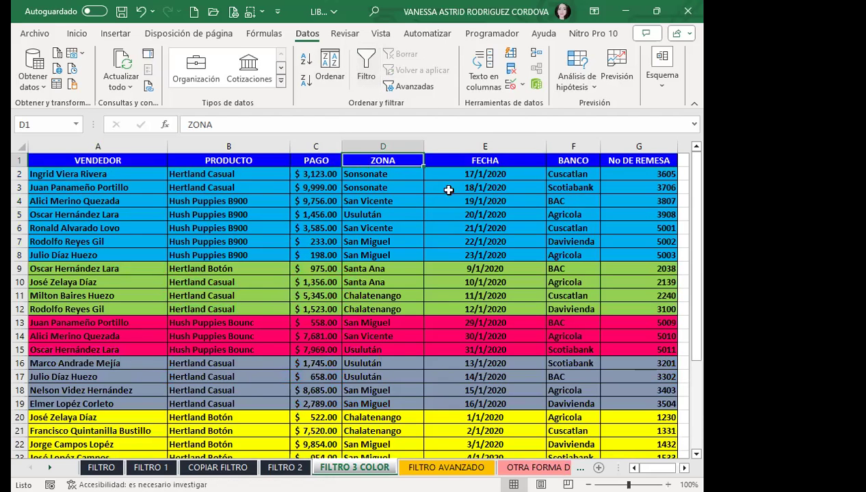
# Step: Select the ZONA column, turn filtering back on, and open its filter options
pyautogui.click(385, 146)
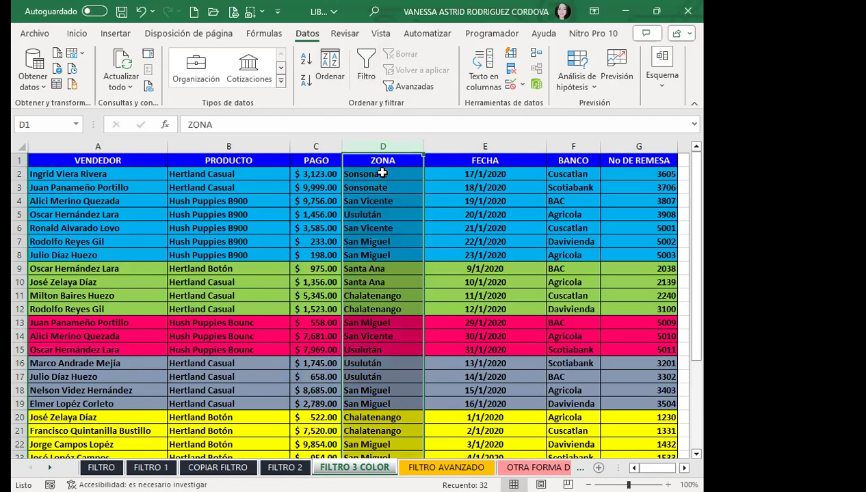
pyautogui.click(369, 156)
pyautogui.click(364, 67)
pyautogui.click(415, 160)
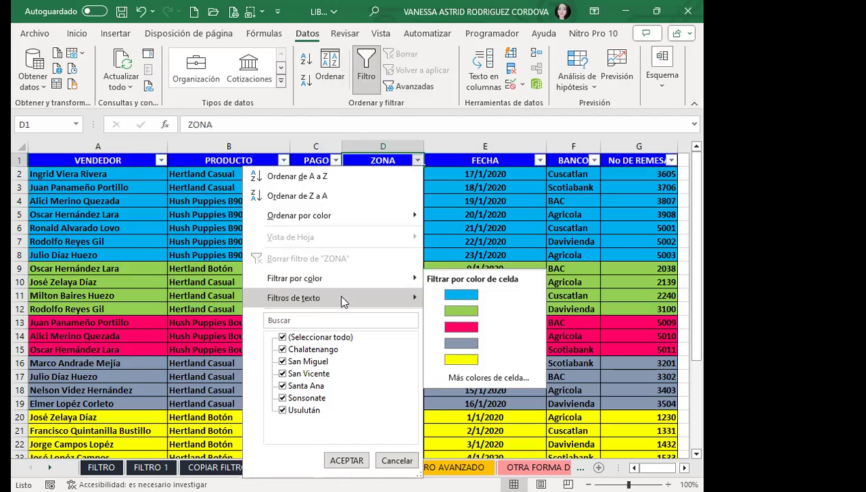
pyautogui.moveTo(336, 298)
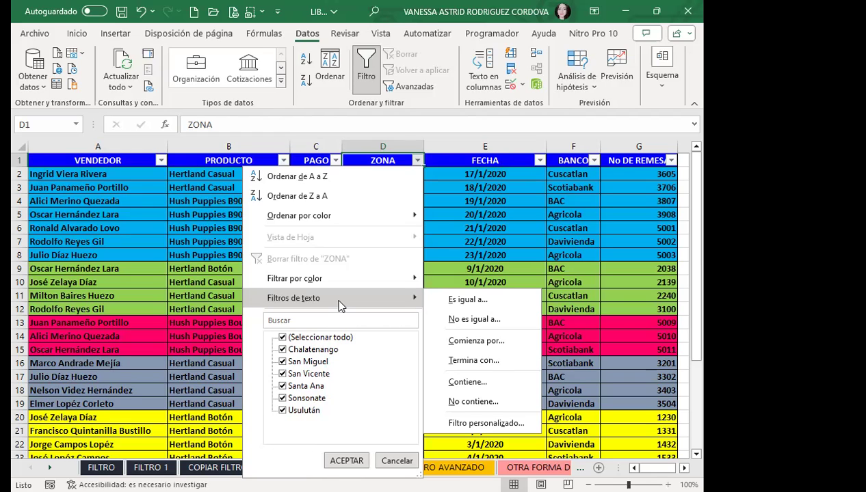
# Step: Inspect the ZONA Filtro personalizado conditions, then cancel without applying them
pyautogui.click(460, 424)
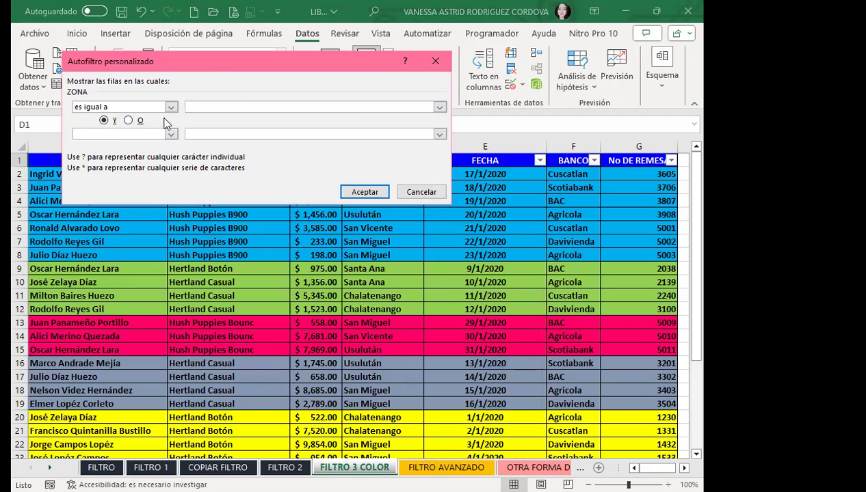
pyautogui.press('Tab')
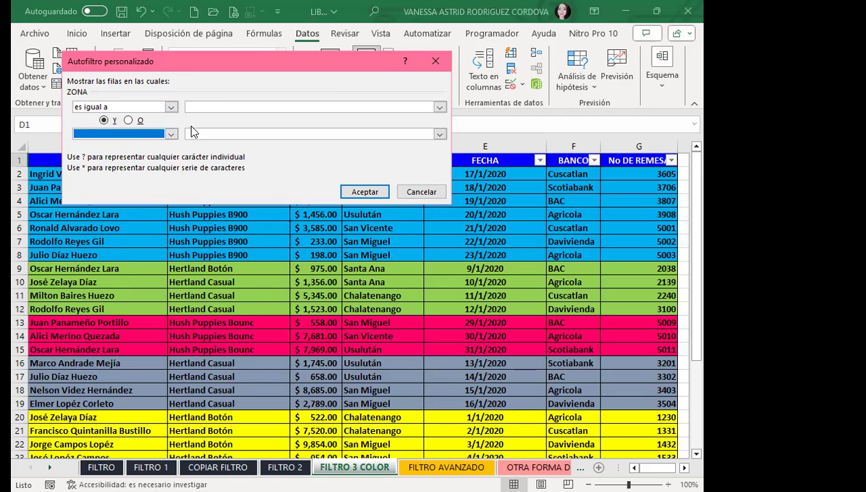
pyautogui.click(227, 110)
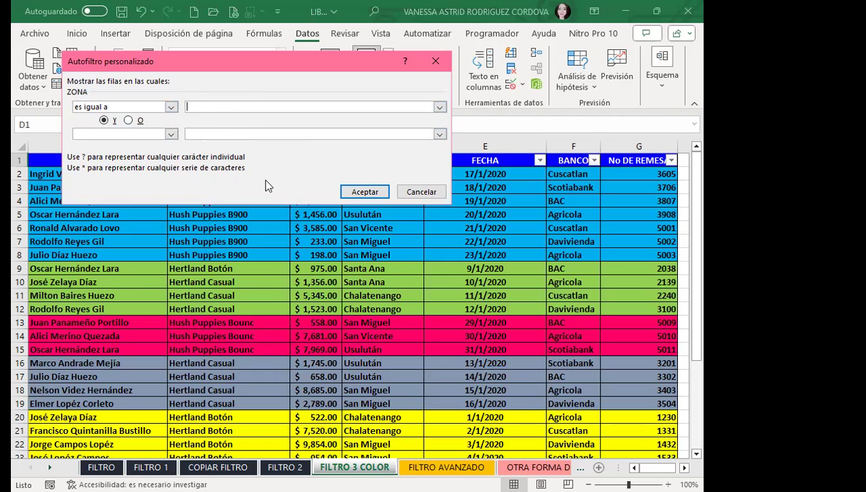
pyautogui.click(421, 192)
pyautogui.click(354, 224)
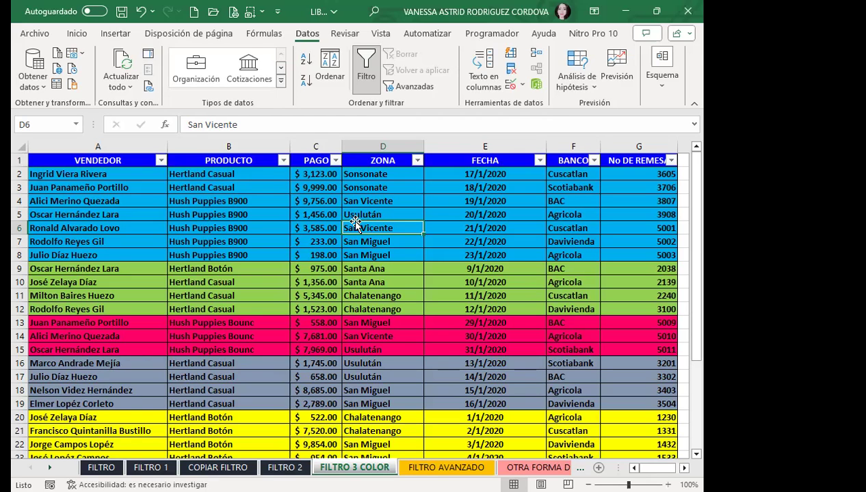
# Step: Toggle filtering off and back on with Ctrl+Shift+L, then view the FECHA Filtros de fecha options
pyautogui.click(389, 200)
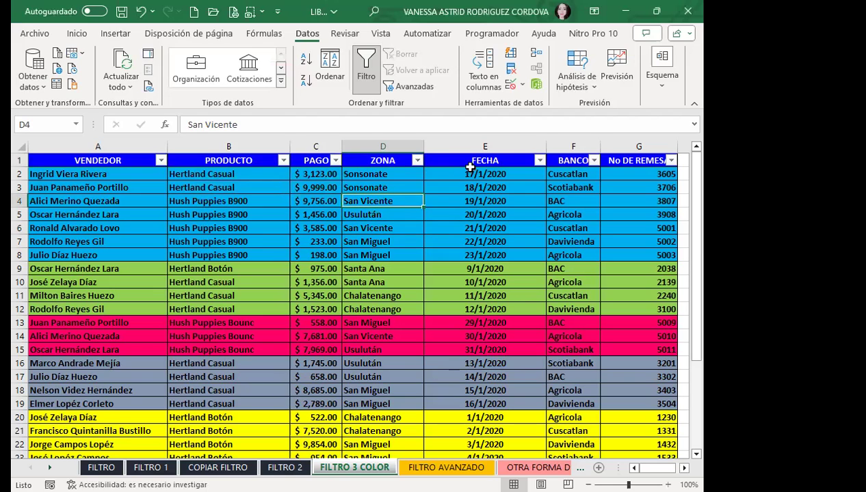
pyautogui.click(465, 163)
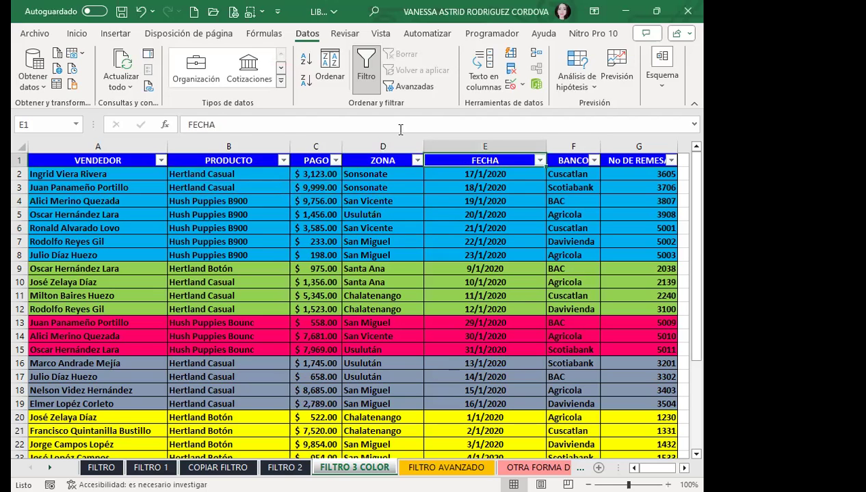
pyautogui.click(366, 76)
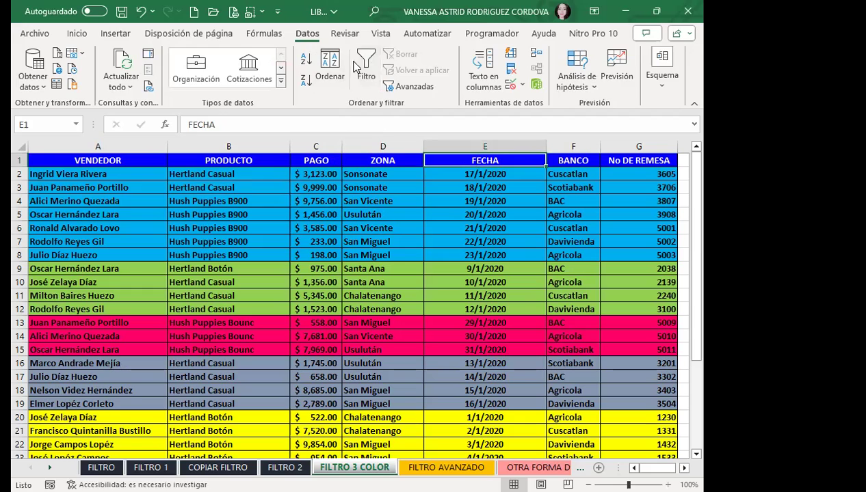
pyautogui.hotkey('ctrl', 'shift', 'l')
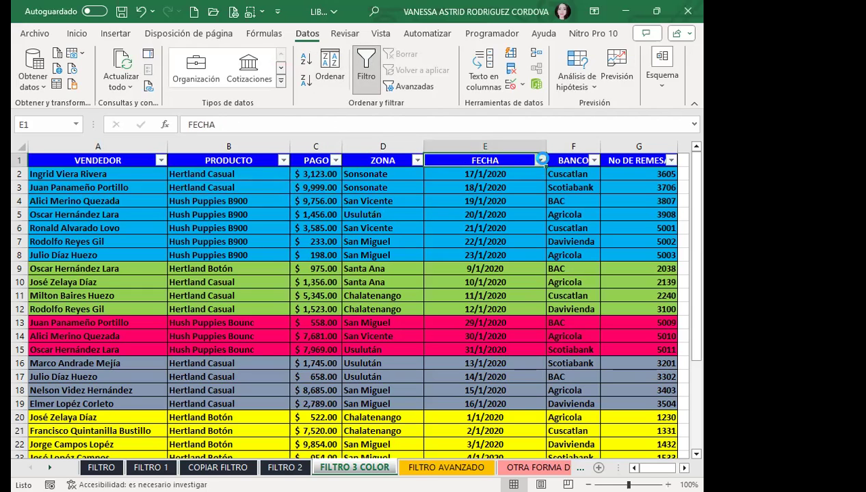
pyautogui.click(540, 160)
pyautogui.click(445, 299)
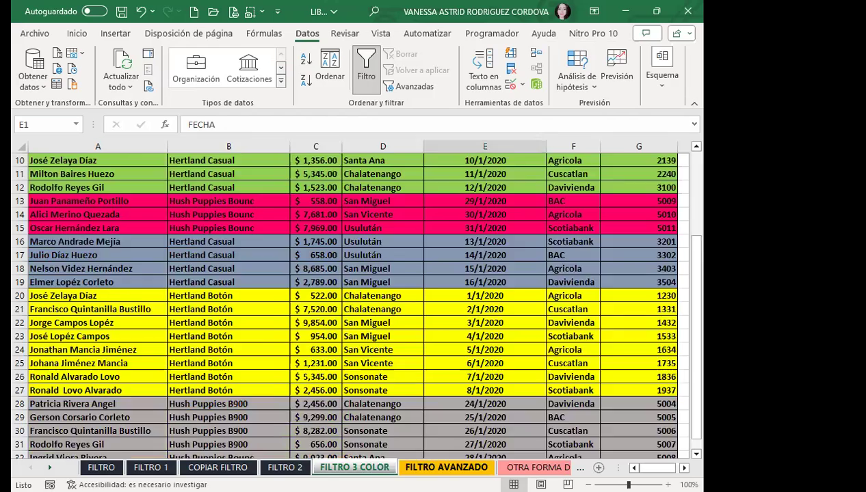
# Step: On the FILTRO 1 sheet, switch the column filters off so every row shows
pyautogui.click(424, 467)
pyautogui.click(150, 467)
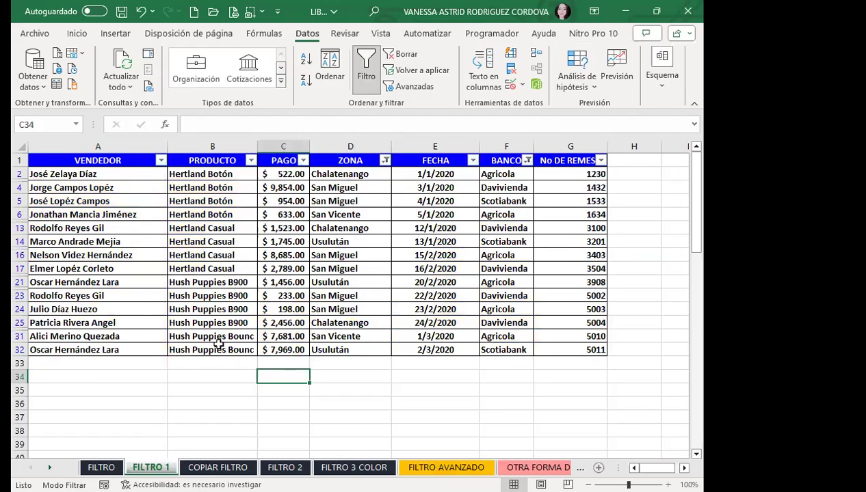
pyautogui.click(366, 68)
pyautogui.click(261, 247)
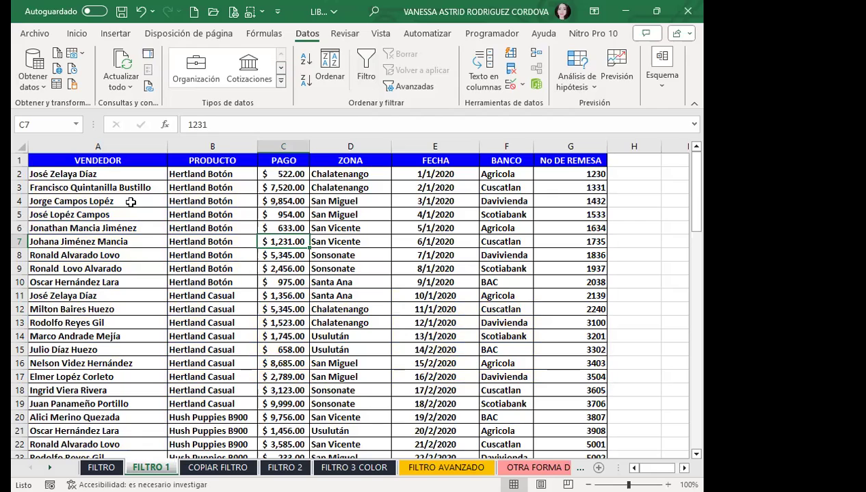
pyautogui.click(366, 68)
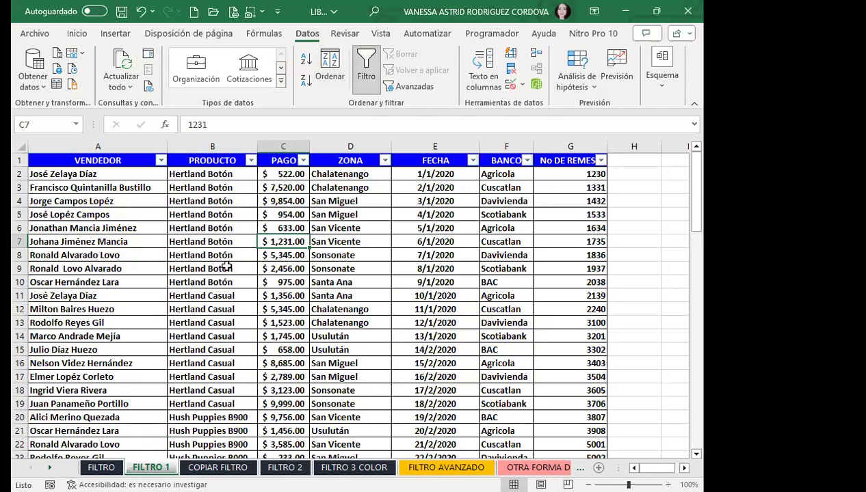
pyautogui.click(362, 71)
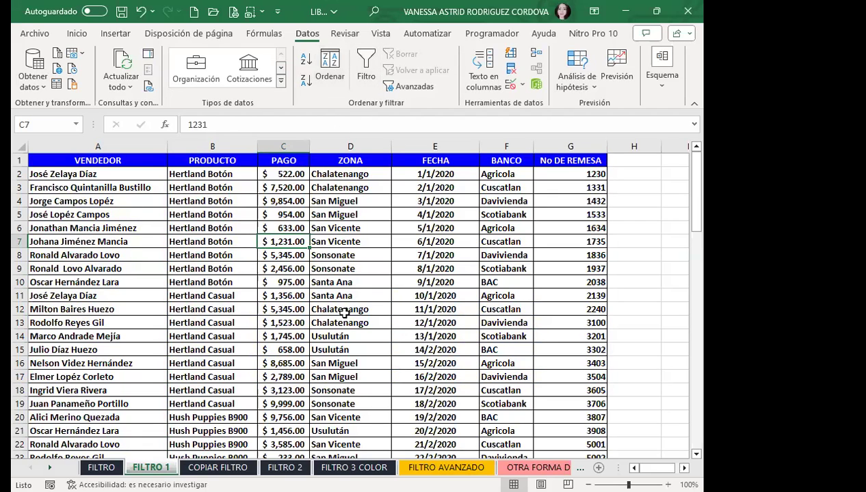
pyautogui.hotkey('ctrl', 'shift', 'l')
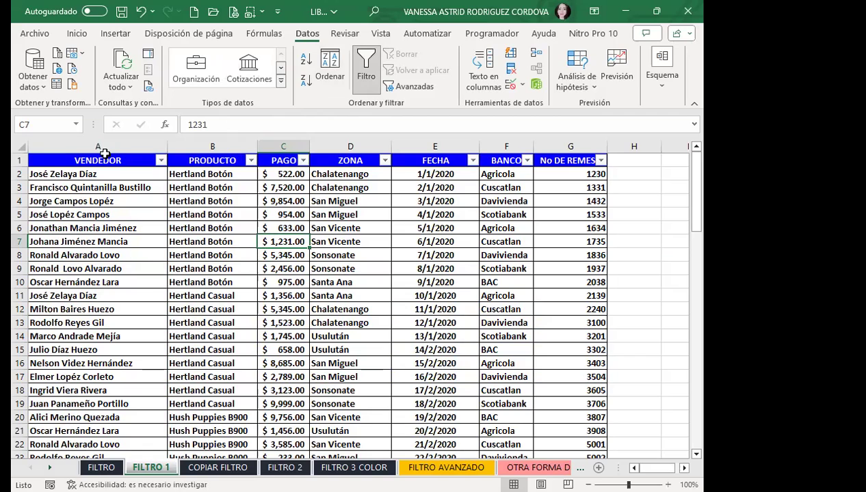
pyautogui.click(387, 260)
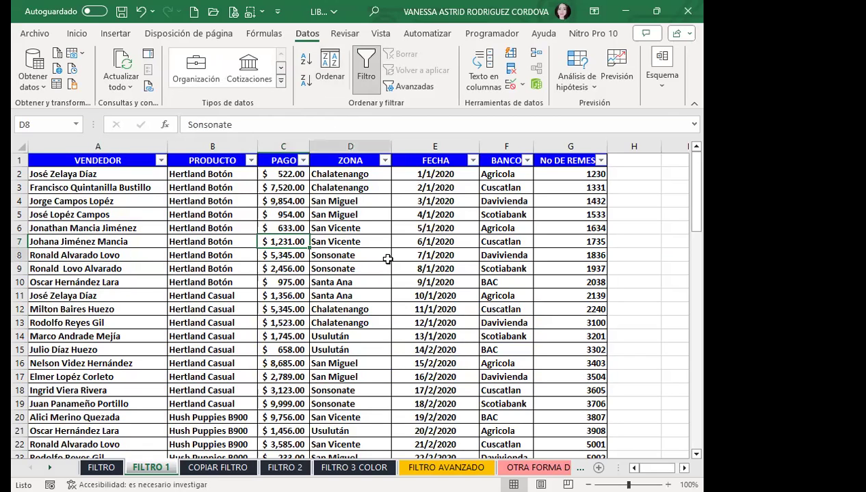
pyautogui.click(366, 59)
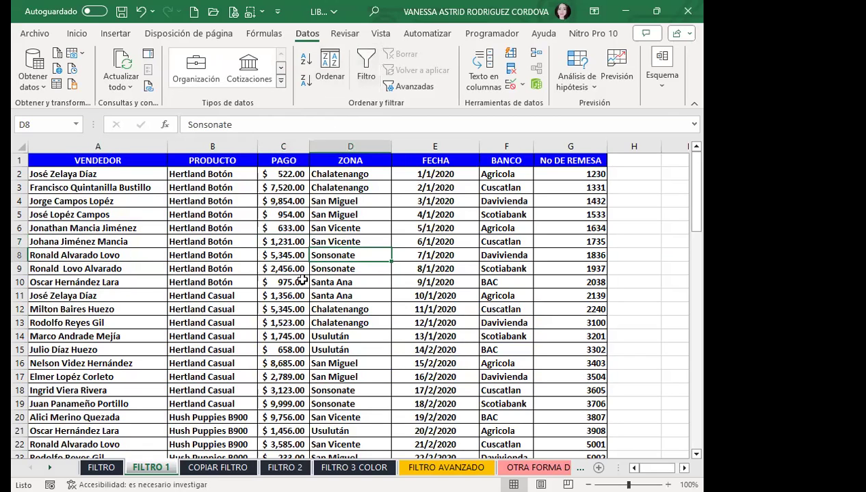
pyautogui.click(307, 309)
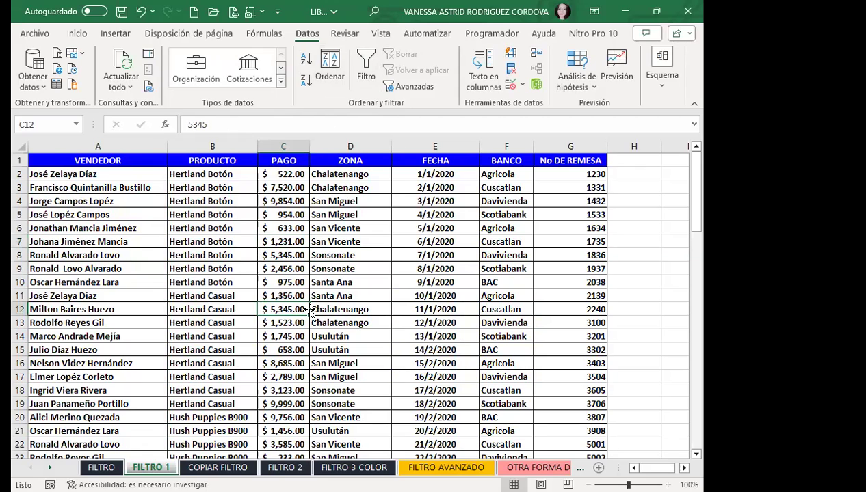
# Step: Insert a blank row at row 10, above the Santa Ana entry
pyautogui.scroll(-1, 60, 217)
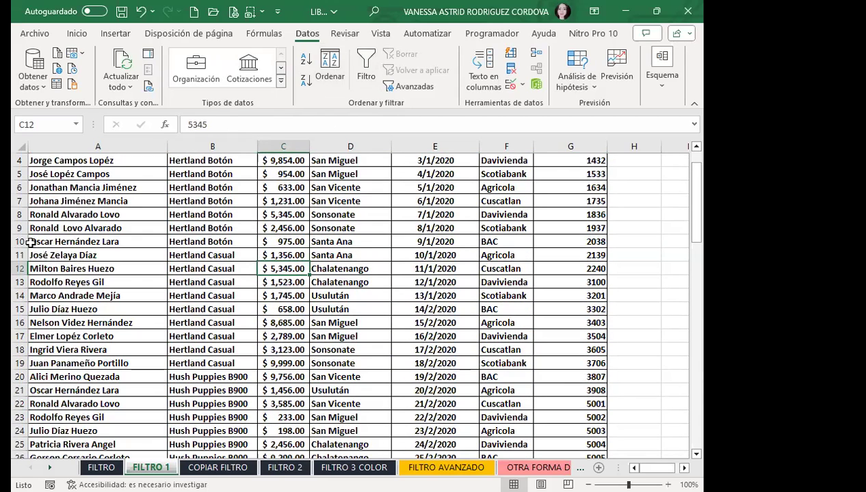
pyautogui.click(21, 241)
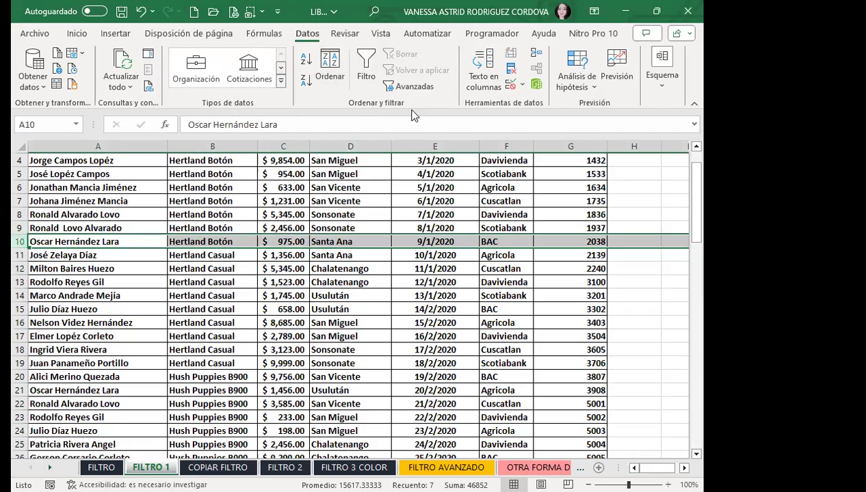
pyautogui.click(77, 33)
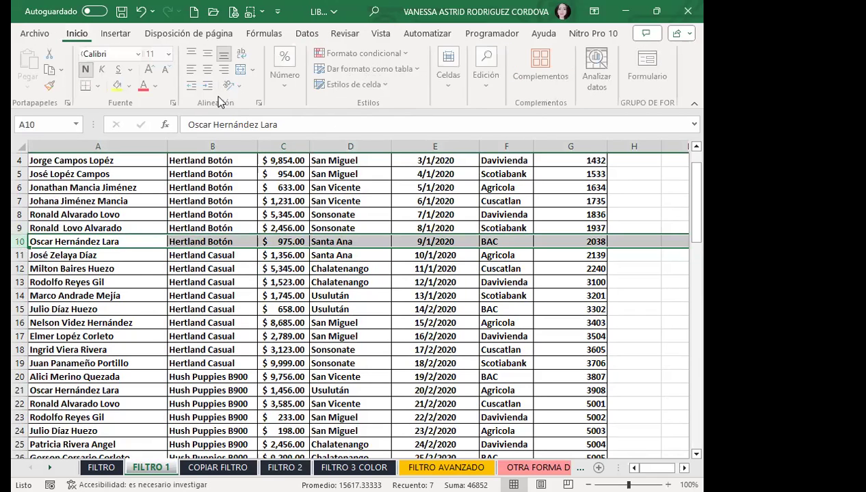
pyautogui.click(452, 76)
pyautogui.click(452, 122)
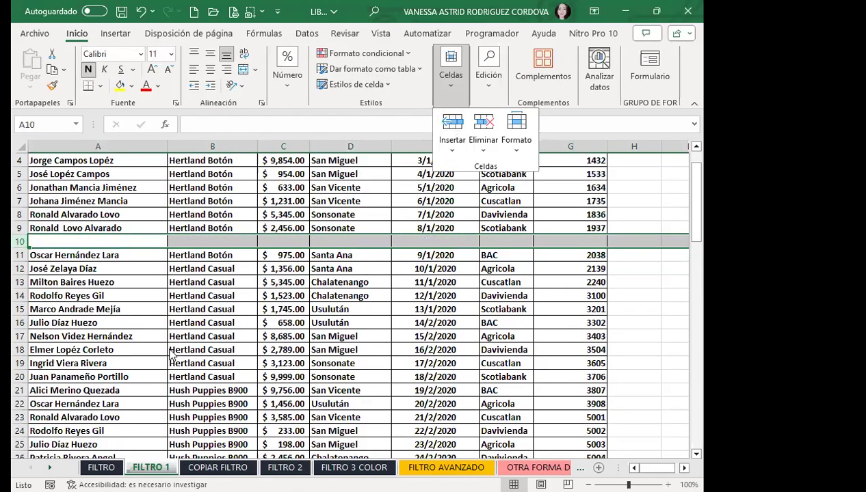
# Step: Give the block A2:G9 a yellow fill and check the coloured rows
pyautogui.scroll(1, 171, 355)
pyautogui.moveTo(89, 173); pyautogui.dragTo(549, 266)
pyautogui.click(123, 88)
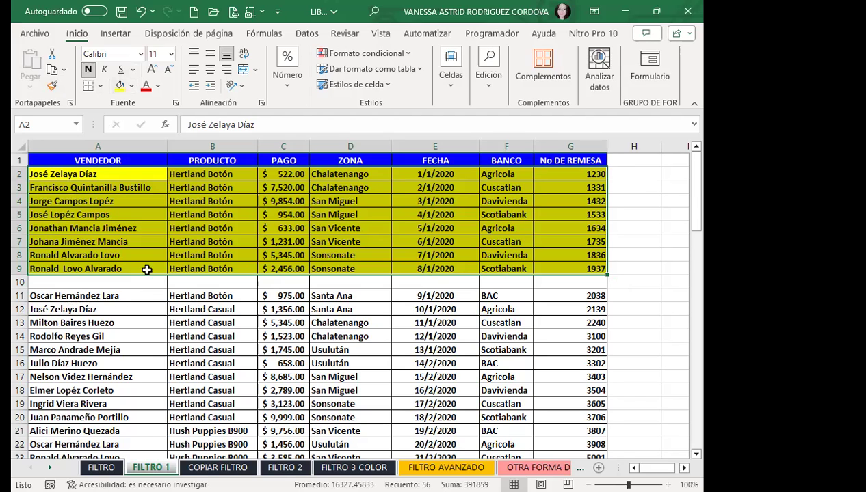
pyautogui.click(160, 239)
pyautogui.click(127, 295)
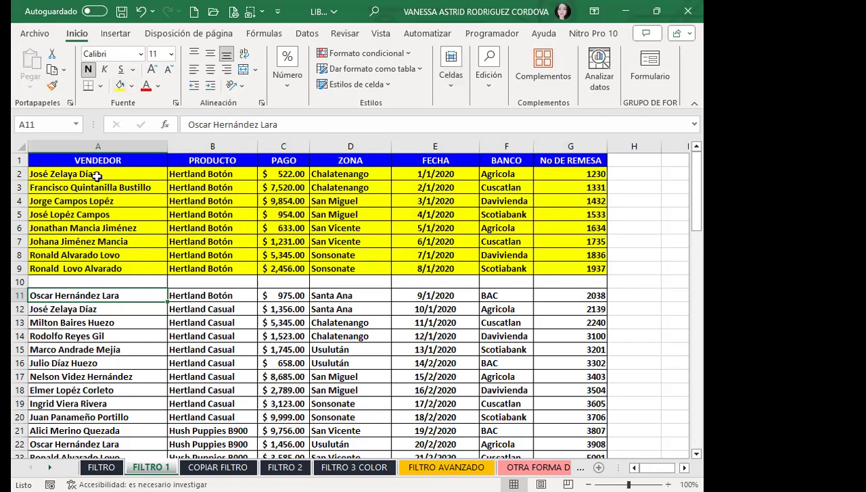
pyautogui.moveTo(96, 174); pyautogui.dragTo(553, 260)
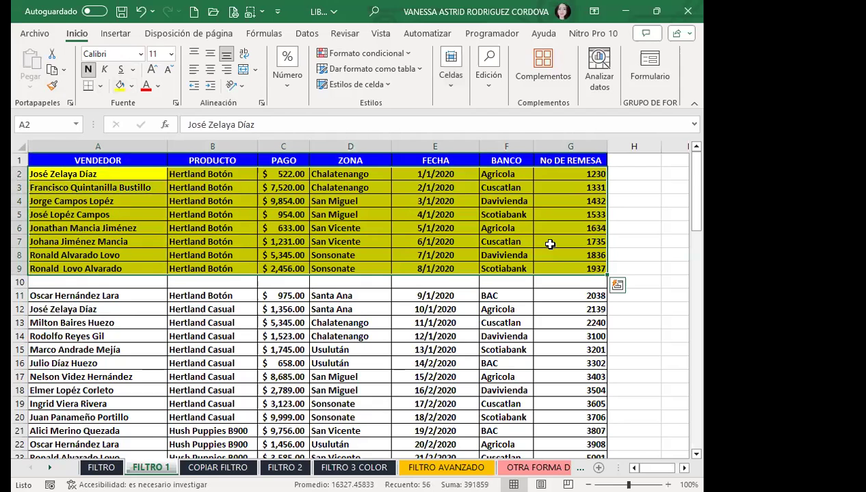
pyautogui.click(234, 326)
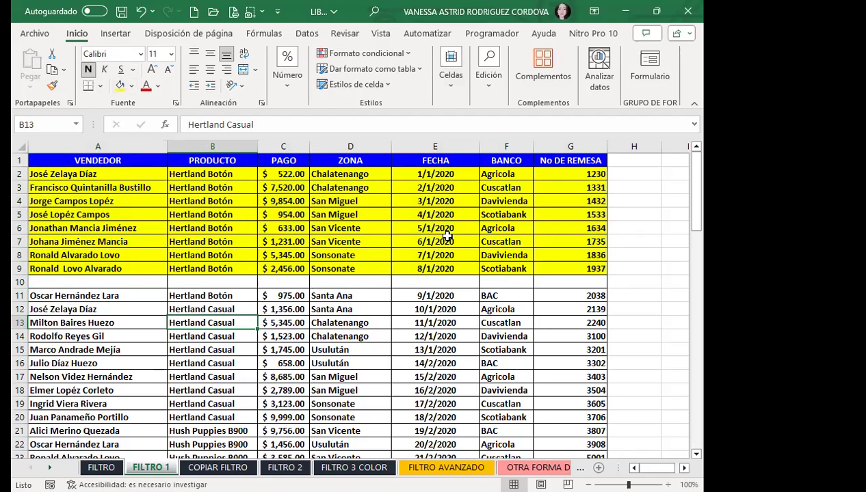
pyautogui.click(282, 225)
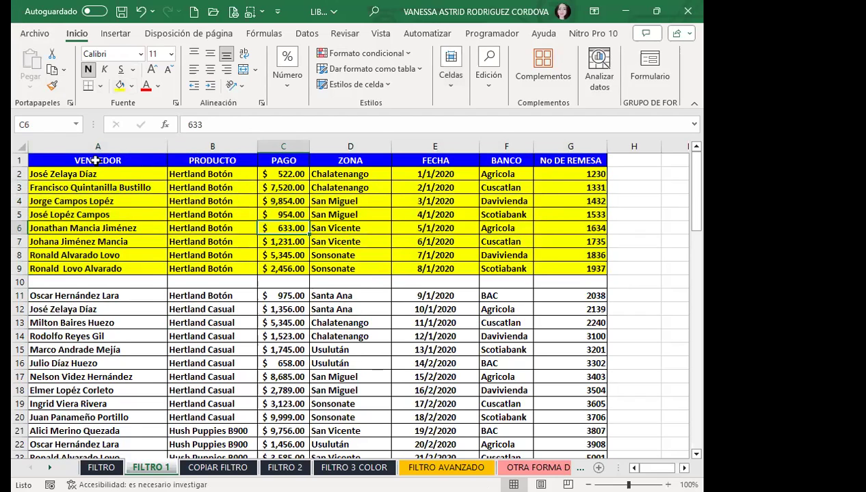
# Step: Copy the header row A1:G1 (VENDEDOR to No DE REMESA) into row 10, then clear the copy border
pyautogui.moveTo(96, 160); pyautogui.dragTo(538, 144)
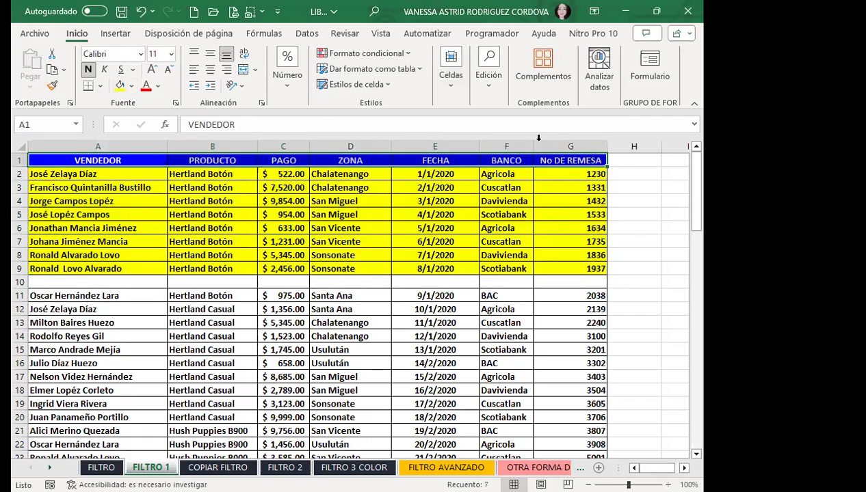
pyautogui.click(52, 69)
pyautogui.click(67, 282)
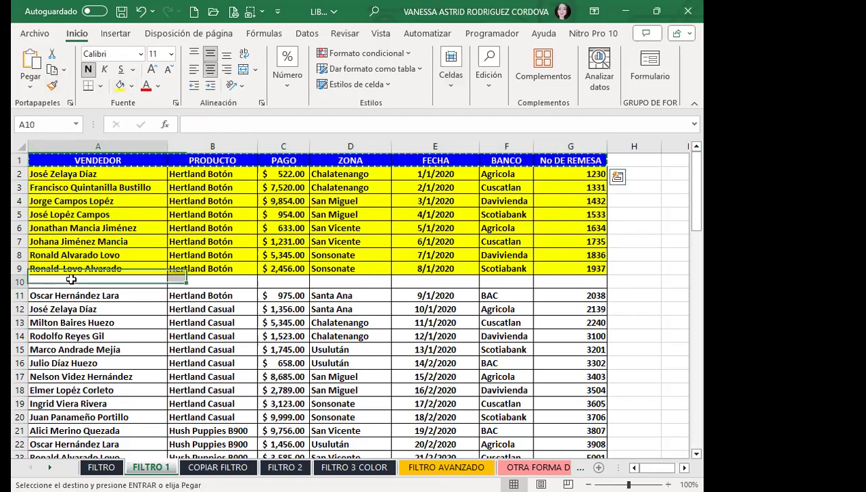
pyautogui.click(31, 68)
pyautogui.click(291, 335)
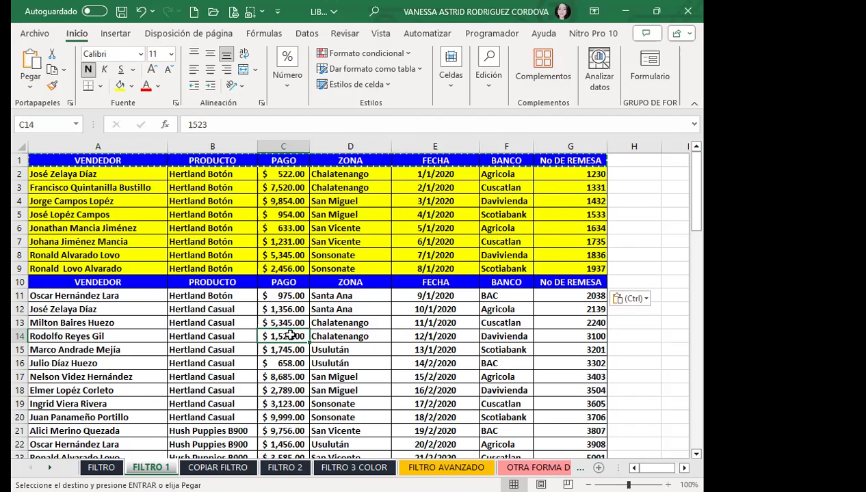
pyautogui.press('Escape')
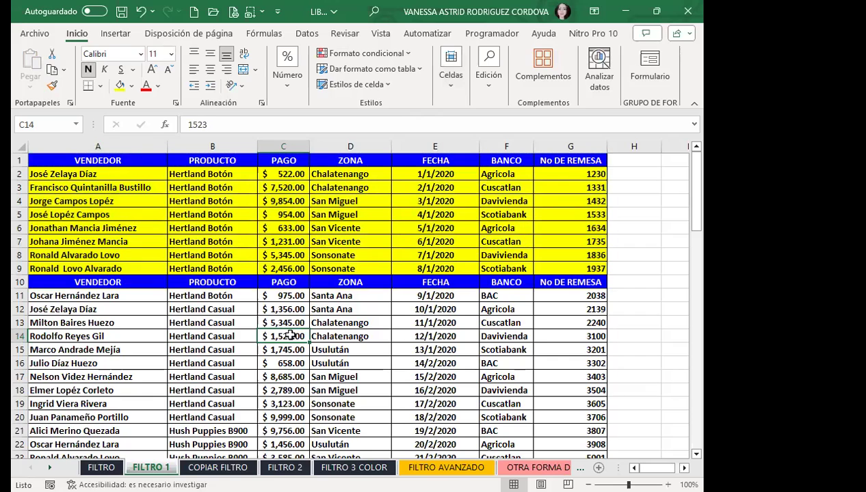
pyautogui.click(204, 327)
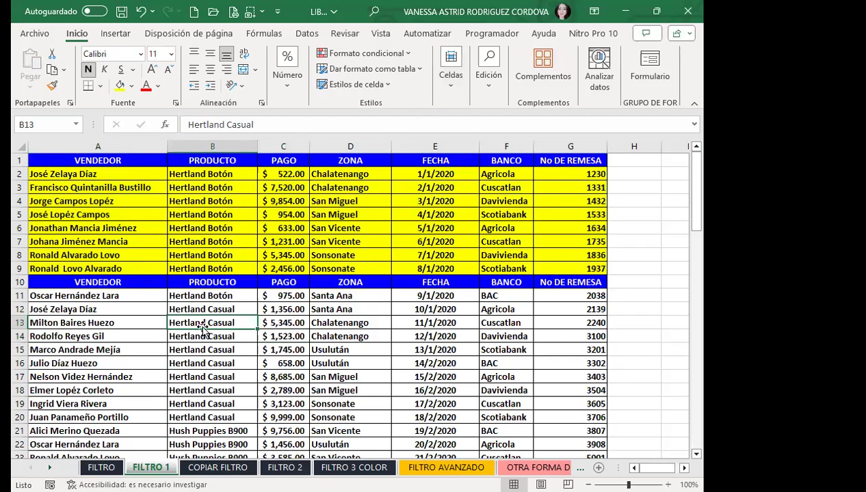
# Step: Select the row 10 headers and add AutoFilter dropdowns to them
pyautogui.click(321, 243)
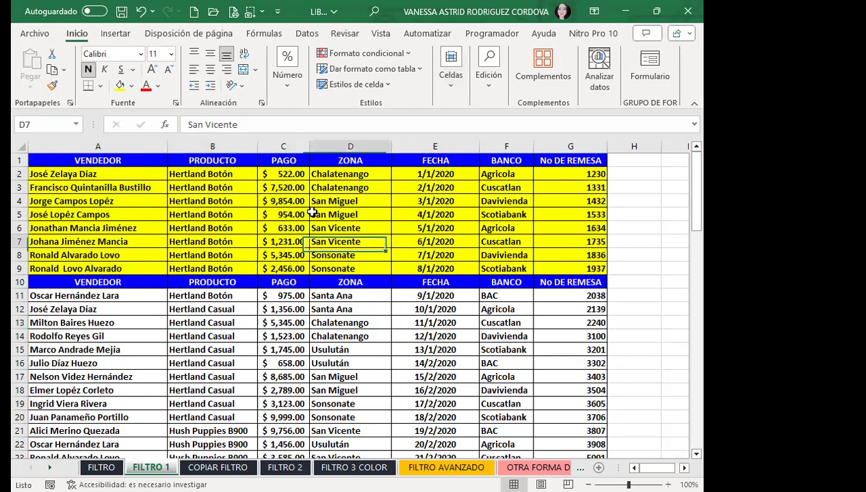
pyautogui.click(306, 33)
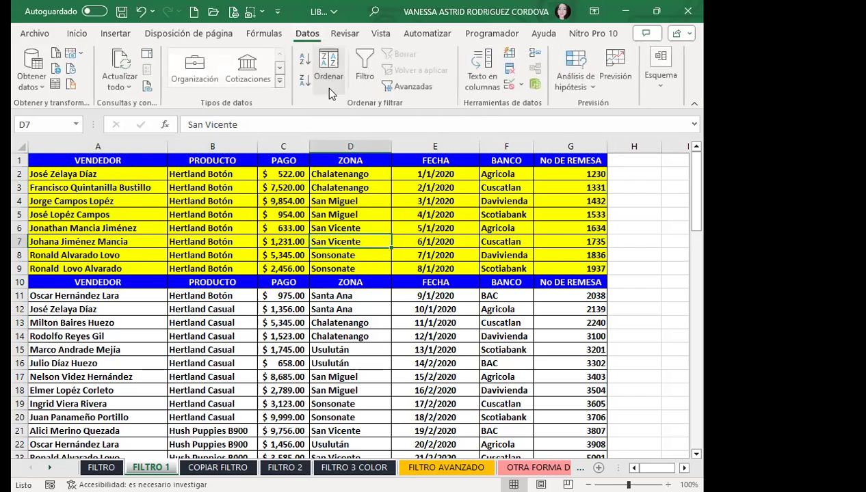
pyautogui.click(368, 68)
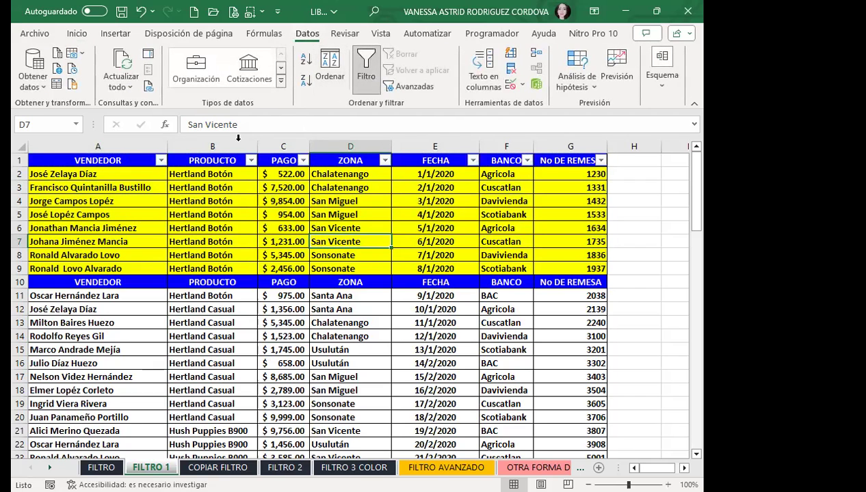
pyautogui.click(365, 60)
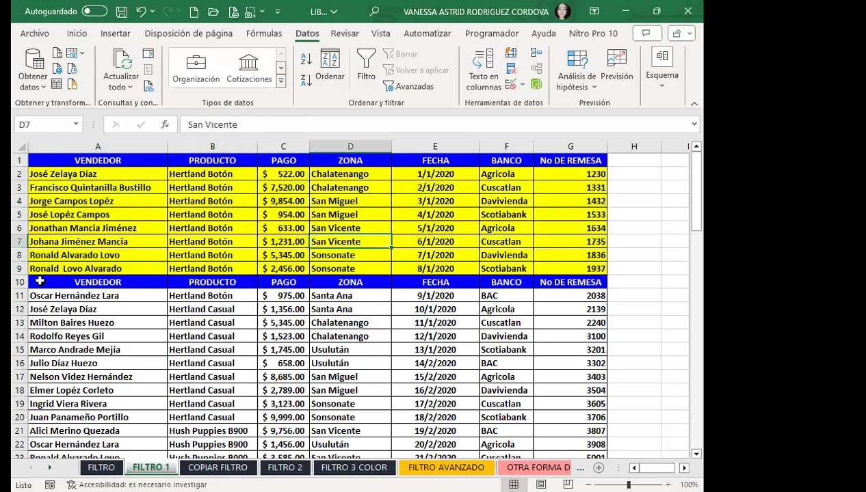
pyautogui.scroll(-2, 41, 281)
pyautogui.scroll(-4, 44, 281)
pyautogui.scroll(-3, 46, 281)
pyautogui.scroll(8, 46, 282)
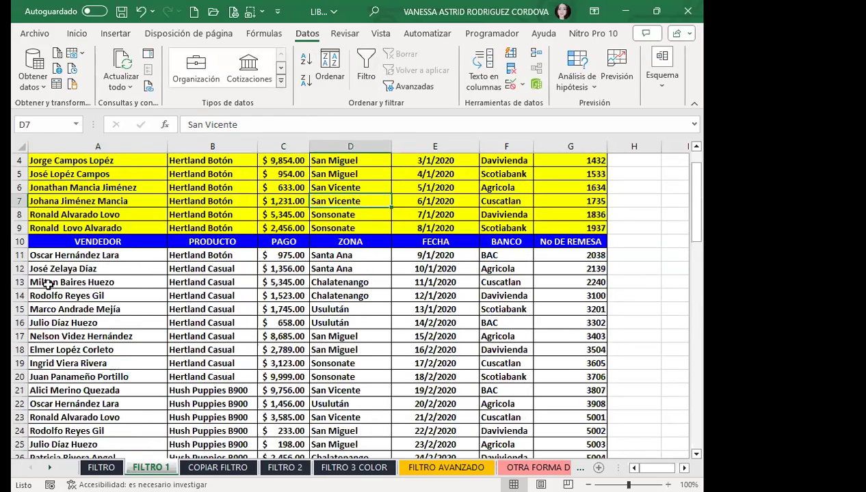
pyautogui.moveTo(45, 242); pyautogui.dragTo(569, 241)
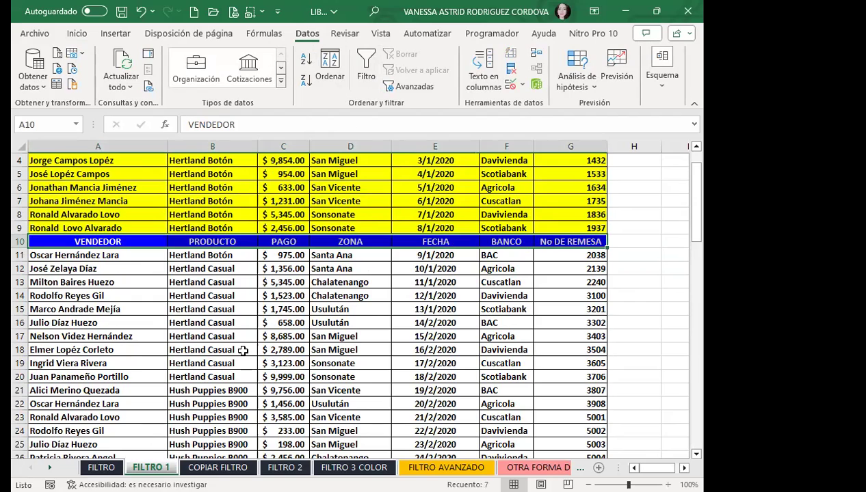
pyautogui.scroll(1, 57, 287)
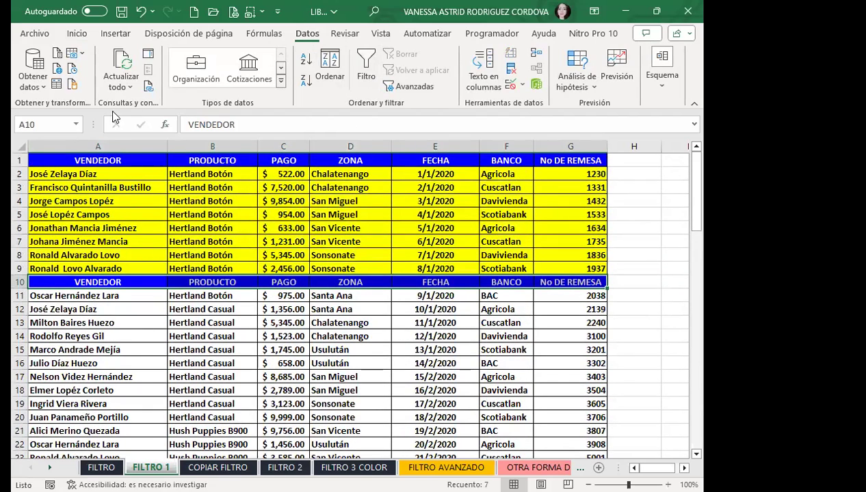
pyautogui.click(368, 61)
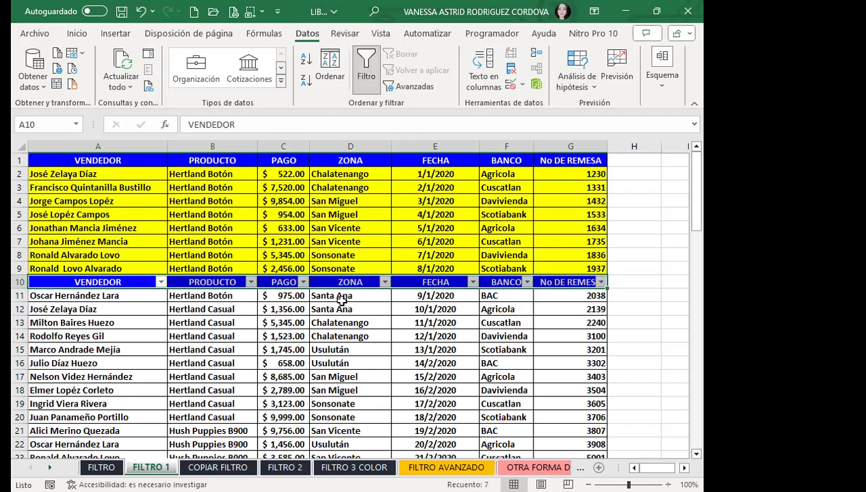
pyautogui.click(158, 200)
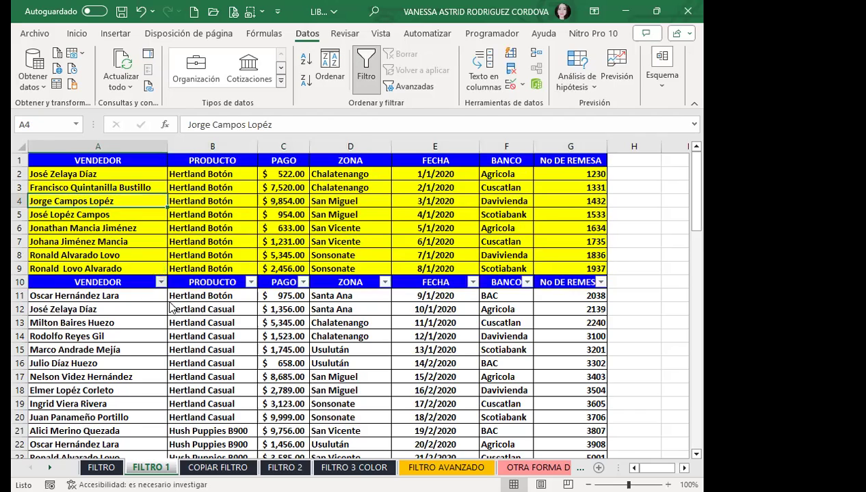
pyautogui.click(160, 282)
pyautogui.press('Escape')
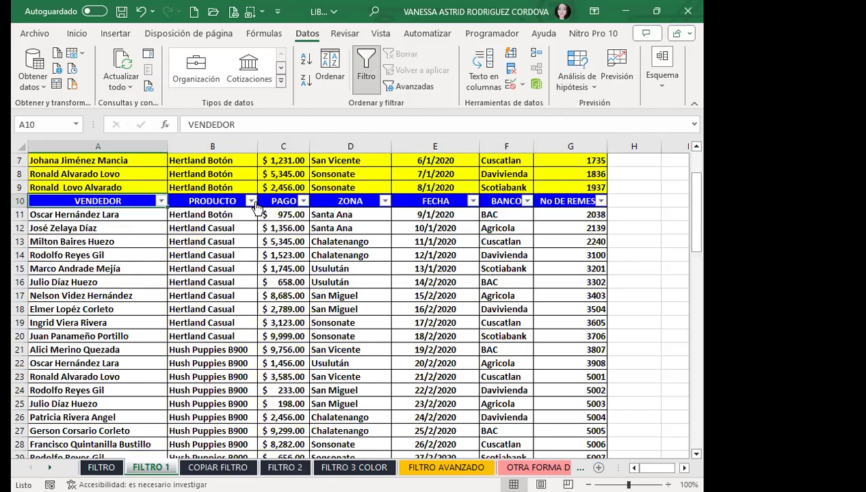
pyautogui.click(253, 201)
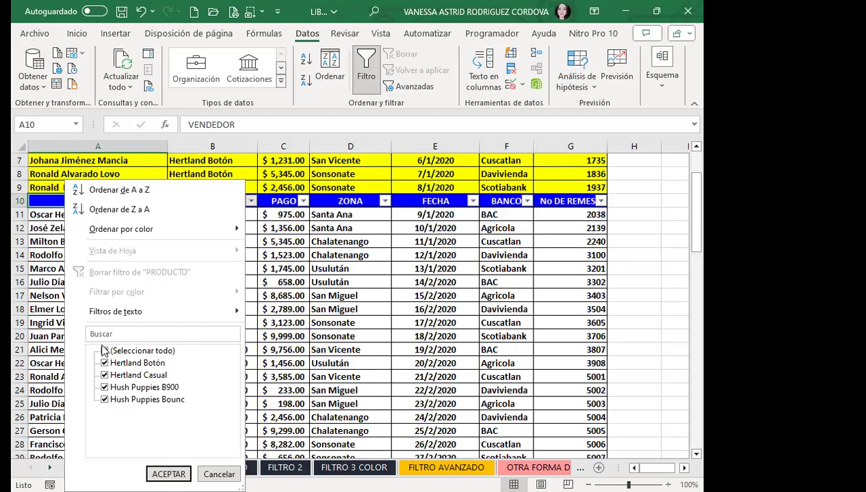
pyautogui.click(104, 351)
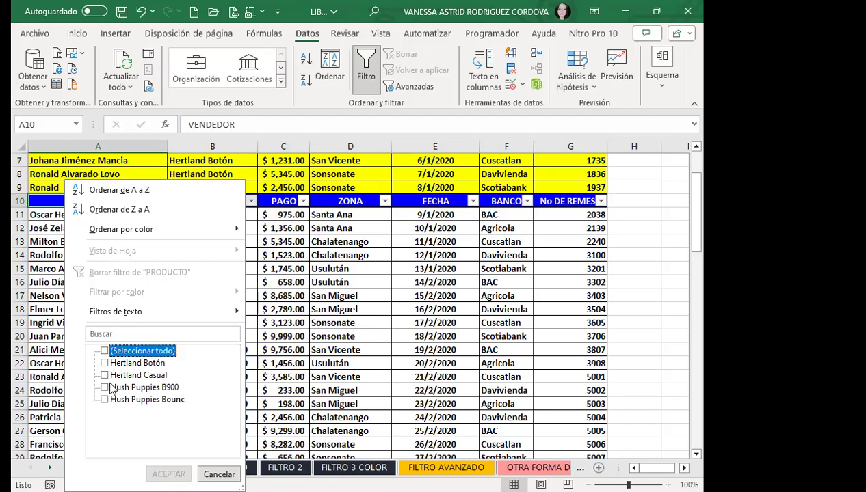
pyautogui.click(104, 363)
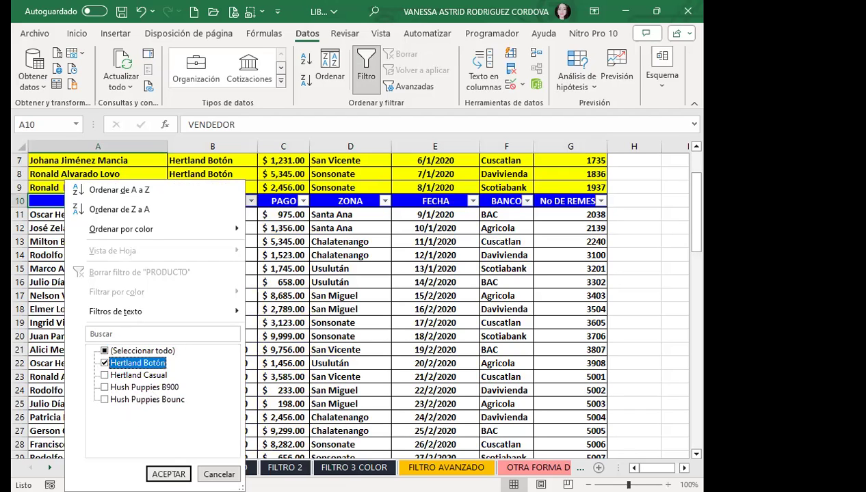
pyautogui.click(168, 474)
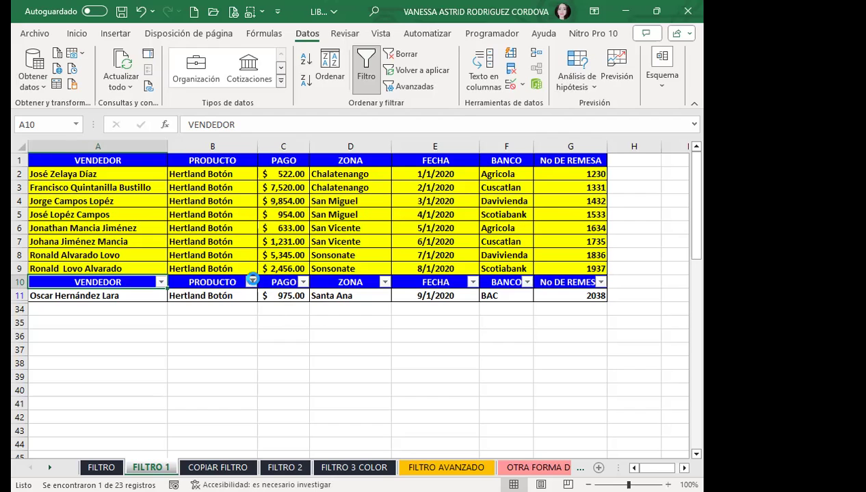
pyautogui.click(251, 282)
pyautogui.click(105, 350)
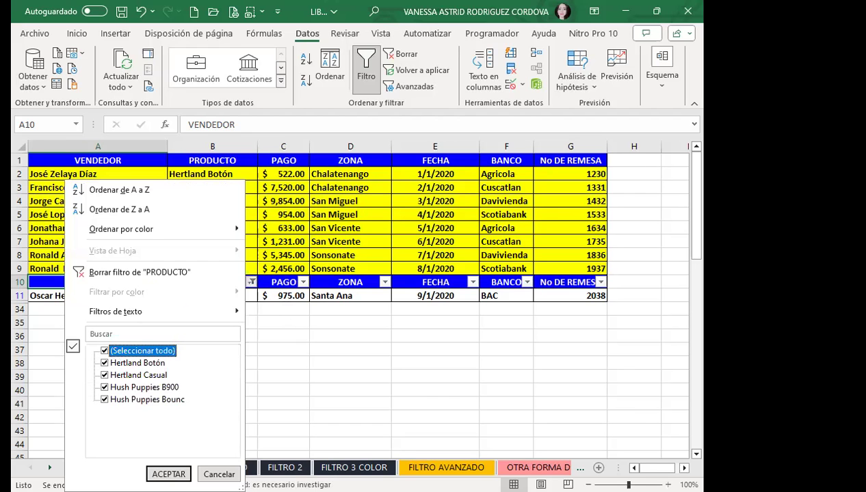
# Step: Filter the lower table's BANCO column to show only Davivienda
pyautogui.click(526, 282)
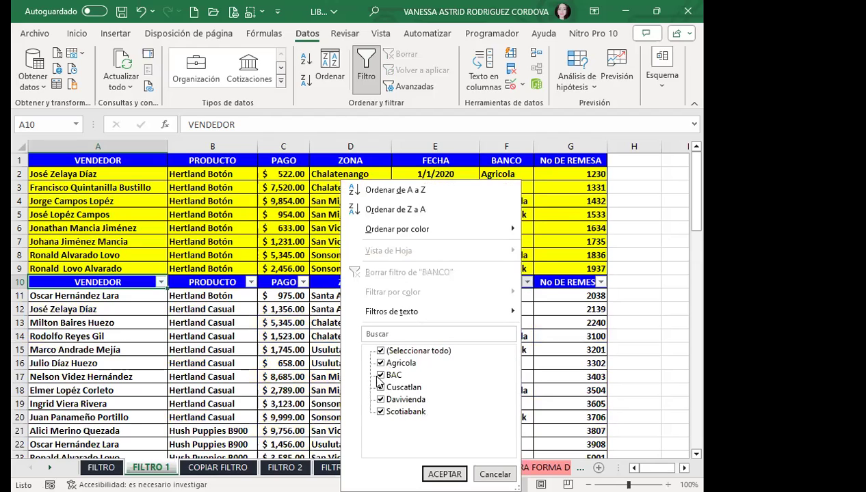
pyautogui.click(381, 351)
pyautogui.click(381, 399)
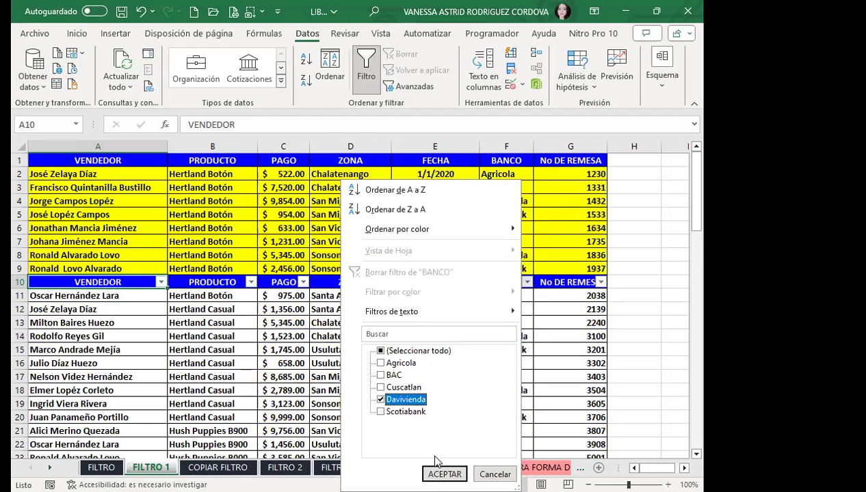
pyautogui.click(444, 474)
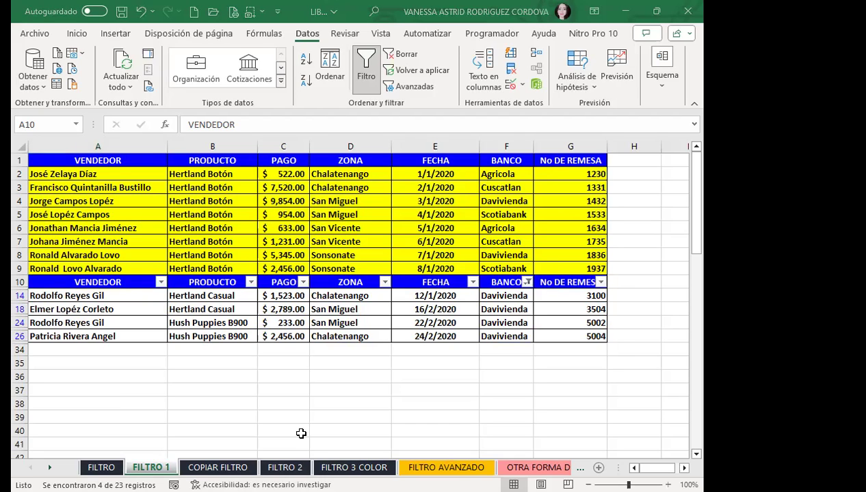
# Step: Open the FILTRO AVANZADO sheet and look over its ZONA cells and the BANCO header in F1
pyautogui.click(446, 467)
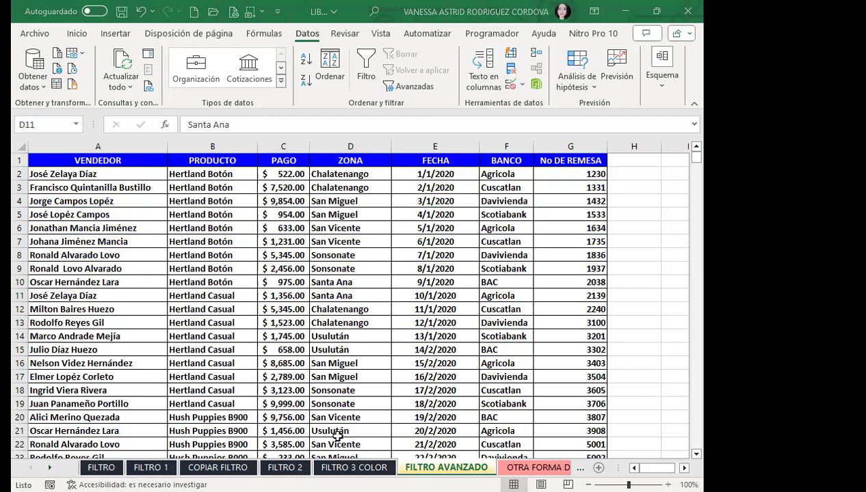
pyautogui.click(370, 283)
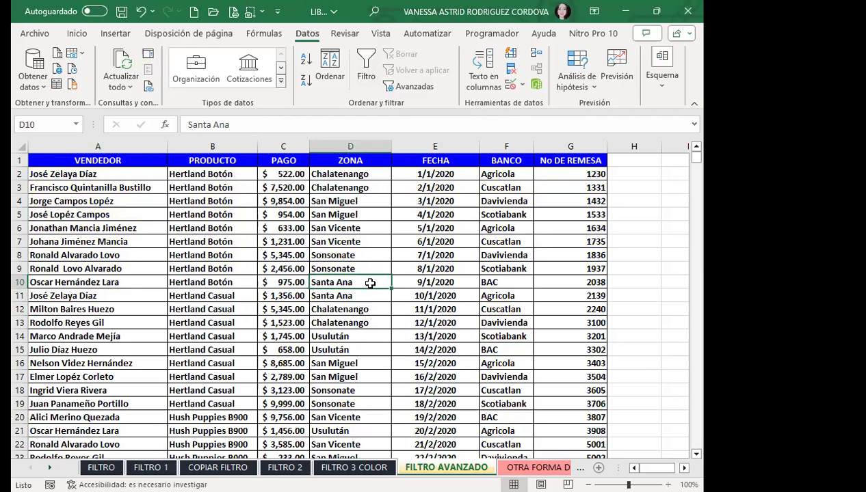
pyautogui.click(379, 267)
pyautogui.click(351, 240)
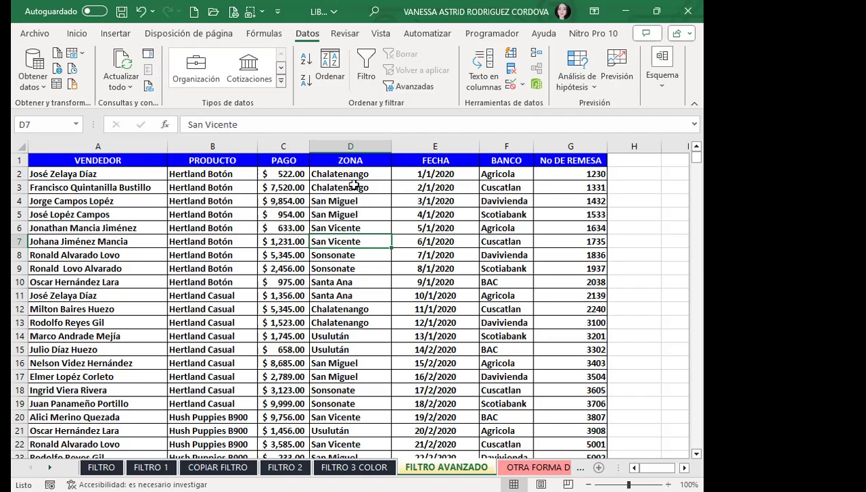
pyautogui.click(501, 163)
# Step: Copy BANCO and Agricola from F1:F2 into E35:E36, then end copy mode
pyautogui.moveTo(501, 164); pyautogui.dragTo(506, 175)
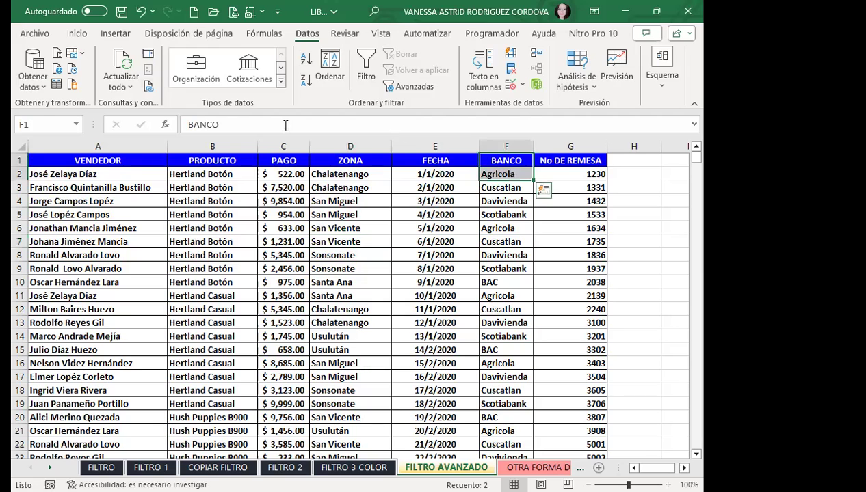
pyautogui.click(75, 33)
pyautogui.click(52, 69)
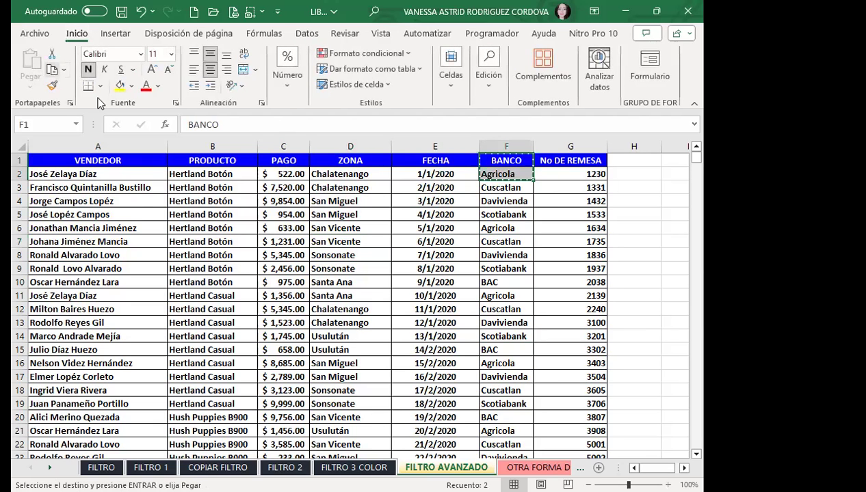
pyautogui.scroll(-4, 422, 275)
pyautogui.scroll(-5, 422, 275)
pyautogui.scroll(-2, 387, 223)
pyautogui.click(395, 214)
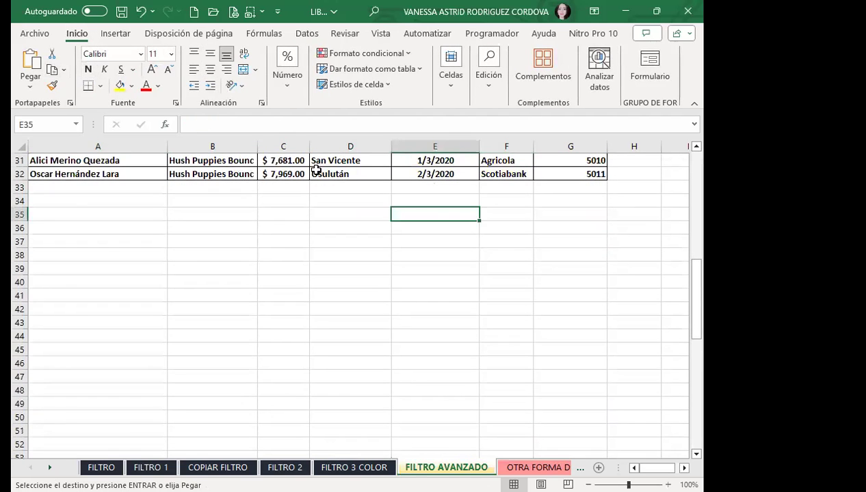
pyautogui.click(31, 61)
pyautogui.click(405, 305)
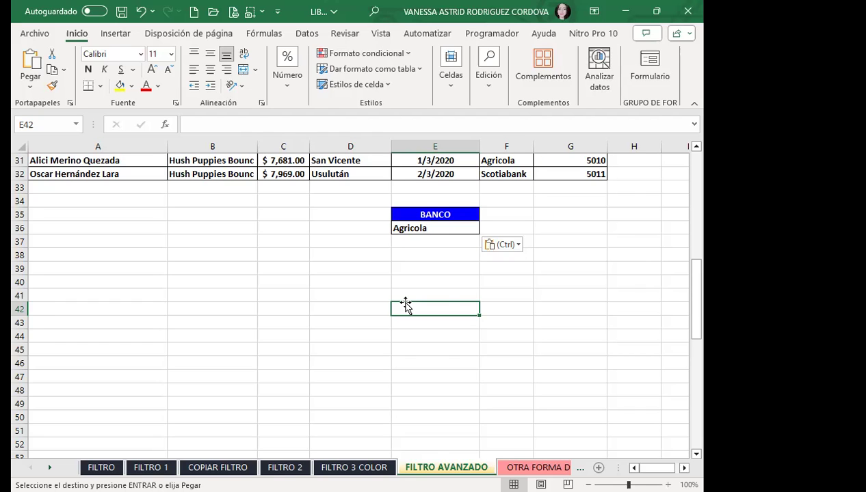
pyautogui.scroll(5, 405, 307)
pyautogui.scroll(5, 405, 307)
pyautogui.click(286, 231)
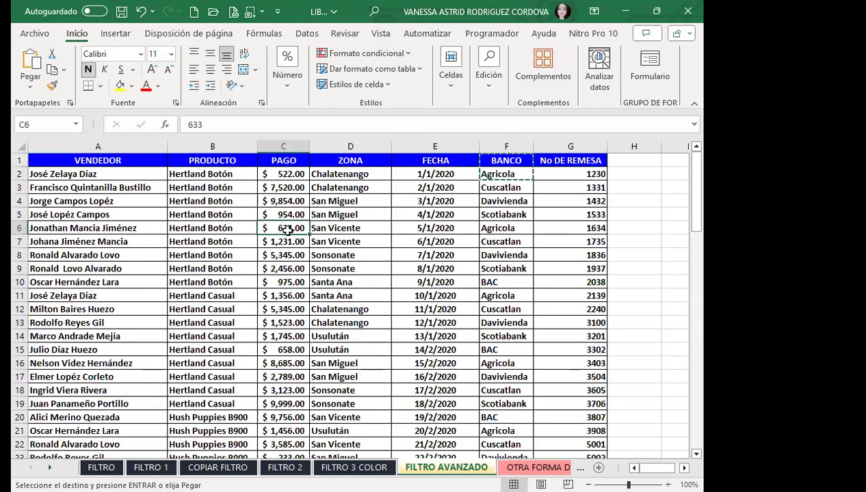
pyautogui.press('Escape')
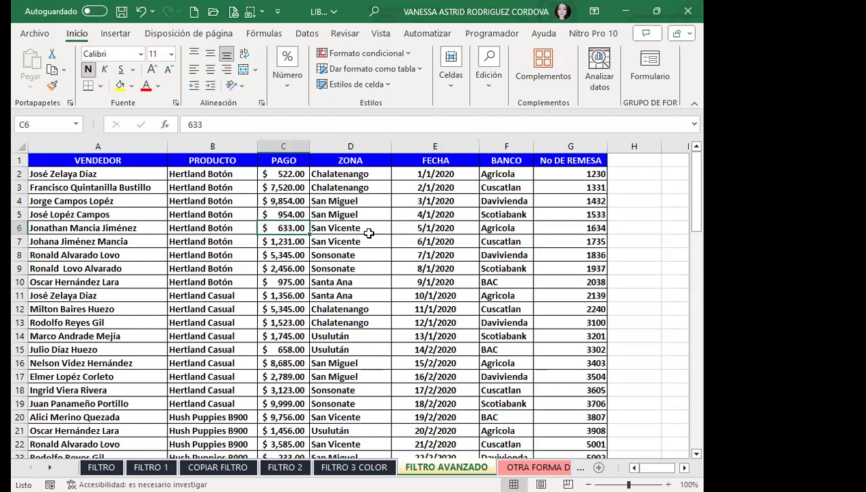
# Step: Check the BANCO/Agricola criteria cells in E35:E36 below the table
pyautogui.click(348, 227)
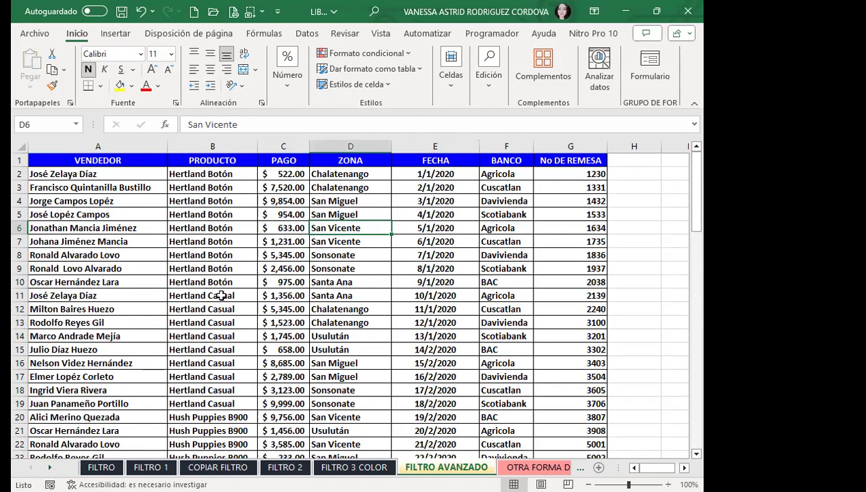
pyautogui.scroll(-9, 233, 267)
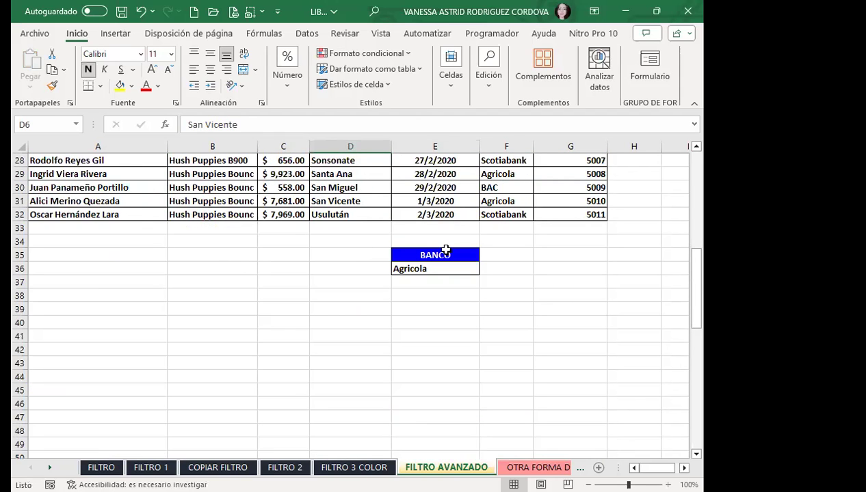
pyautogui.moveTo(445, 250); pyautogui.dragTo(446, 266)
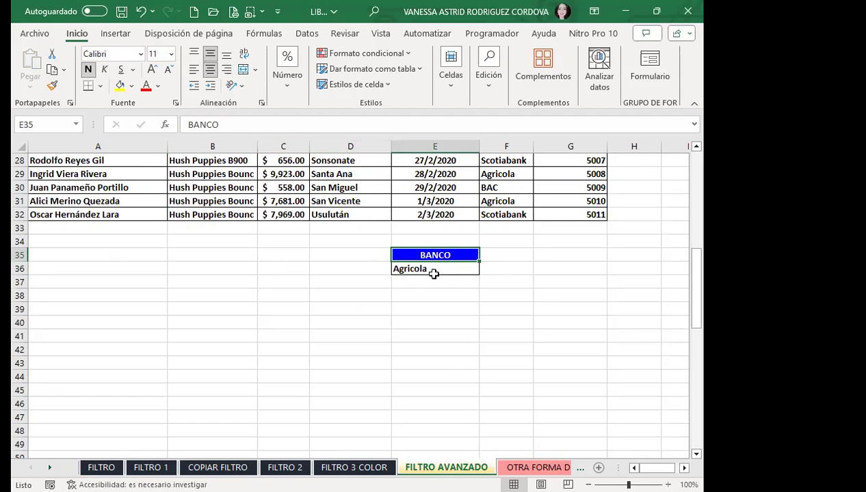
pyautogui.click(452, 265)
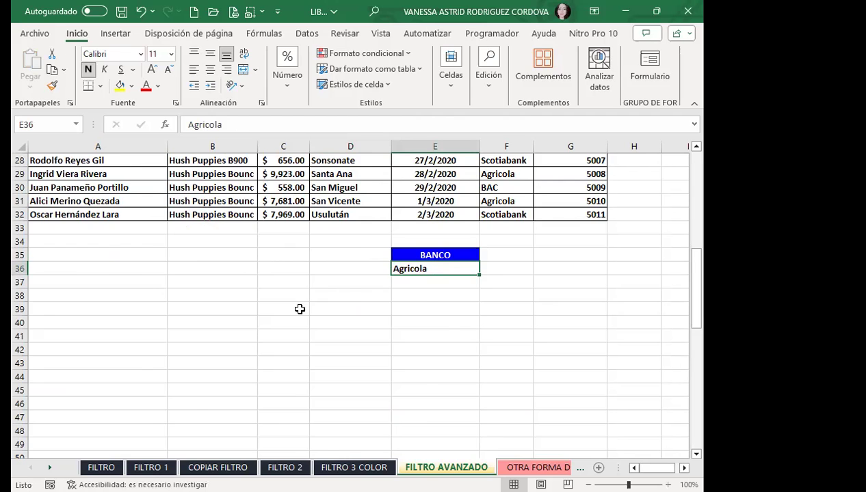
pyautogui.scroll(7, 301, 304)
pyautogui.scroll(2, 321, 287)
pyautogui.click(349, 255)
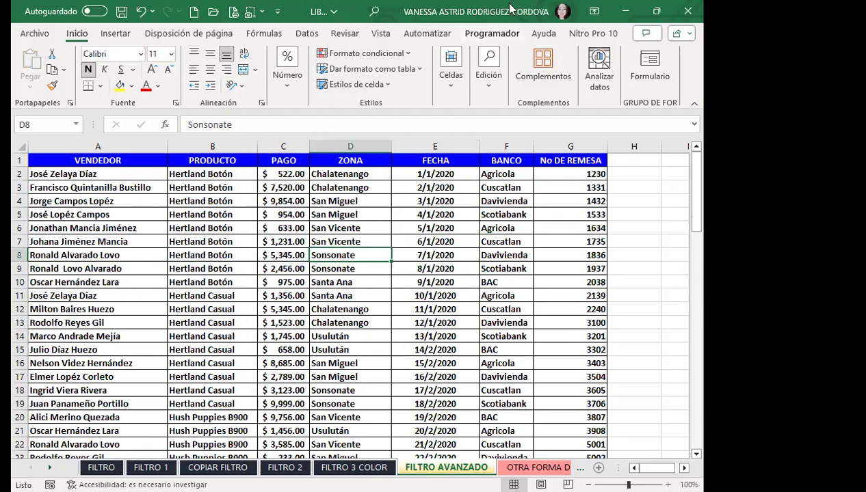
# Step: Open Advanced Filter and clear its previous list and criteria ranges
pyautogui.click(306, 34)
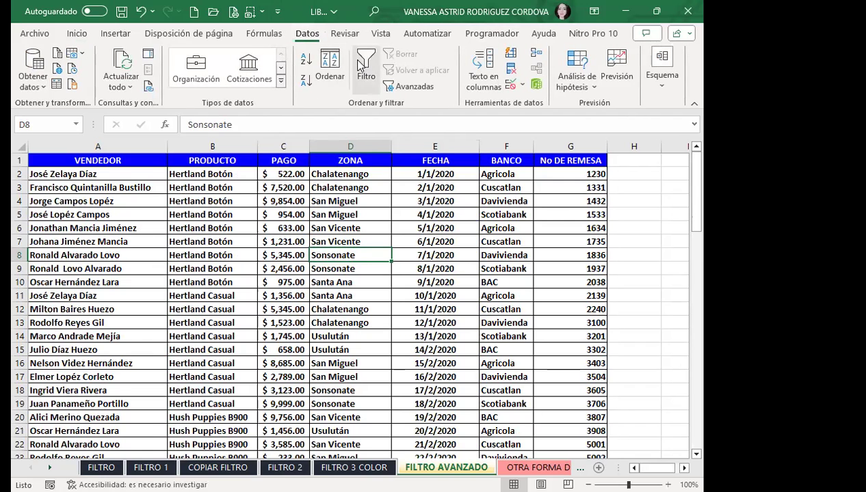
pyautogui.click(412, 87)
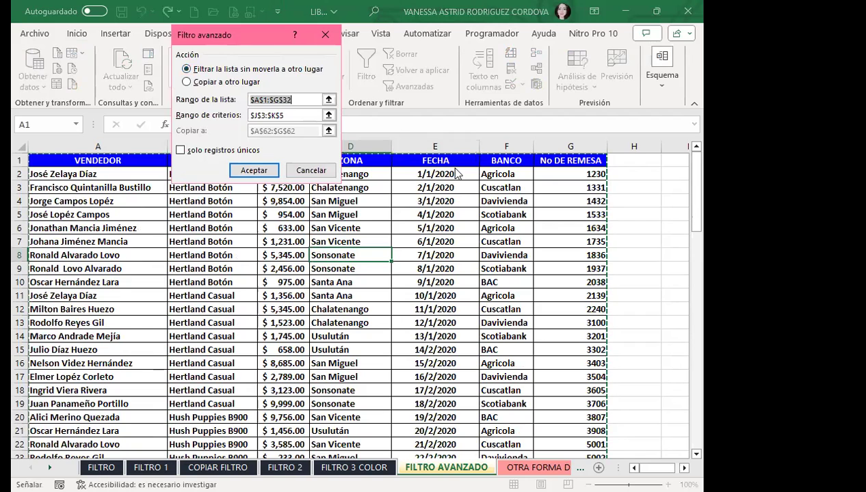
pyautogui.moveTo(237, 38); pyautogui.dragTo(453, 166)
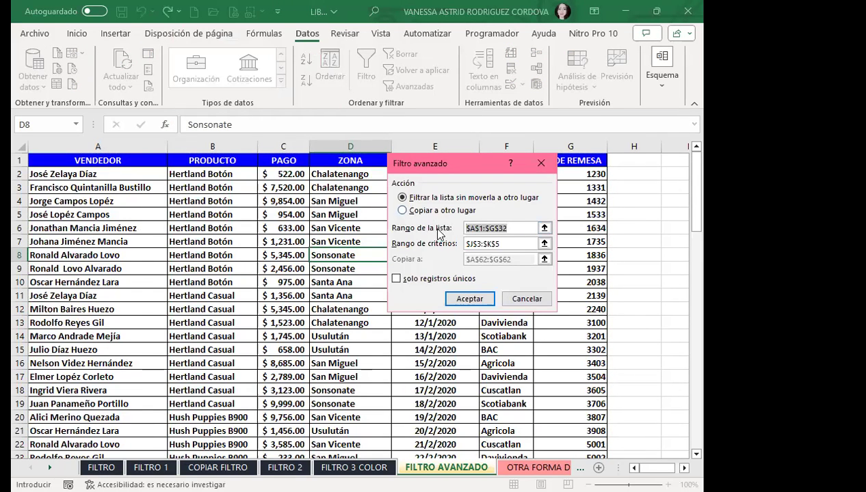
pyautogui.press('Delete')
pyautogui.press('Tab')
pyautogui.press('Delete')
pyautogui.click(402, 210)
pyautogui.click(499, 259)
pyautogui.press('Delete')
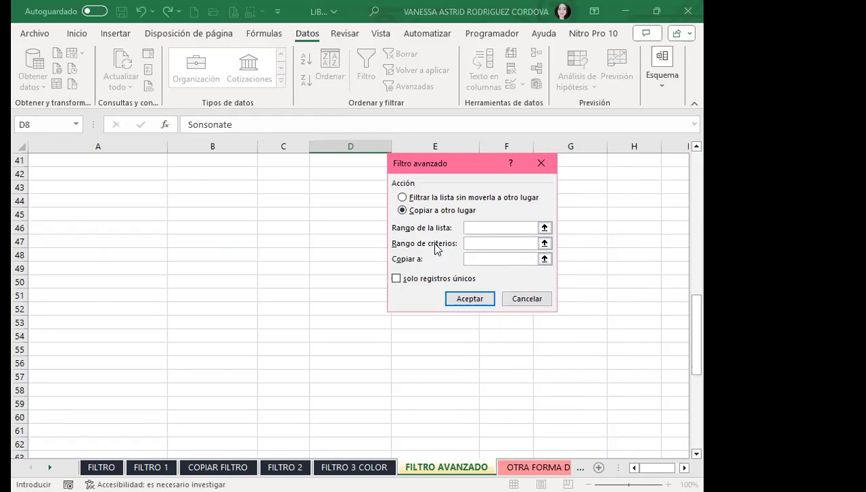
pyautogui.scroll(8, 299, 270)
pyautogui.scroll(5, 277, 212)
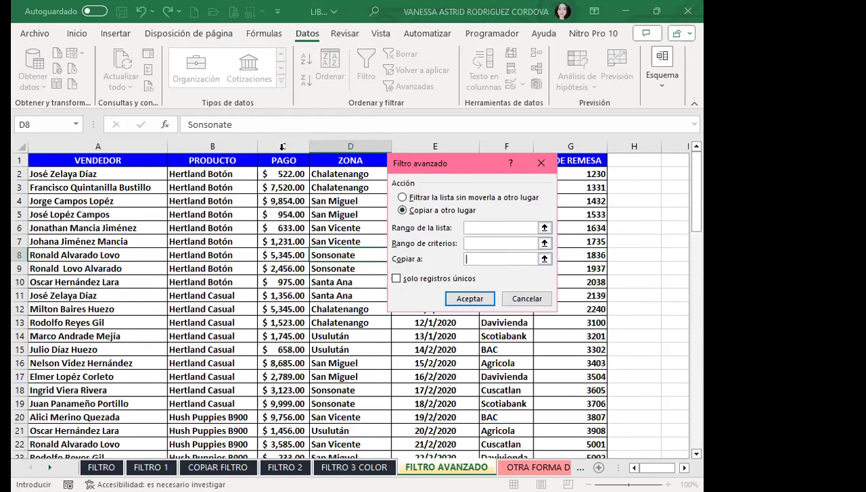
pyautogui.moveTo(464, 171); pyautogui.dragTo(515, 165)
pyautogui.click(453, 192)
pyautogui.click(453, 204)
pyautogui.click(452, 191)
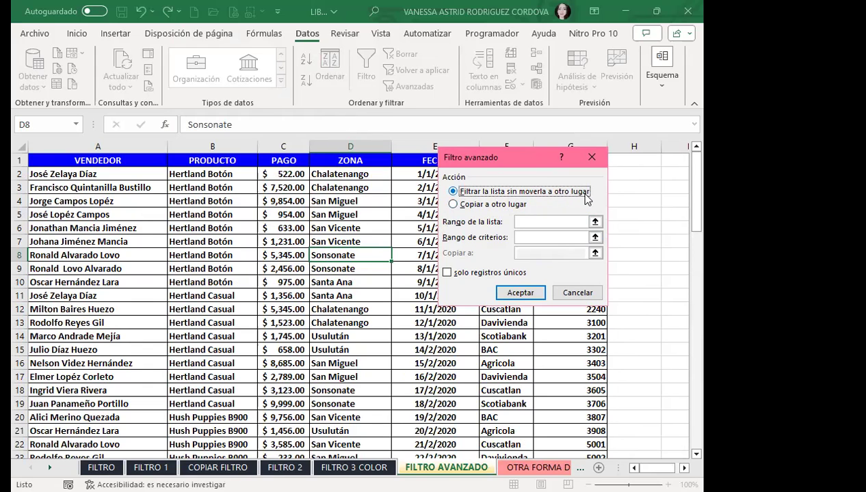
# Step: Set the list range to A1:G32 and the criteria range to E35:E36
pyautogui.click(548, 222)
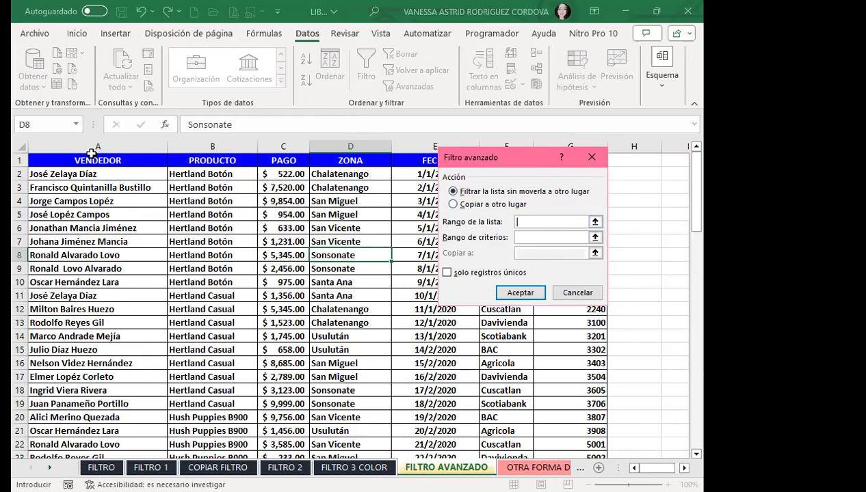
pyautogui.click(71, 159)
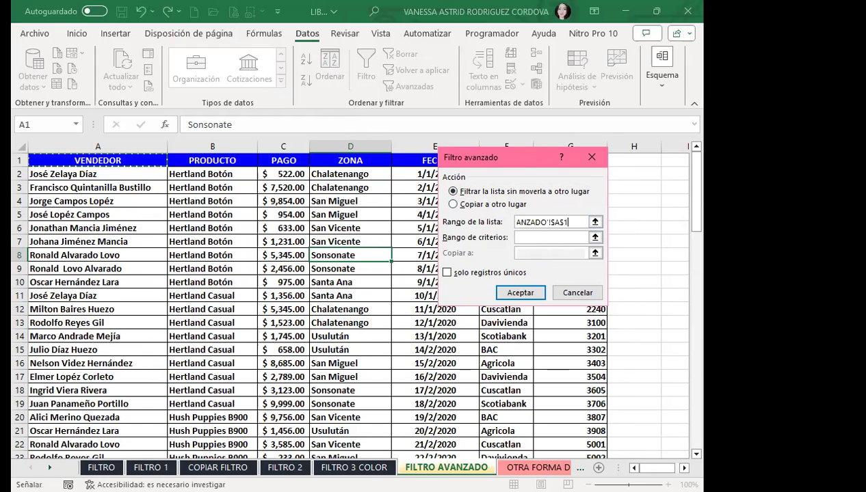
pyautogui.moveTo(71, 159); pyautogui.dragTo(563, 442)
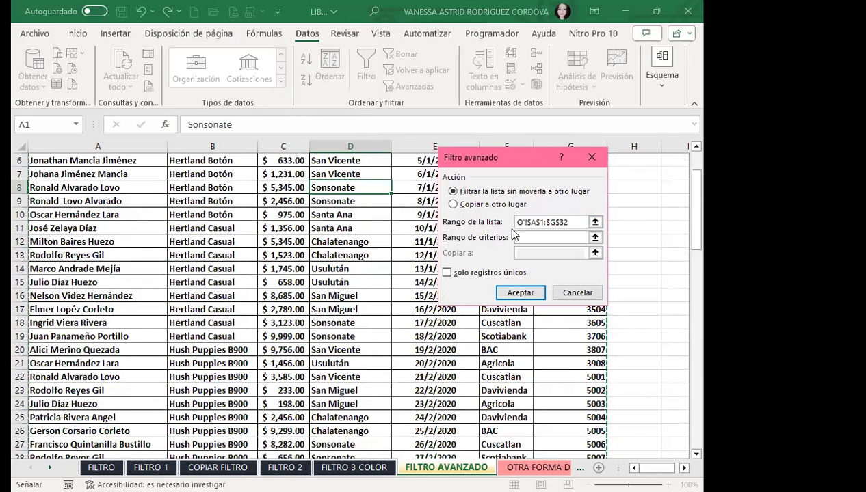
pyautogui.click(523, 238)
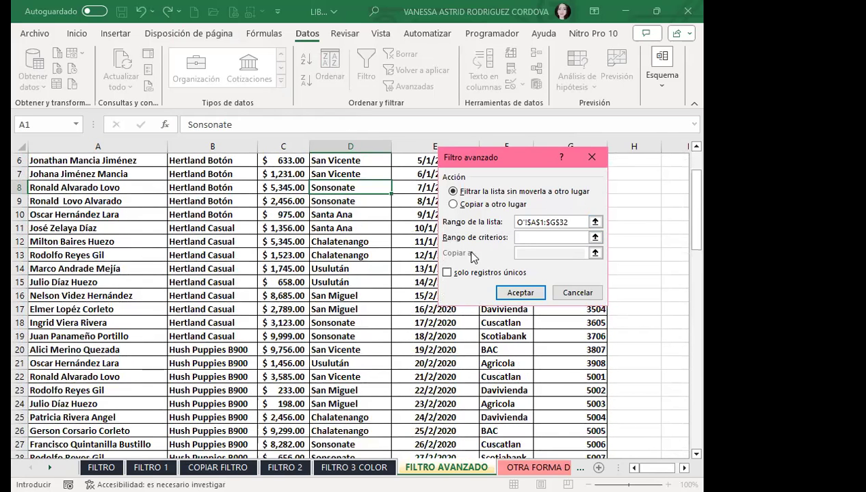
pyautogui.scroll(-3, 375, 300)
pyautogui.scroll(-4, 370, 294)
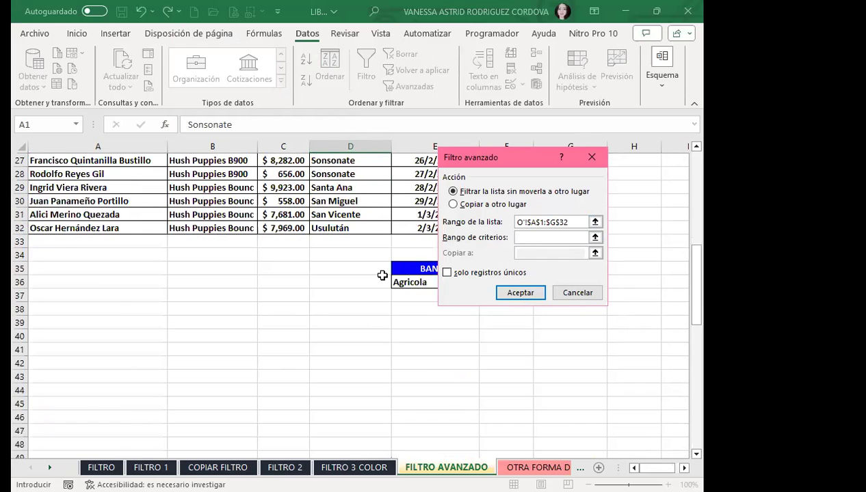
pyautogui.scroll(1, 382, 275)
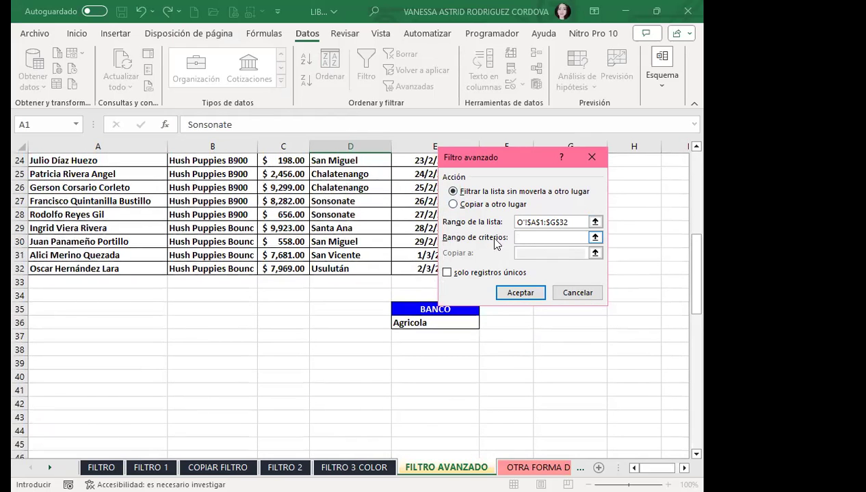
pyautogui.click(413, 307)
pyautogui.moveTo(415, 315); pyautogui.dragTo(415, 324)
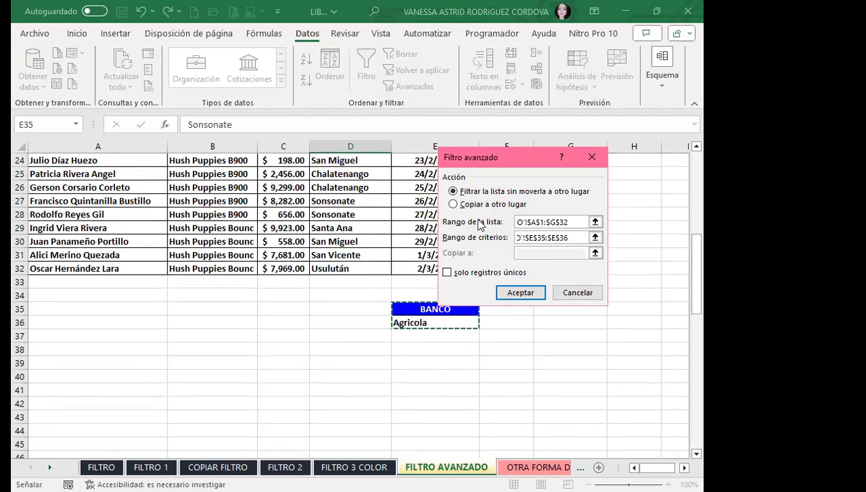
# Step: Copy the Agricola matches to A39 and run the filter
pyautogui.click(458, 205)
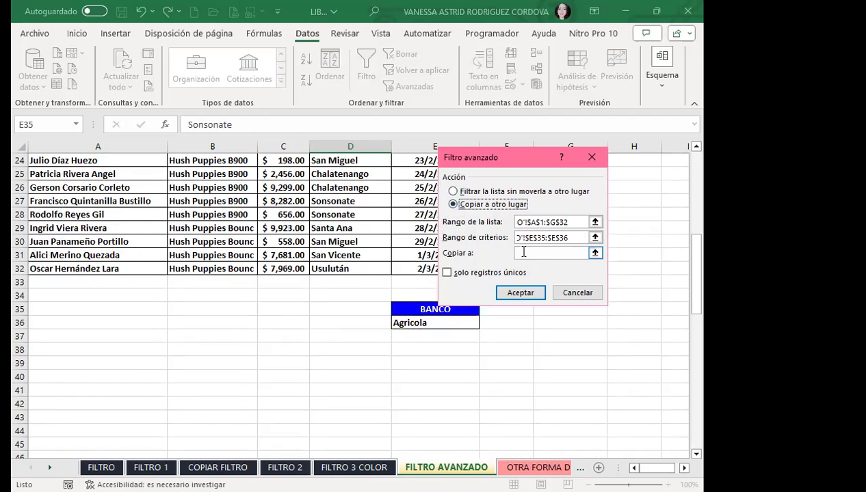
pyautogui.click(523, 253)
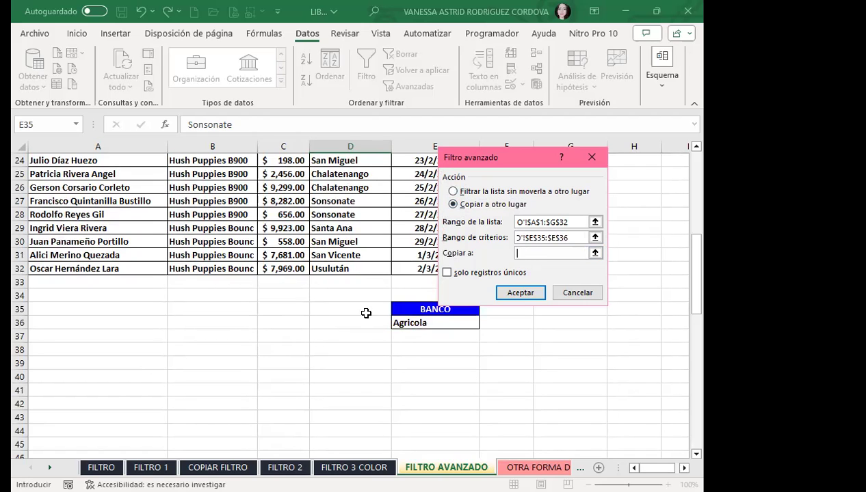
pyautogui.click(50, 365)
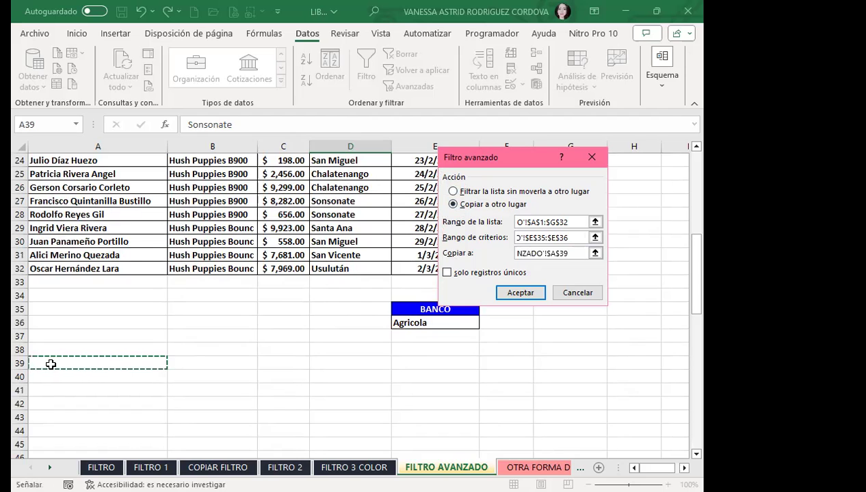
pyautogui.click(519, 292)
pyautogui.scroll(-10, 396, 287)
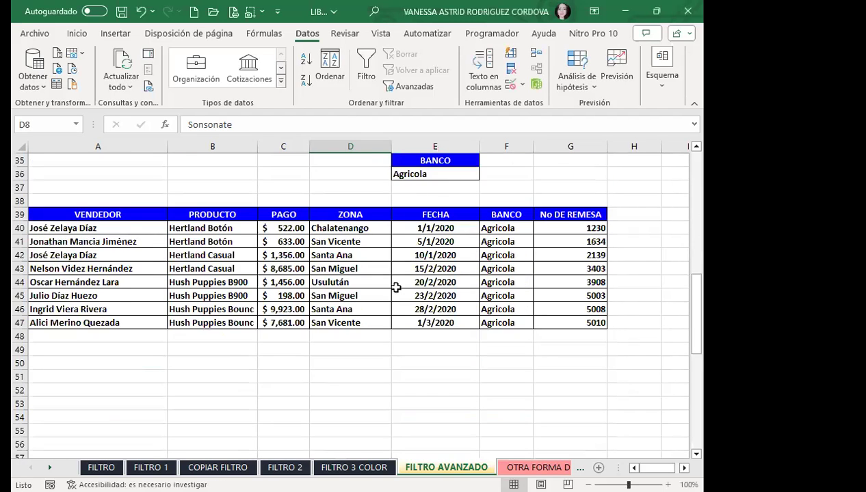
pyautogui.scroll(-1, 396, 287)
pyautogui.moveTo(492, 190); pyautogui.dragTo(498, 273)
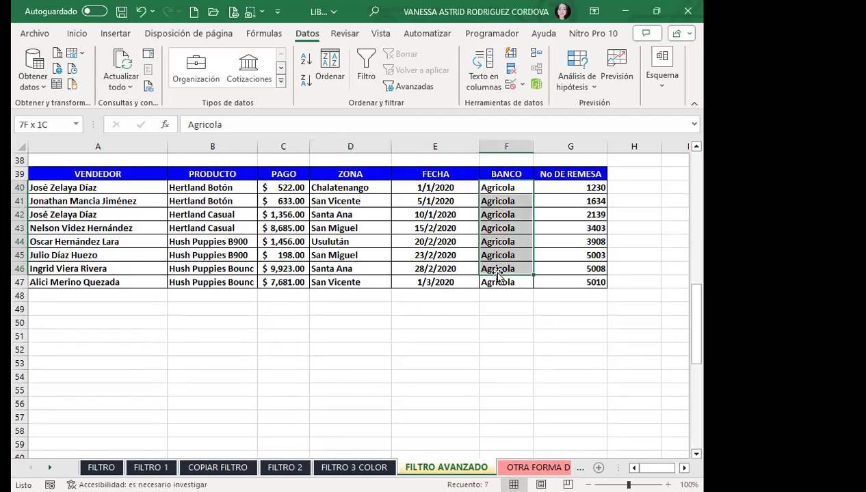
pyautogui.scroll(12, 513, 246)
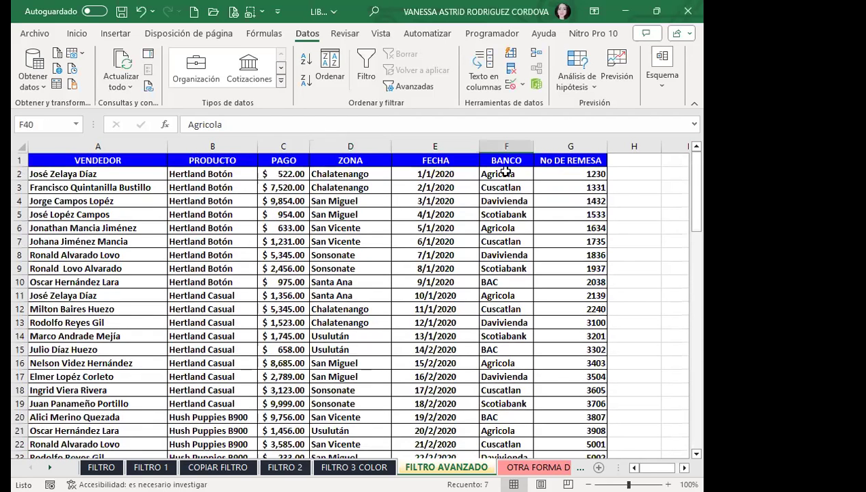
pyautogui.click(505, 214)
pyautogui.click(511, 267)
pyautogui.click(504, 295)
pyautogui.scroll(-3, 499, 311)
pyautogui.scroll(-4, 504, 305)
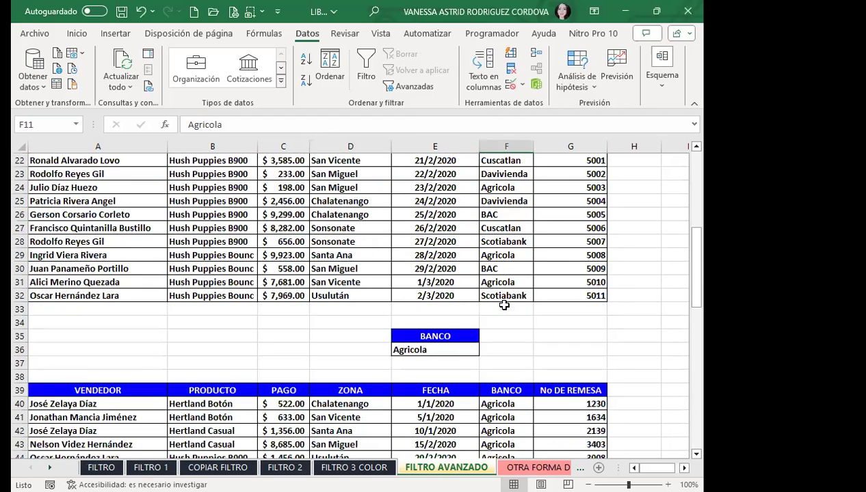
pyautogui.scroll(4, 504, 306)
pyautogui.scroll(3, 504, 306)
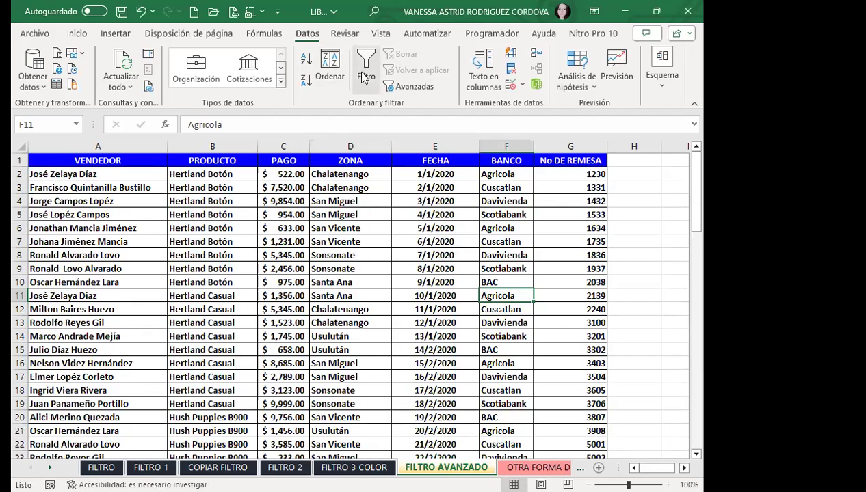
pyautogui.click(513, 268)
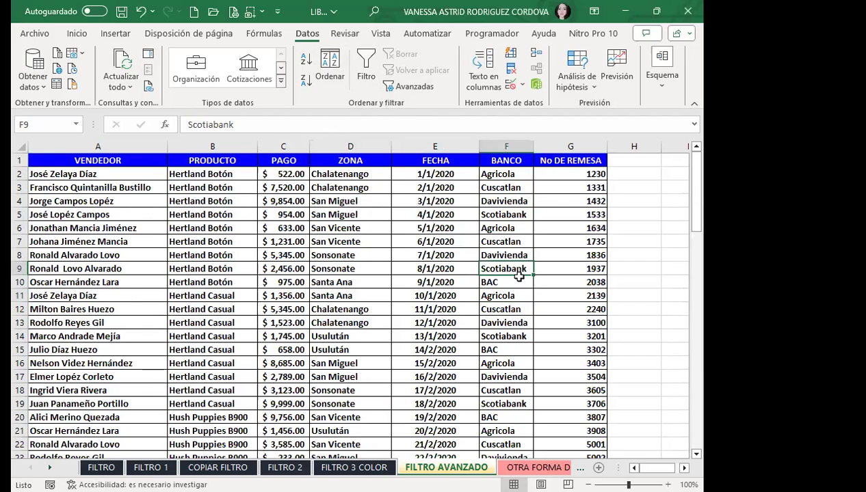
pyautogui.moveTo(116, 161); pyautogui.dragTo(567, 280)
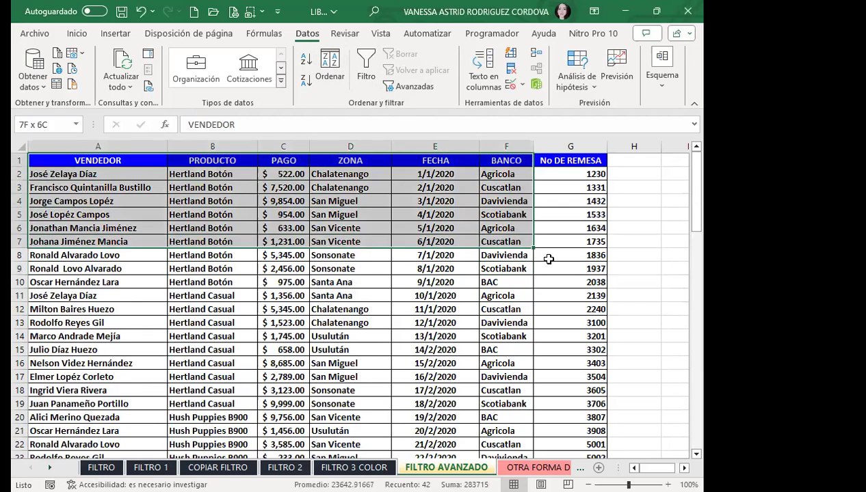
pyautogui.scroll(-9, 250, 267)
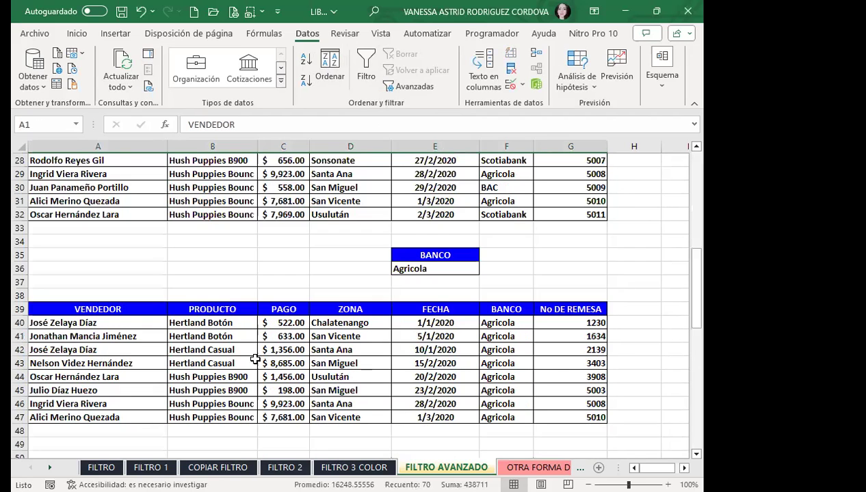
pyautogui.scroll(-1, 258, 339)
pyautogui.scroll(-1, 258, 339)
pyautogui.scroll(4, 244, 296)
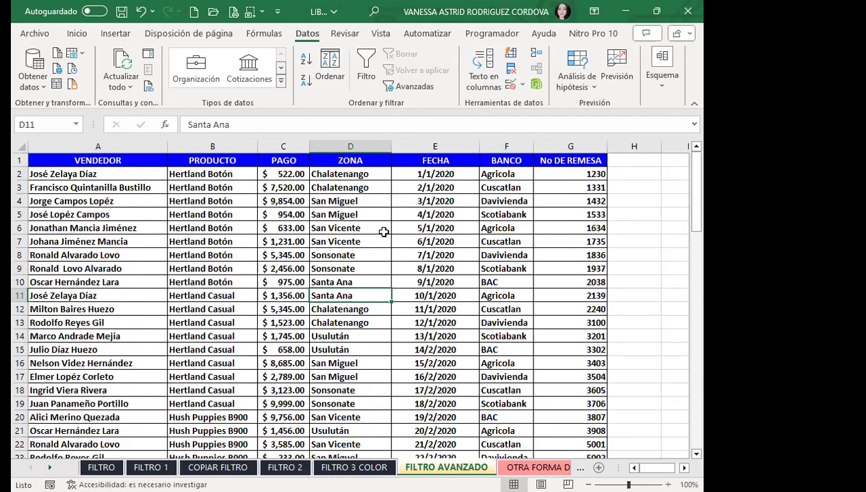
pyautogui.scroll(-6, 385, 230)
pyautogui.scroll(-3, 417, 304)
pyautogui.scroll(-3, 402, 295)
pyautogui.scroll(2, 364, 284)
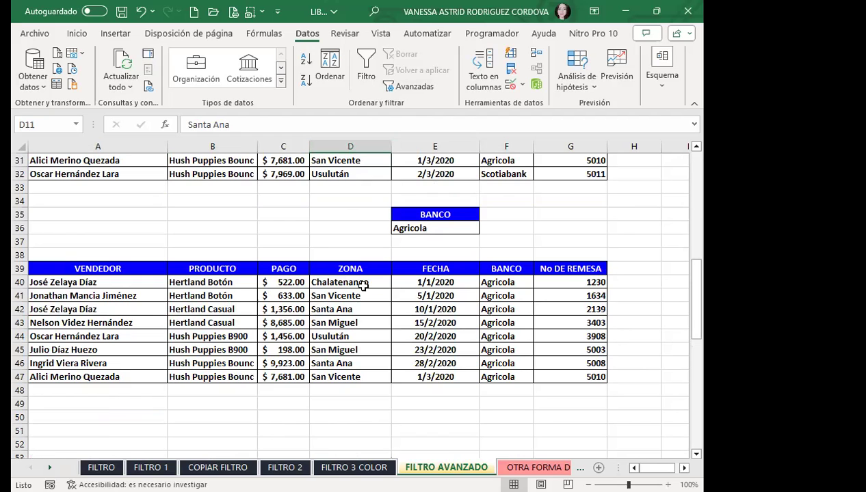
pyautogui.scroll(9, 627, 221)
pyautogui.scroll(1, 627, 221)
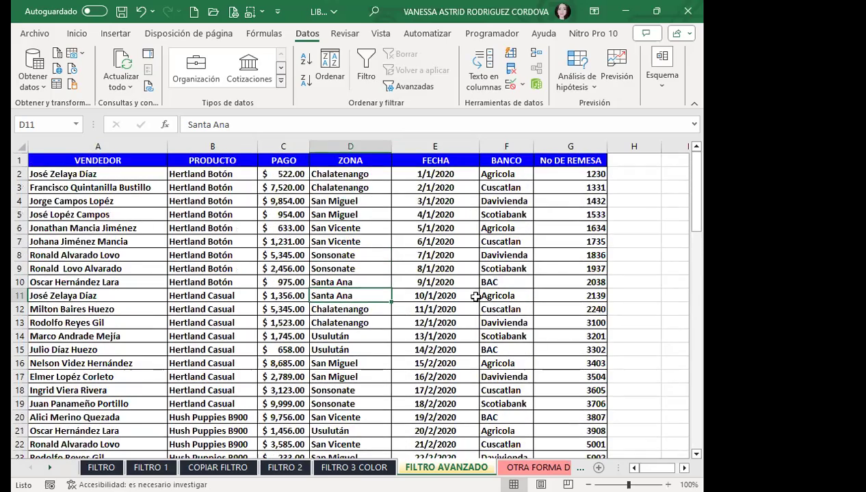
pyautogui.click(495, 281)
pyautogui.scroll(-3, 483, 222)
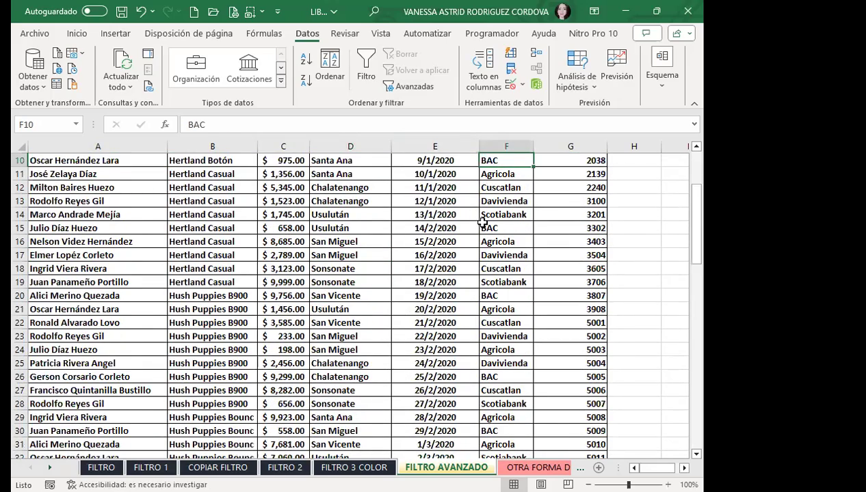
pyautogui.scroll(-4, 483, 222)
pyautogui.scroll(-2, 487, 218)
pyautogui.scroll(-3, 459, 171)
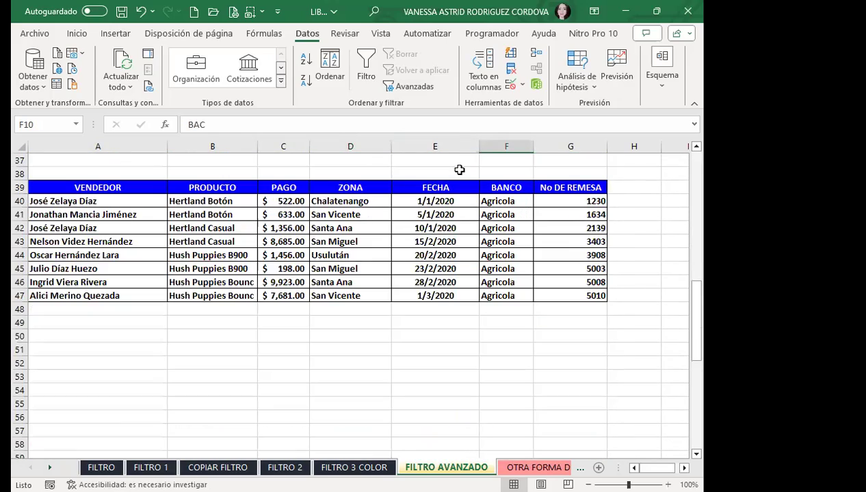
pyautogui.scroll(3, 456, 266)
pyautogui.scroll(3, 456, 266)
pyautogui.click(478, 263)
pyautogui.scroll(-3, 437, 263)
pyautogui.scroll(-4, 405, 264)
pyautogui.click(328, 237)
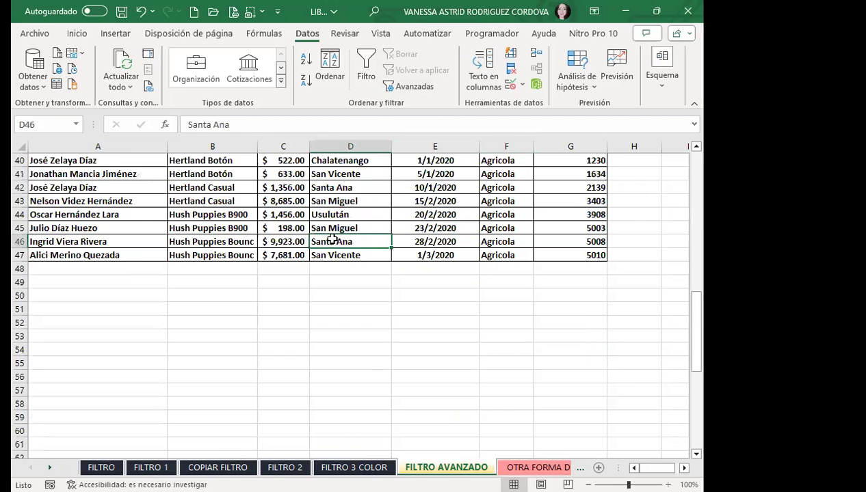
pyautogui.scroll(3, 465, 253)
# Step: Copy the BANCO/Agricola criteria from E35:E36 into E50:E51
pyautogui.moveTo(468, 214); pyautogui.dragTo(460, 228)
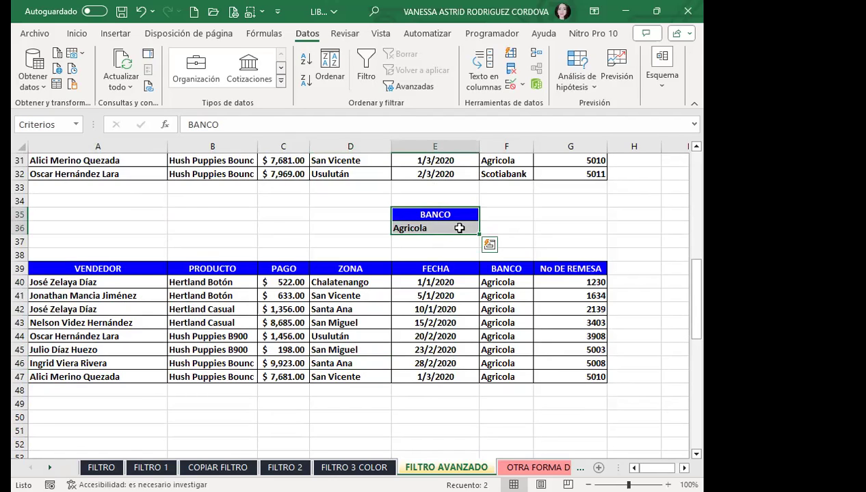
pyautogui.hotkey('ctrl', 'q')
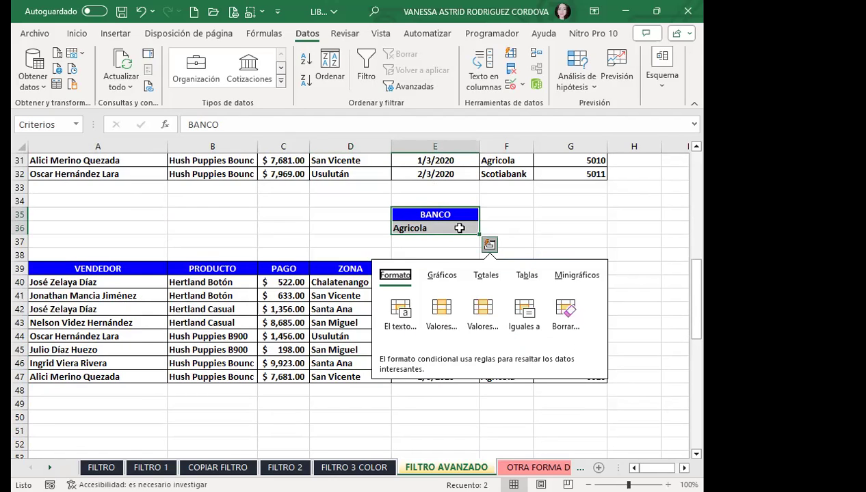
pyautogui.press('Escape')
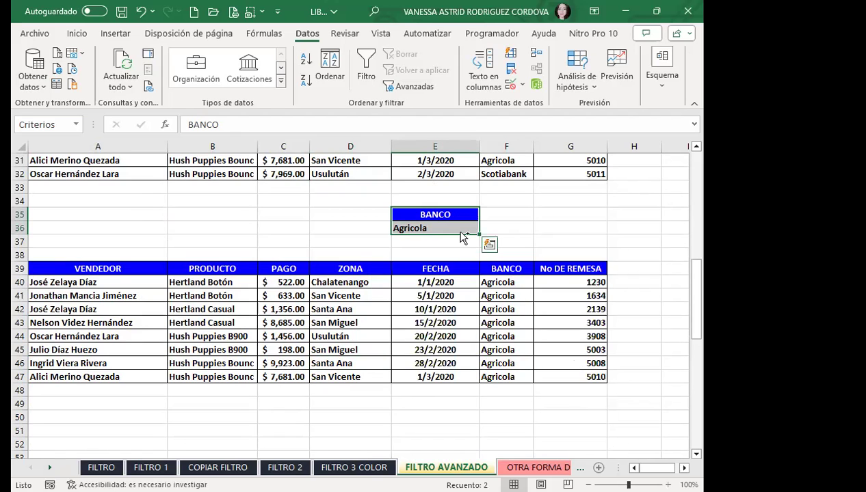
pyautogui.hotkey('ctrl', 'c')
pyautogui.scroll(-4, 437, 273)
pyautogui.click(444, 255)
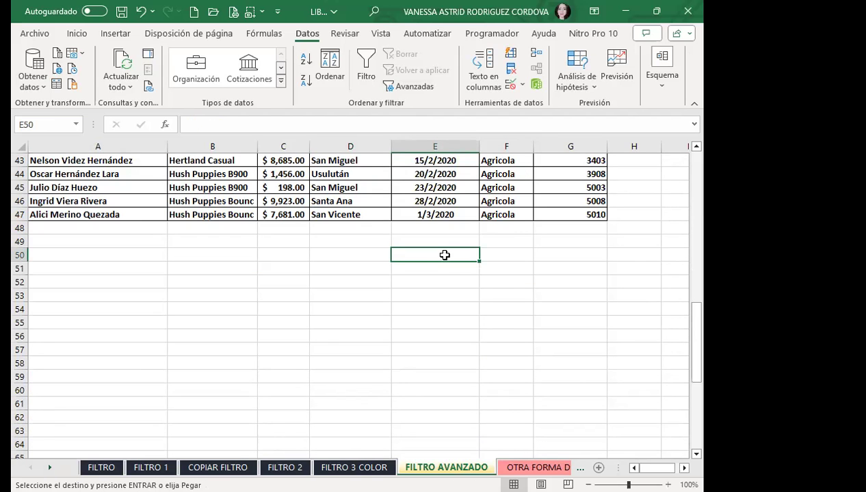
pyautogui.hotkey('ctrl', 'v')
# Step: Add BAC from F20 into E52 under Agricola, then cancel the pending copy
pyautogui.scroll(9, 443, 263)
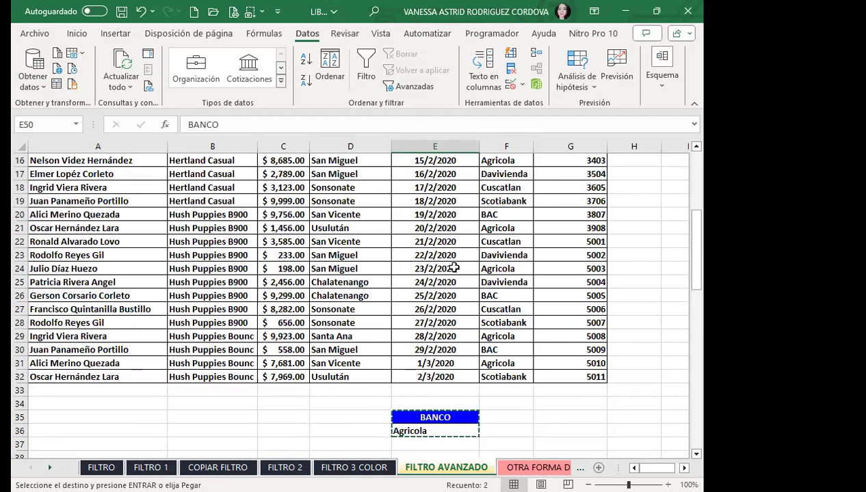
pyautogui.click(517, 223)
pyautogui.click(523, 214)
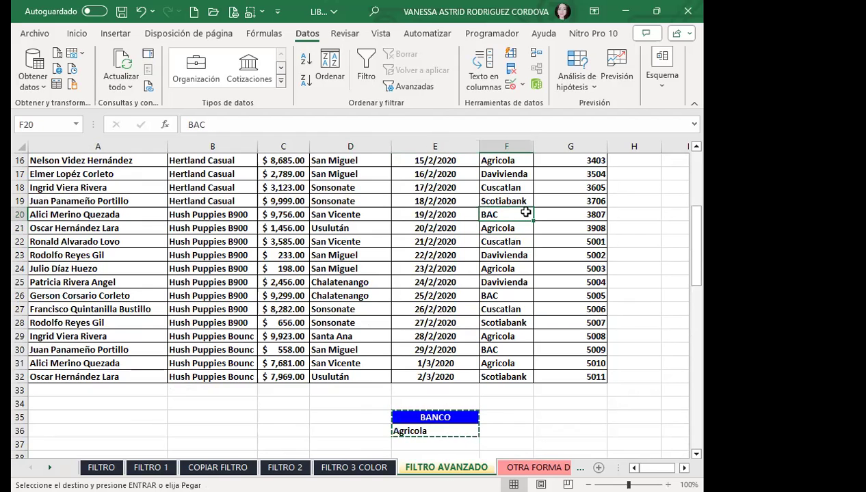
pyautogui.scroll(-5, 525, 213)
pyautogui.scroll(-4, 434, 301)
pyautogui.click(435, 282)
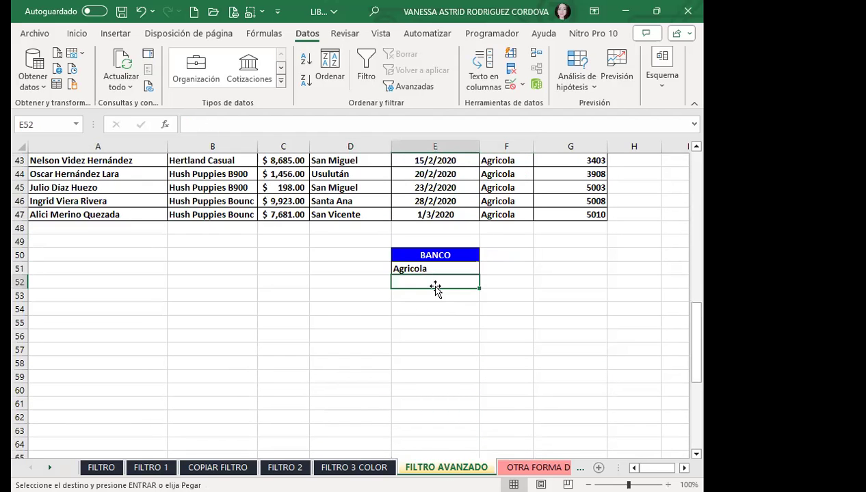
pyautogui.hotkey('ctrl', 'v')
pyautogui.scroll(5, 376, 314)
pyautogui.scroll(9, 319, 308)
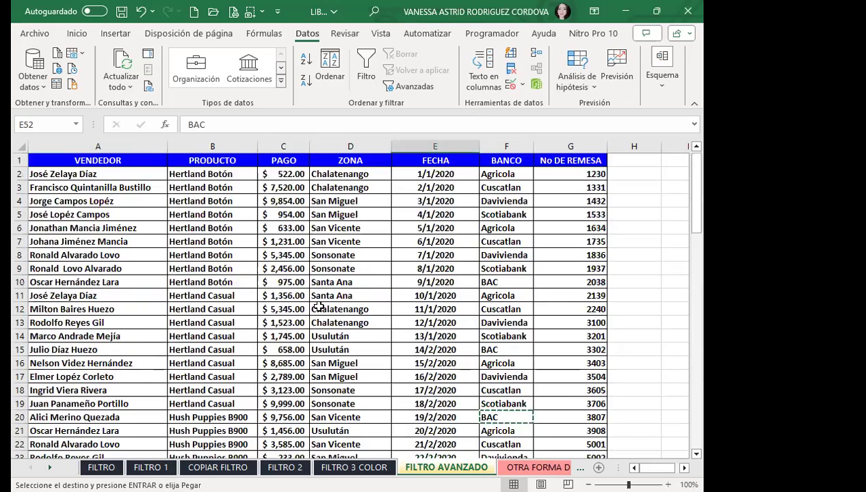
pyautogui.scroll(-8, 319, 307)
pyautogui.scroll(4, 402, 294)
pyautogui.scroll(4, 403, 294)
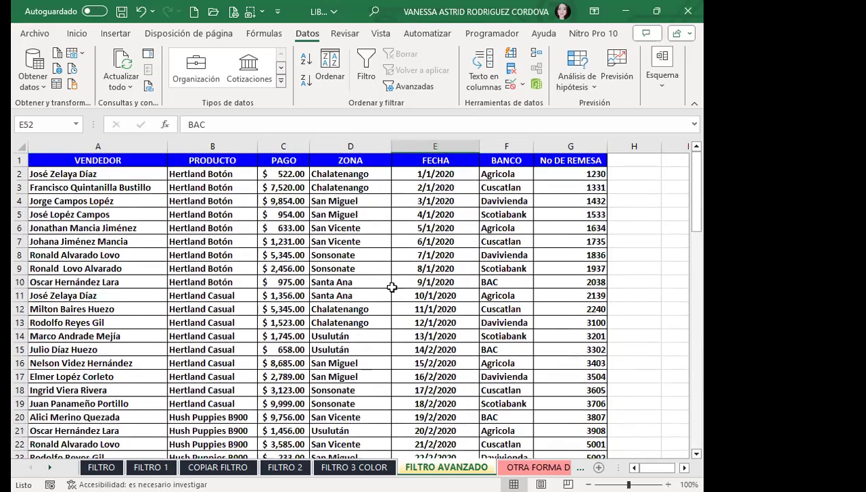
pyautogui.click(382, 255)
pyautogui.press('Escape')
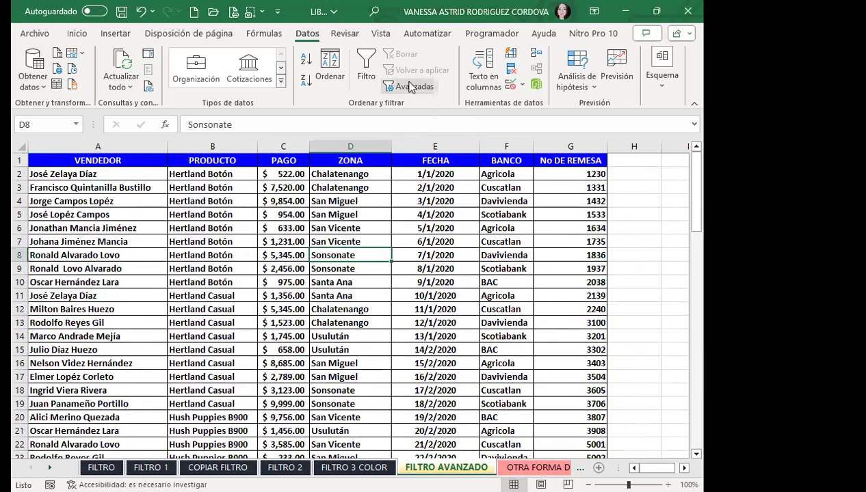
# Step: Run the Advanced Filter with criteria range E50:E52, copying the results to A56
pyautogui.click(409, 86)
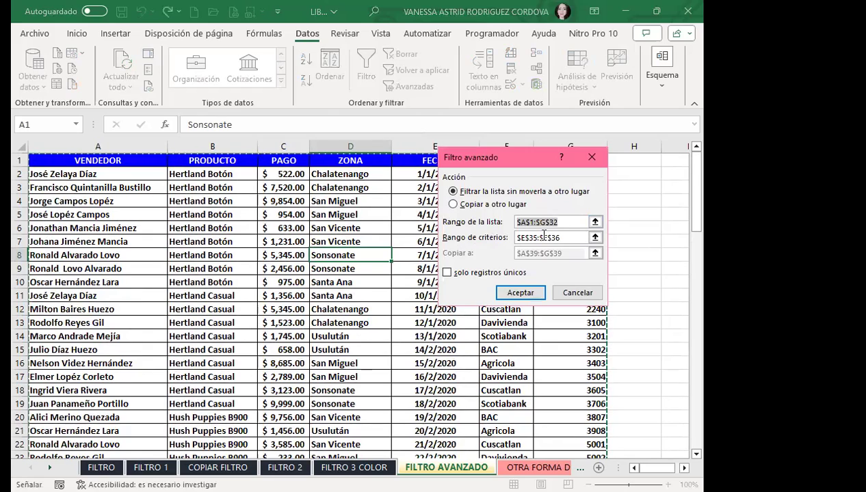
pyautogui.scroll(-4, 341, 296)
pyautogui.scroll(-2, 321, 267)
pyautogui.scroll(4, 305, 266)
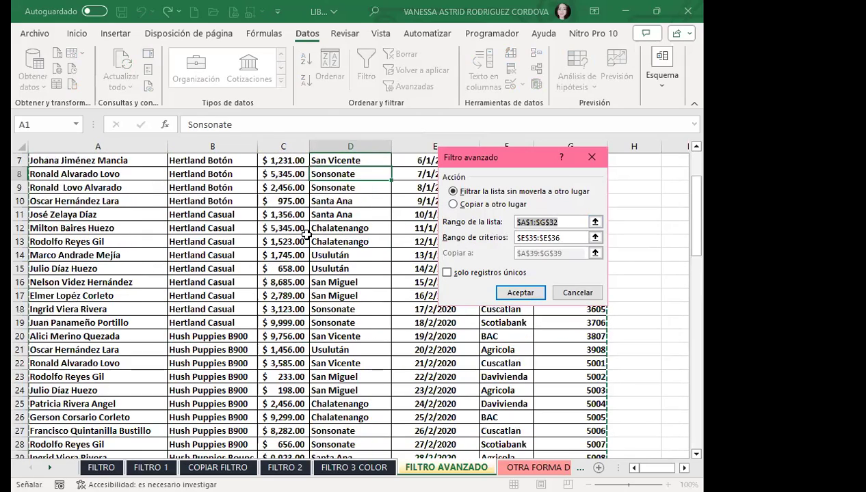
pyautogui.scroll(2, 274, 208)
pyautogui.scroll(-4, 274, 233)
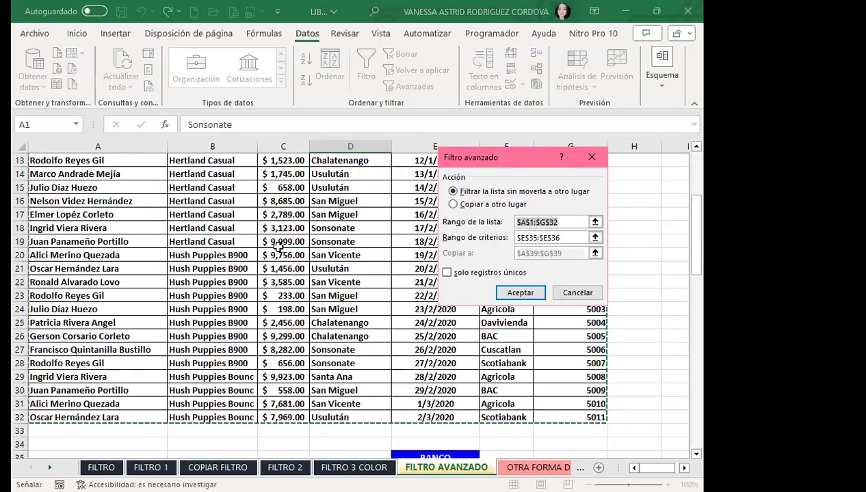
pyautogui.scroll(-5, 278, 247)
pyautogui.scroll(-4, 278, 247)
pyautogui.scroll(-2, 278, 247)
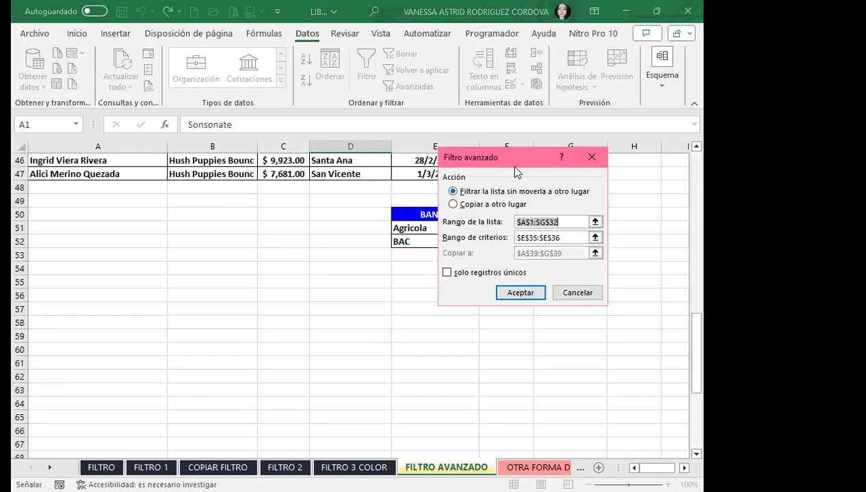
pyautogui.moveTo(538, 158); pyautogui.dragTo(598, 159)
pyautogui.click(616, 238)
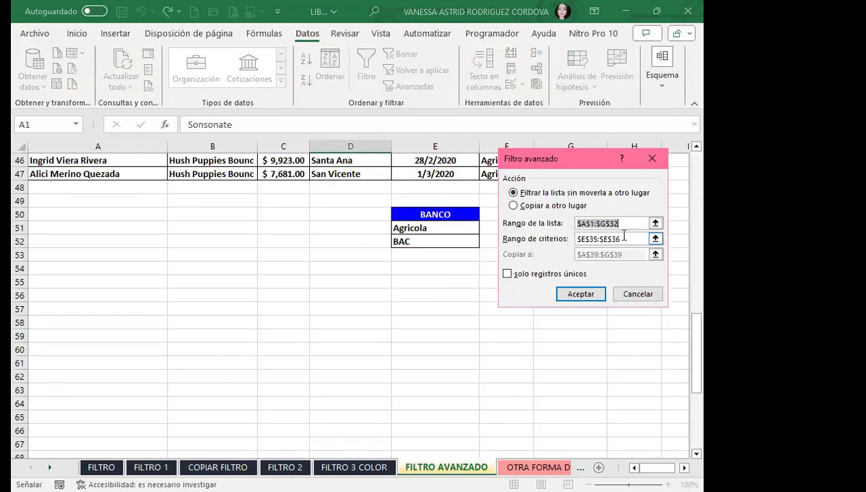
pyautogui.scroll(-3, 396, 280)
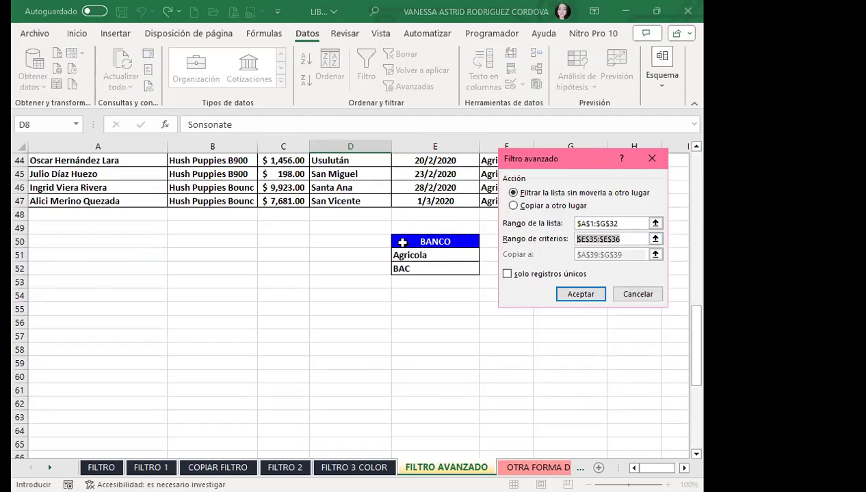
pyautogui.click(402, 242)
pyautogui.moveTo(405, 269); pyautogui.dragTo(407, 268)
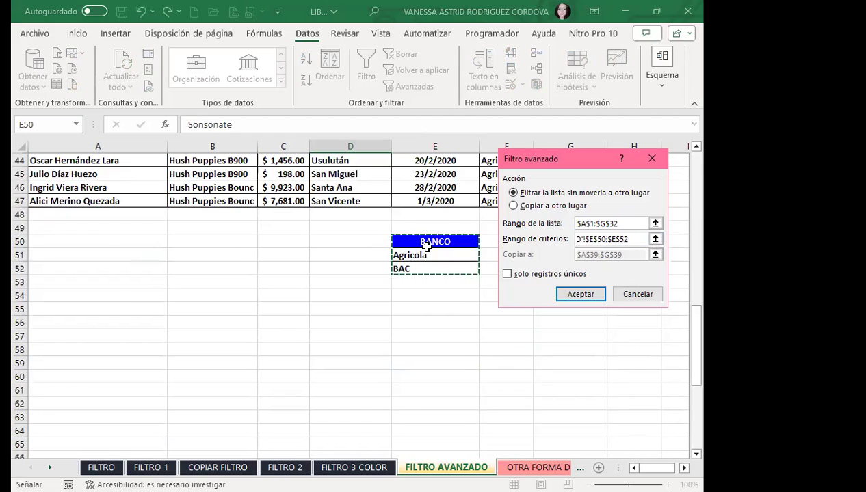
pyautogui.click(518, 207)
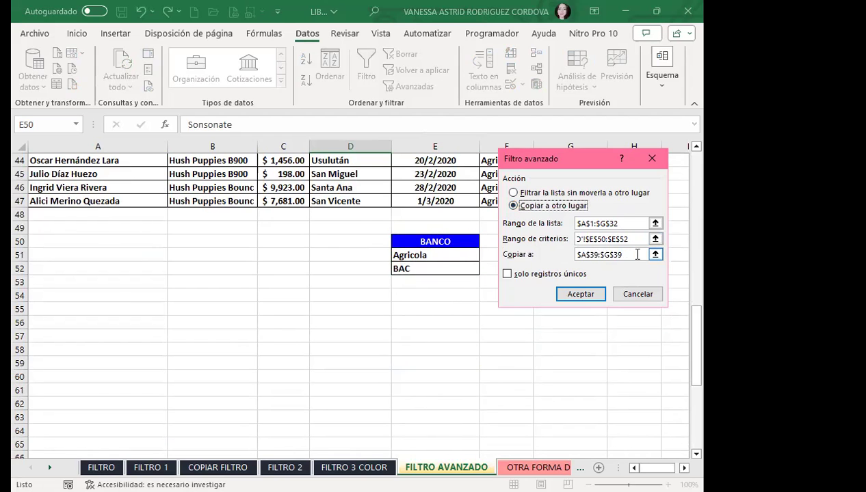
pyautogui.click(637, 254)
pyautogui.scroll(-3, 83, 281)
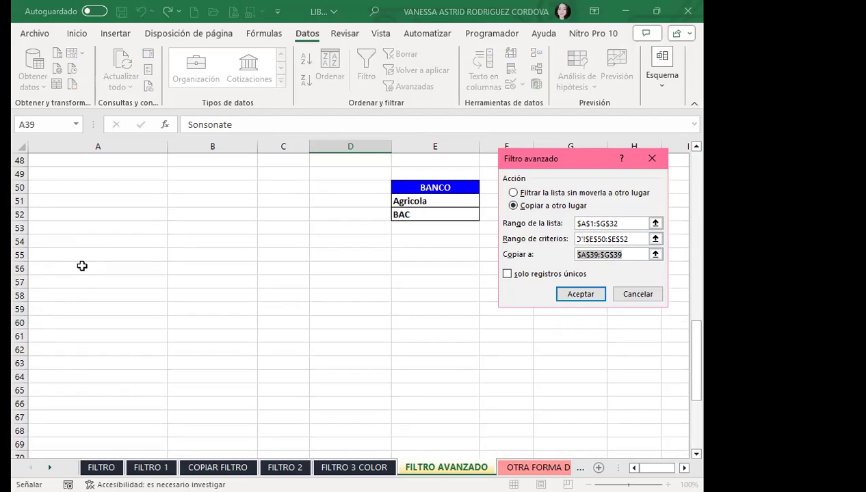
pyautogui.click(82, 266)
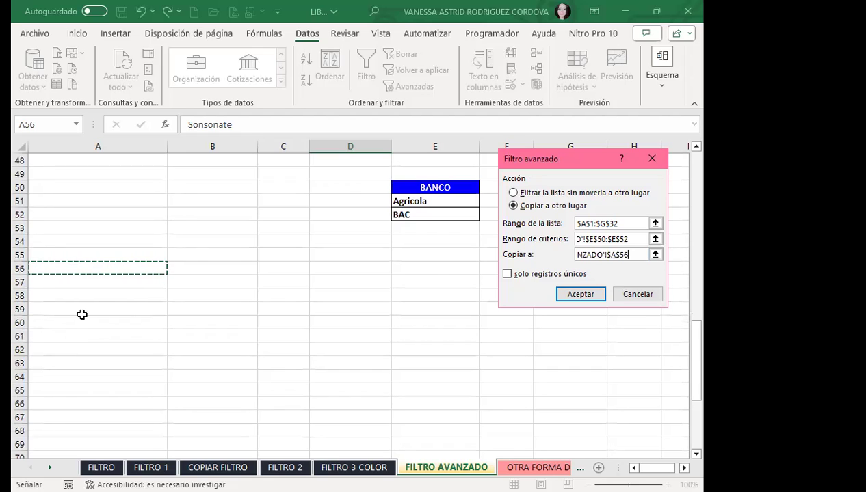
pyautogui.click(580, 296)
# Step: Check the extracted Agricola and BAC rows, then select the BANCO criteria E50:E52
pyautogui.scroll(-5, 361, 345)
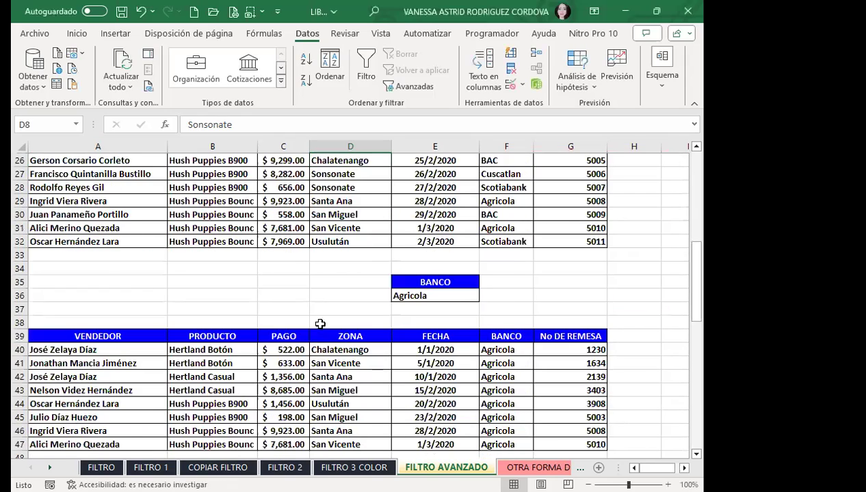
pyautogui.scroll(-5, 335, 273)
pyautogui.scroll(-2, 333, 259)
pyautogui.scroll(-3, 328, 248)
pyautogui.scroll(-1, 329, 247)
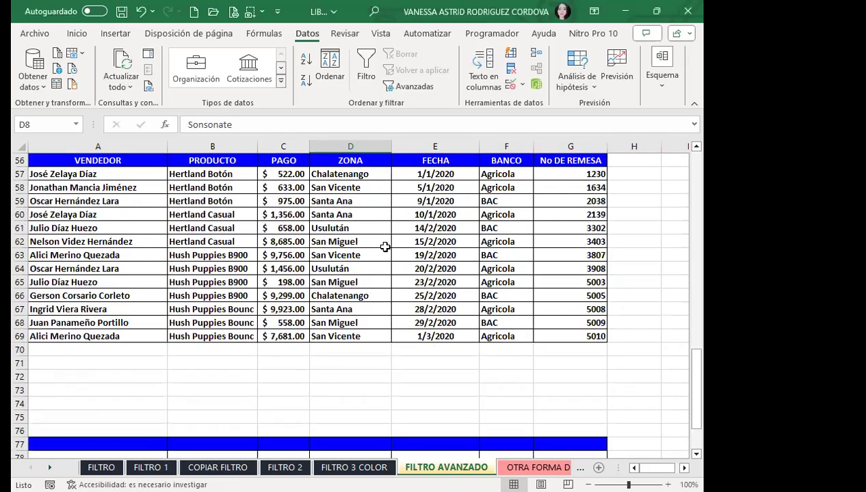
pyautogui.click(512, 190)
pyautogui.click(504, 199)
pyautogui.click(507, 214)
pyautogui.click(506, 227)
pyautogui.scroll(2, 408, 251)
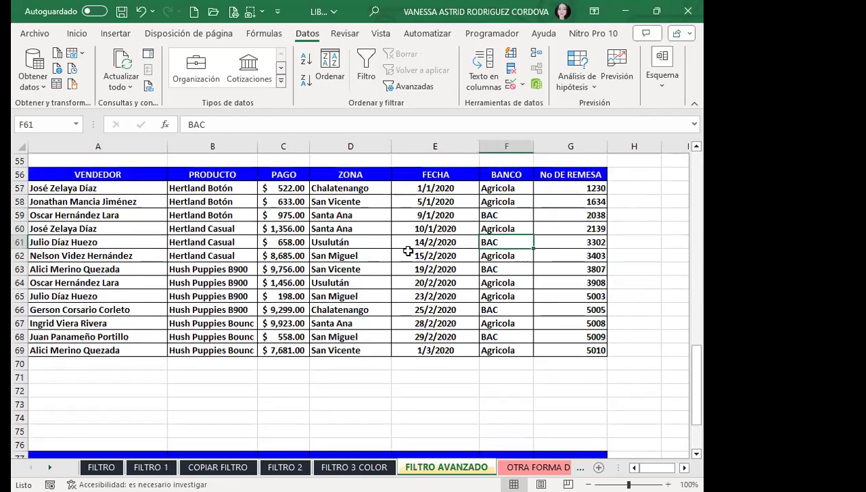
pyautogui.moveTo(432, 157); pyautogui.dragTo(424, 189)
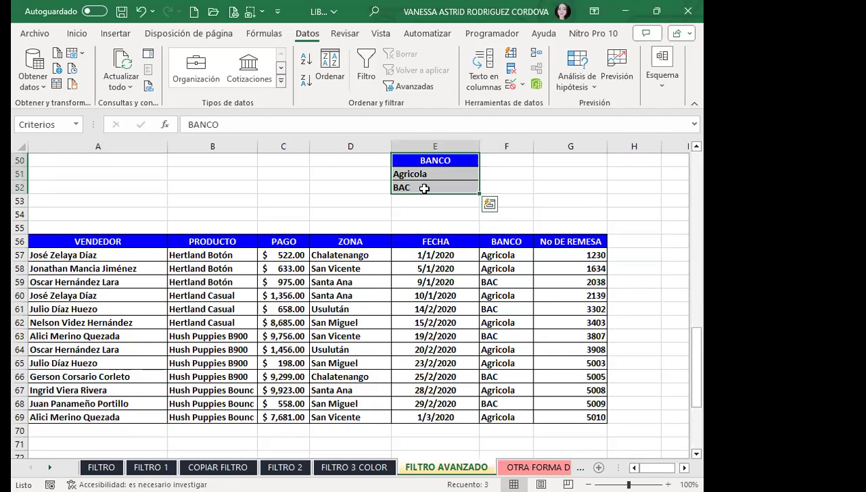
# Step: Copy the BANCO criteria cells E50:E52
pyautogui.hotkey('ctrl', 'c')
pyautogui.scroll(-3, 411, 226)
pyautogui.scroll(-4, 411, 260)
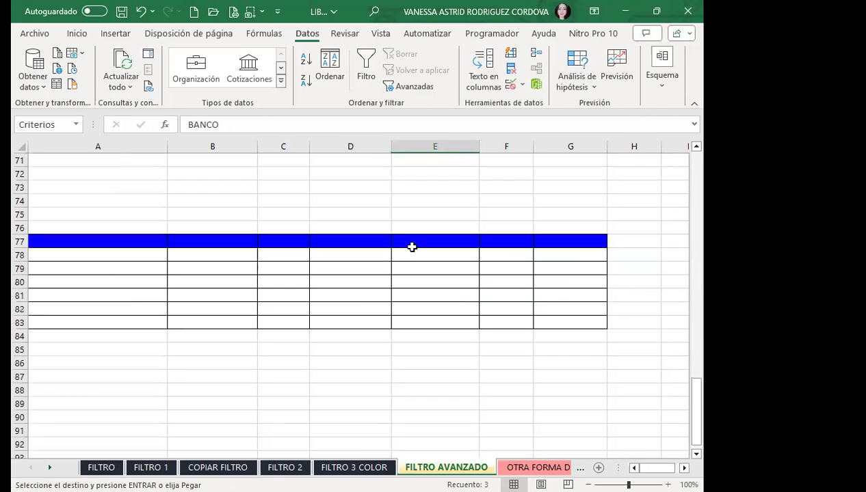
pyautogui.scroll(2, 412, 247)
# Step: Delete the empty table rows from row 77 downward and reselect E50:E52
pyautogui.click(17, 323)
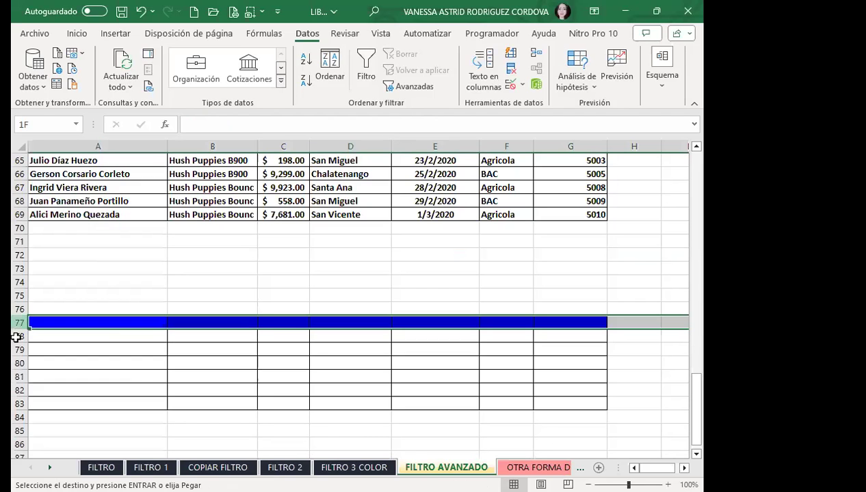
pyautogui.hotkey('ctrl', 'shift', 'Down')
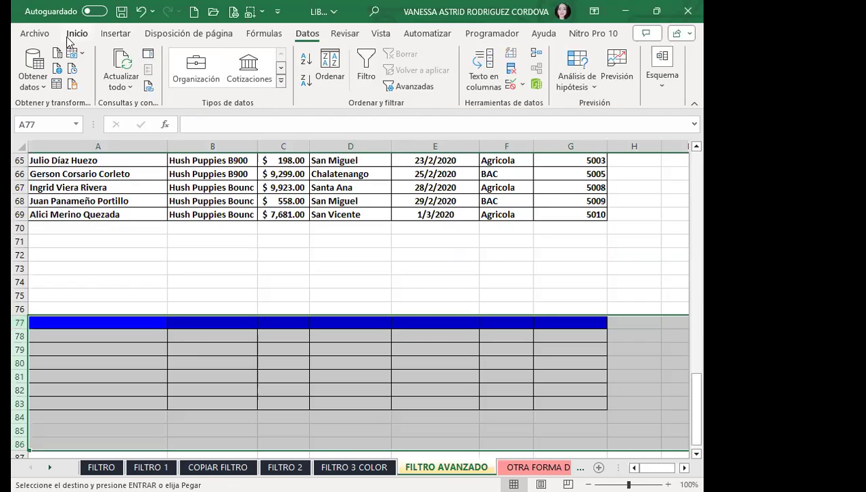
pyautogui.click(76, 33)
pyautogui.click(457, 94)
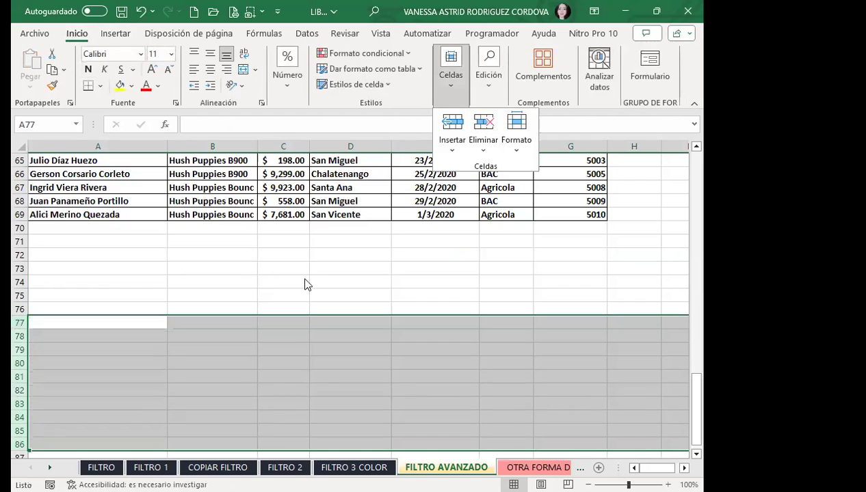
pyautogui.scroll(6, 446, 283)
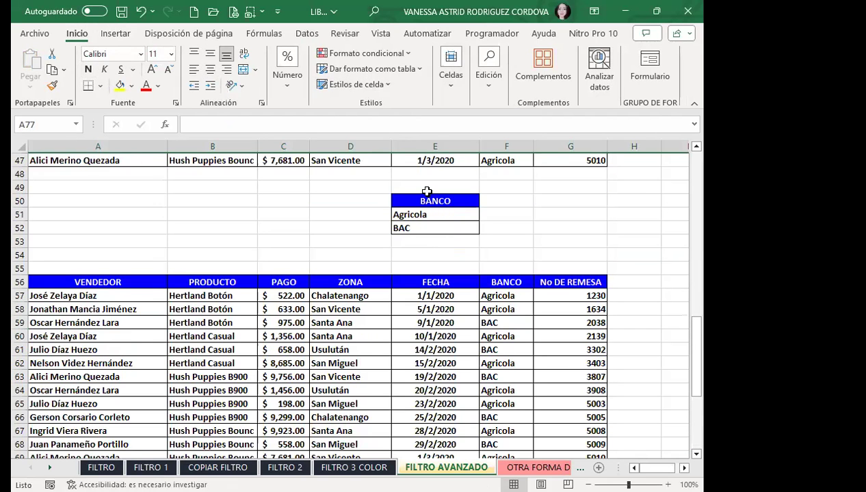
pyautogui.moveTo(421, 200); pyautogui.dragTo(412, 228)
# Step: Paste the BANCO, Agricola, BAC criteria into E72:E74
pyautogui.hotkey('ctrl', 'c')
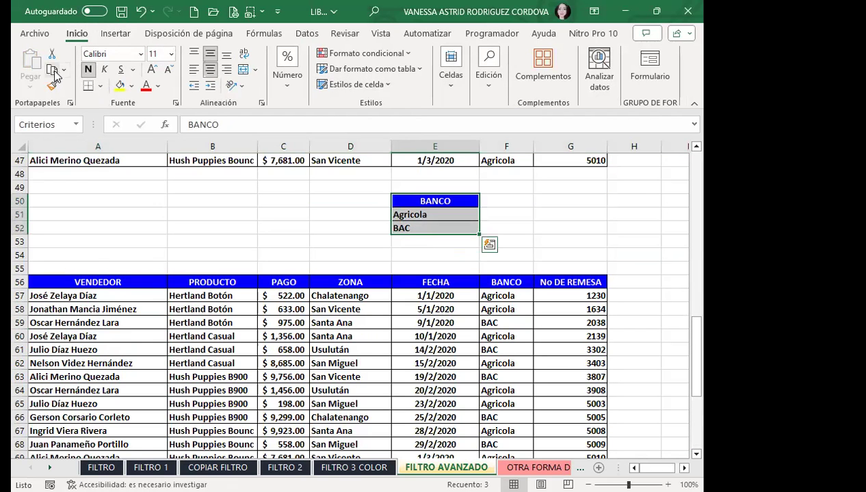
pyautogui.scroll(-3, 388, 256)
pyautogui.scroll(-2, 419, 308)
pyautogui.click(426, 297)
pyautogui.hotkey('ctrl', 'v')
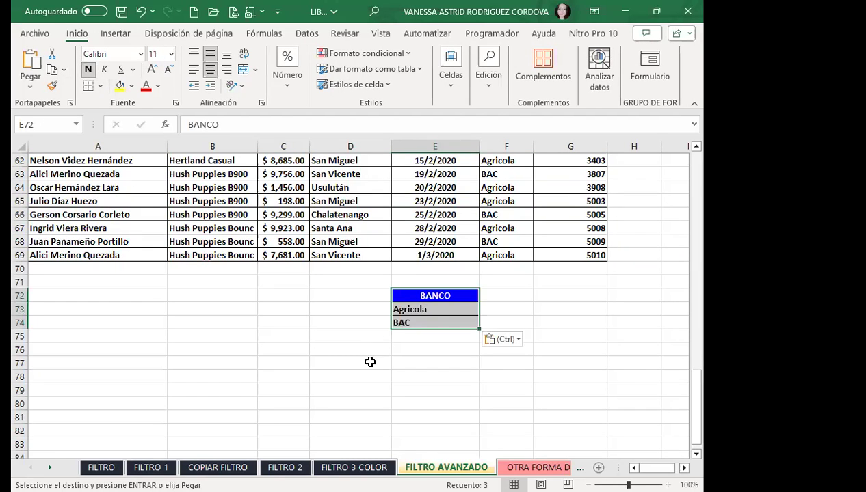
pyautogui.click(353, 334)
pyautogui.scroll(4, 342, 333)
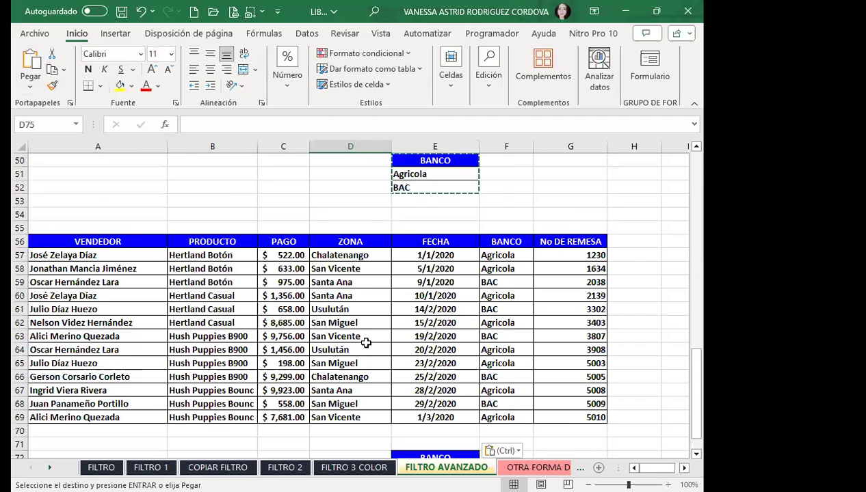
pyautogui.scroll(3, 362, 339)
# Step: Select the PRODUCTO header plus the Hertland Botón and Hertland Casual cells
pyautogui.click(293, 214)
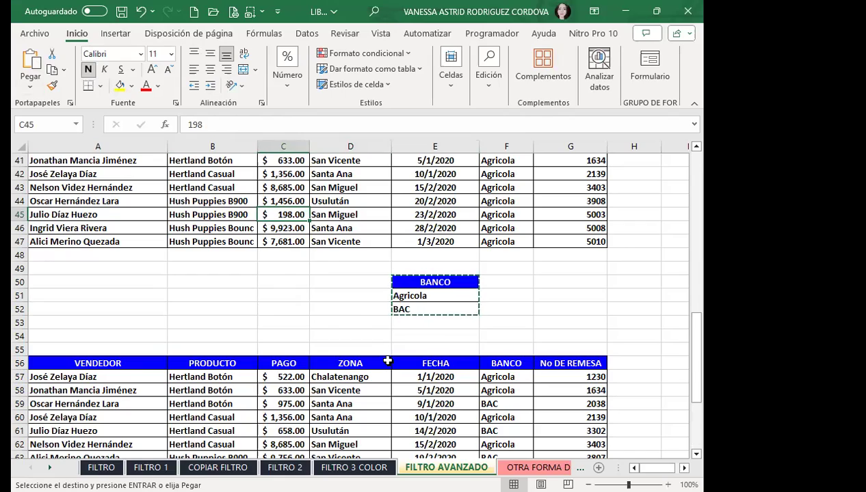
pyautogui.scroll(-3, 357, 333)
pyautogui.scroll(-3, 353, 306)
pyautogui.scroll(-2, 356, 305)
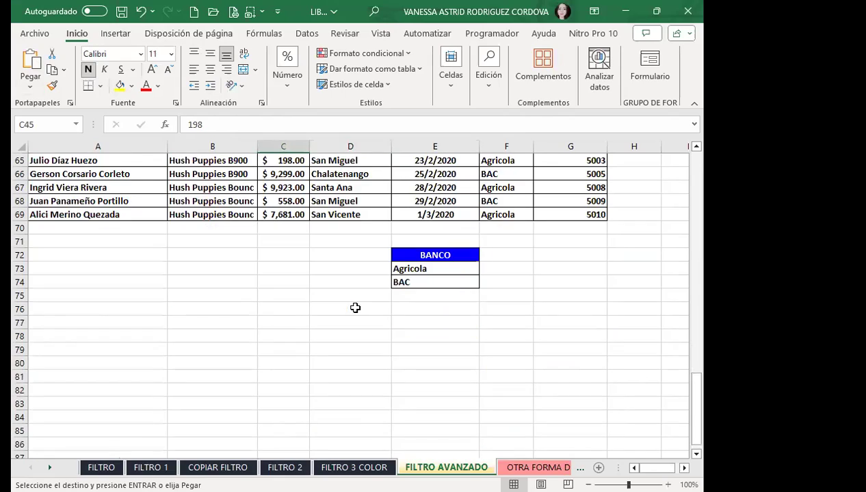
pyautogui.scroll(6, 155, 282)
pyautogui.scroll(2, 155, 276)
pyautogui.scroll(9, 154, 276)
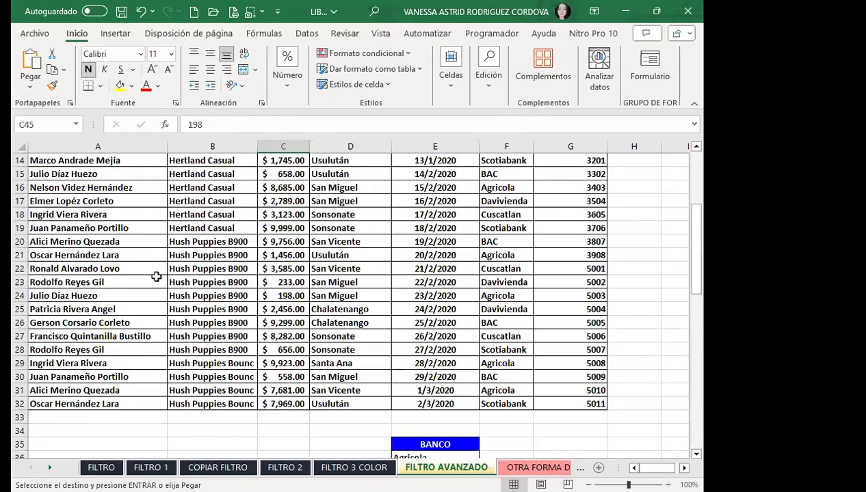
pyautogui.scroll(4, 160, 274)
pyautogui.scroll(1, 165, 272)
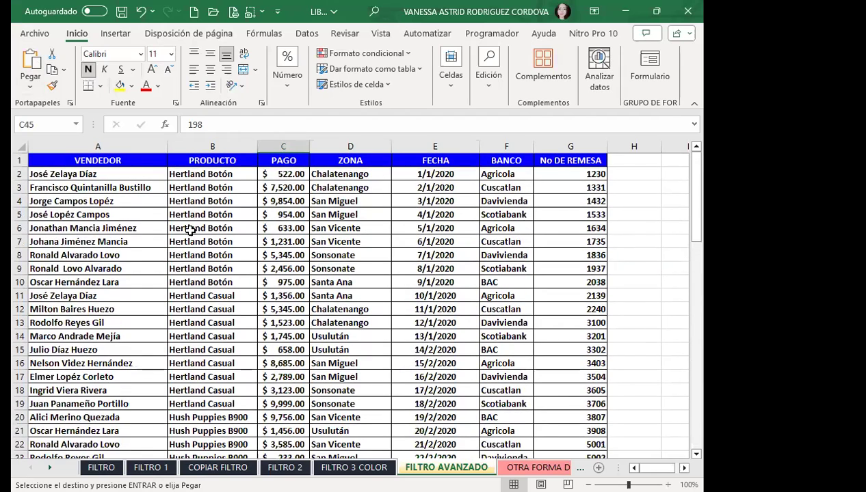
pyautogui.click(208, 162)
pyautogui.keyDown('ctrl'); pyautogui.click(206, 175); pyautogui.keyUp('ctrl')
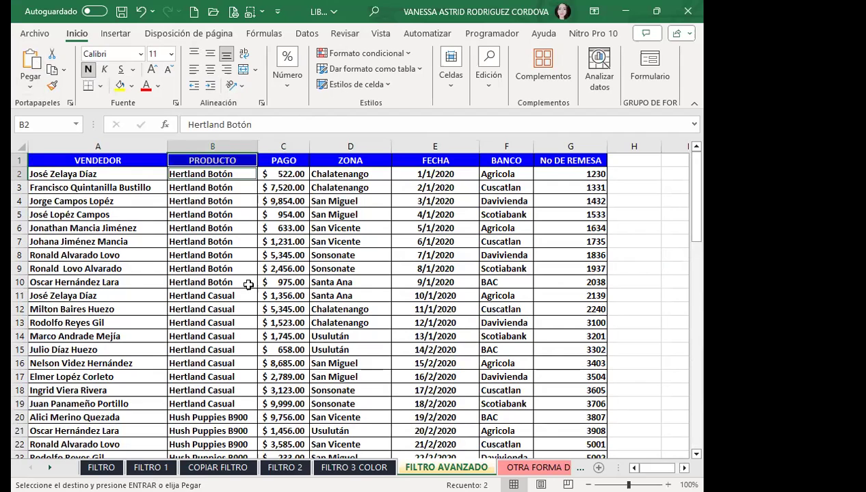
pyautogui.keyDown('ctrl'); pyautogui.click(229, 350); pyautogui.keyUp('ctrl')
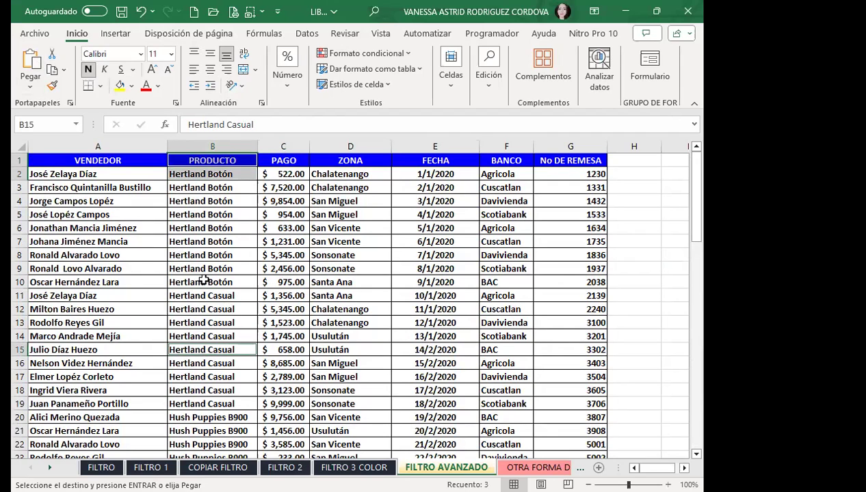
# Step: Paste the PRODUCTO criteria into D72:D74 beside the BANCO block
pyautogui.scroll(-4, 195, 302)
pyautogui.scroll(-10, 195, 302)
pyautogui.scroll(-3, 196, 305)
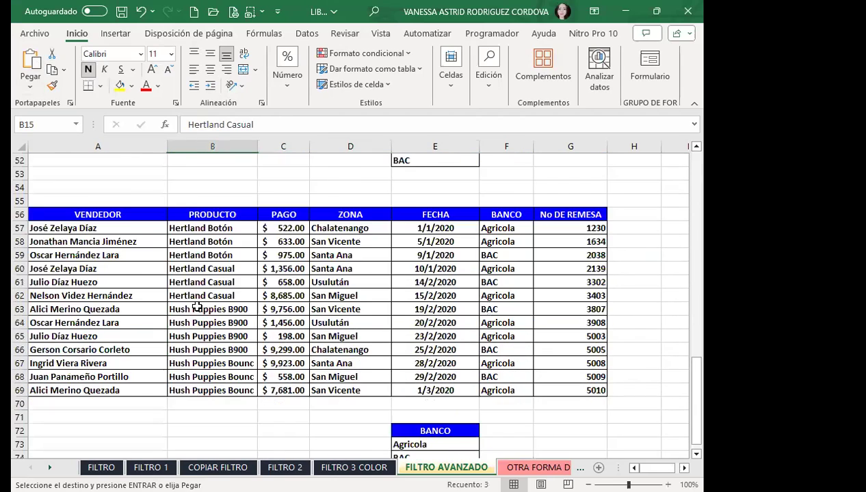
pyautogui.scroll(-6, 198, 305)
pyautogui.click(341, 191)
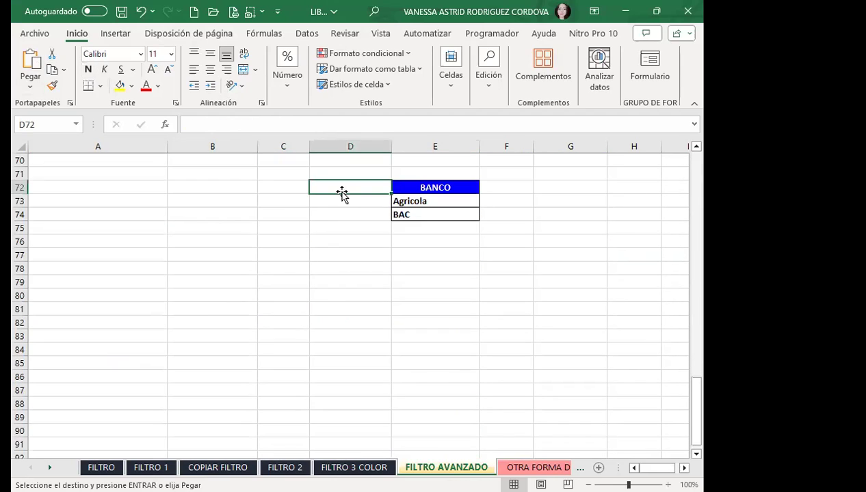
pyautogui.hotkey('ctrl', 'v')
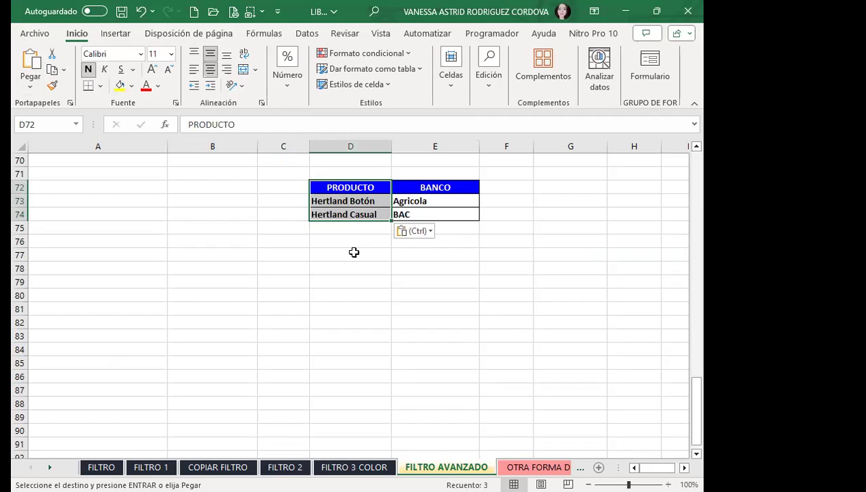
pyautogui.click(354, 253)
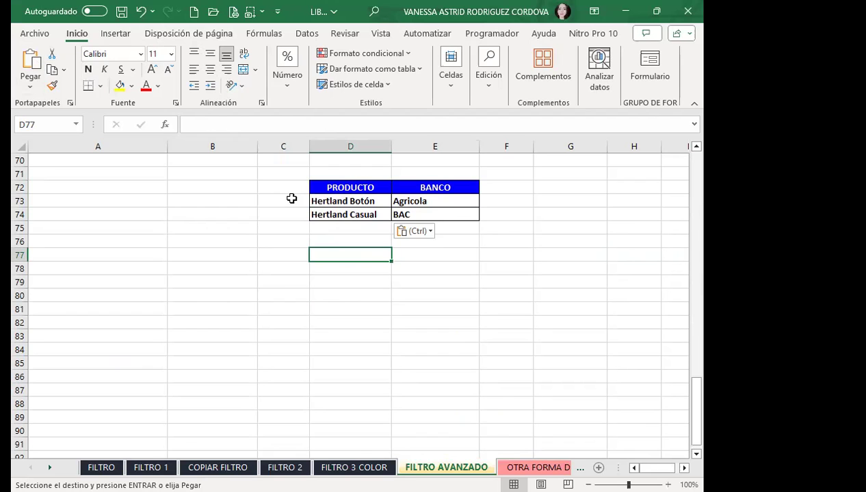
pyautogui.click(346, 241)
pyautogui.scroll(3, 342, 248)
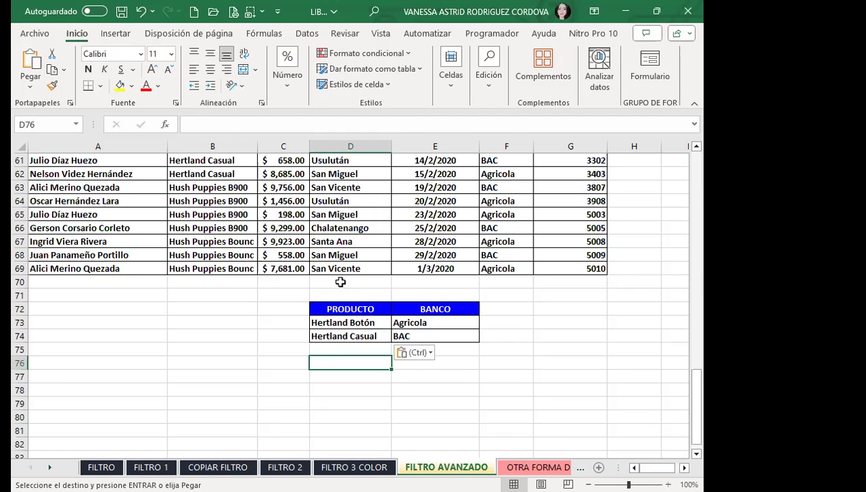
pyautogui.moveTo(347, 310); pyautogui.dragTo(426, 311)
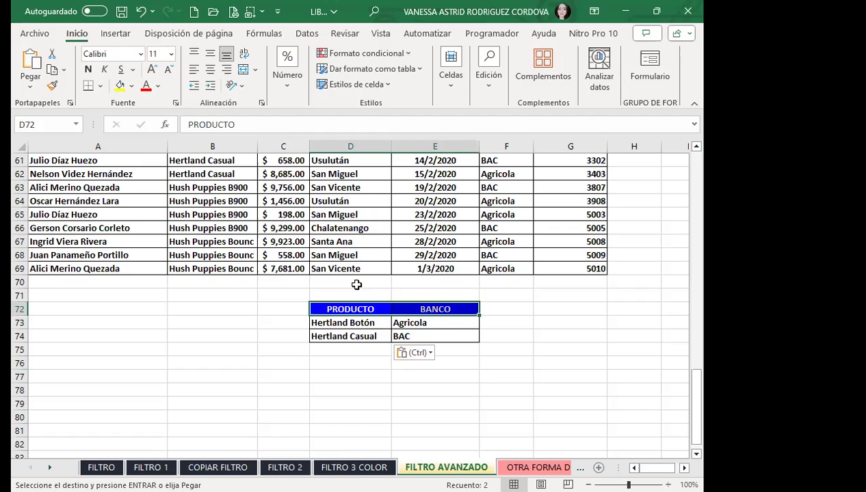
# Step: Cancel the pending copy and start an Advanced Filter from the main data table
pyautogui.scroll(-2, 344, 316)
pyautogui.click(338, 321)
pyautogui.scroll(1, 386, 295)
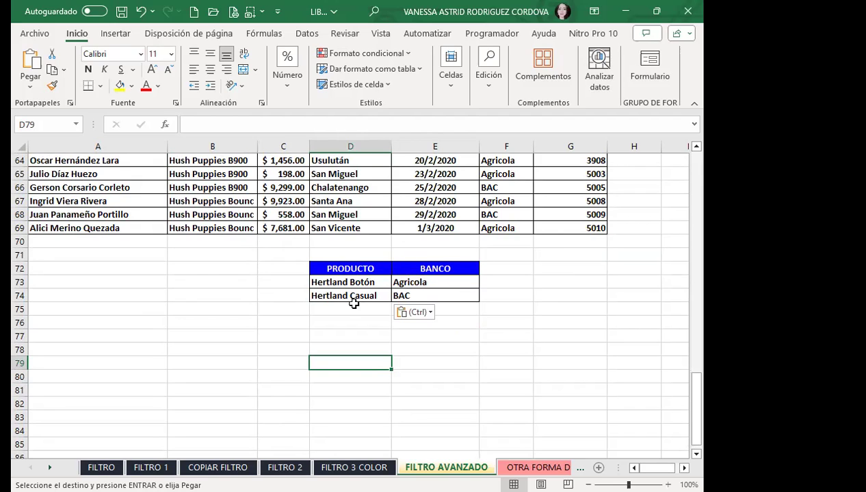
pyautogui.scroll(7, 387, 291)
pyautogui.scroll(9, 391, 289)
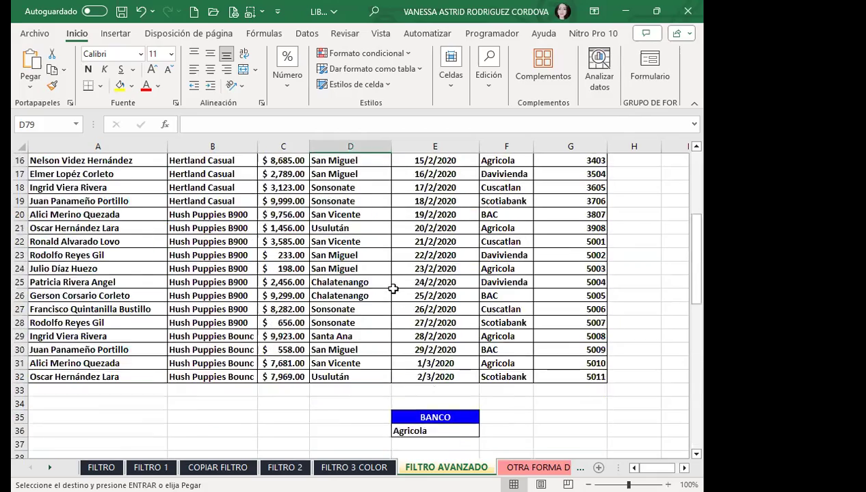
pyautogui.scroll(4, 383, 277)
pyautogui.press('Escape')
pyautogui.scroll(-10, 375, 268)
pyautogui.scroll(4, 361, 243)
pyautogui.scroll(7, 359, 246)
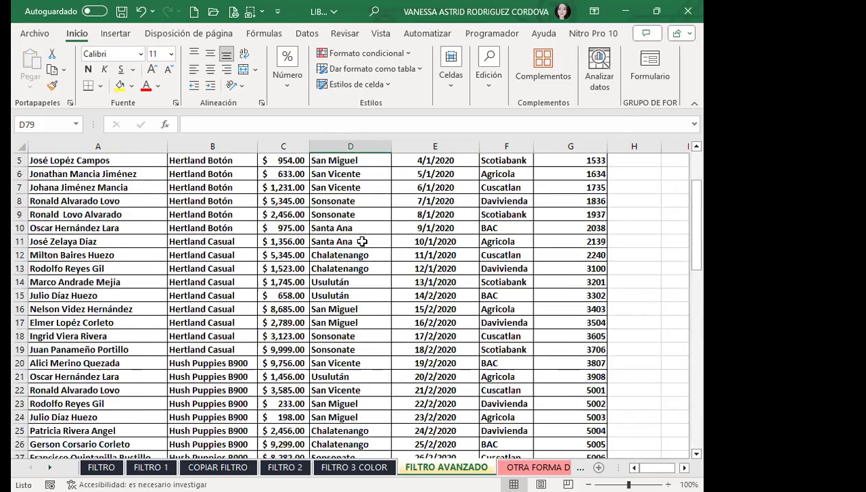
pyautogui.scroll(1, 359, 246)
pyautogui.click(359, 247)
pyautogui.click(306, 33)
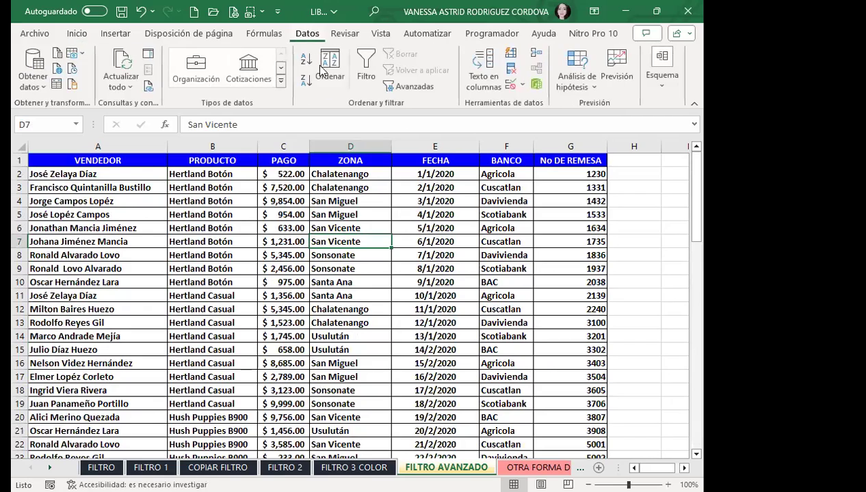
pyautogui.click(431, 91)
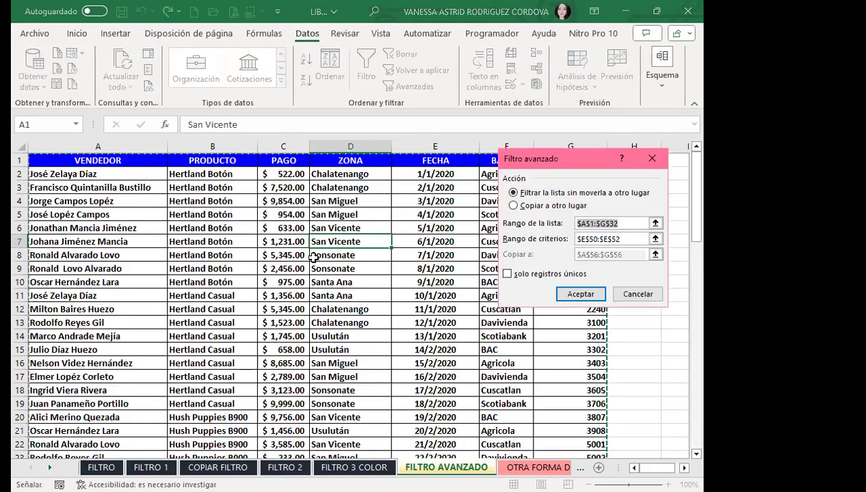
# Step: Set the Advanced Filter criteria range to D72:E74
pyautogui.scroll(-3, 342, 260)
pyautogui.scroll(-3, 361, 265)
pyautogui.scroll(-2, 360, 265)
pyautogui.scroll(-3, 361, 265)
pyautogui.scroll(-3, 361, 264)
pyautogui.scroll(-3, 361, 265)
pyautogui.scroll(-1, 360, 264)
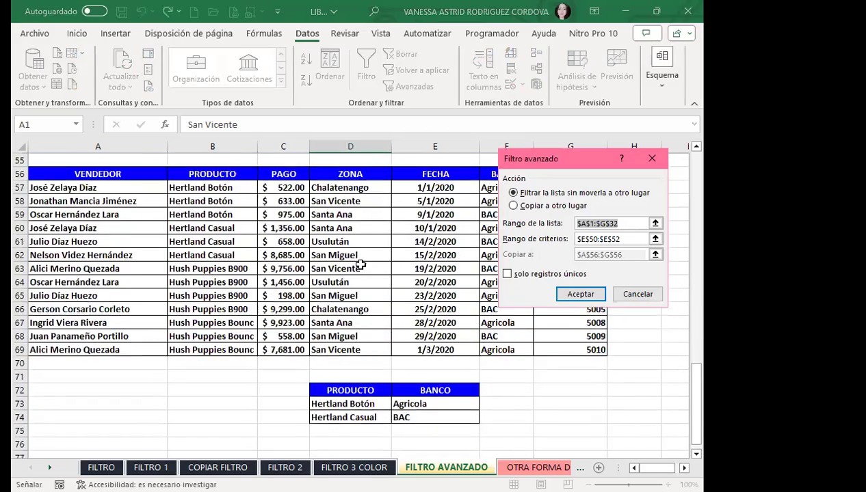
pyautogui.scroll(-2, 361, 265)
pyautogui.scroll(-2, 360, 264)
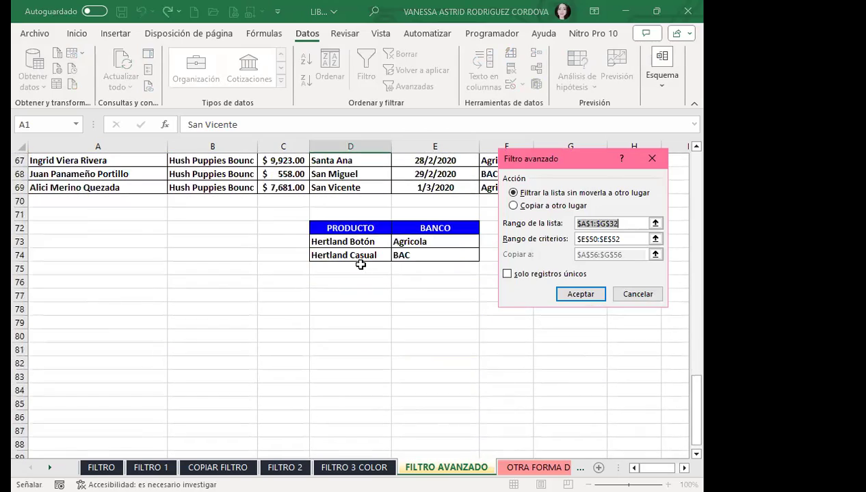
pyautogui.click(629, 239)
pyautogui.scroll(-2, 406, 287)
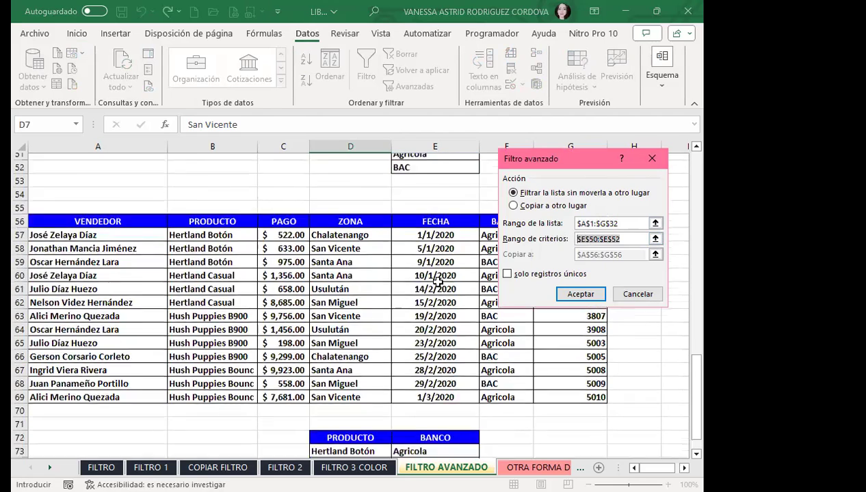
pyautogui.scroll(-2, 406, 287)
pyautogui.scroll(-3, 406, 287)
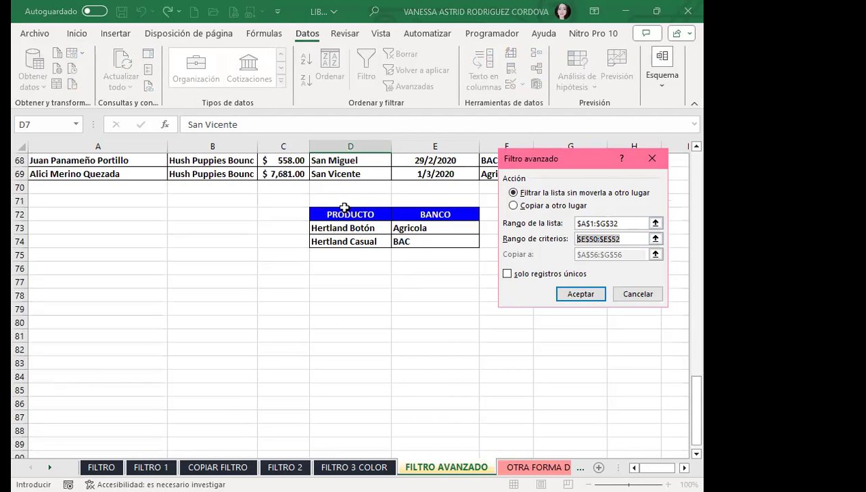
pyautogui.moveTo(337, 209); pyautogui.dragTo(420, 240)
# Step: Copy the filtered results to A76 and review the three matching records
pyautogui.click(514, 205)
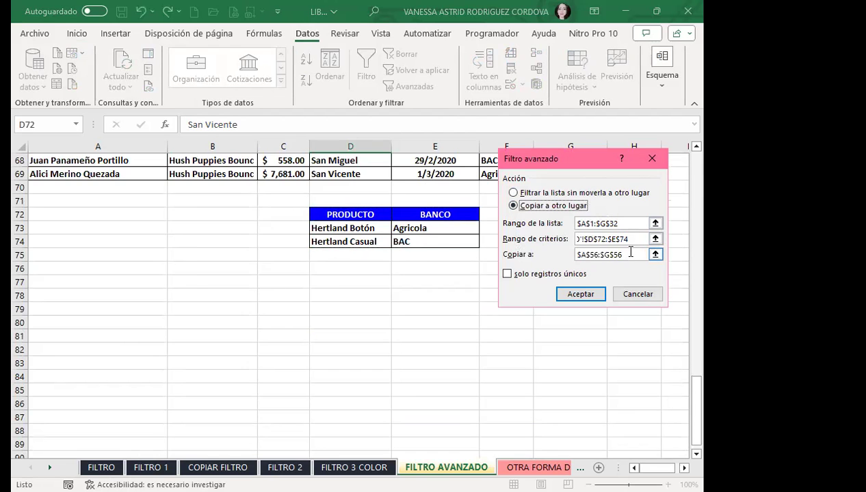
pyautogui.click(630, 253)
pyautogui.scroll(4, 479, 247)
pyautogui.scroll(-3, 180, 287)
pyautogui.scroll(-1, 151, 293)
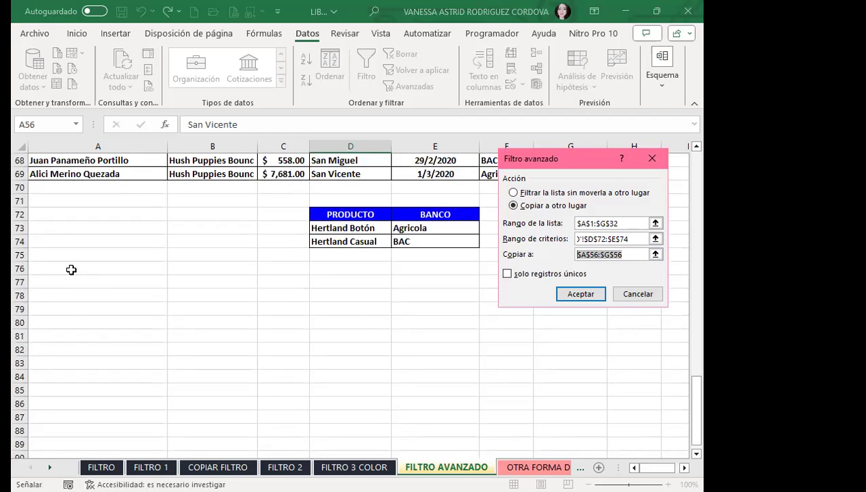
pyautogui.click(71, 270)
pyautogui.click(561, 295)
pyautogui.scroll(-6, 513, 257)
pyautogui.scroll(-4, 513, 257)
pyautogui.scroll(-1, 512, 257)
pyautogui.scroll(-5, 513, 257)
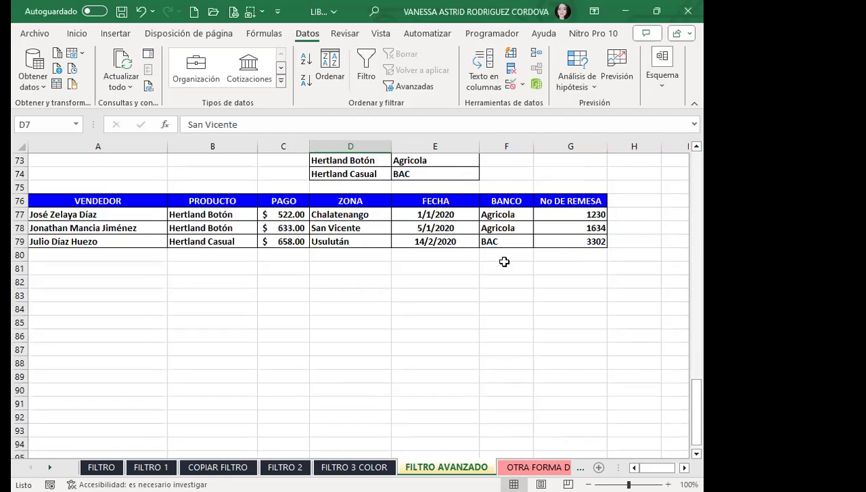
pyautogui.scroll(1, 504, 262)
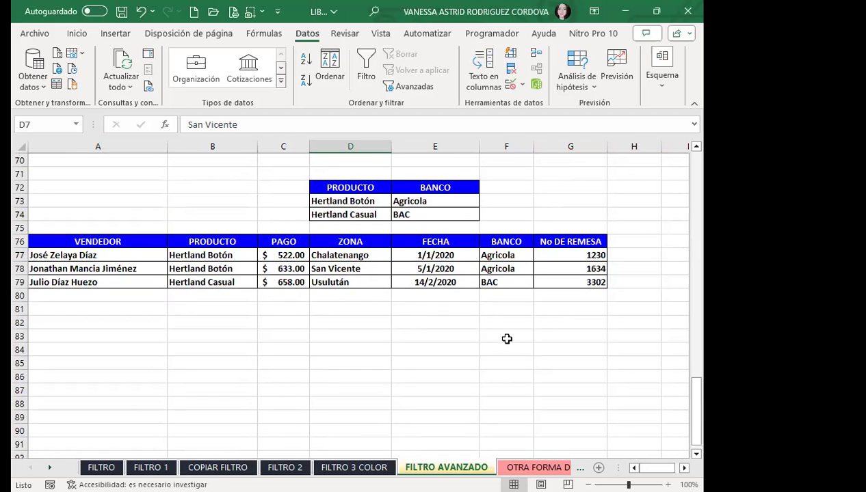
pyautogui.scroll(3, 501, 256)
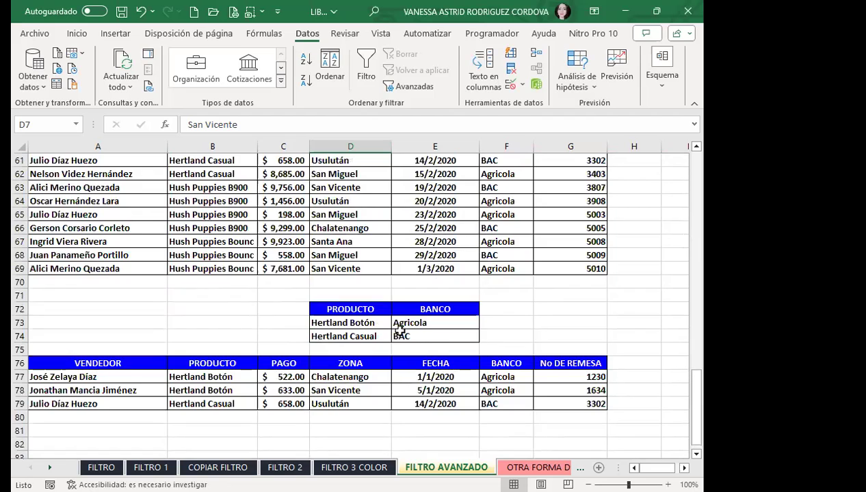
pyautogui.scroll(4, 506, 255)
pyautogui.scroll(-1, 509, 253)
pyautogui.scroll(-1, 515, 250)
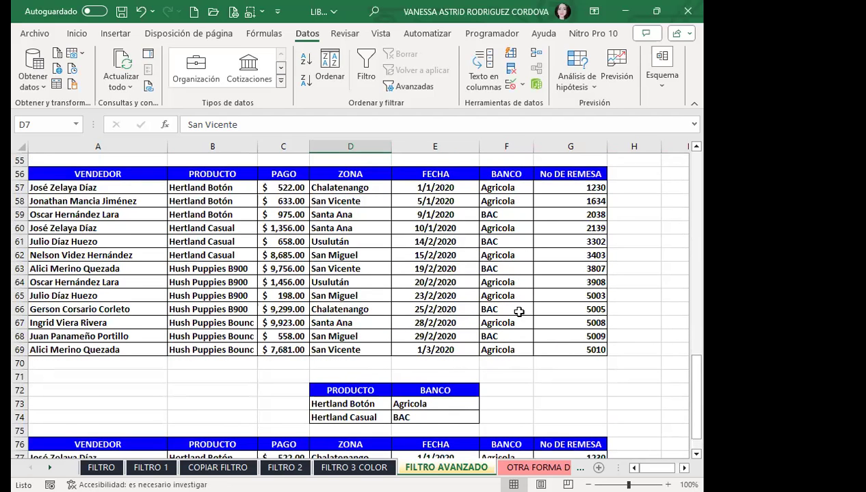
pyautogui.scroll(-4, 519, 312)
pyautogui.scroll(-1, 397, 283)
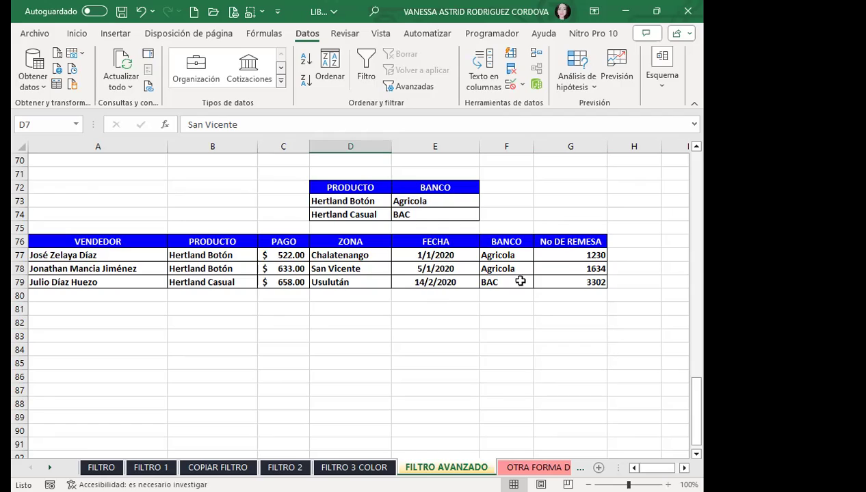
pyautogui.scroll(1, 540, 246)
pyautogui.scroll(3, 527, 212)
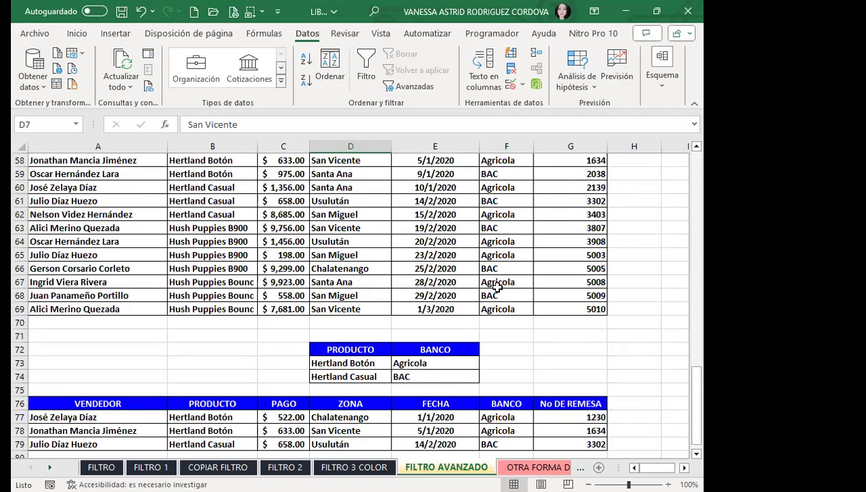
pyautogui.scroll(-4, 494, 270)
pyautogui.scroll(4, 499, 281)
pyautogui.scroll(-3, 472, 272)
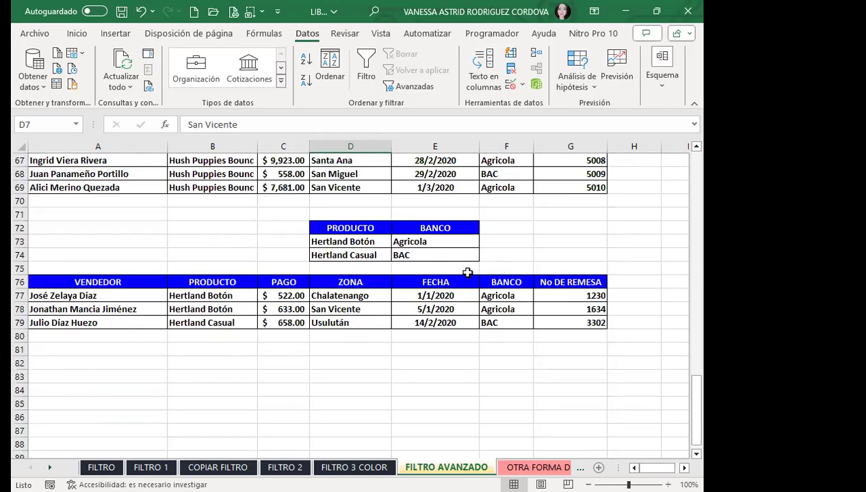
pyautogui.scroll(-2, 266, 270)
pyautogui.scroll(1, 340, 263)
pyautogui.click(350, 202)
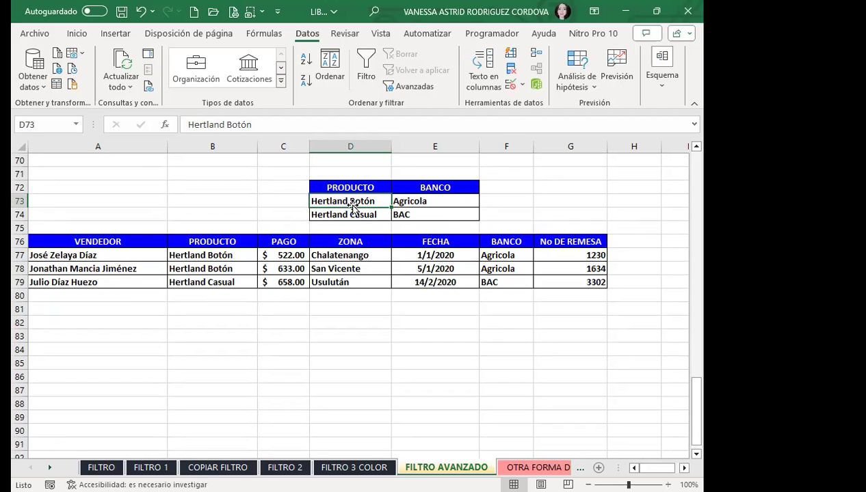
pyautogui.scroll(5, 352, 206)
pyautogui.scroll(4, 342, 219)
pyautogui.scroll(11, 322, 236)
pyautogui.scroll(3, 299, 254)
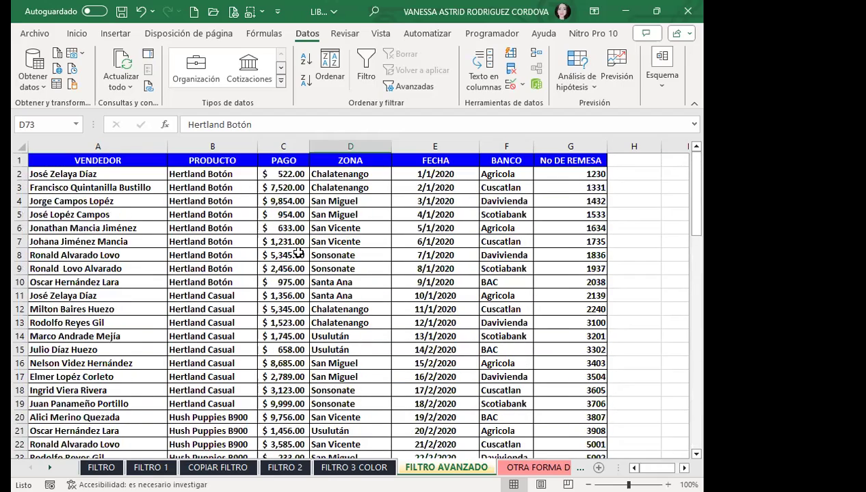
pyautogui.scroll(-3, 335, 307)
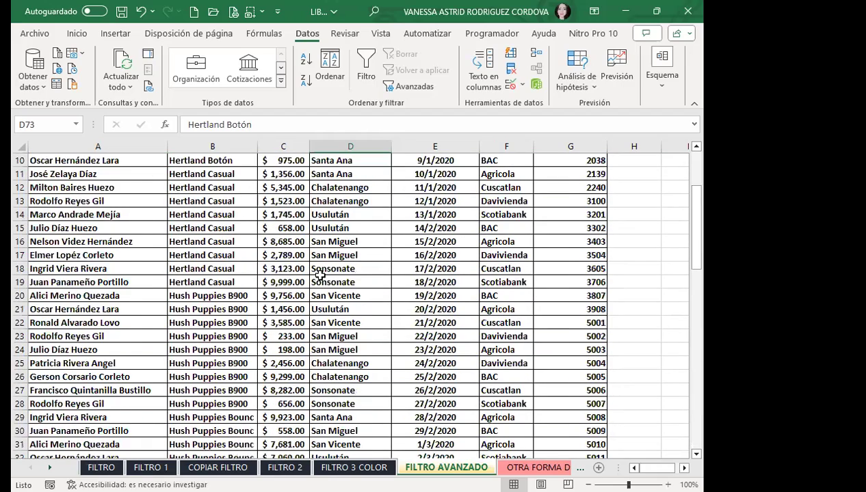
pyautogui.scroll(3, 319, 274)
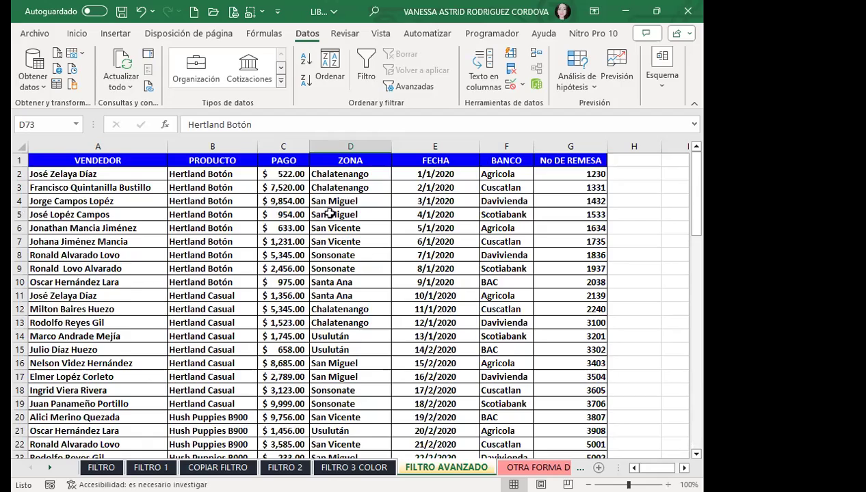
pyautogui.scroll(-4, 330, 214)
pyautogui.scroll(-5, 331, 209)
pyautogui.scroll(-4, 331, 203)
pyautogui.scroll(-3, 331, 203)
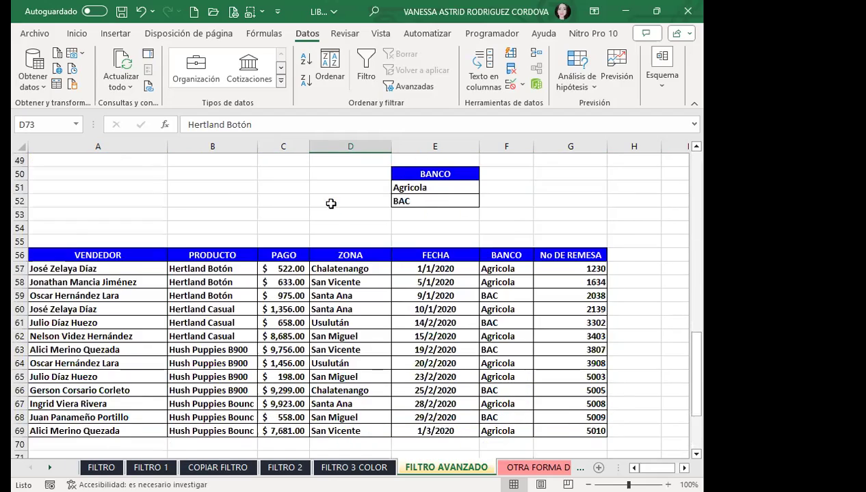
pyautogui.scroll(-4, 332, 205)
pyautogui.scroll(-2, 342, 232)
pyautogui.click(294, 322)
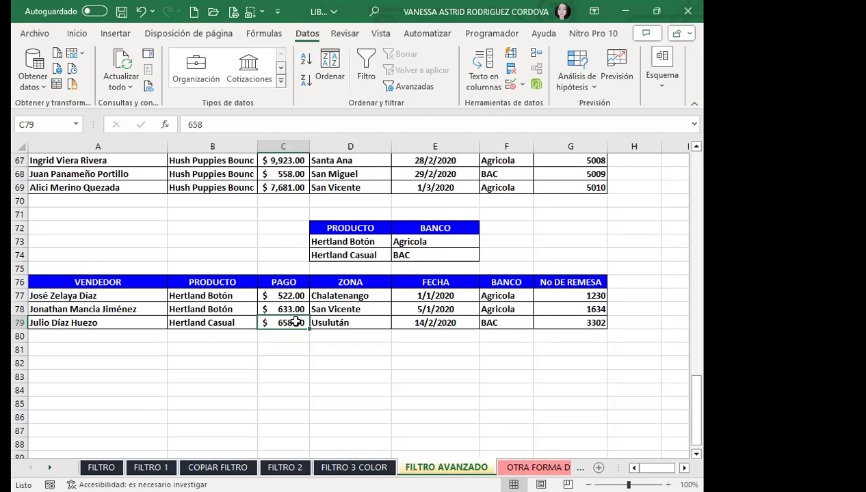
pyautogui.scroll(-2, 299, 345)
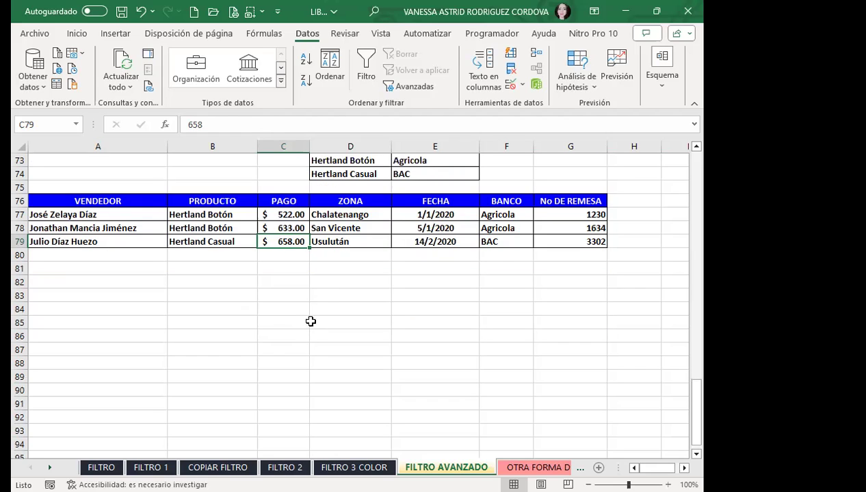
pyautogui.click(323, 288)
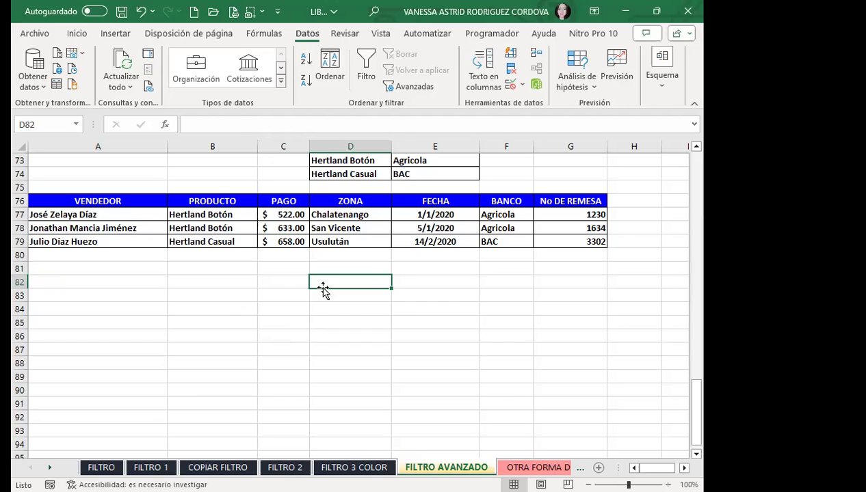
pyautogui.click(458, 270)
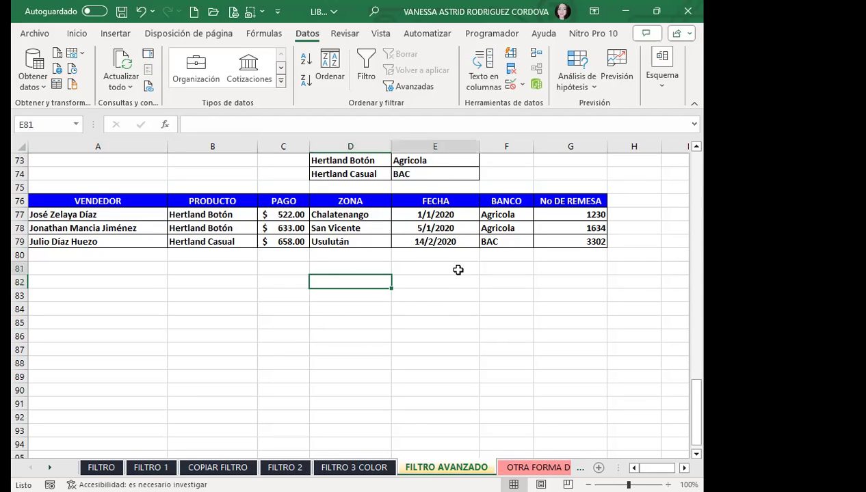
pyautogui.click(372, 280)
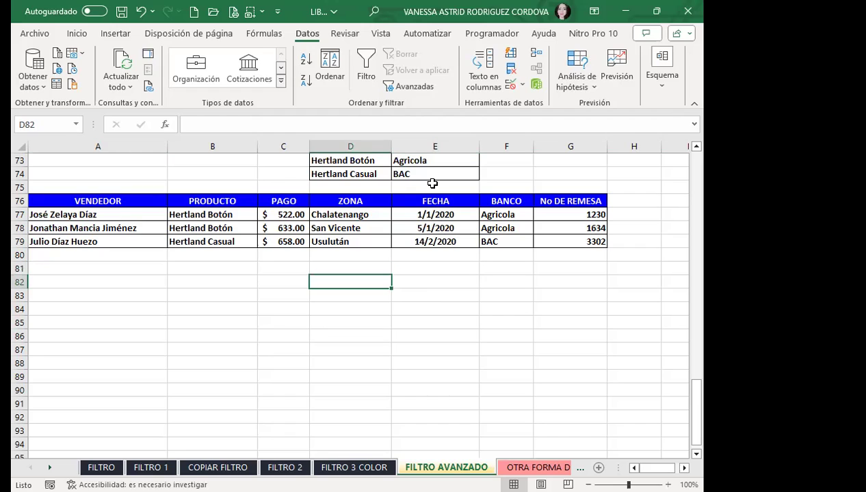
pyautogui.click(337, 300)
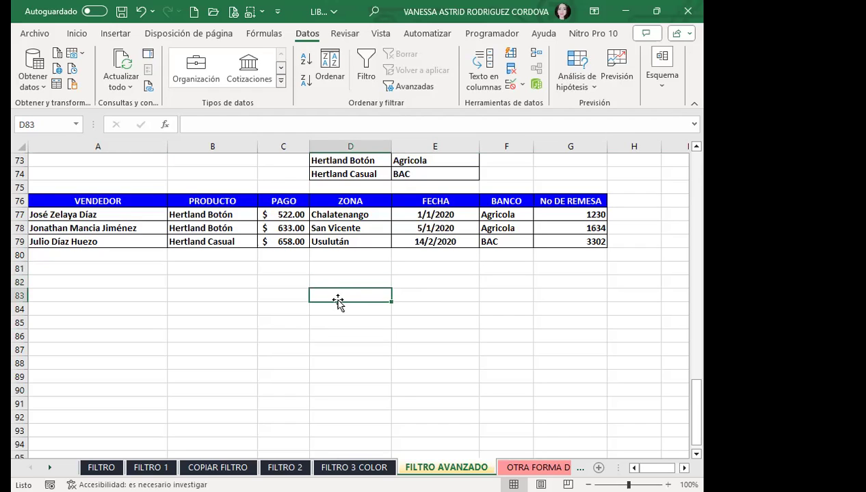
pyautogui.click(426, 302)
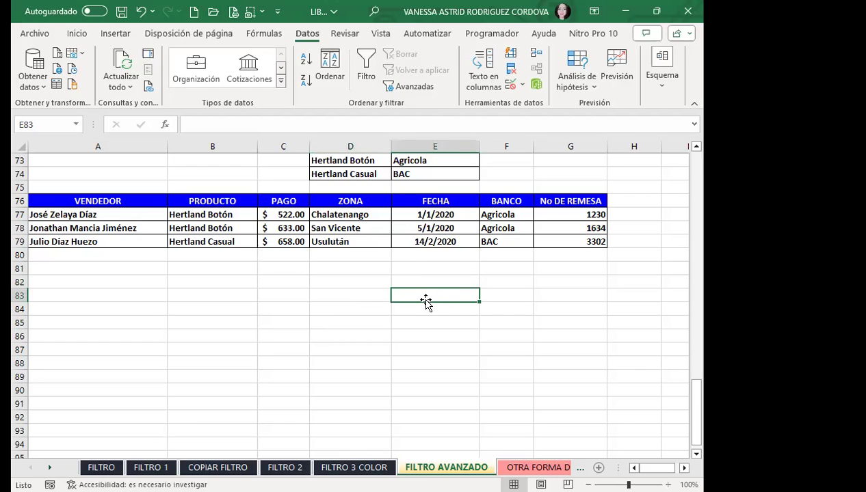
pyautogui.moveTo(344, 277); pyautogui.dragTo(437, 289)
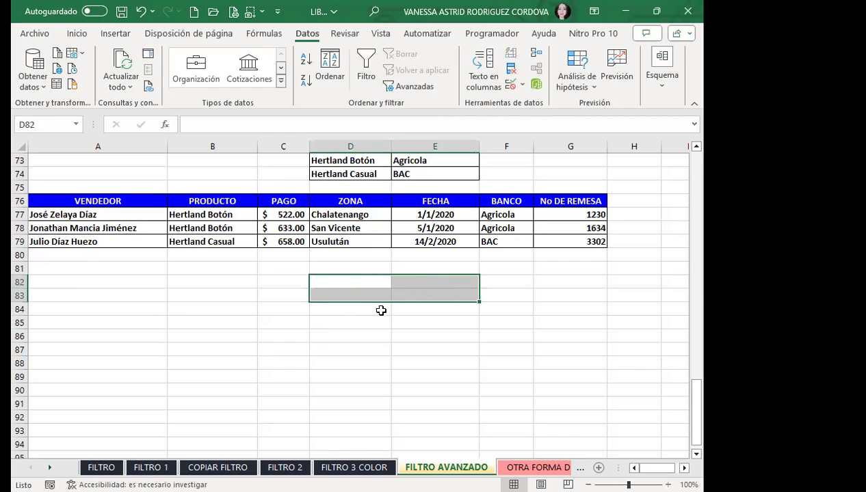
pyautogui.click(296, 279)
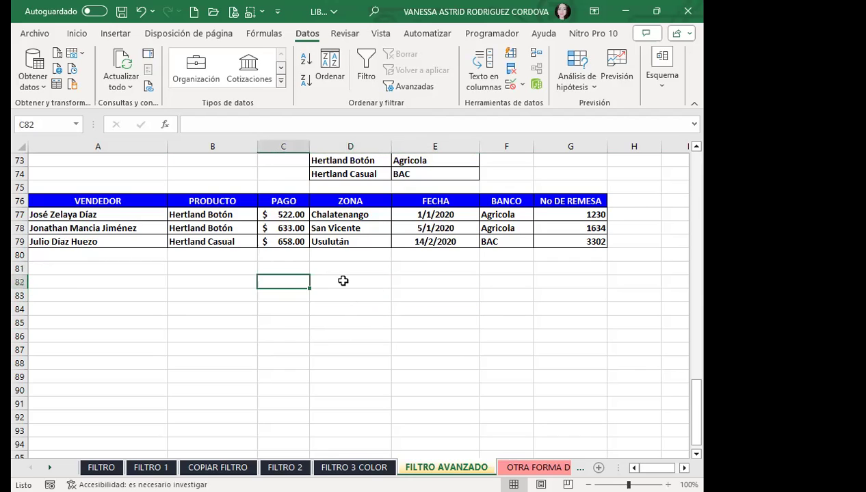
pyautogui.click(274, 294)
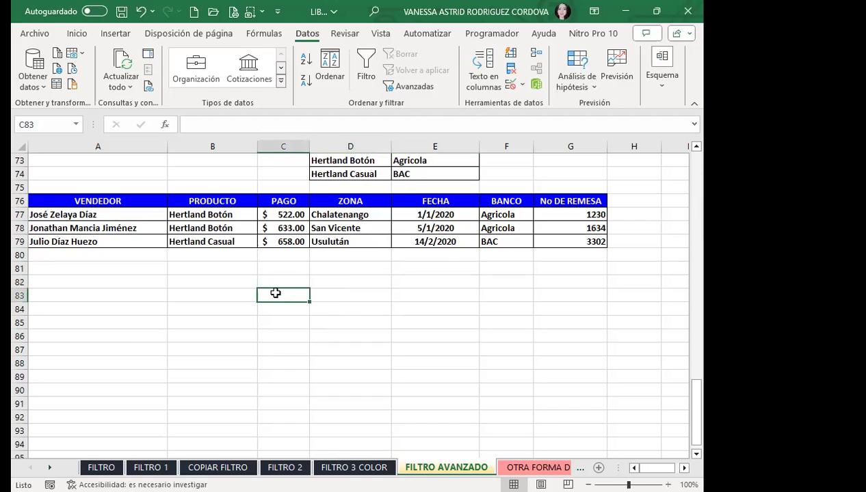
pyautogui.click(355, 293)
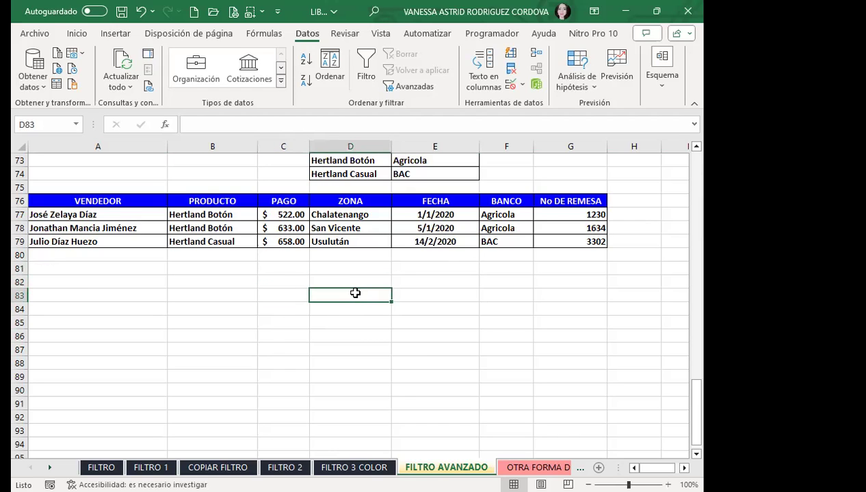
pyautogui.click(286, 296)
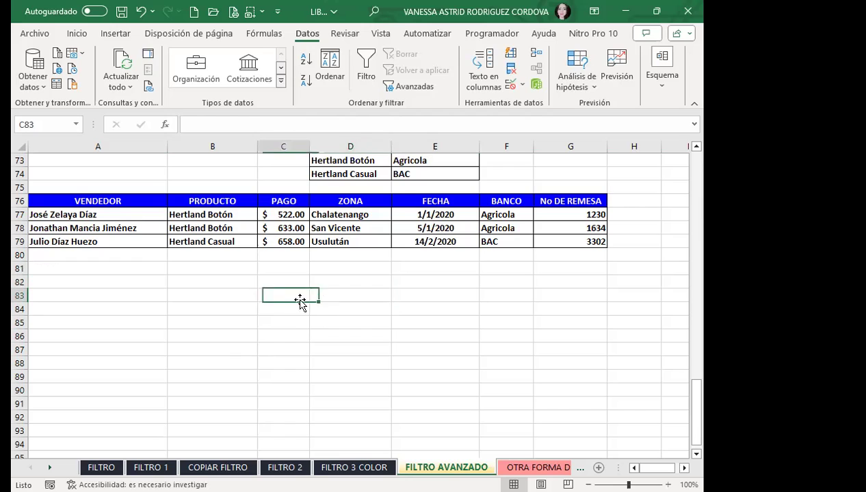
pyautogui.click(412, 281)
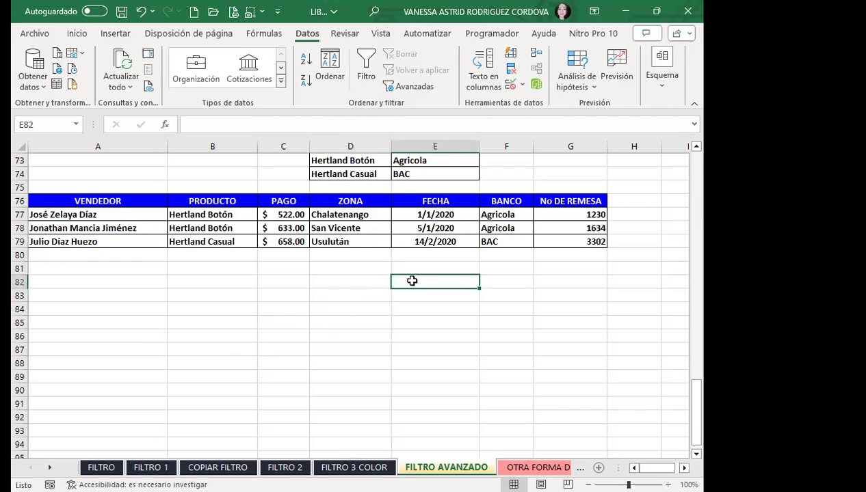
pyautogui.click(444, 204)
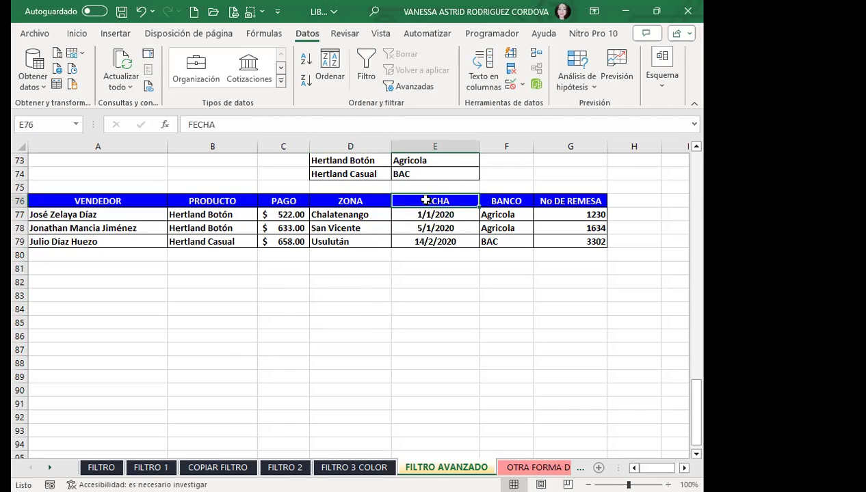
pyautogui.click(427, 279)
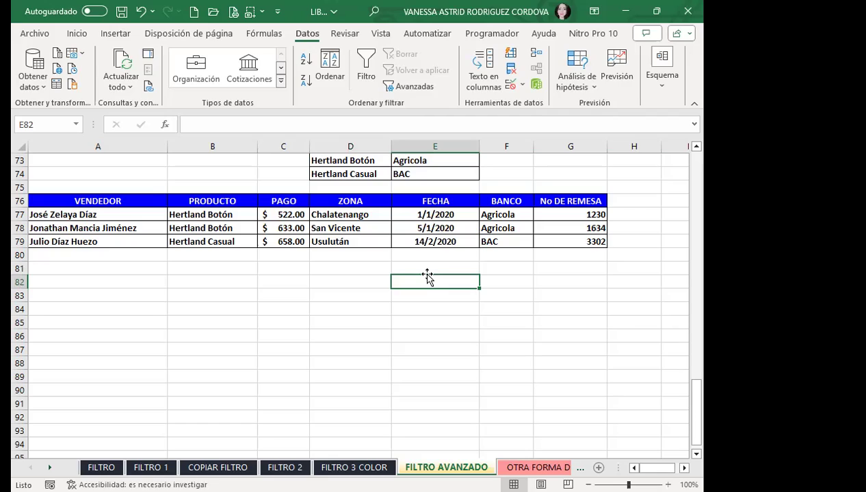
# Step: Scroll through the FILTRO AVANZADO data, checking a Sonsonate entry
pyautogui.scroll(5, 427, 277)
pyautogui.scroll(6, 346, 277)
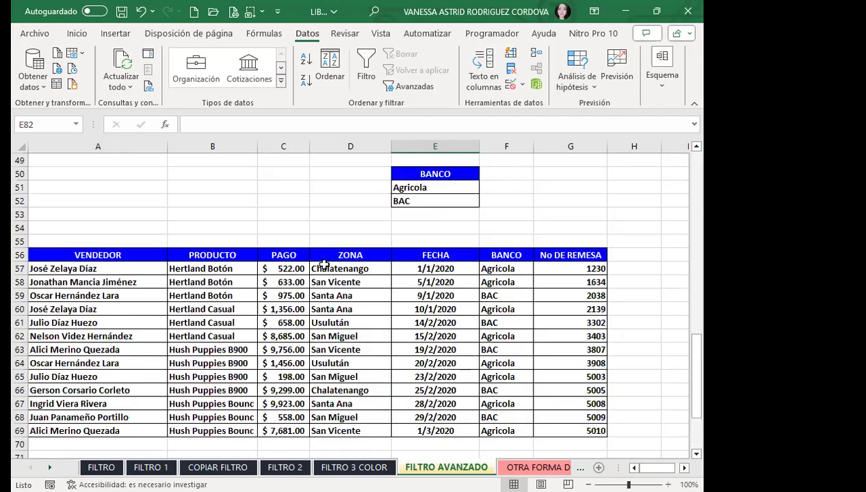
pyautogui.scroll(6, 345, 277)
pyautogui.scroll(6, 346, 277)
pyautogui.scroll(1, 346, 277)
pyautogui.click(384, 258)
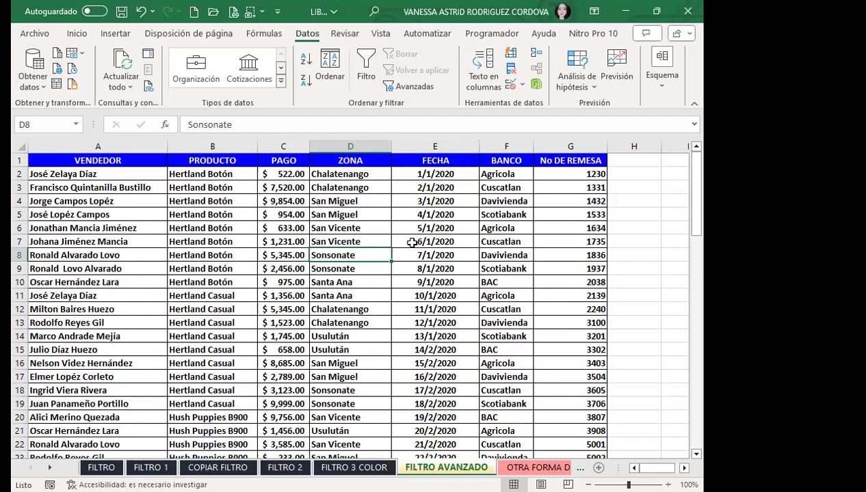
pyautogui.scroll(-7, 404, 267)
pyautogui.scroll(-7, 441, 270)
pyautogui.scroll(-3, 441, 270)
pyautogui.scroll(-3, 441, 270)
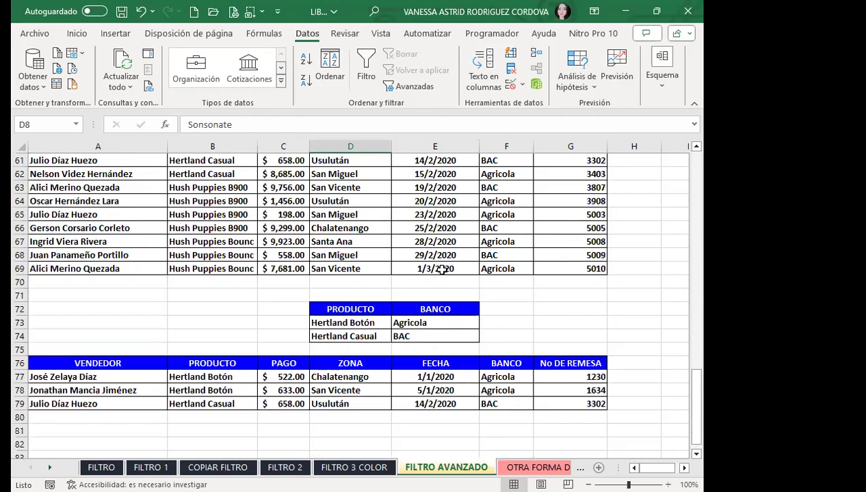
pyautogui.scroll(-3, 441, 269)
pyautogui.scroll(5, 441, 268)
pyautogui.scroll(3, 459, 274)
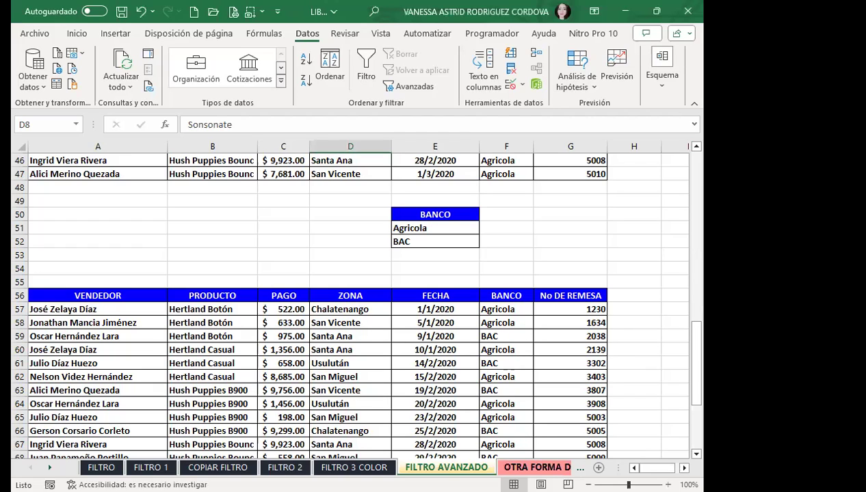
# Step: On OTRA FORMA DE FILTRO, AutoFit column F for Hush Puppies B900, then select D10 and C6
pyautogui.click(537, 468)
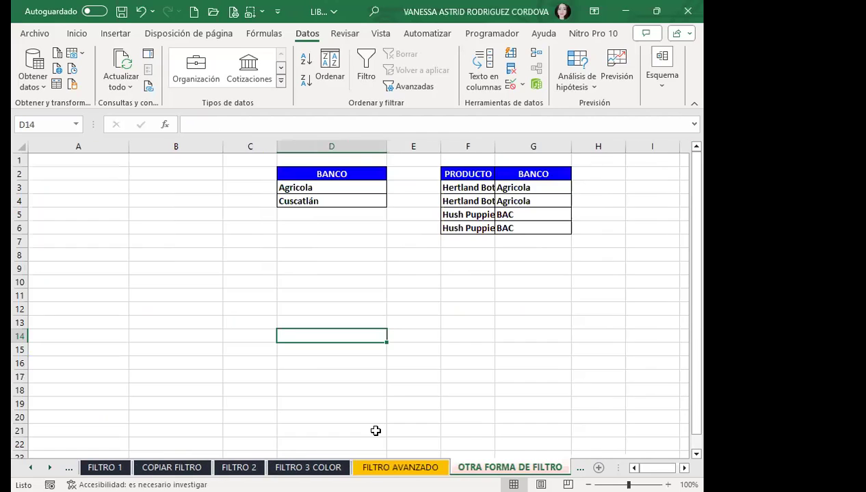
pyautogui.click(315, 216)
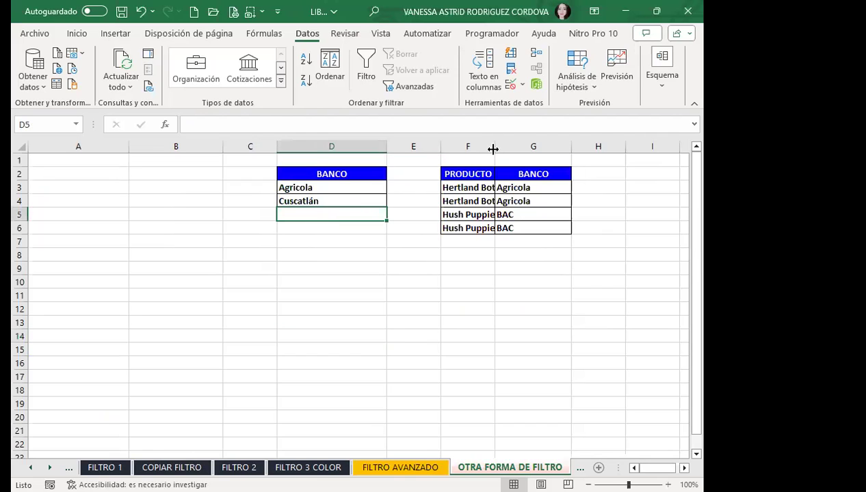
pyautogui.doubleClick(493, 146)
pyautogui.click(383, 282)
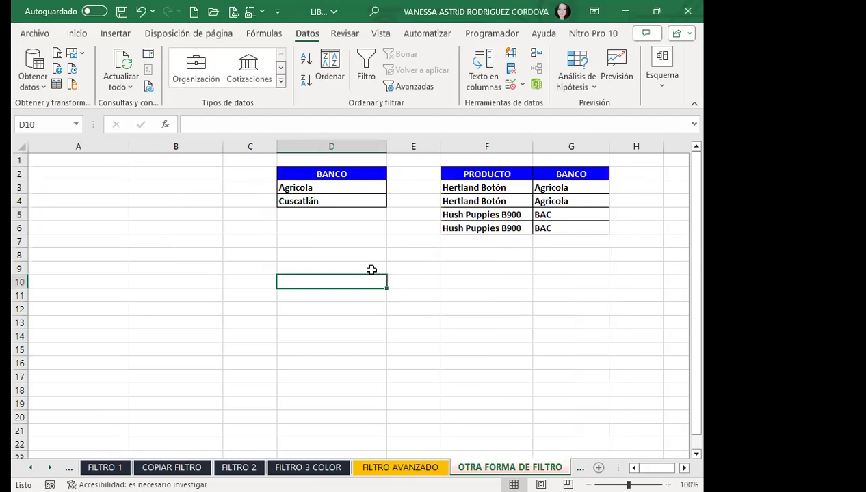
pyautogui.click(261, 230)
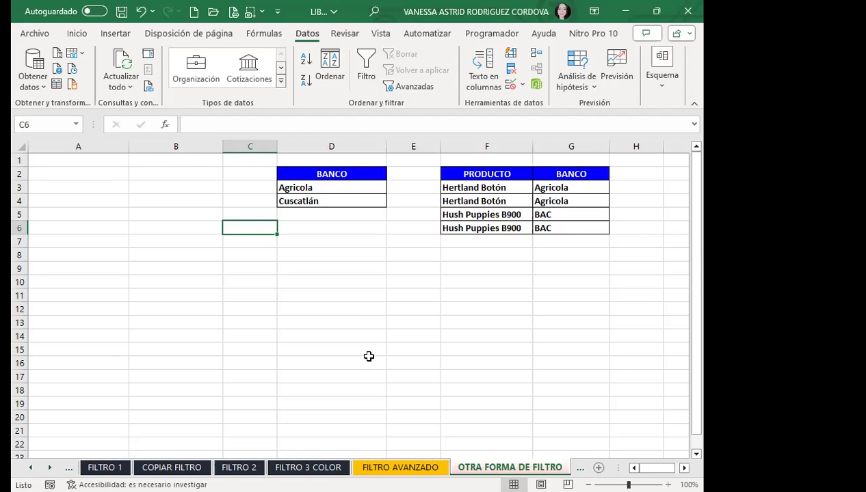
# Step: On the FILTRO AVANZADO sheet, select a cell inside the sales data
pyautogui.click(411, 456)
pyautogui.click(400, 467)
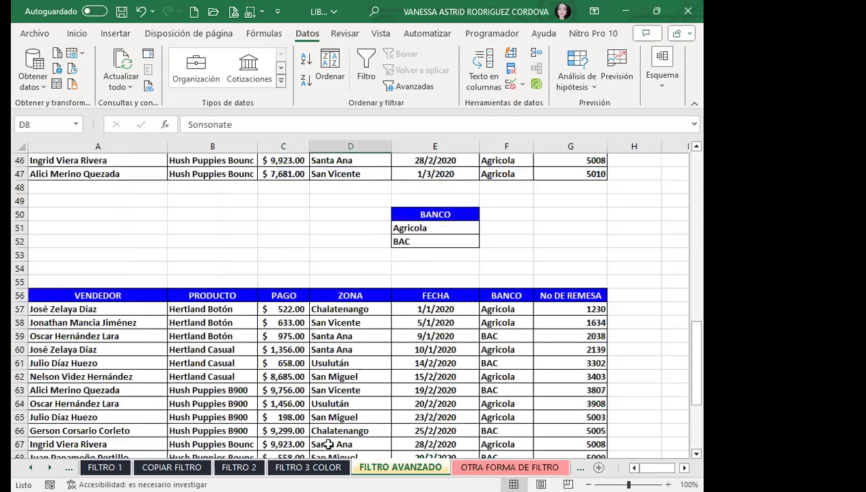
pyautogui.scroll(14, 314, 196)
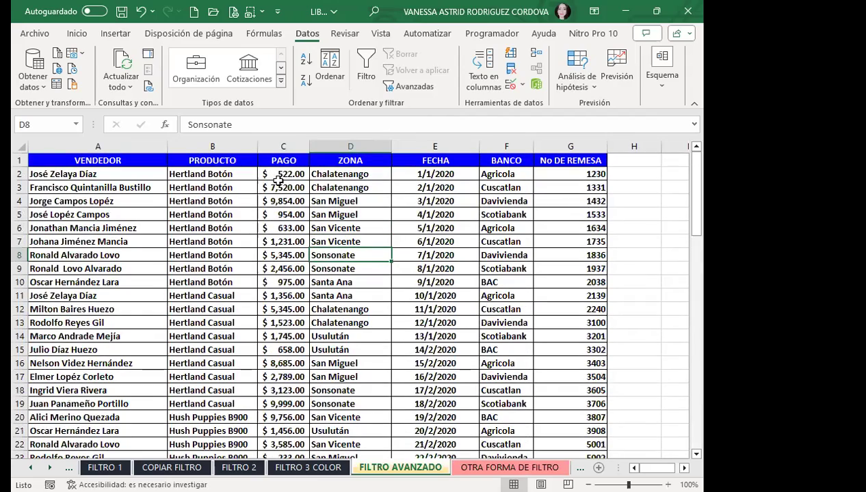
pyautogui.click(270, 195)
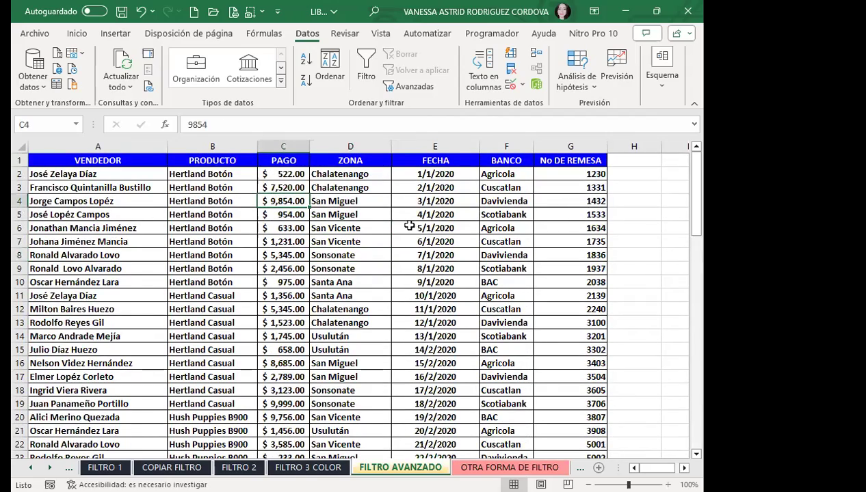
pyautogui.scroll(-5, 370, 236)
pyautogui.scroll(2, 417, 283)
pyautogui.scroll(3, 396, 266)
pyautogui.click(353, 240)
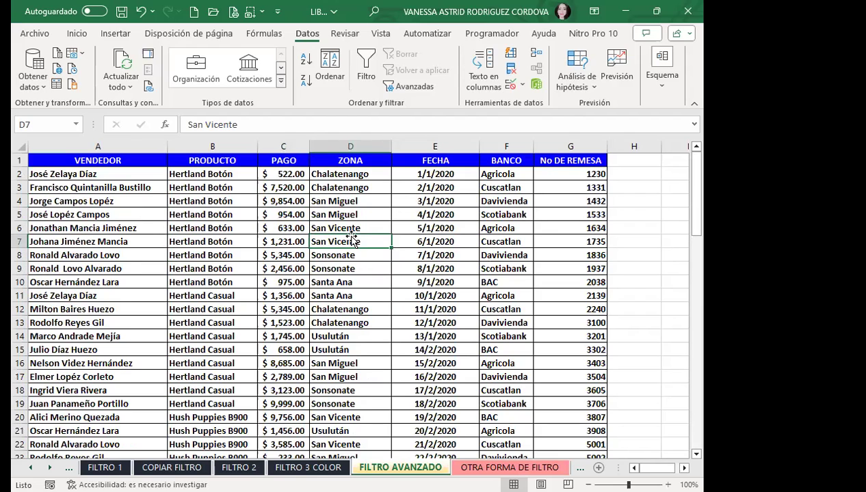
# Step: Try an advanced filter with criteria D2:D4 copied to A10 on the other sheet, and dismiss the error
pyautogui.click(413, 87)
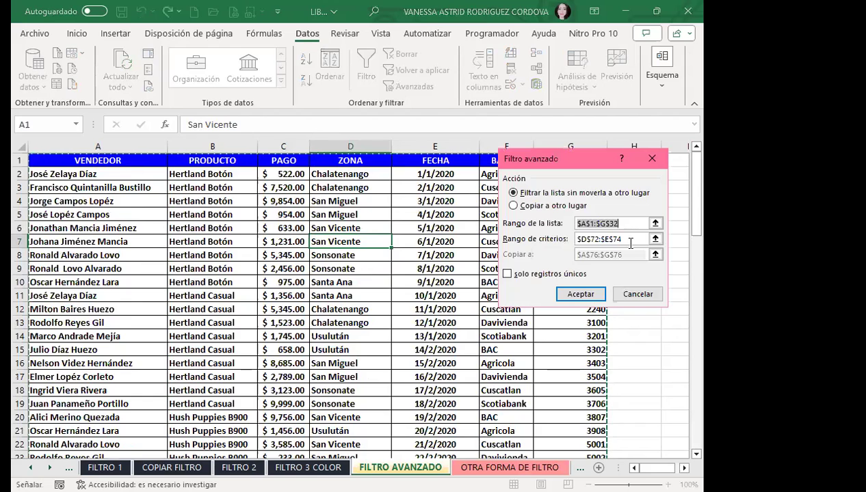
pyautogui.click(623, 240)
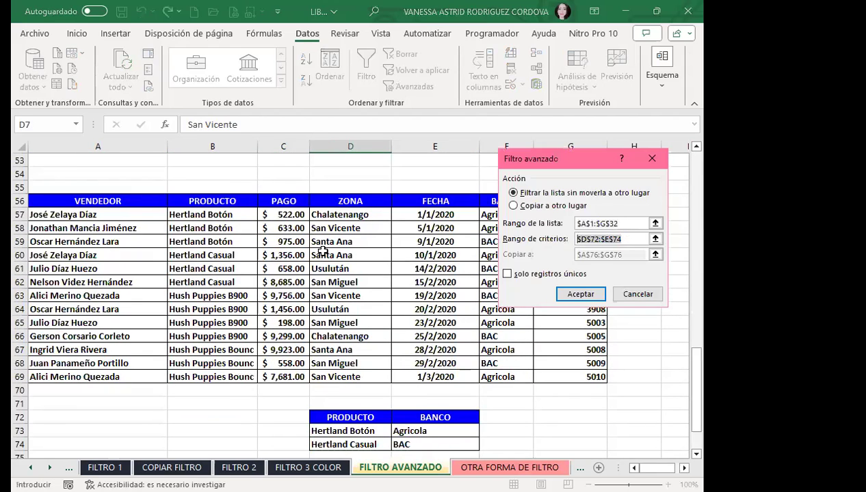
pyautogui.hotkey('ctrl', 'pagedown')
pyautogui.click(321, 174)
pyautogui.moveTo(321, 202); pyautogui.dragTo(321, 201)
pyautogui.click(513, 205)
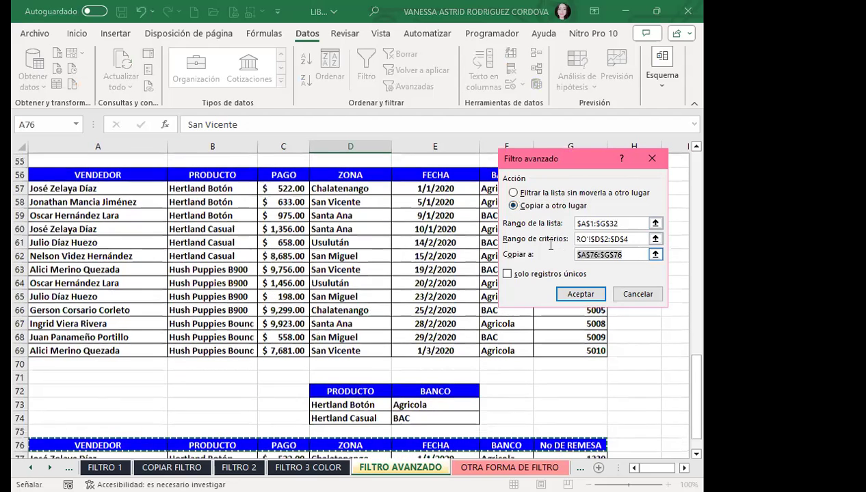
pyautogui.hotkey('ctrl', 'pagedown')
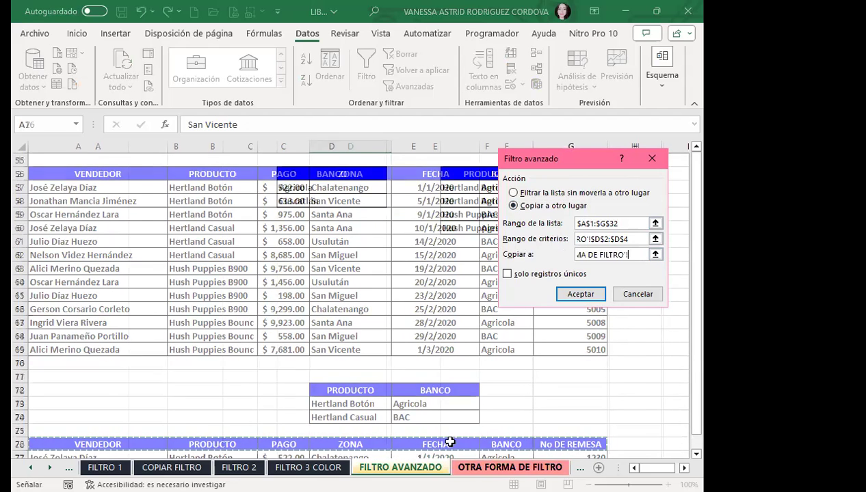
pyautogui.click(64, 280)
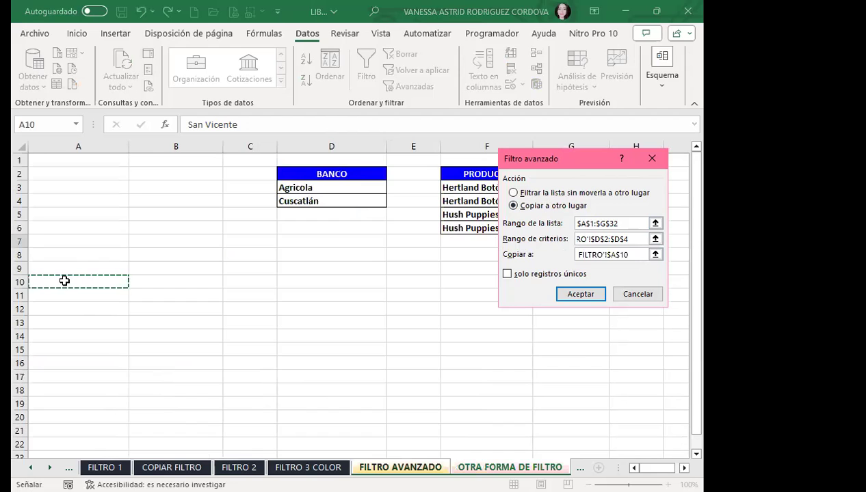
pyautogui.click(580, 298)
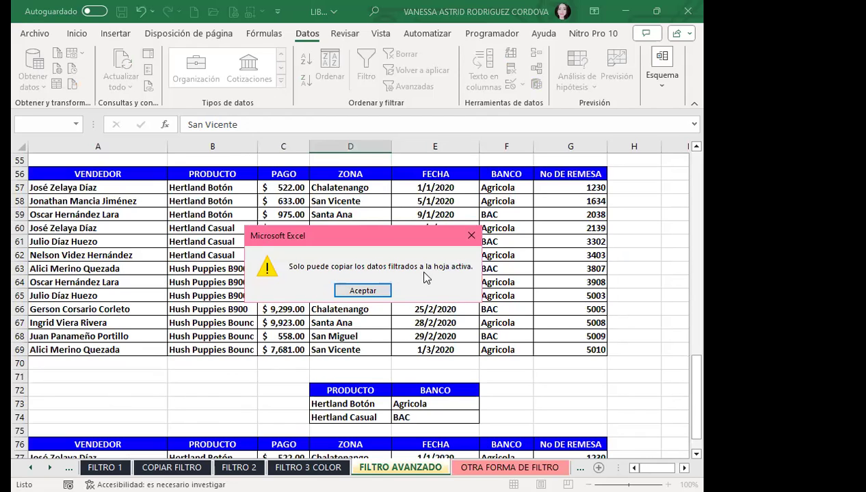
pyautogui.click(367, 297)
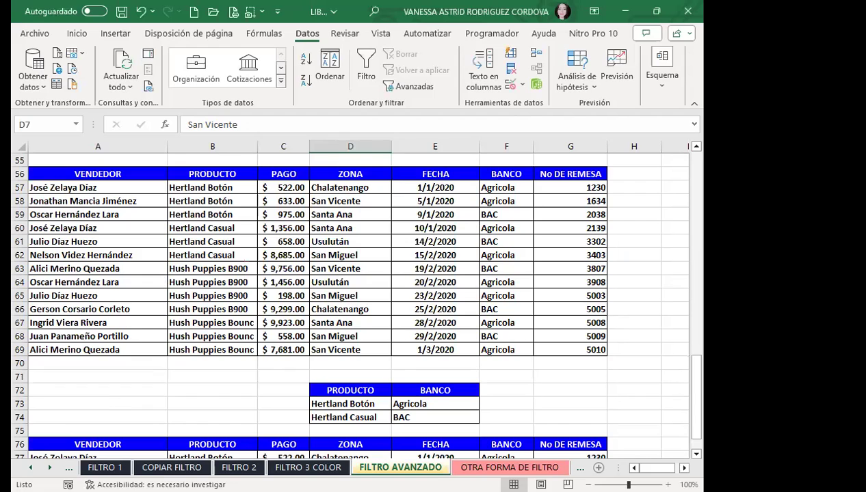
pyautogui.hotkey('ctrl', 'pagedown')
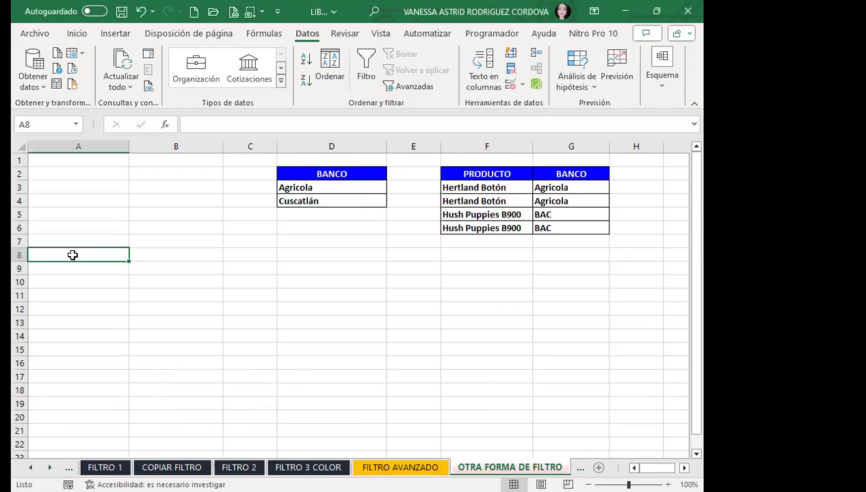
# Step: Return to the OTRA FORMA DE FILTRO sheet and select the empty cell D6
pyautogui.hotkey('ctrl', 'pageup')
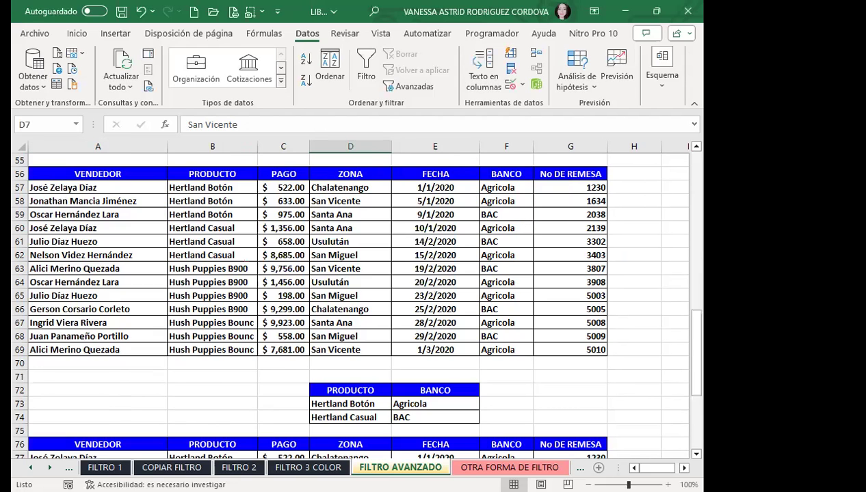
pyautogui.scroll(16, 302, 294)
pyautogui.click(334, 267)
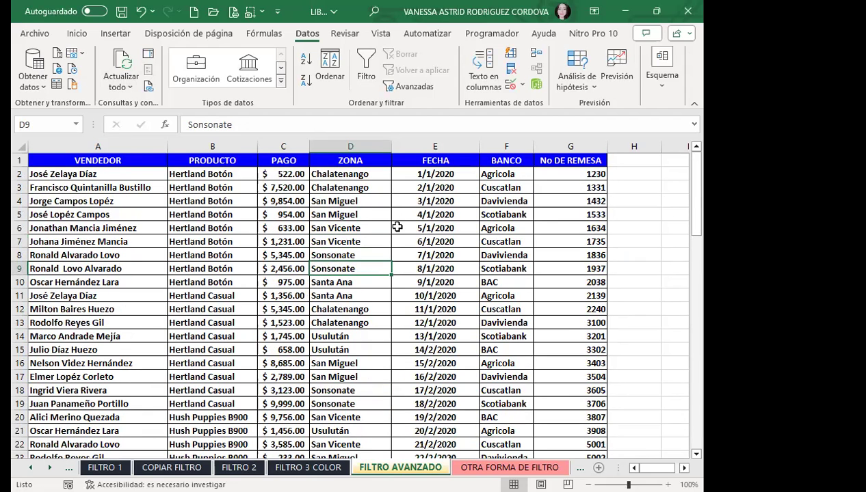
pyautogui.click(500, 467)
pyautogui.click(305, 227)
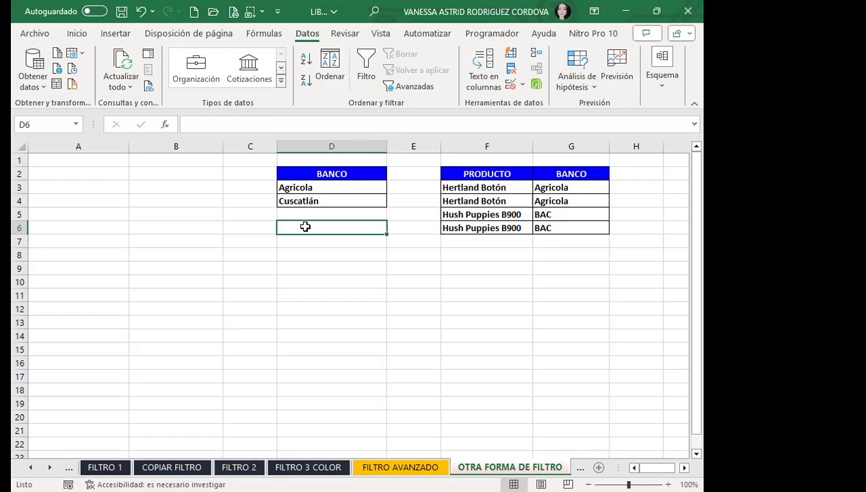
# Step: Advanced-filter 'FILTRO AVANZADO'!A1:G32 with criteria D2:D4, copying the results to A11
pyautogui.click(402, 87)
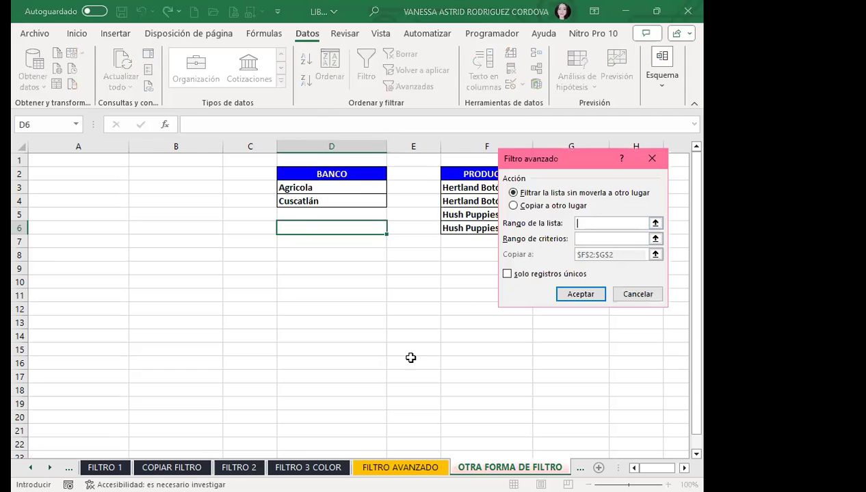
pyautogui.click(383, 468)
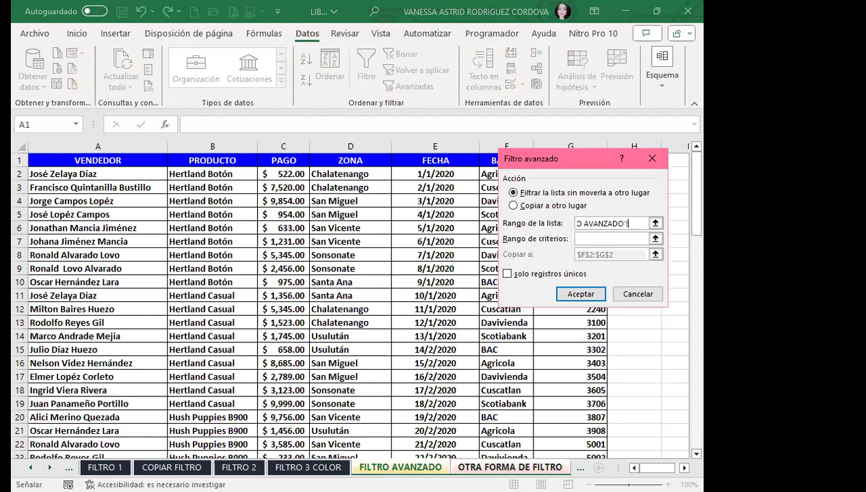
pyautogui.moveTo(96, 161); pyautogui.dragTo(567, 452)
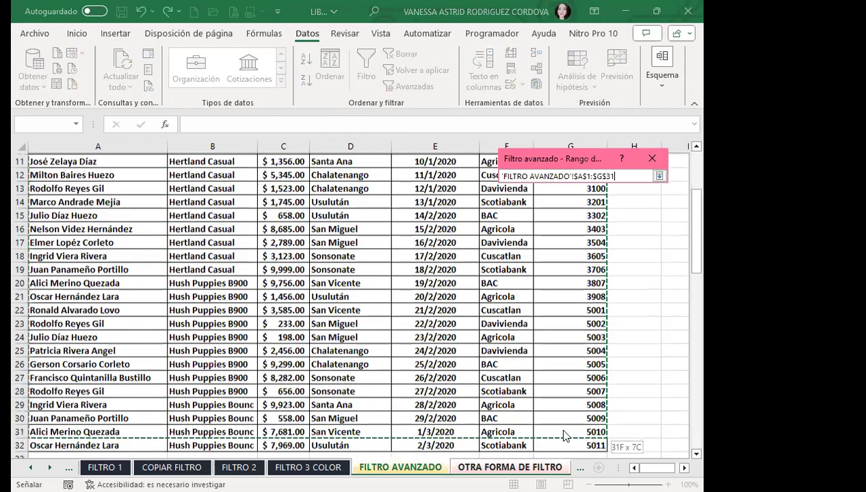
pyautogui.moveTo(567, 437); pyautogui.dragTo(565, 446)
pyautogui.click(595, 239)
pyautogui.hotkey('ctrl', 'pagedown')
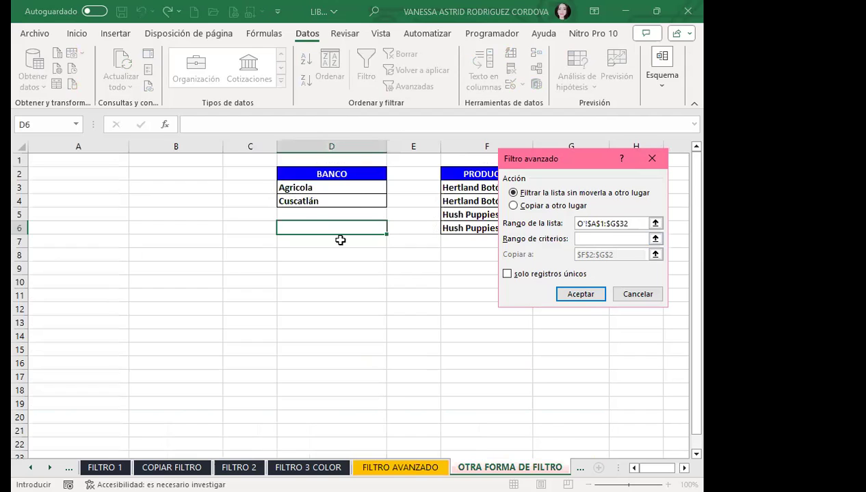
pyautogui.click(313, 173)
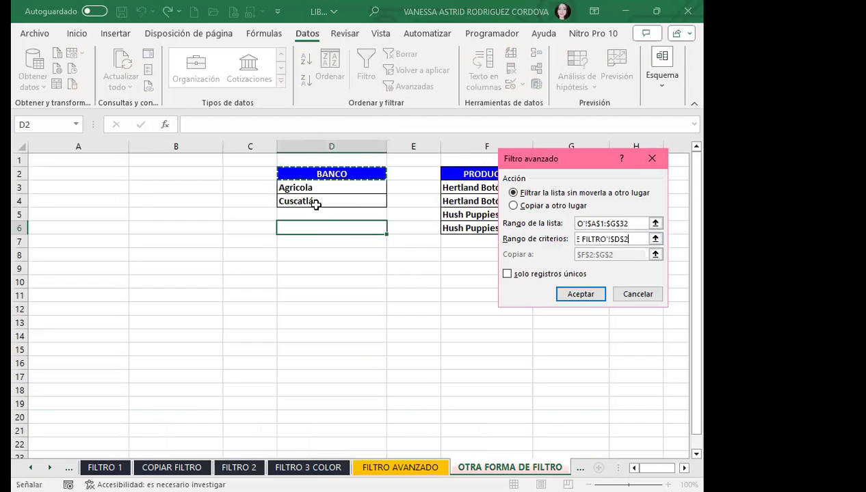
pyautogui.click(512, 205)
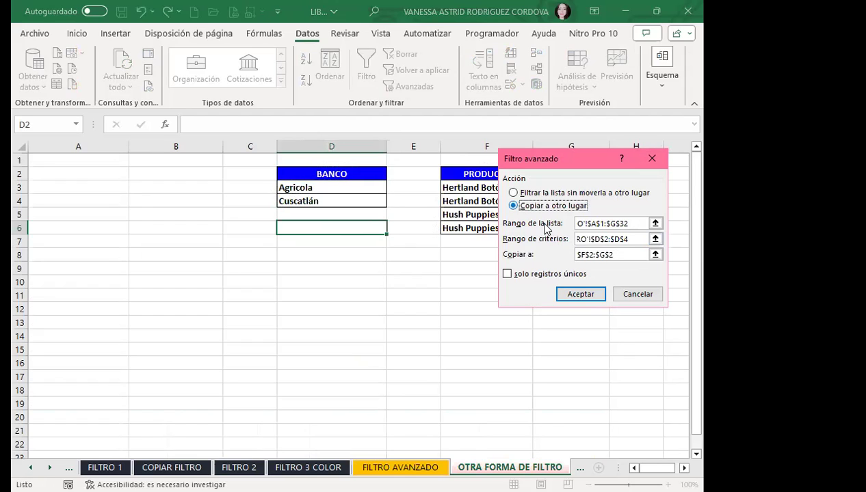
pyautogui.click(627, 253)
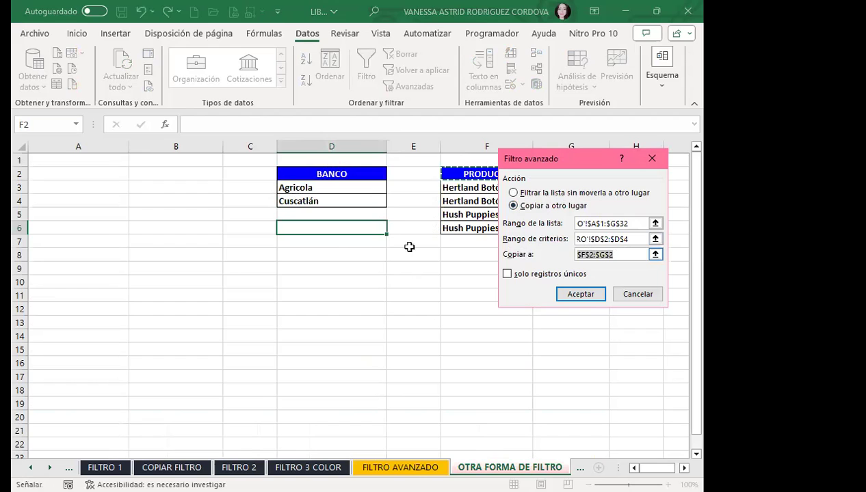
pyautogui.click(78, 294)
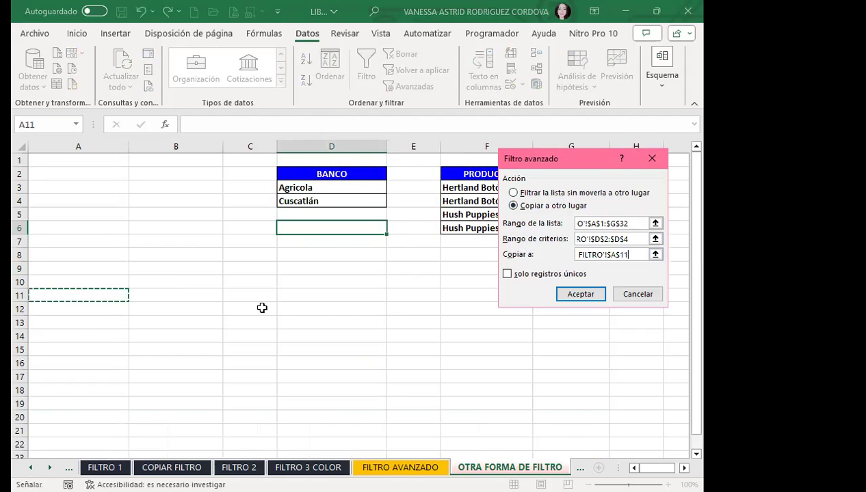
pyautogui.click(575, 296)
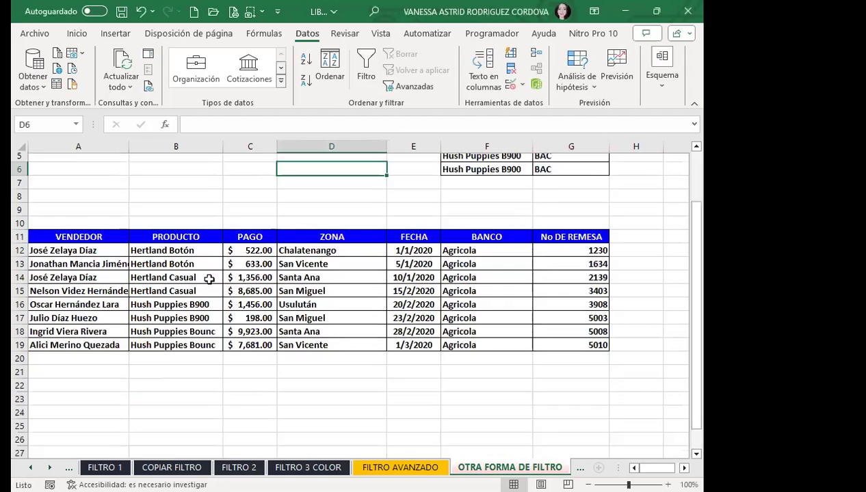
# Step: Select F3 and turn on filter dropdowns for the PRODUCTO and BANCO headers
pyautogui.scroll(-2, 212, 325)
pyautogui.scroll(3, 230, 307)
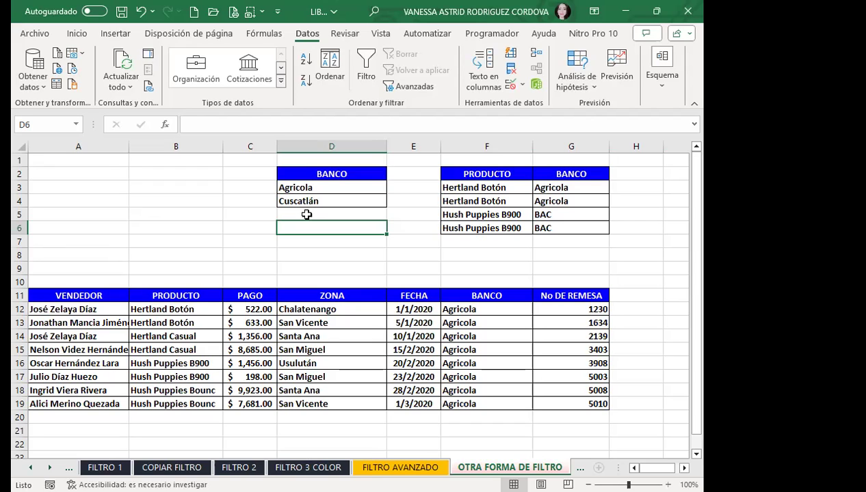
pyautogui.scroll(-1, 309, 204)
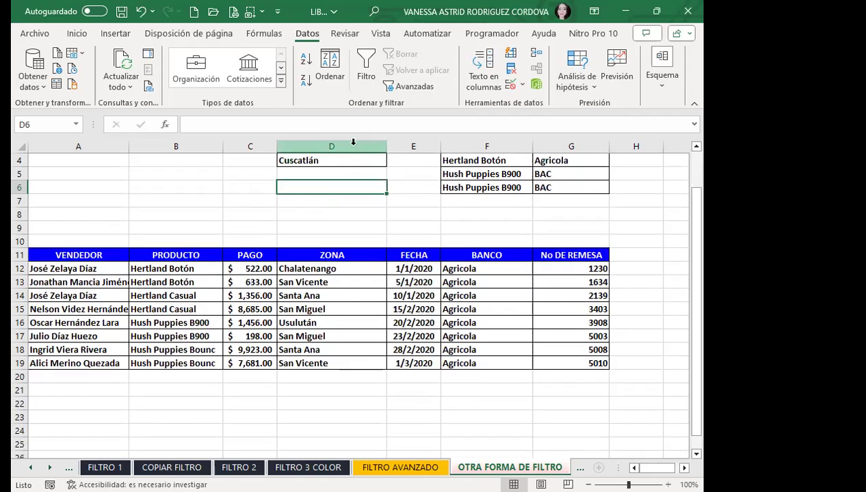
pyautogui.scroll(1, 322, 164)
pyautogui.click(454, 189)
pyautogui.click(366, 68)
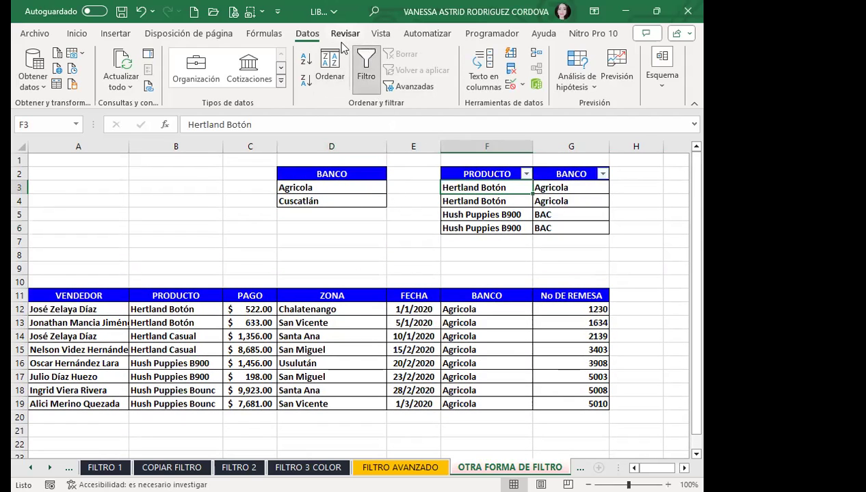
pyautogui.click(344, 35)
pyautogui.click(306, 34)
# Step: Open the advanced filter and set the list range to 'FILTRO AVANZADO'!A1:G32
pyautogui.click(407, 87)
pyautogui.click(652, 158)
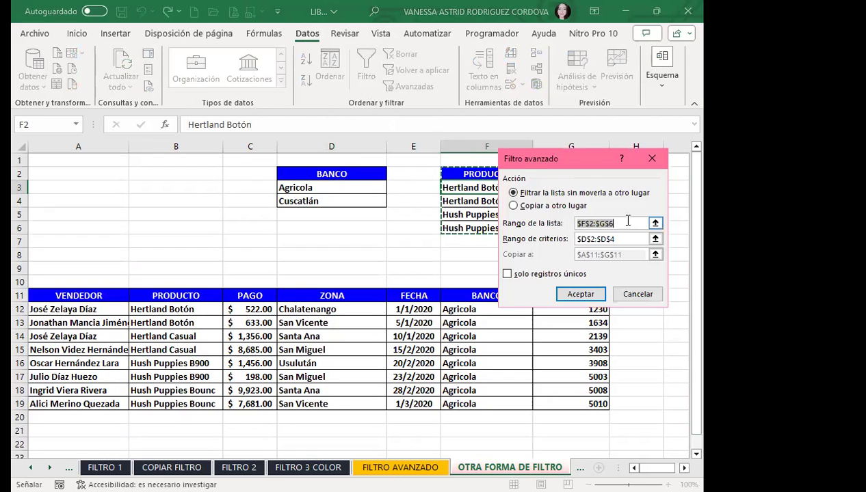
pyautogui.click(369, 467)
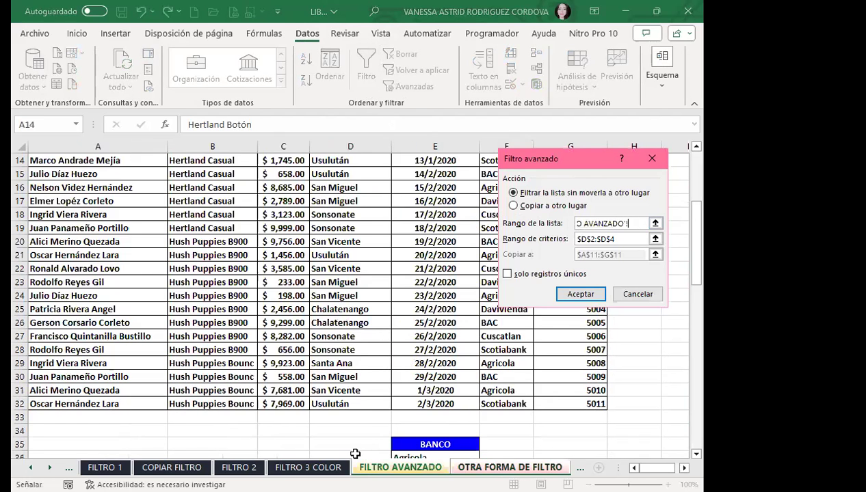
pyautogui.scroll(4, 25, 214)
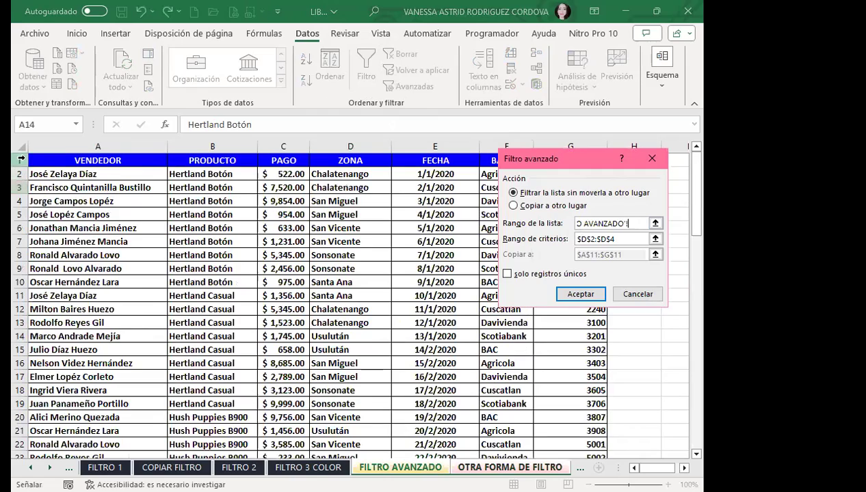
pyautogui.click(61, 161)
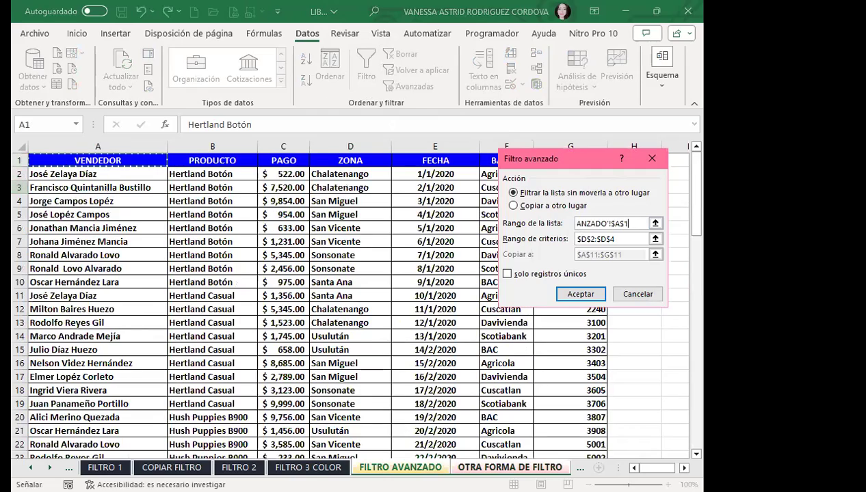
pyautogui.moveTo(62, 161); pyautogui.dragTo(569, 446)
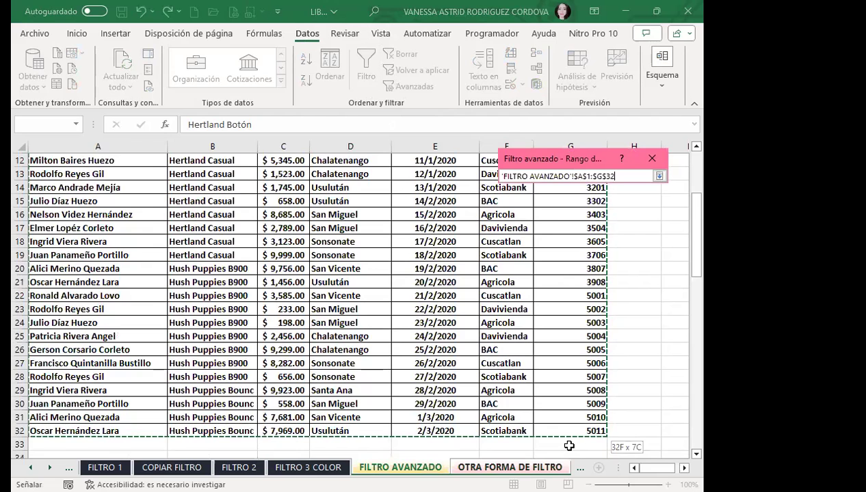
pyautogui.moveTo(569, 446); pyautogui.dragTo(564, 435)
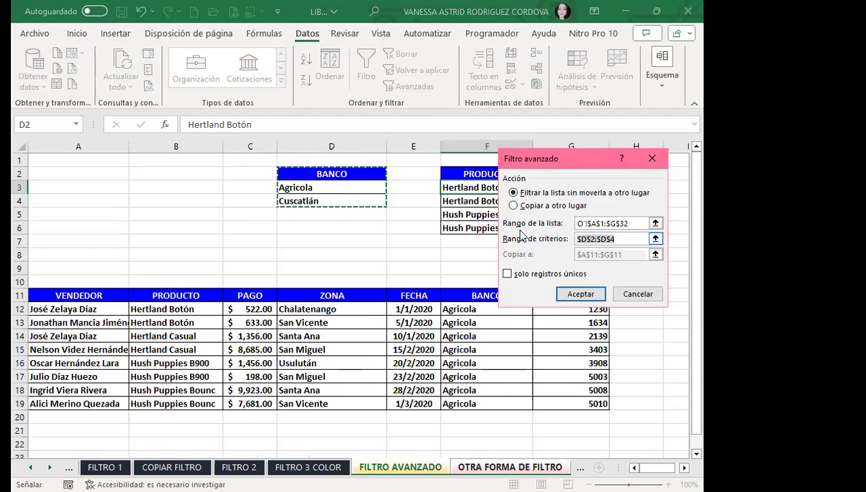
# Step: Use criteria $F$2:$G$6 and copy the matching records to A23
pyautogui.click(467, 178)
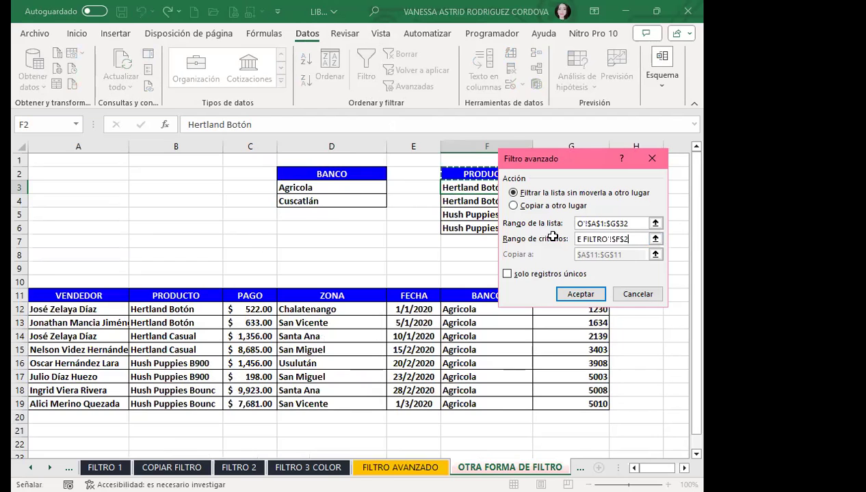
pyautogui.write(':$G$6')
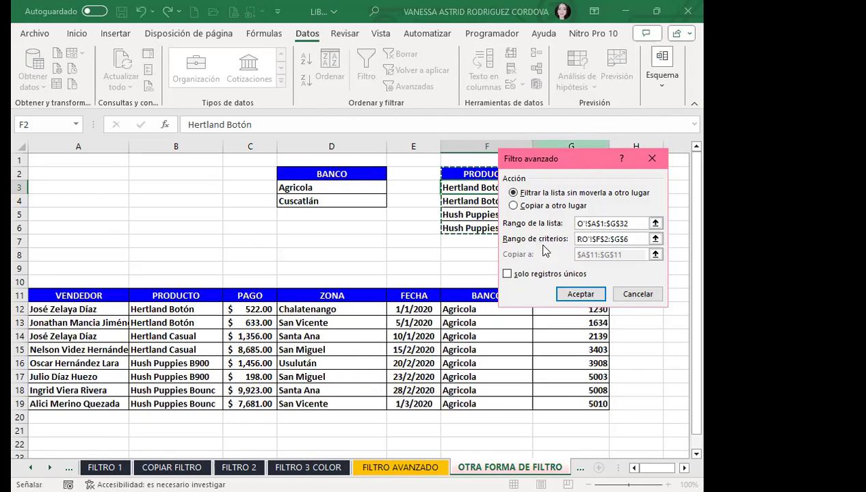
pyautogui.click(513, 206)
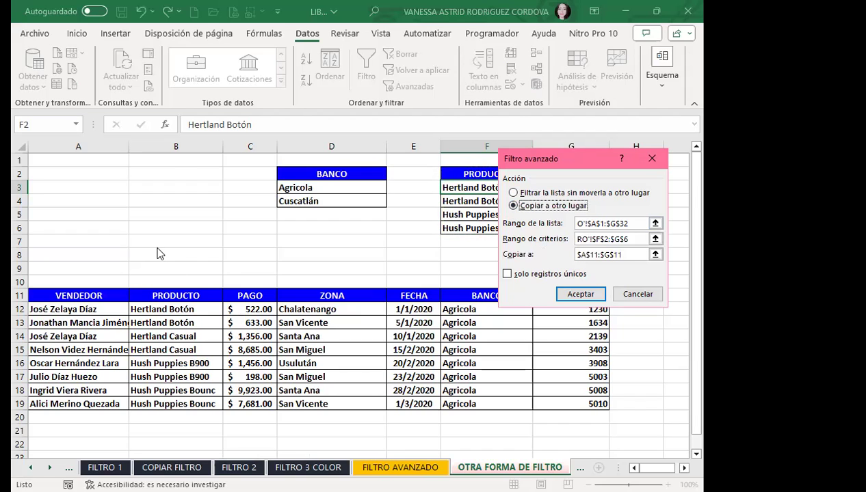
pyautogui.moveTo(643, 254); pyautogui.dragTo(543, 254)
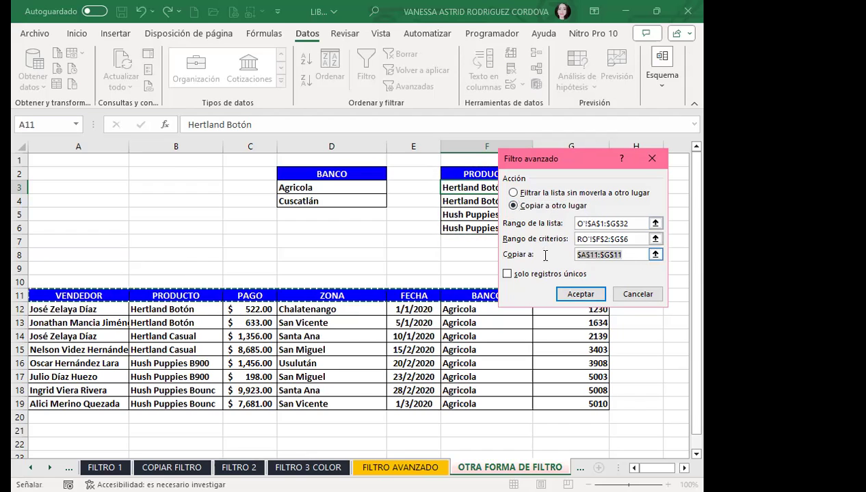
pyautogui.scroll(-5, 198, 284)
pyautogui.click(39, 255)
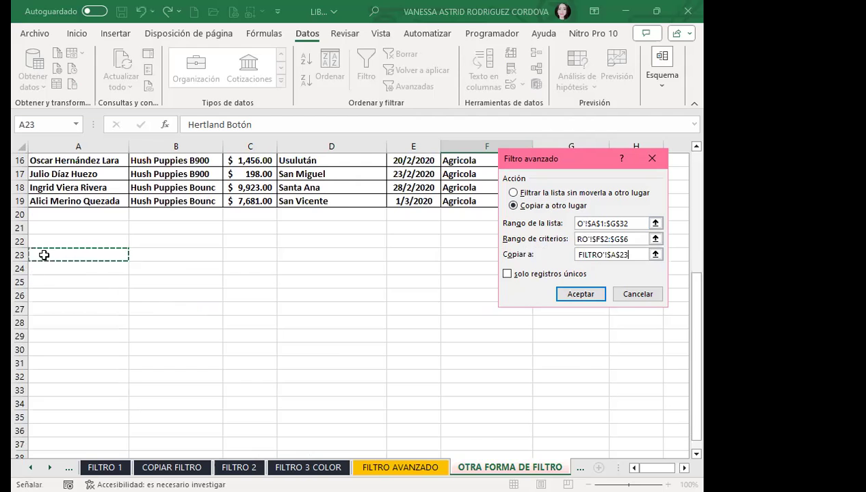
pyautogui.click(580, 294)
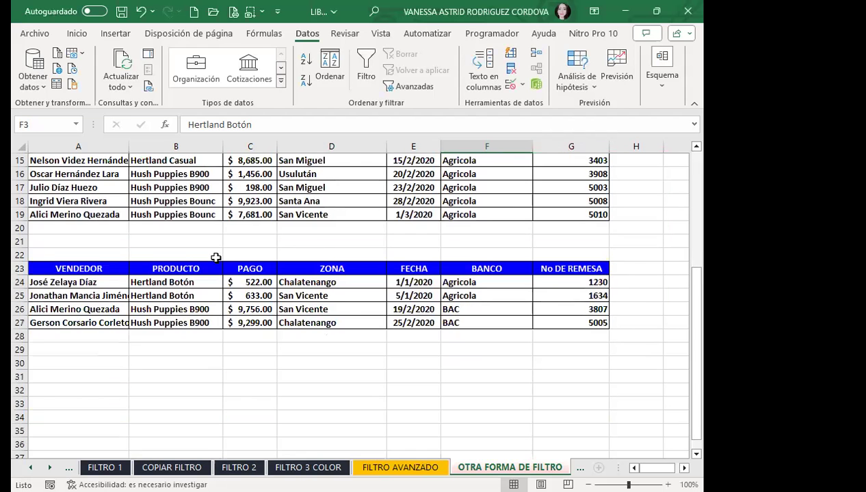
pyautogui.scroll(-1, 260, 260)
pyautogui.click(476, 282)
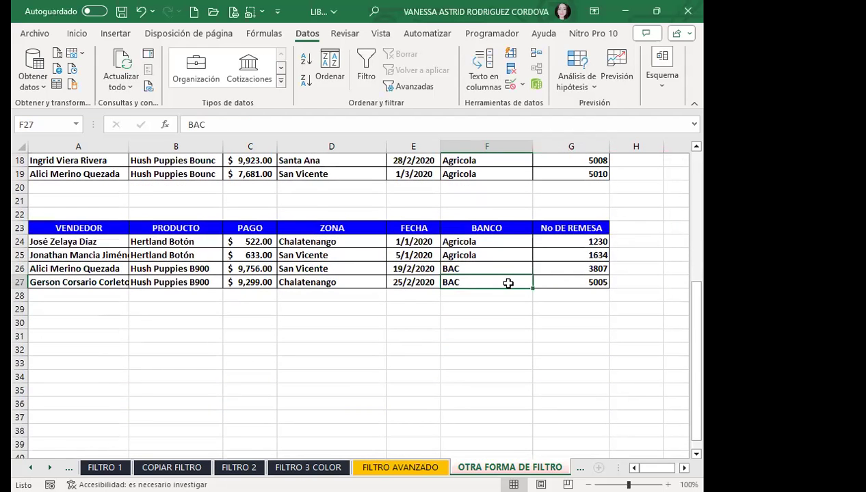
pyautogui.scroll(3, 506, 282)
pyautogui.scroll(3, 510, 283)
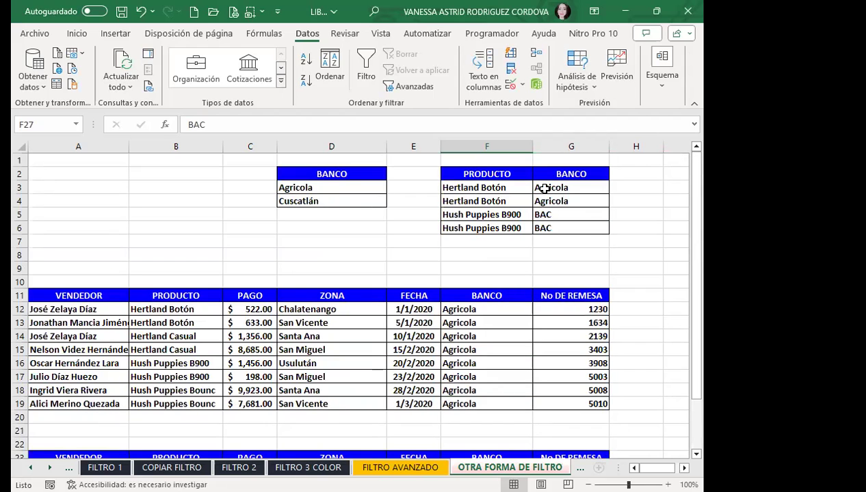
pyautogui.click(581, 192)
pyautogui.moveTo(568, 214); pyautogui.dragTo(568, 228)
pyautogui.click(568, 229)
pyautogui.click(499, 229)
pyautogui.click(566, 226)
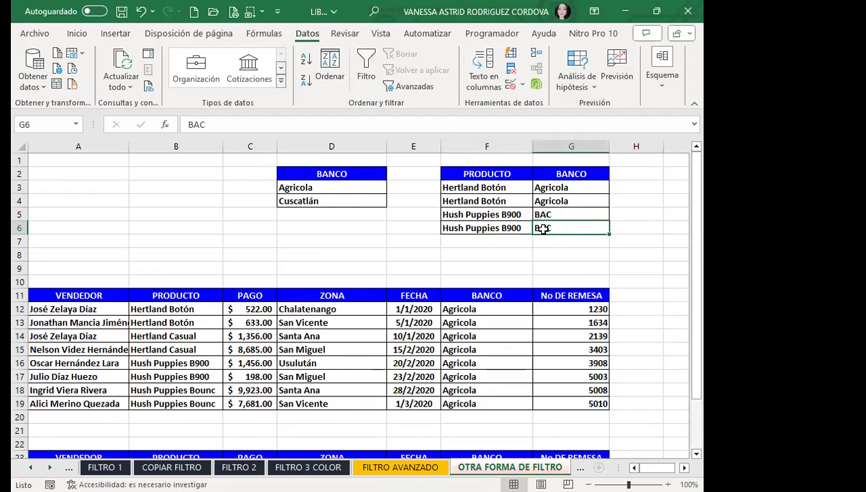
pyautogui.click(514, 200)
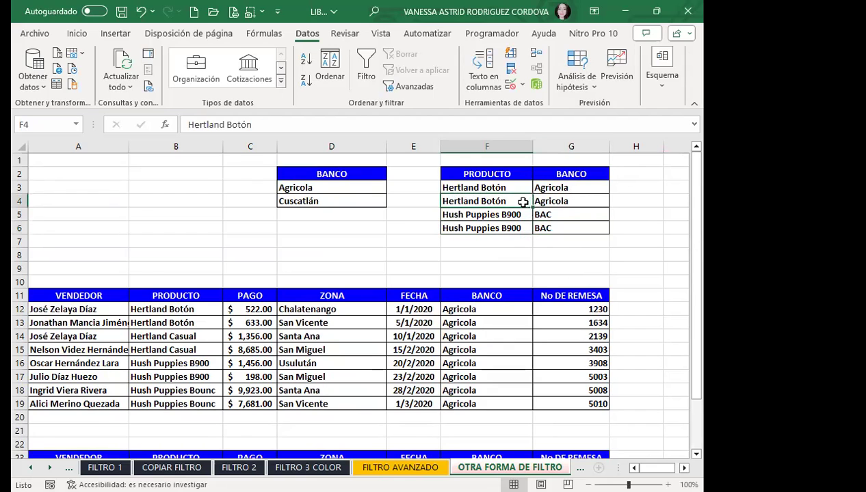
pyautogui.scroll(-5, 280, 284)
pyautogui.scroll(-1, 237, 272)
pyautogui.click(473, 253)
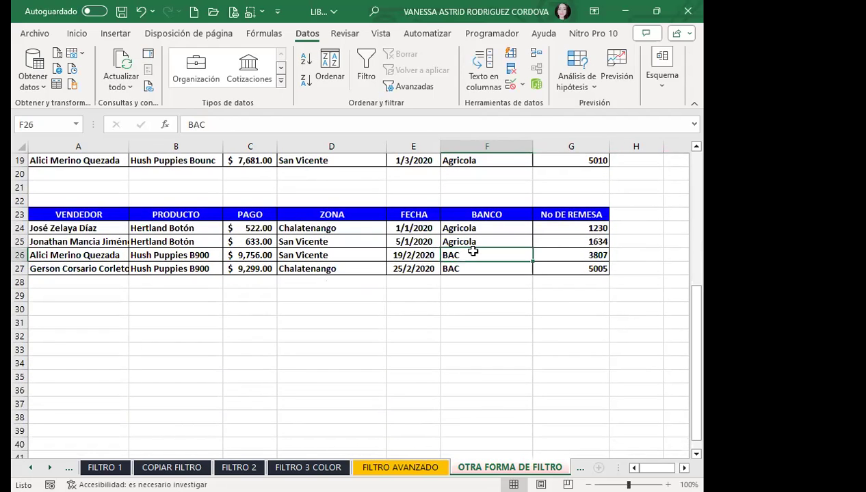
pyautogui.click(168, 227)
pyautogui.click(176, 243)
pyautogui.click(184, 270)
pyautogui.click(159, 279)
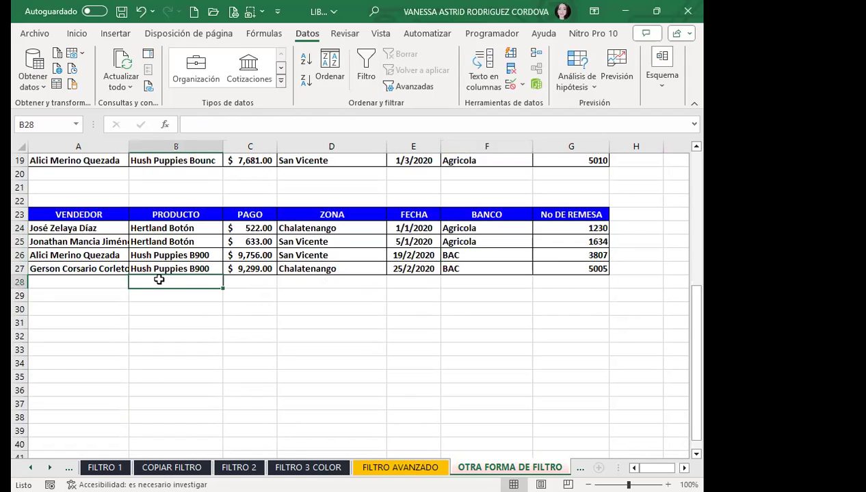
pyautogui.click(487, 237)
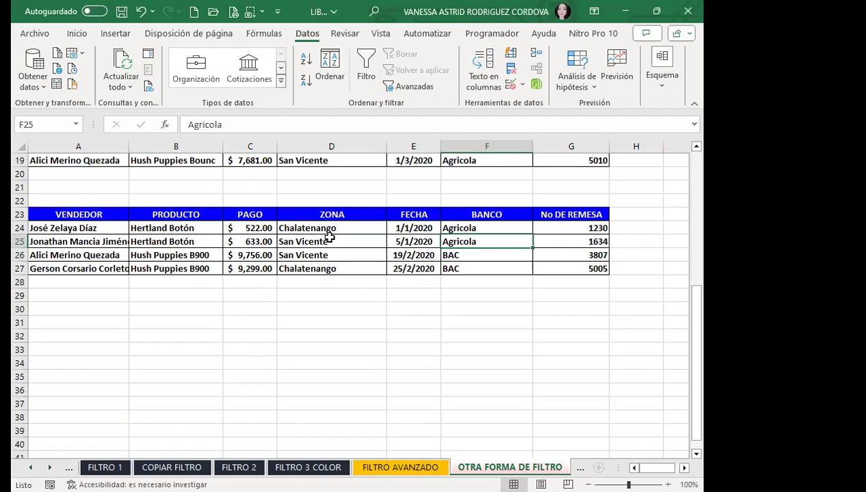
pyautogui.click(205, 226)
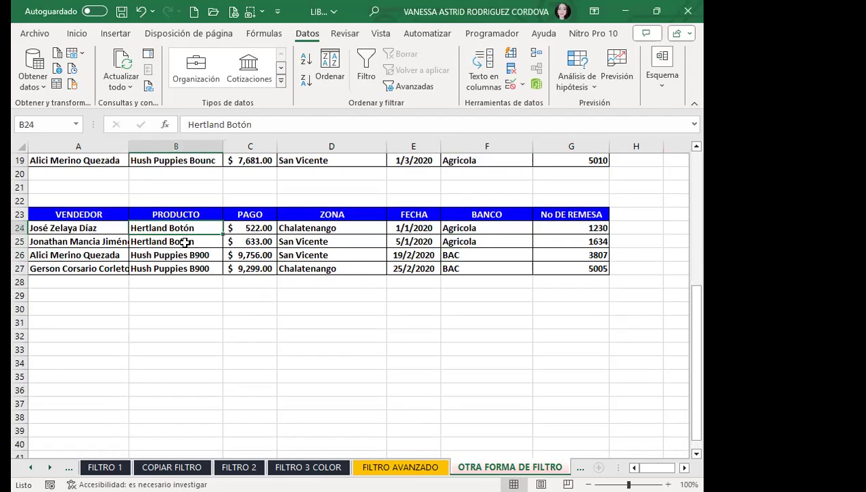
pyautogui.click(207, 239)
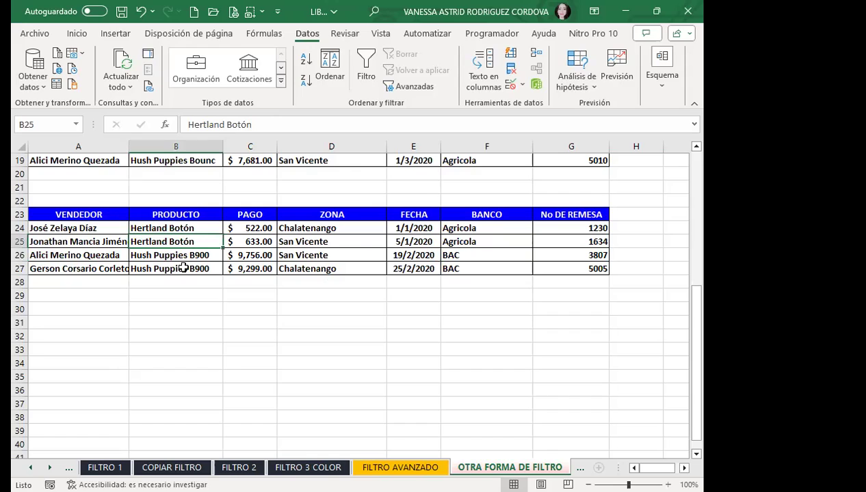
pyautogui.click(210, 257)
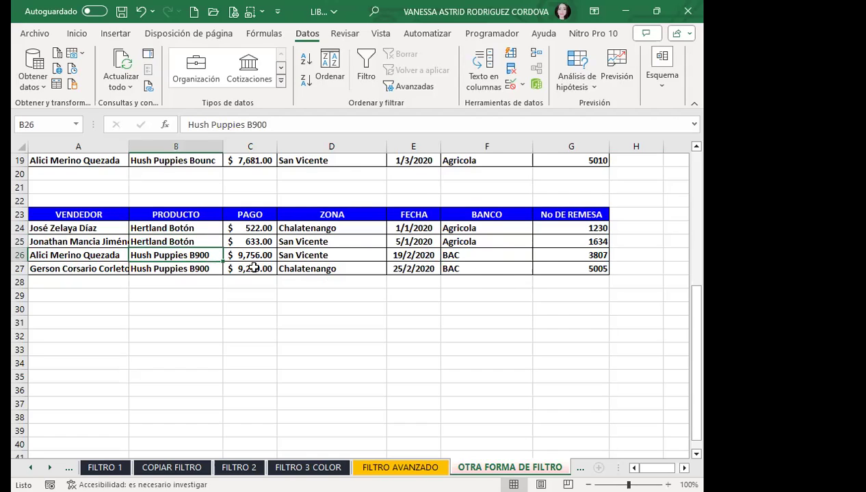
pyautogui.click(174, 269)
pyautogui.click(174, 253)
pyautogui.click(176, 267)
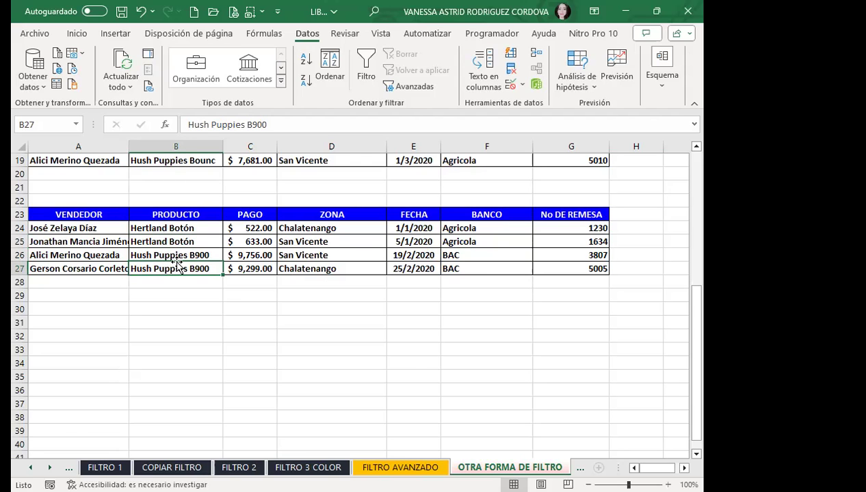
pyautogui.scroll(3, 176, 264)
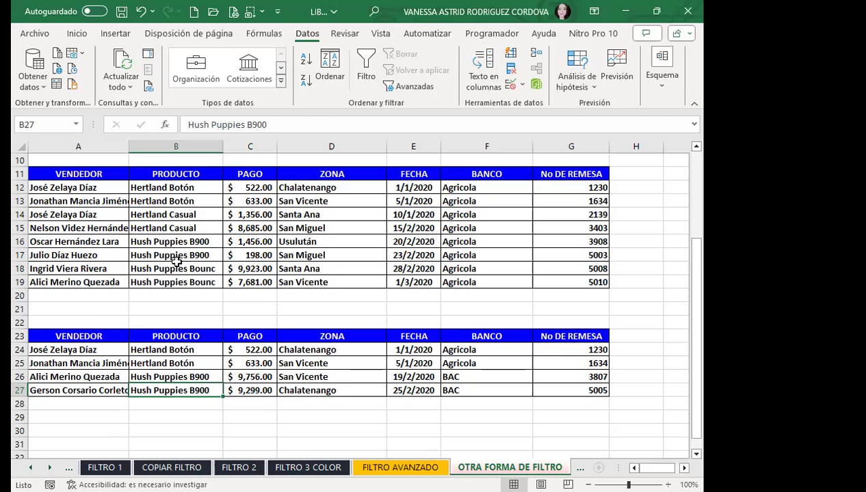
# Step: Review the result table's FECHA heading, then select the whole data table with its headers
pyautogui.scroll(-2, 375, 294)
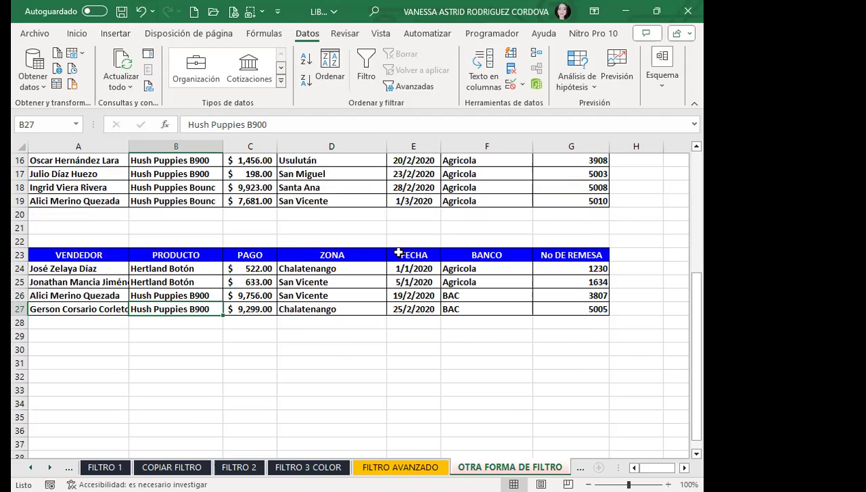
pyautogui.click(411, 255)
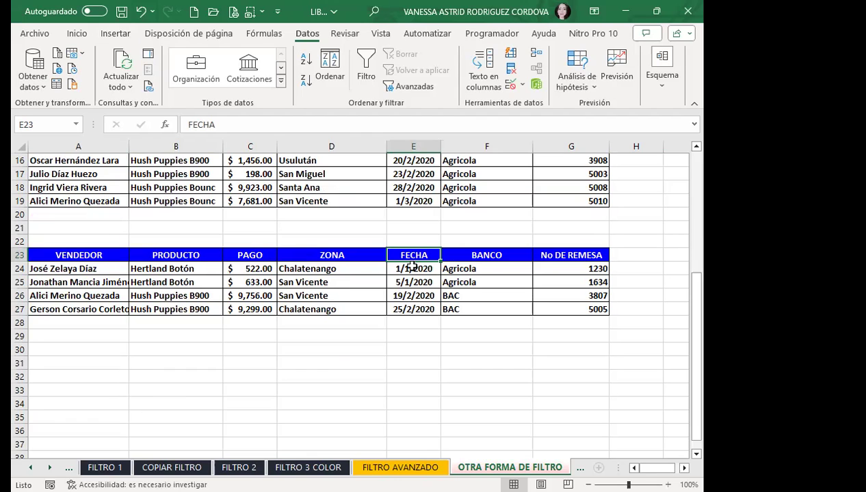
pyautogui.scroll(-2, 400, 294)
pyautogui.scroll(4, 401, 297)
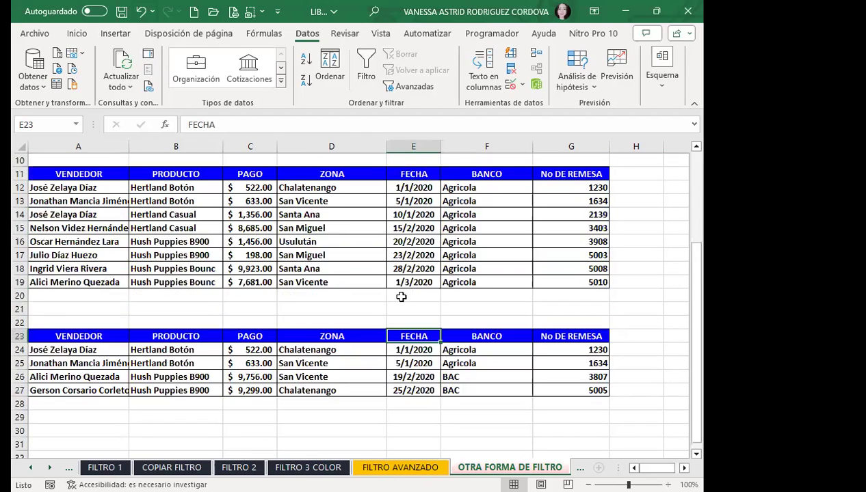
pyautogui.scroll(3, 402, 296)
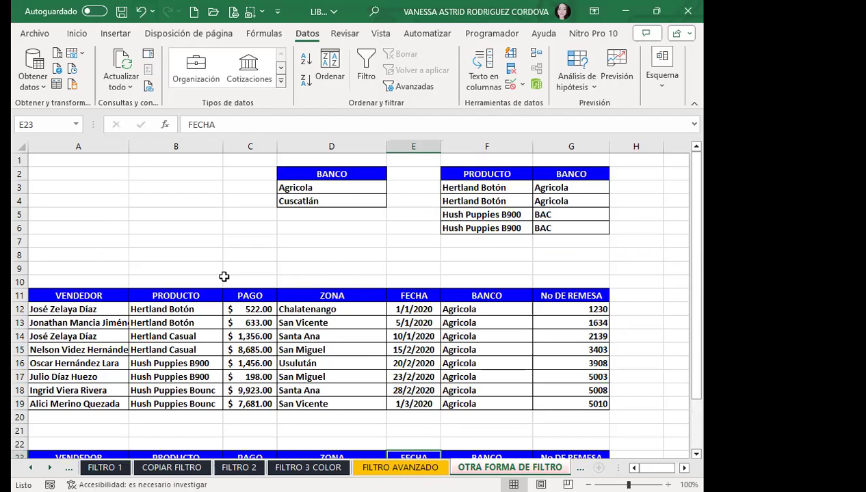
pyautogui.scroll(-3, 224, 276)
pyautogui.scroll(1, 277, 206)
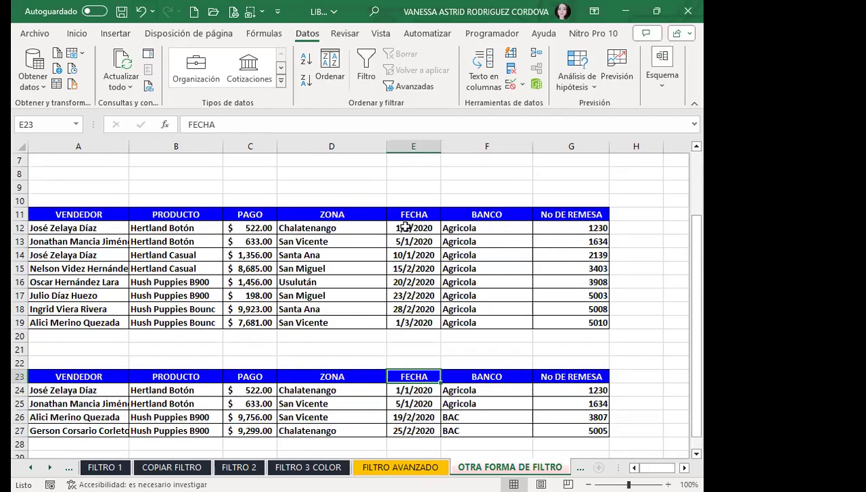
pyautogui.click(507, 211)
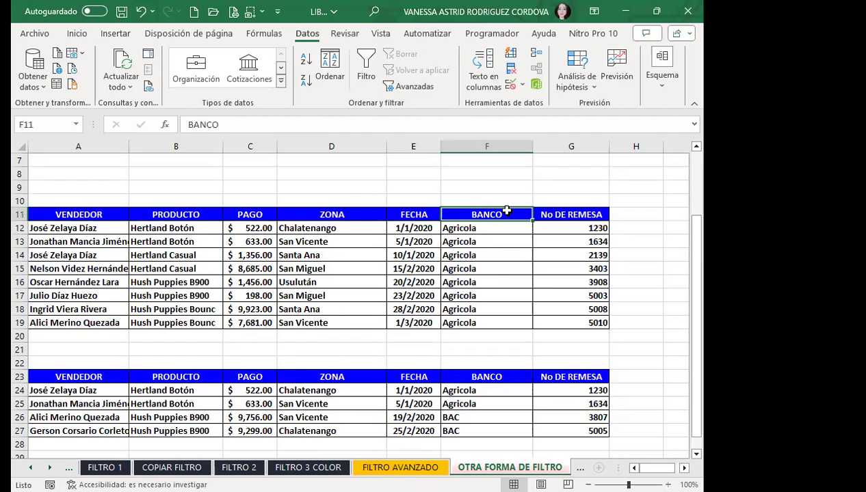
pyautogui.moveTo(53, 203)
pyautogui.mouseDown()
pyautogui.moveTo(612, 336)
pyautogui.moveTo(609, 322)
pyautogui.mouseUp()
# Step: Inspect the data table's header row: PAGO, PRODUCTO, No DE REMESA and BANCO headings
pyautogui.click(251, 211)
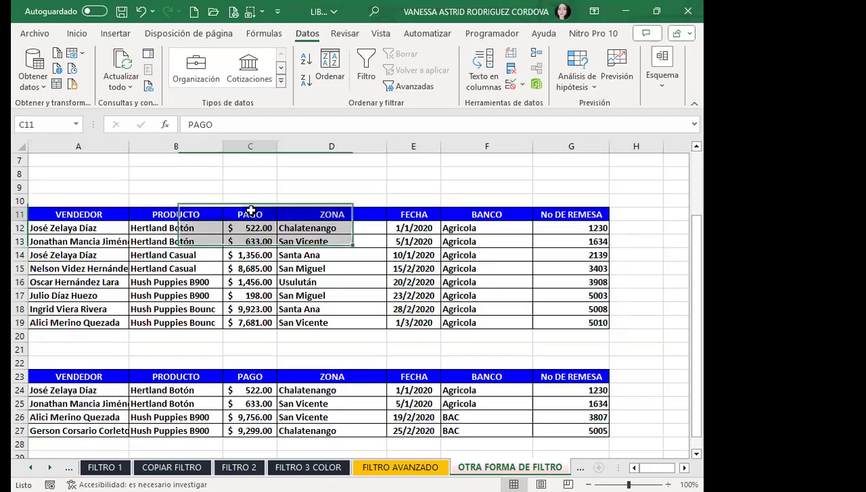
pyautogui.click(157, 214)
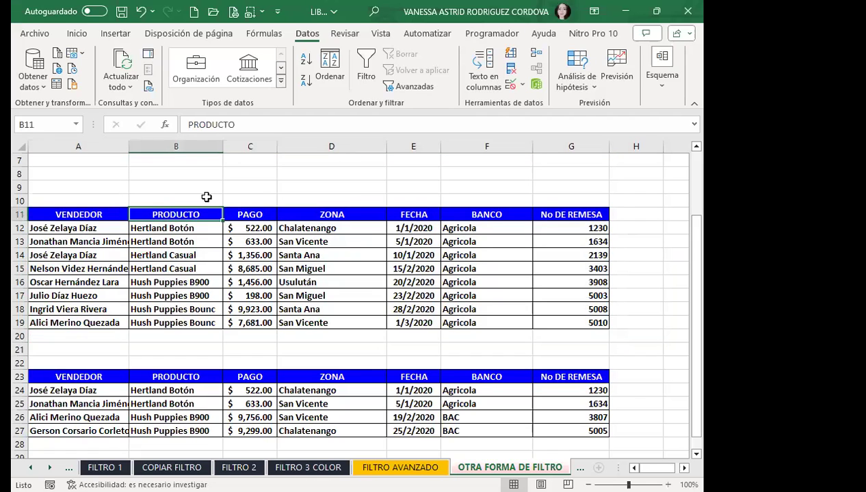
pyautogui.moveTo(63, 216); pyautogui.dragTo(618, 205)
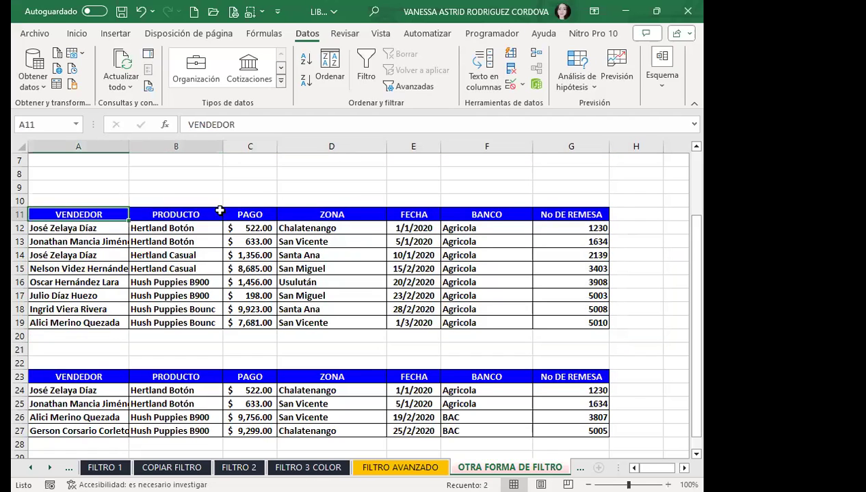
pyautogui.click(578, 213)
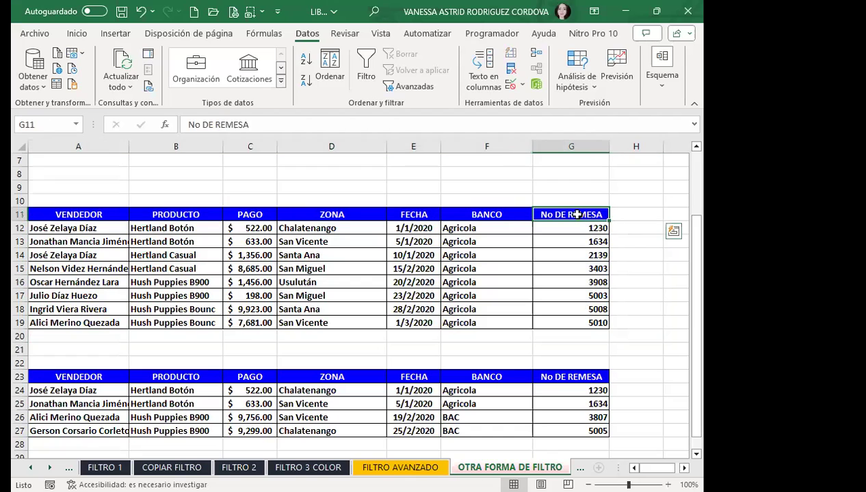
pyautogui.click(514, 216)
# Step: Check the BANCO and PRODUCTO criteria headings, then clear a stray selection of empty cells
pyautogui.scroll(2, 505, 231)
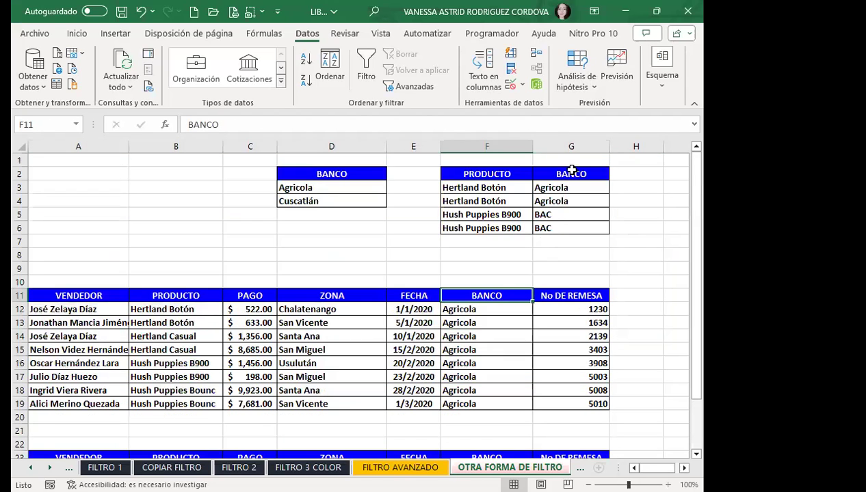
pyautogui.click(548, 173)
pyautogui.click(514, 172)
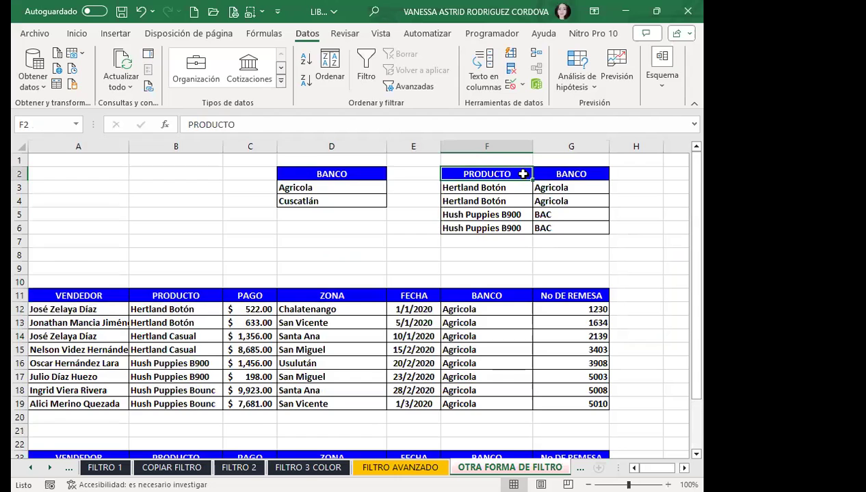
pyautogui.scroll(-6, 389, 335)
pyautogui.scroll(-5, 194, 338)
pyautogui.moveTo(73, 188)
pyautogui.mouseDown()
pyautogui.moveTo(223, 270)
pyautogui.moveTo(166, 363)
pyautogui.mouseUp()
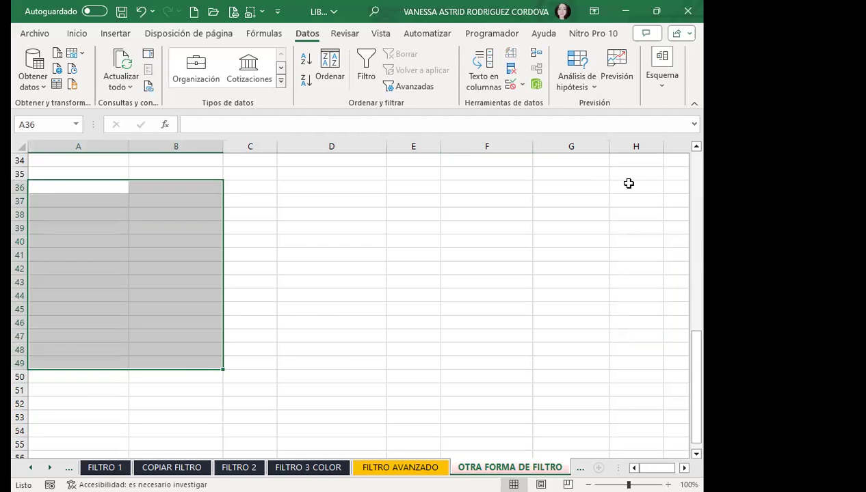
pyautogui.click(260, 214)
pyautogui.scroll(8, 427, 259)
pyautogui.scroll(3, 514, 255)
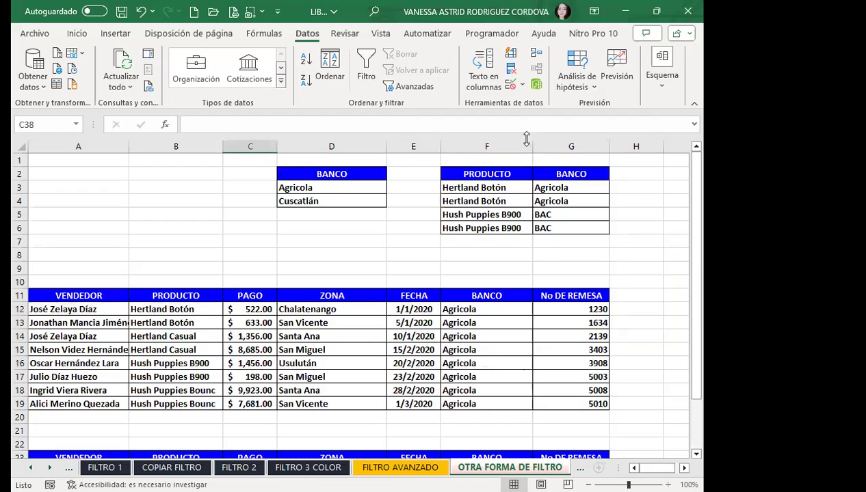
# Step: Review the extracted table's VENDEDOR, PAGO, ZONA, FECHA and No DE REMESA headings
pyautogui.click(457, 172)
pyautogui.scroll(-8, 22, 335)
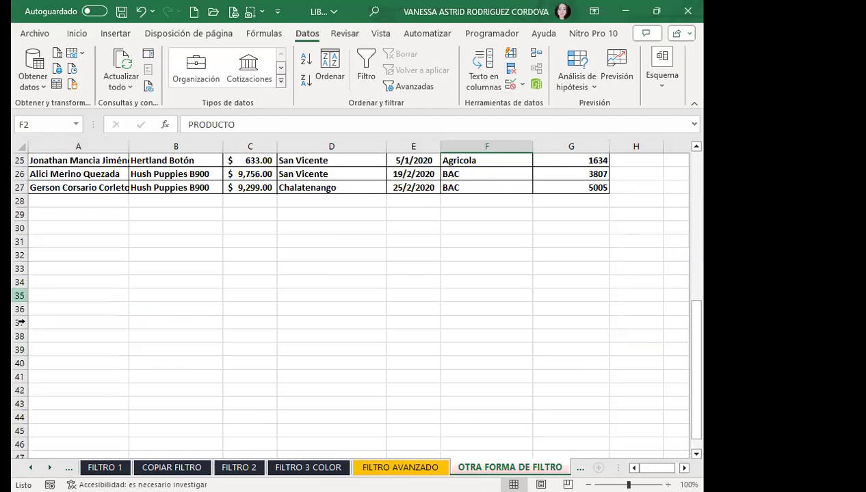
pyautogui.scroll(3, 98, 279)
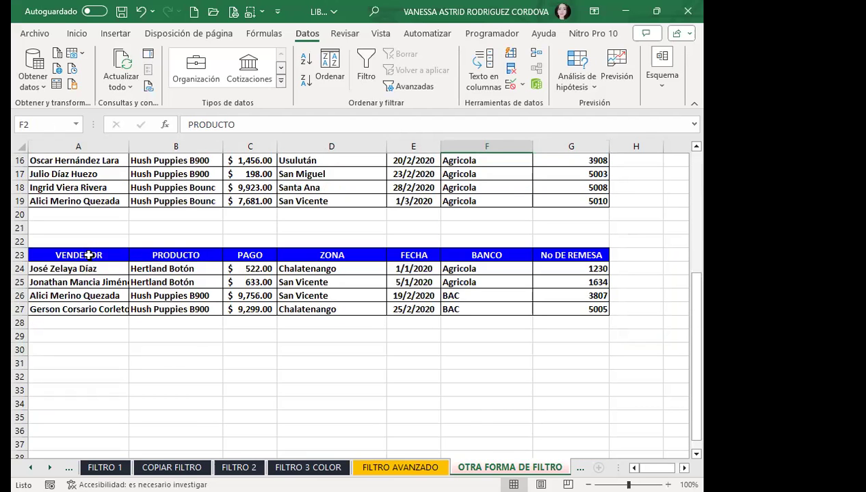
pyautogui.click(89, 255)
pyautogui.click(250, 255)
pyautogui.click(332, 255)
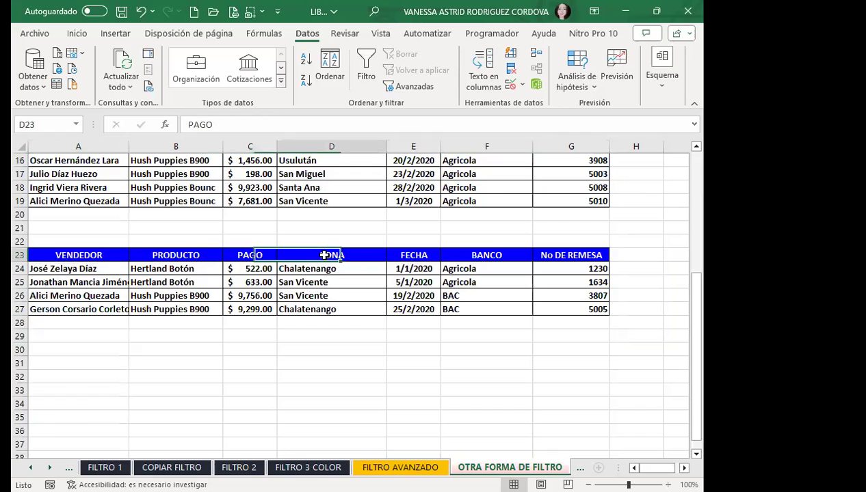
pyautogui.click(414, 255)
pyautogui.click(561, 255)
pyautogui.scroll(-4, 130, 316)
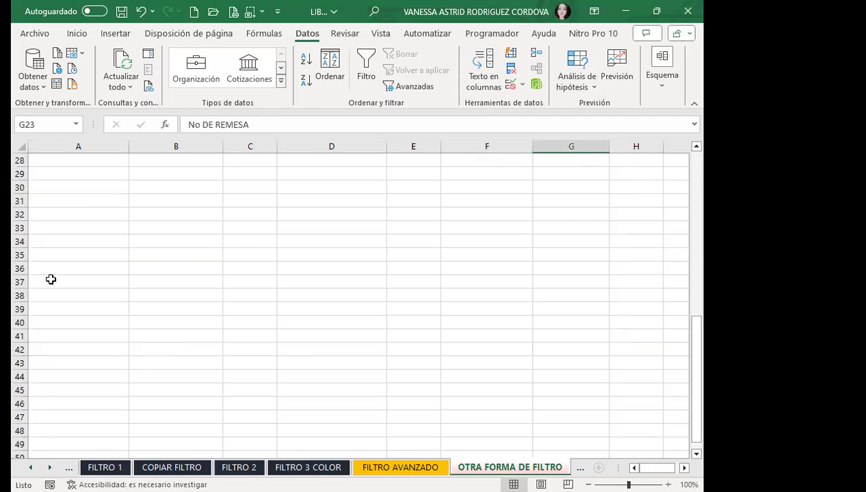
pyautogui.scroll(2, 73, 218)
pyautogui.scroll(-2, 64, 294)
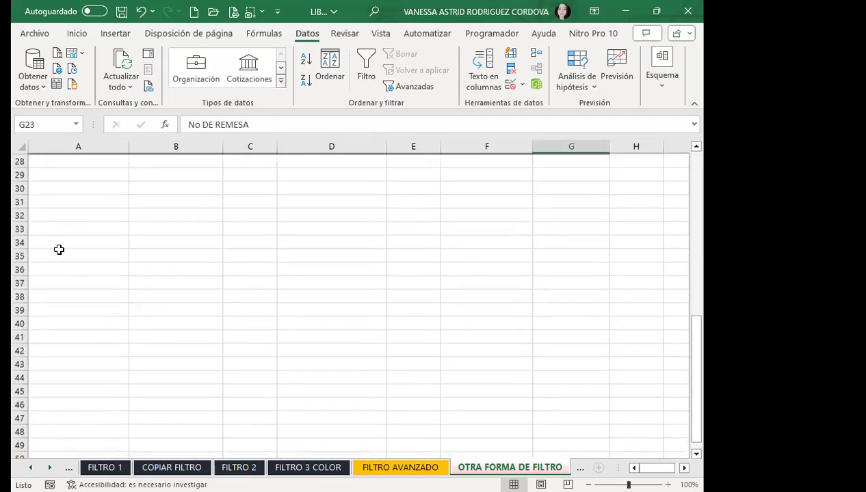
# Step: Check the empty area below the extract, selecting cells A29 and B29
pyautogui.moveTo(72, 172)
pyautogui.mouseDown()
pyautogui.moveTo(193, 336)
pyautogui.moveTo(188, 359)
pyautogui.mouseUp()
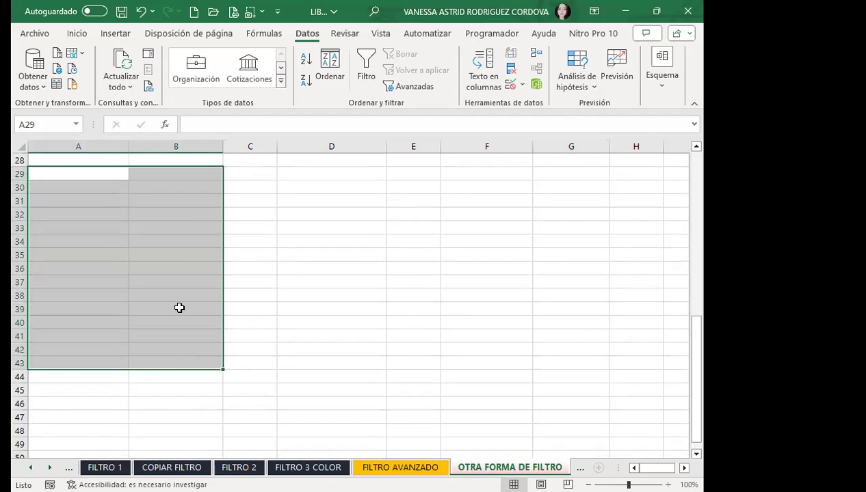
pyautogui.scroll(2, 112, 280)
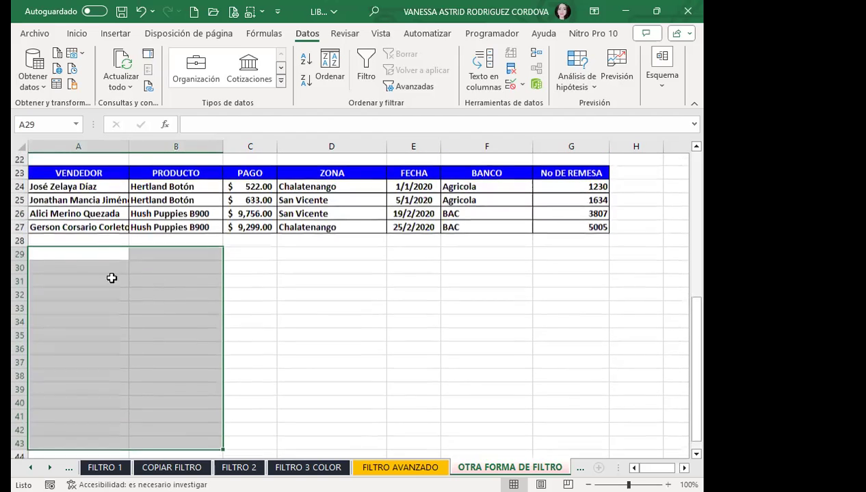
pyautogui.click(88, 253)
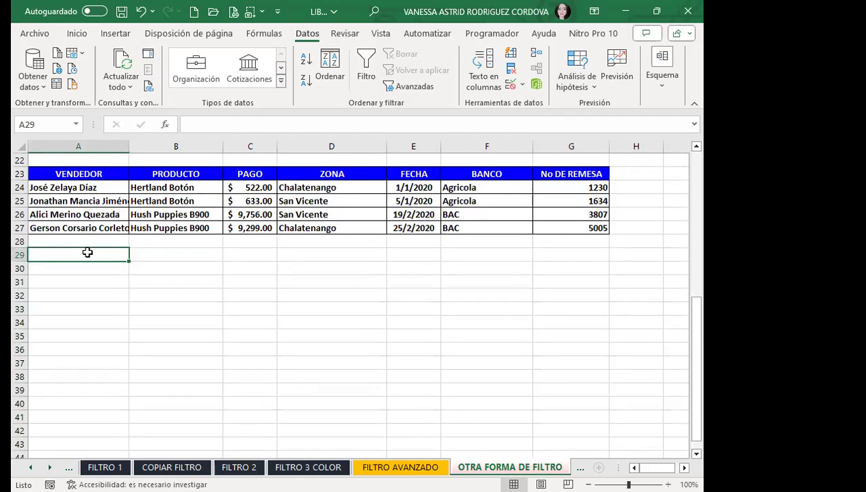
pyautogui.click(168, 257)
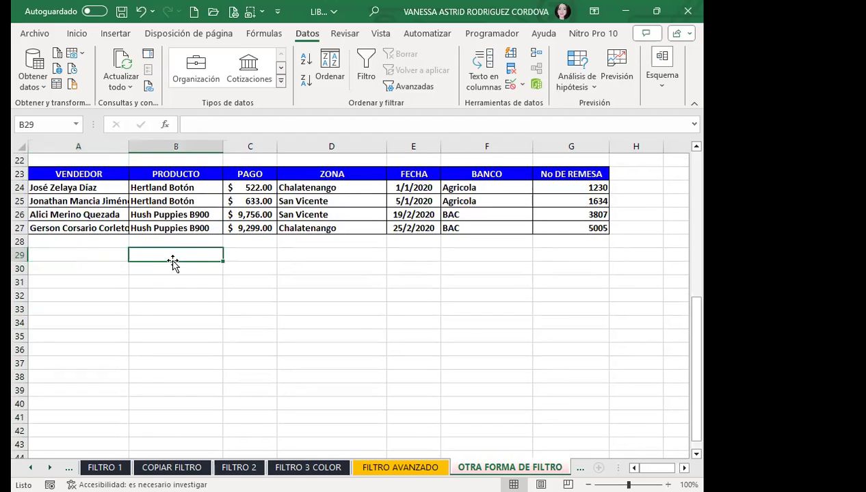
pyautogui.click(111, 254)
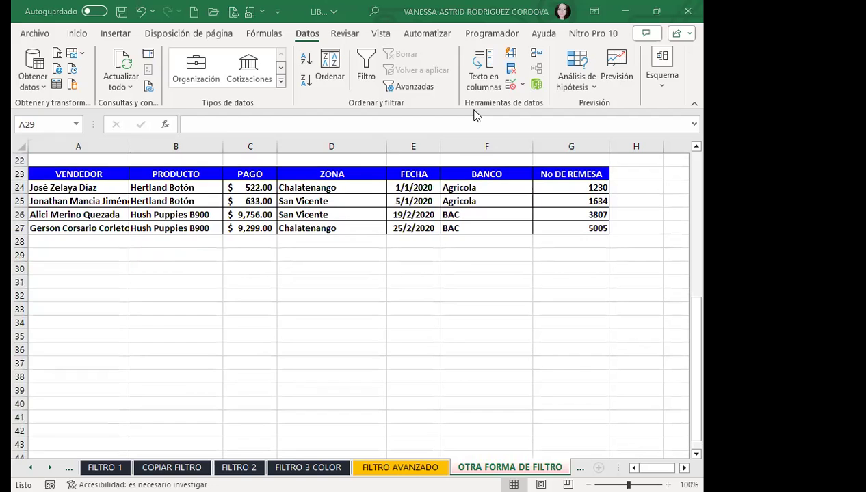
# Step: Highlight the PRODUCTO and BANCO criteria headers in F2:G2, then select an empty cell below the results
pyautogui.scroll(4, 145, 288)
pyautogui.scroll(3, 392, 338)
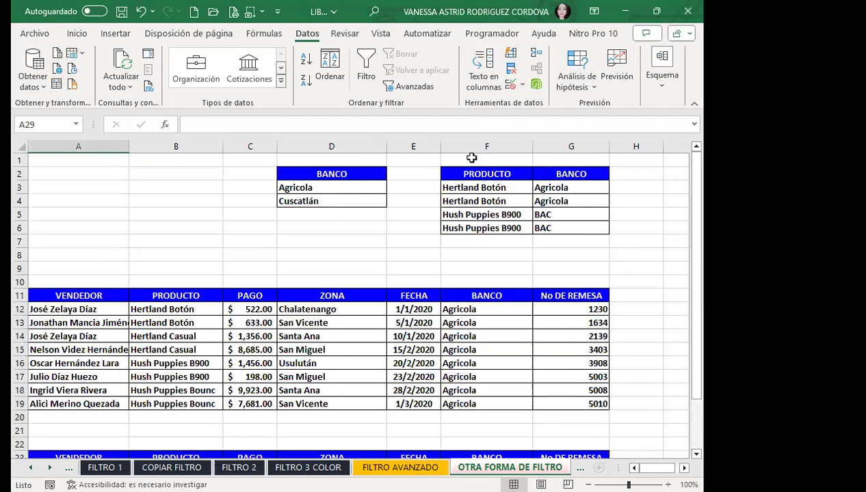
pyautogui.moveTo(457, 171); pyautogui.dragTo(583, 174)
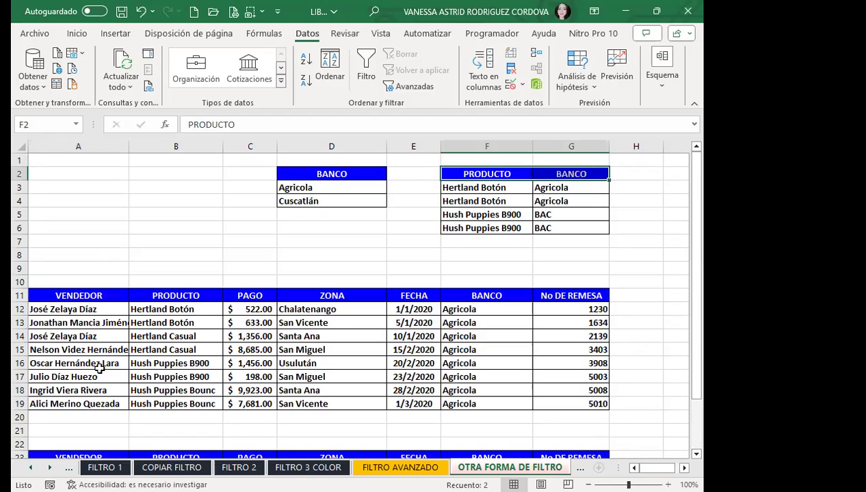
pyautogui.click(78, 430)
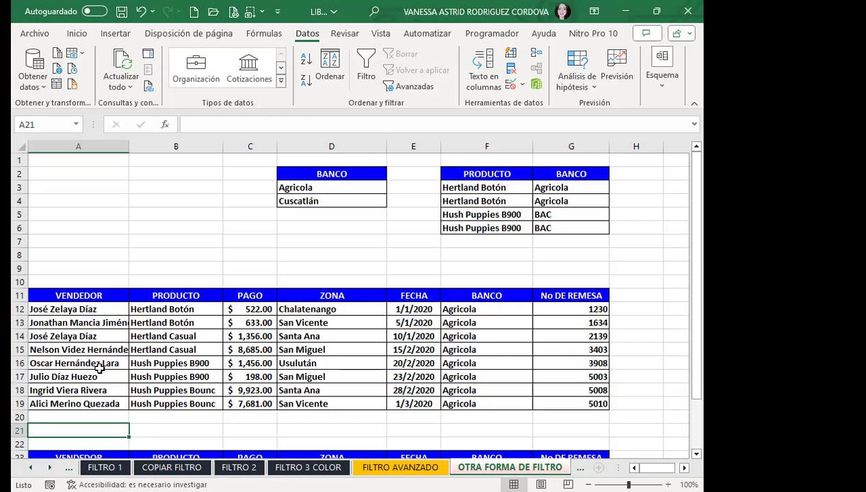
pyautogui.scroll(-8, 100, 368)
pyautogui.click(102, 256)
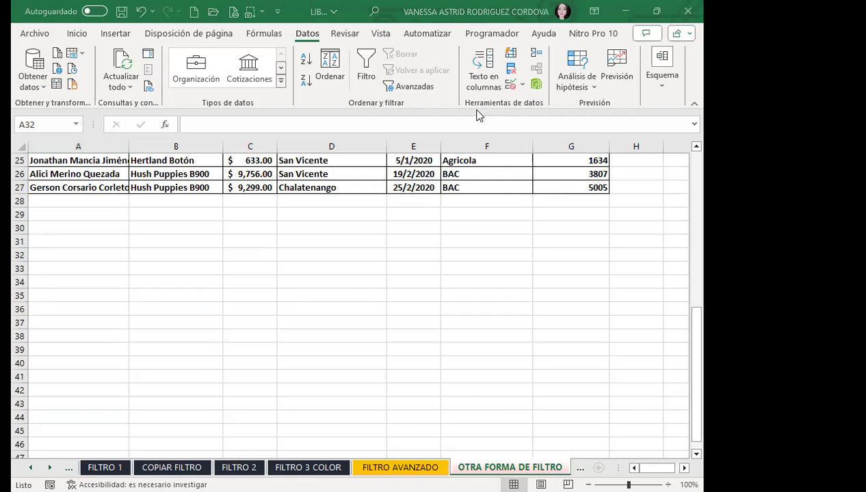
pyautogui.scroll(8, 438, 260)
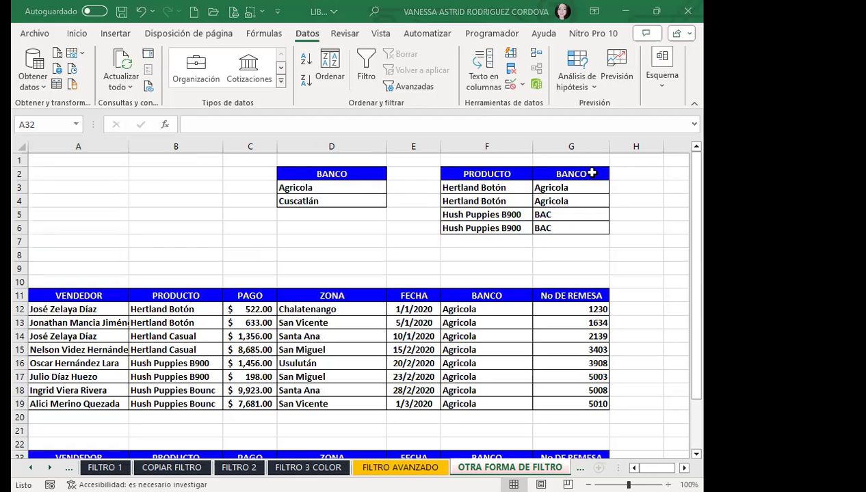
# Step: On the FILTRO AVANZADO sheet, select column F to review its BANCO values
pyautogui.click(400, 468)
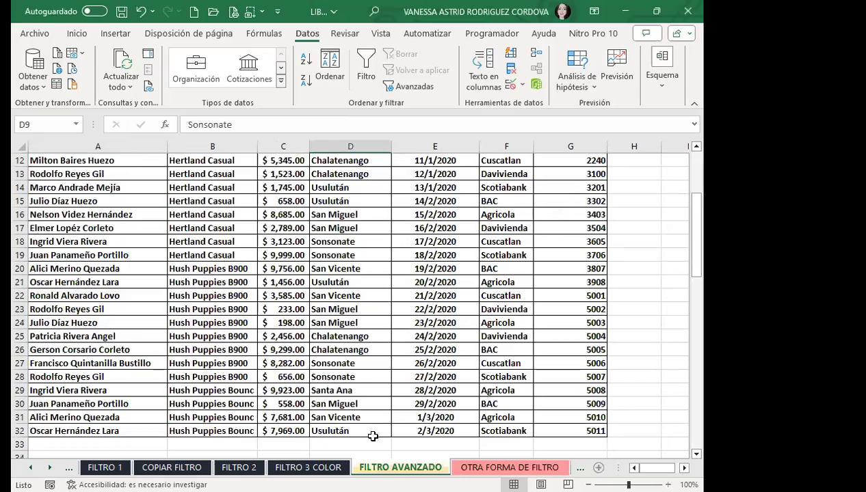
pyautogui.scroll(4, 506, 165)
pyautogui.moveTo(506, 165); pyautogui.dragTo(520, 451)
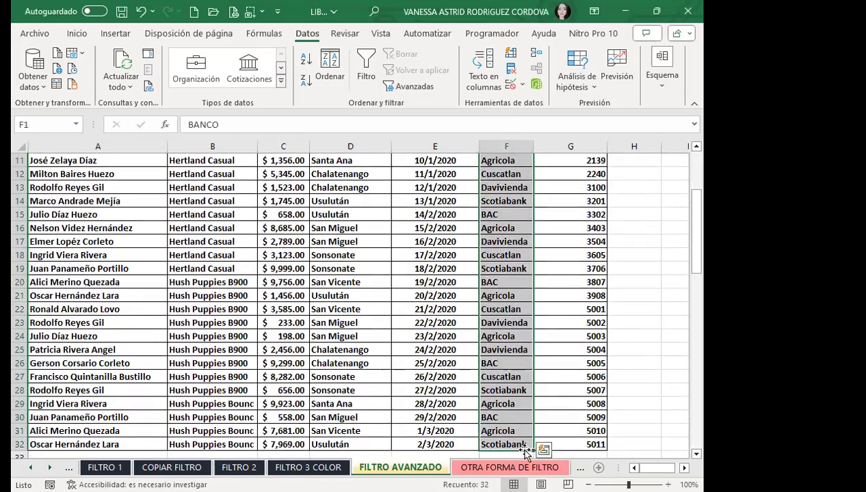
# Step: On OTRA FORMA DE FILTRO, compare the Hush Puppies B900 criterion in F5 and BANCO header in G2 with FILTRO AVANZADO
pyautogui.click(476, 466)
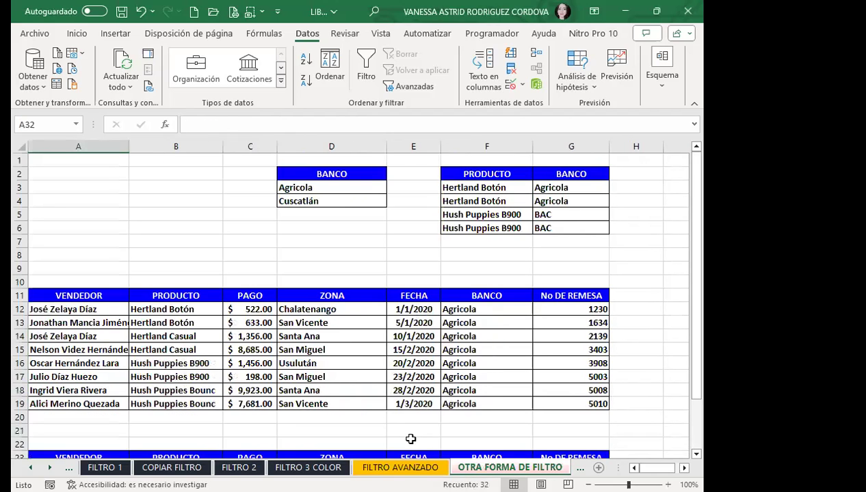
pyautogui.click(480, 216)
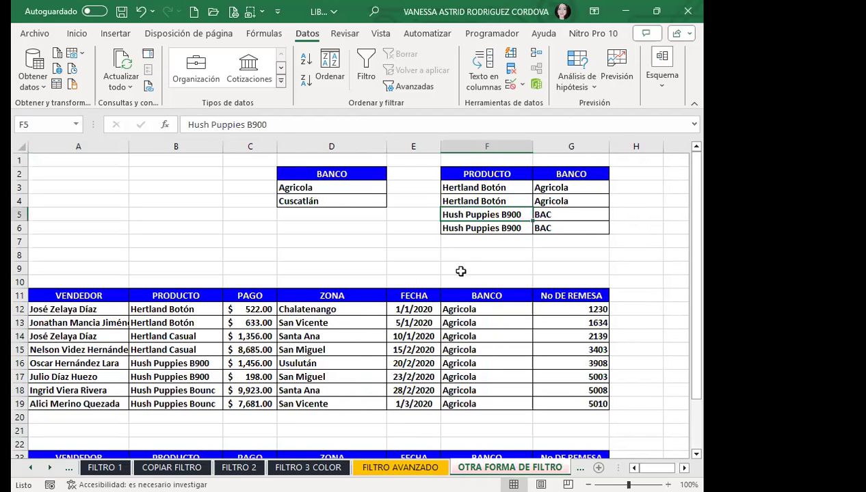
pyautogui.click(555, 174)
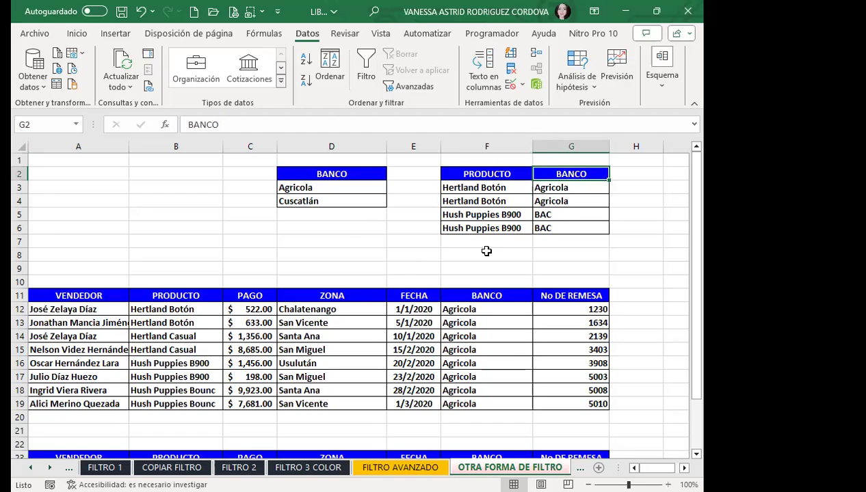
pyautogui.hotkey('ctrl', 'pageup')
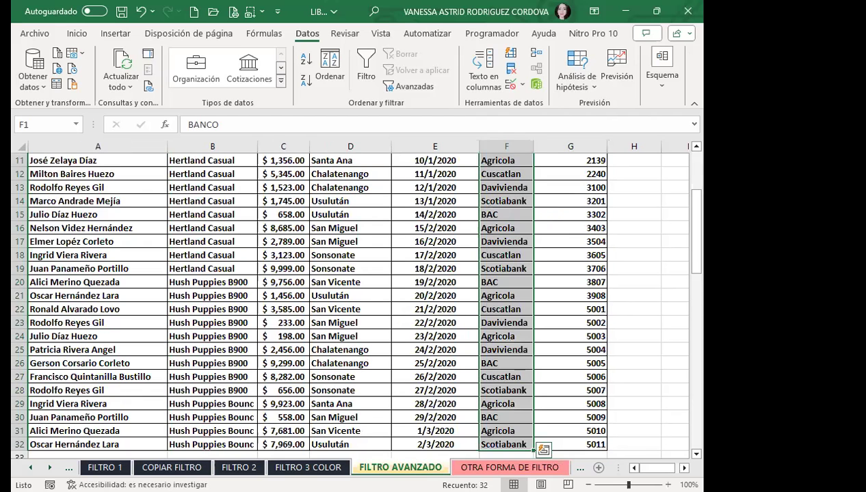
pyautogui.hotkey('ctrl', 'pagedown')
pyautogui.click(93, 259)
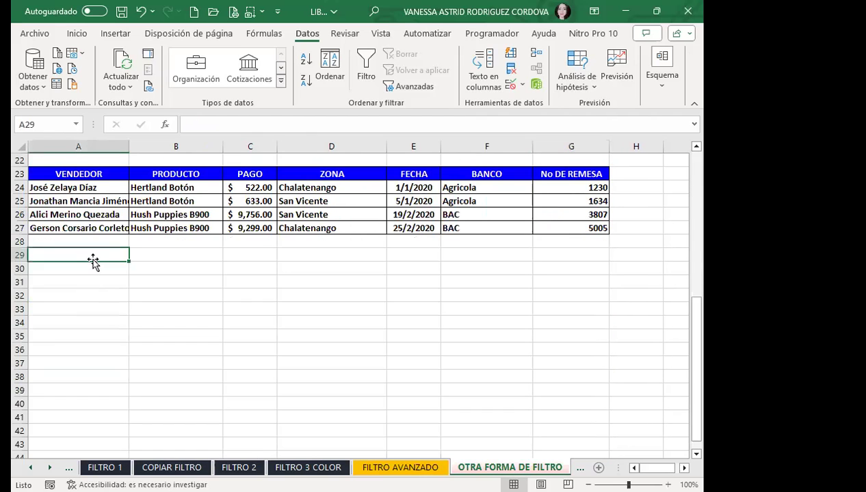
pyautogui.scroll(4, 611, 267)
pyautogui.scroll(3, 611, 267)
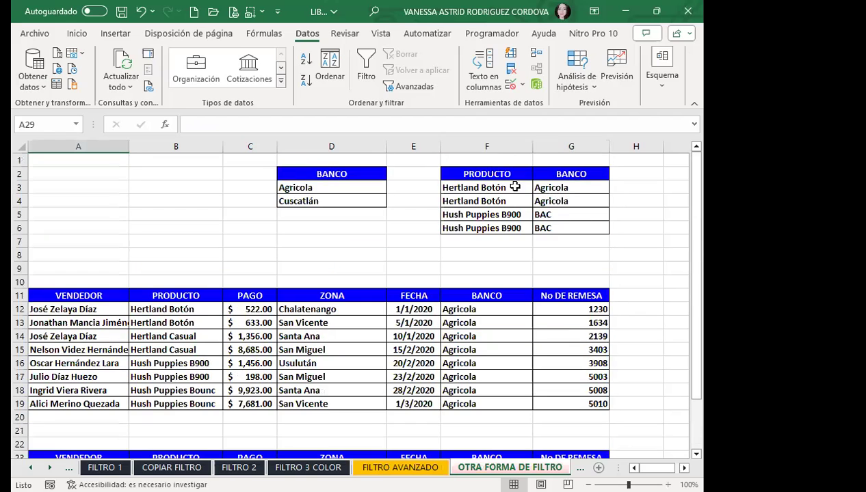
pyautogui.moveTo(504, 174); pyautogui.dragTo(575, 229)
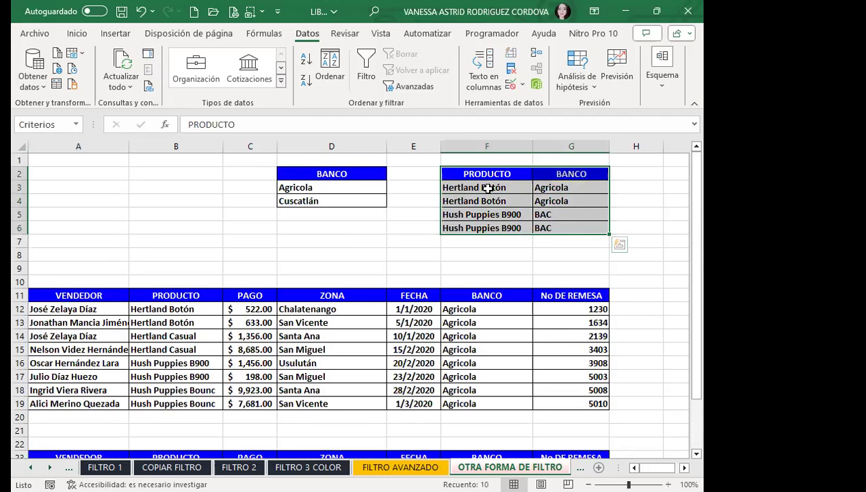
pyautogui.click(570, 175)
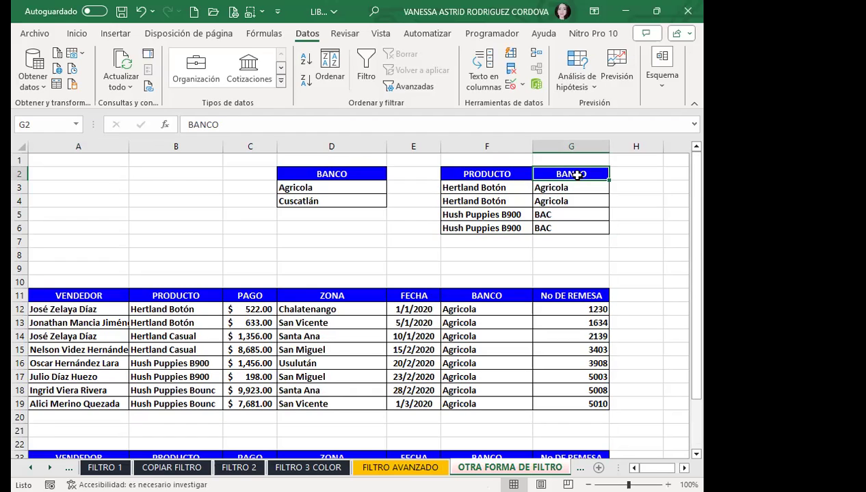
pyautogui.click(373, 253)
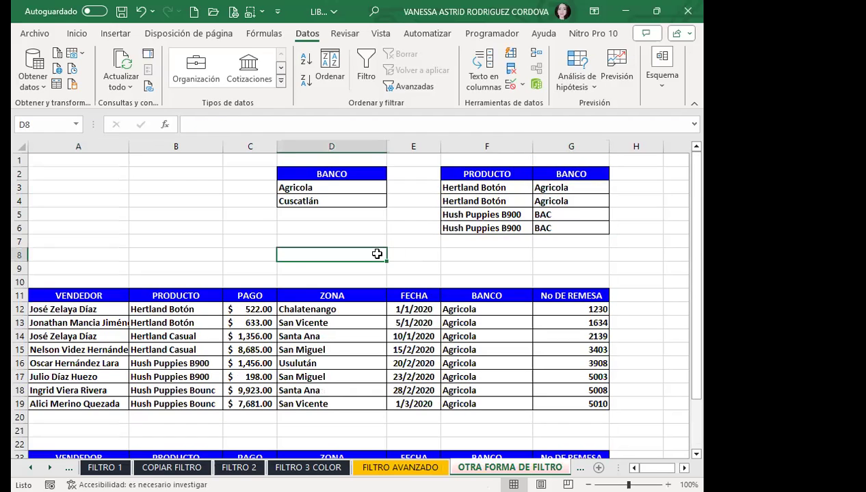